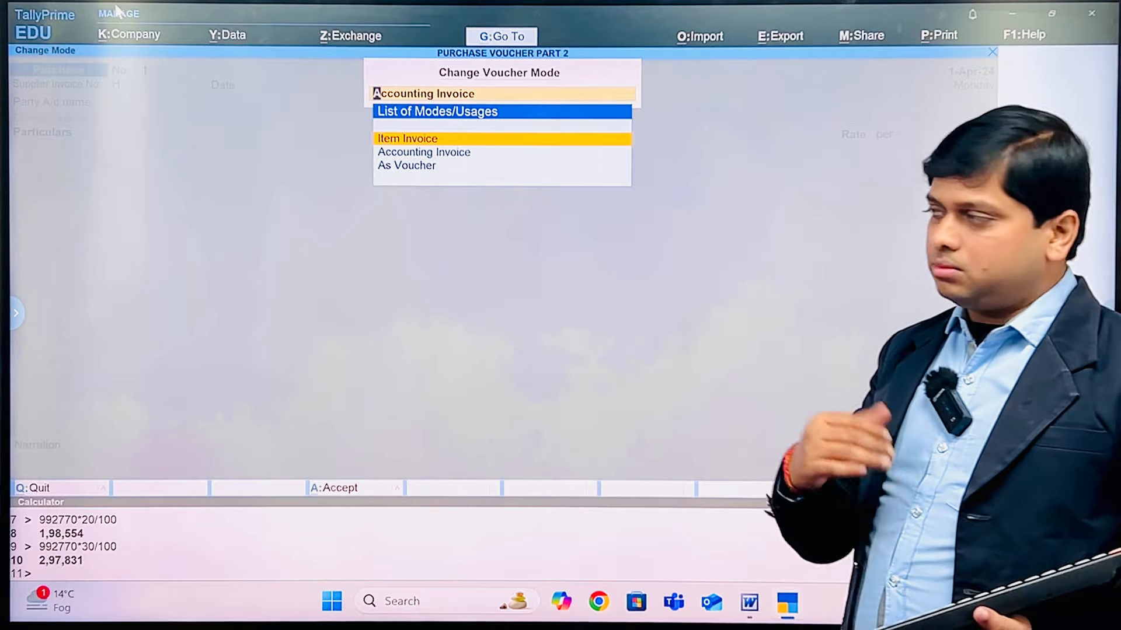
Switch the purchase voucher to Item Invoice mode and enter supplier invoice number 1 dated 1-Apr-24.
key("Return")
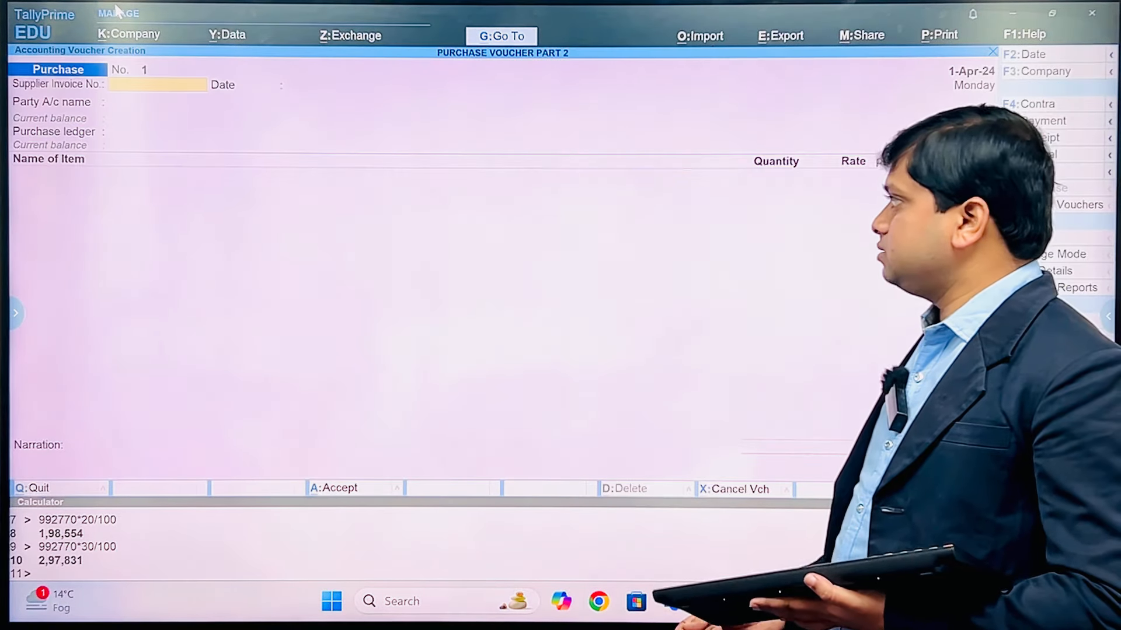
key("Return")
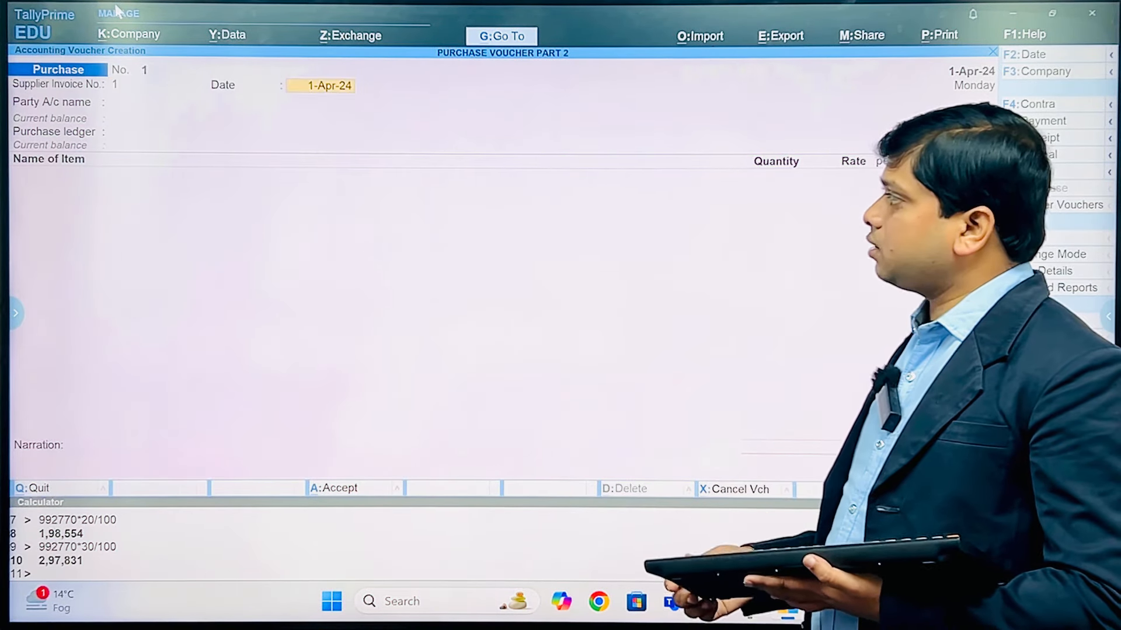
key("Return")
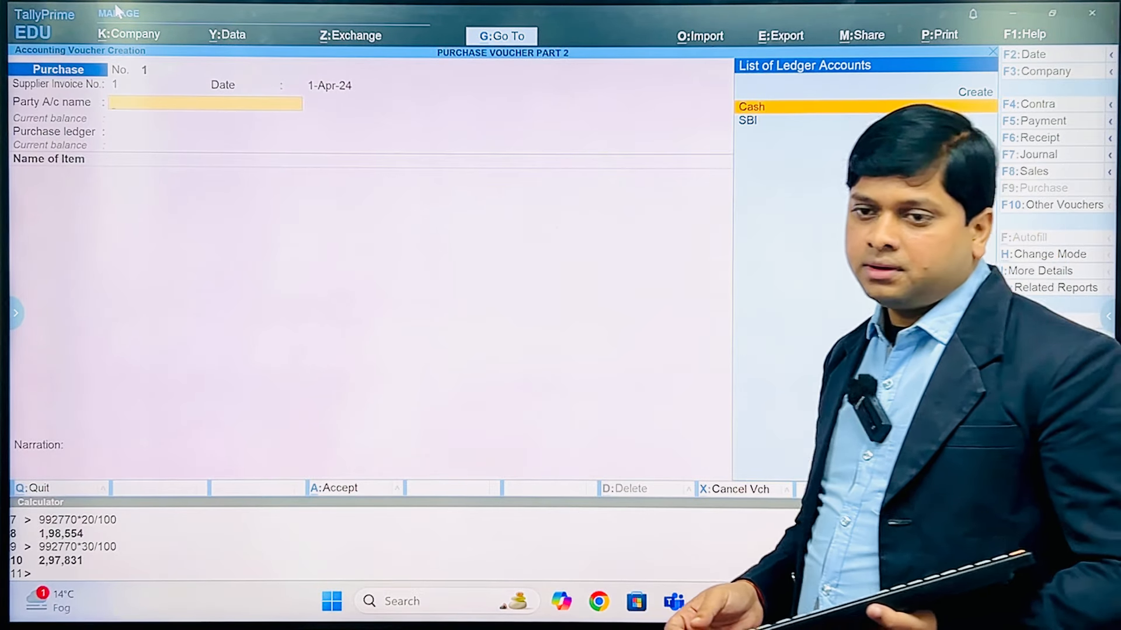
Start a new ledger for the voucher's party account and name it MOBILE PLAZA SC.
key("alt+c")
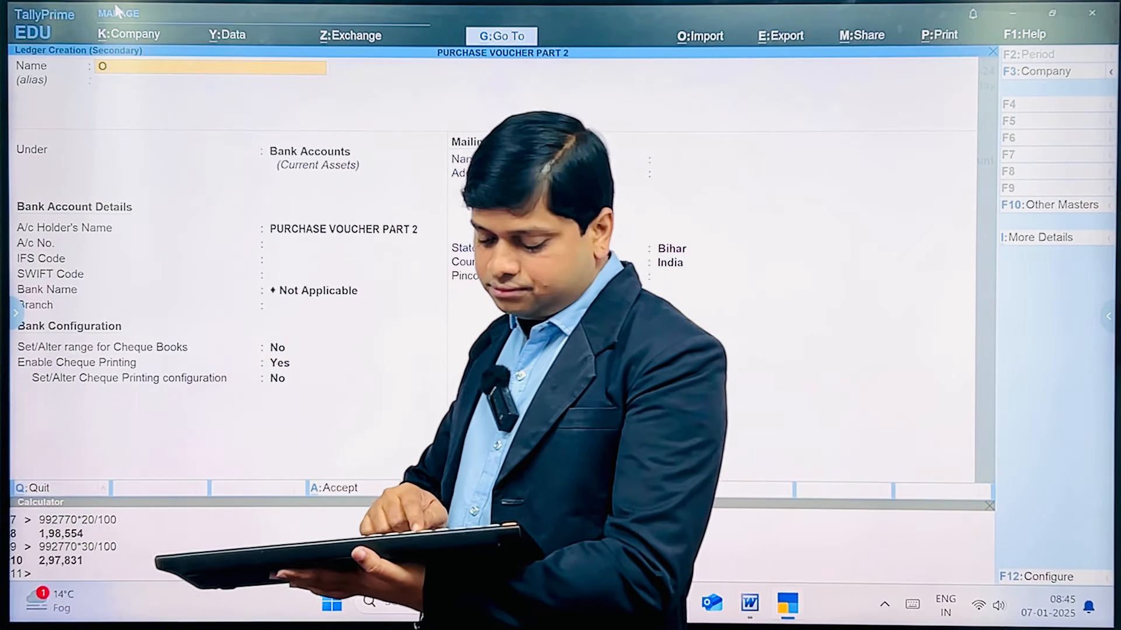
type("OBE")
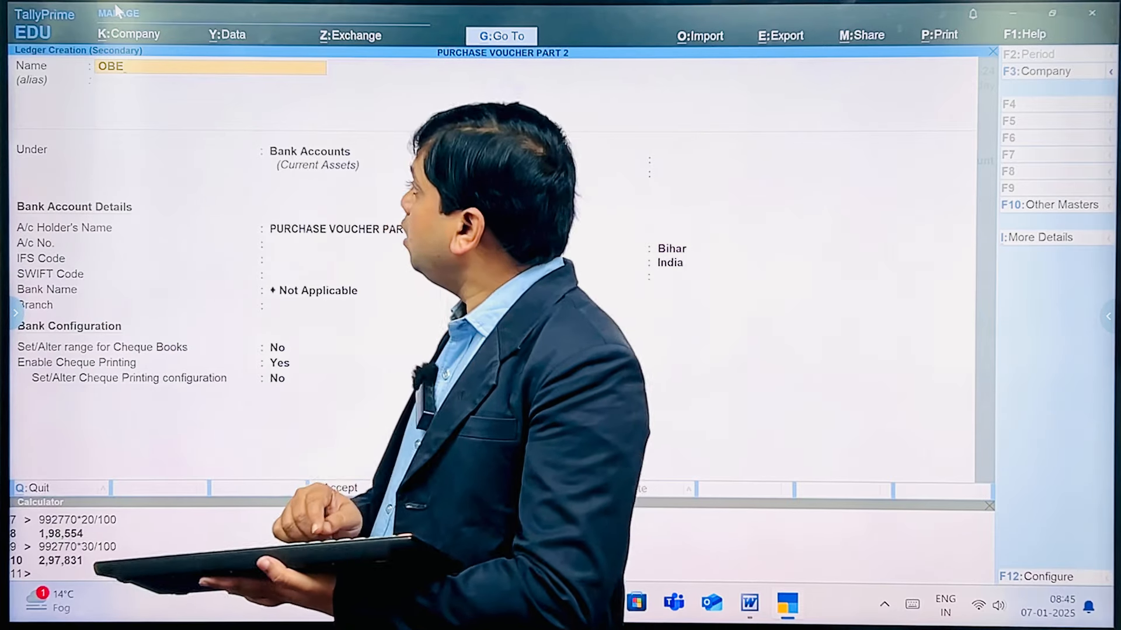
key("BackSpace")
key("BackSpace")
key("BackSpace")
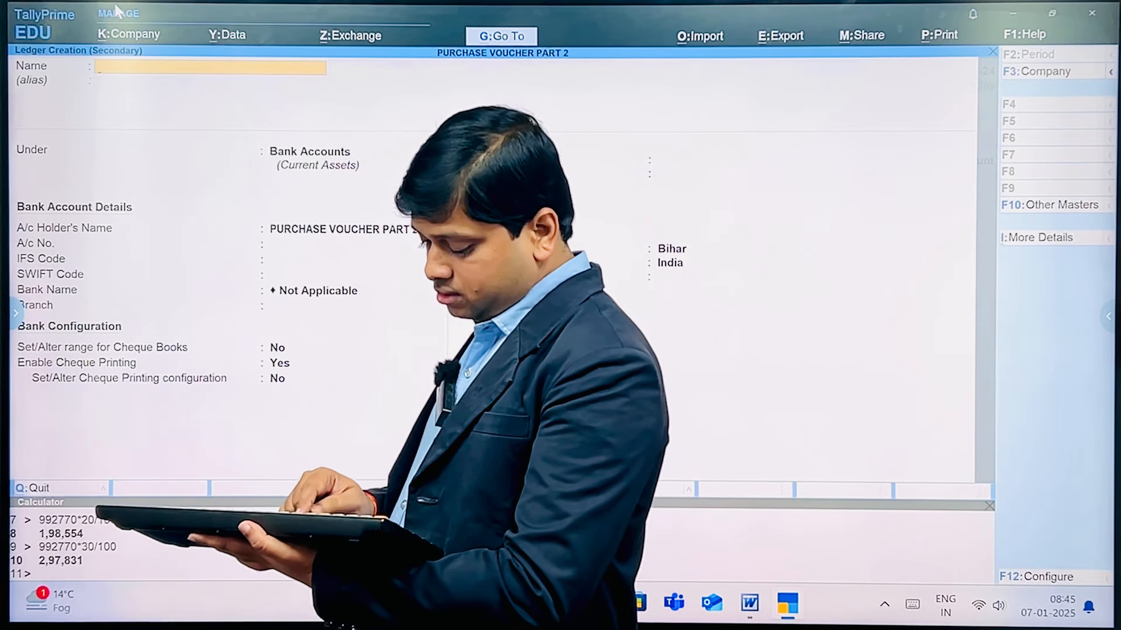
type("MOBIL")
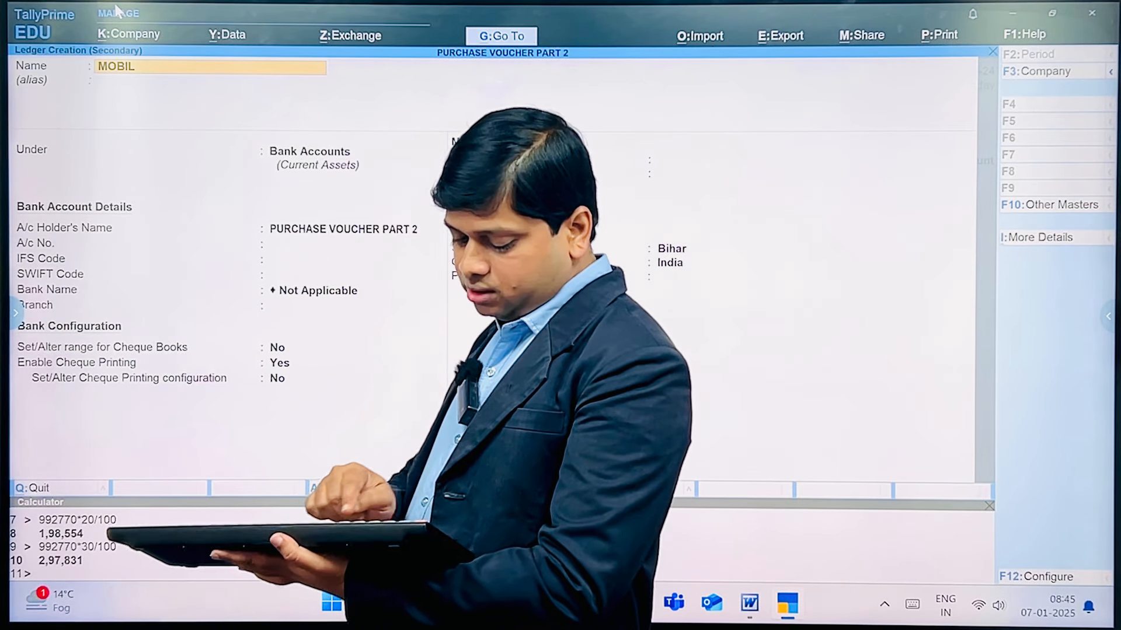
type("E PL")
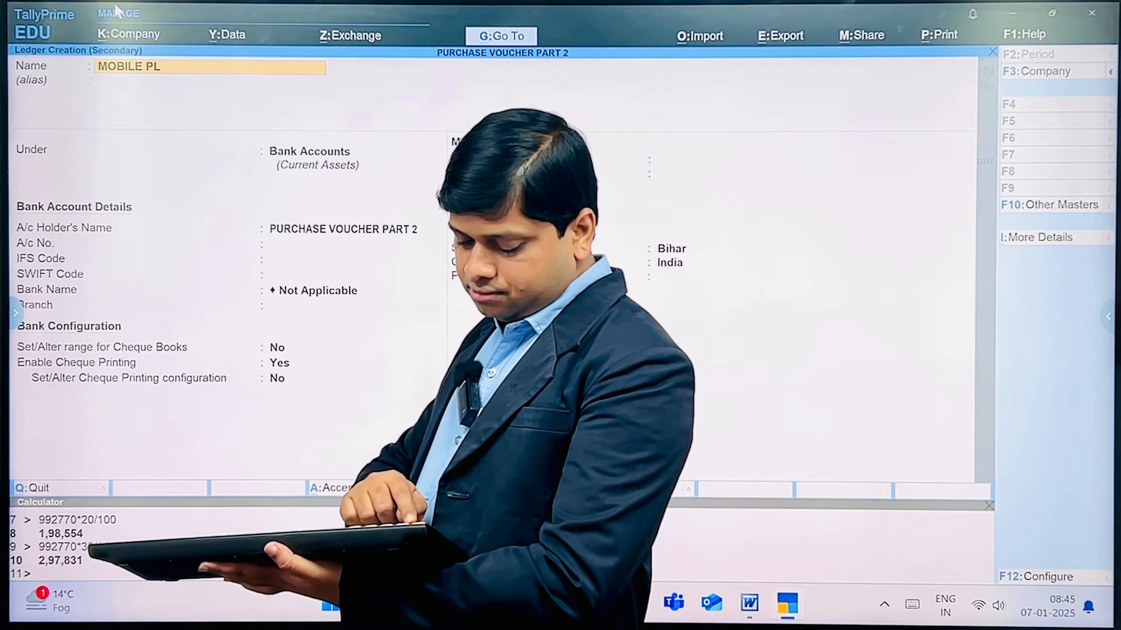
type("AZA S")
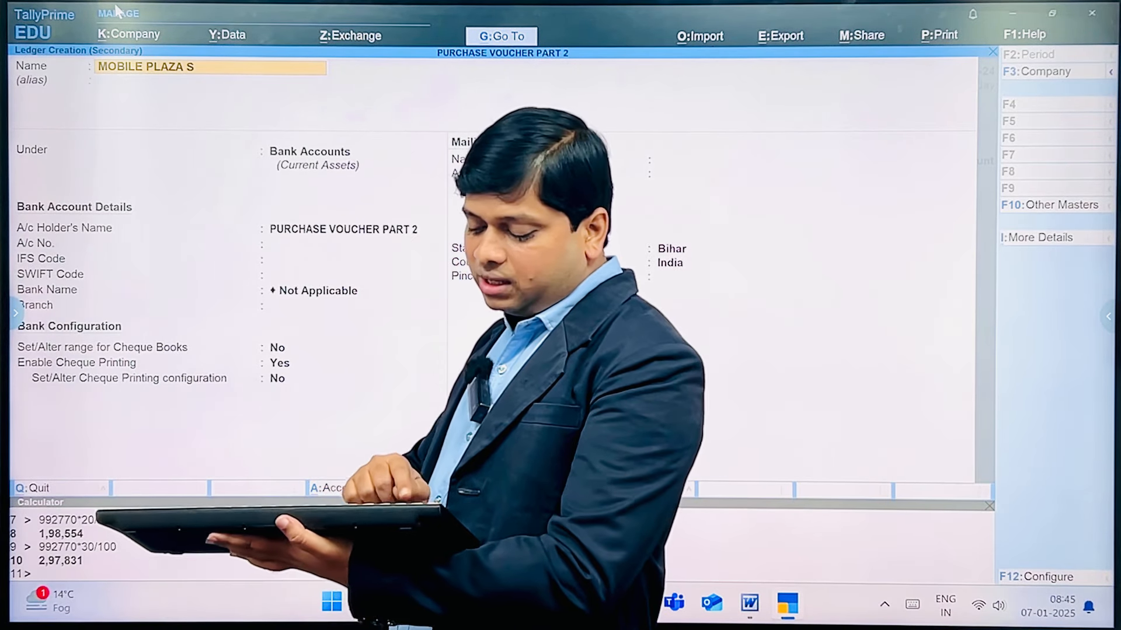
type("C")
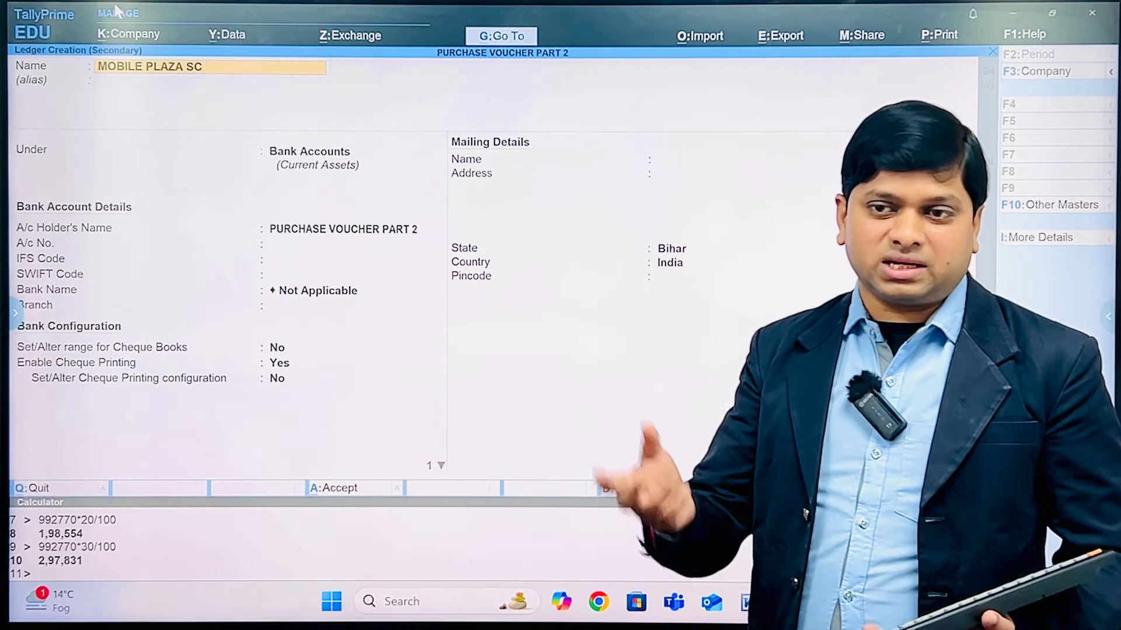
key("Return")
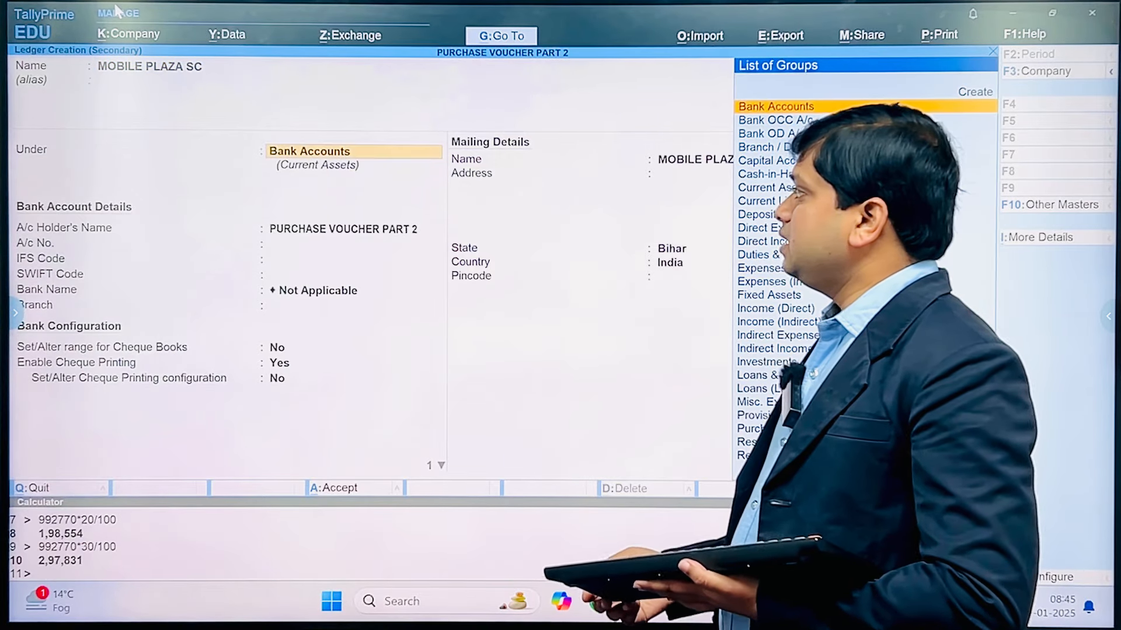
Group the party ledger under Sundry Creditors, save it, and accept the party details without entering receipt information.
type("S")
key("Return")
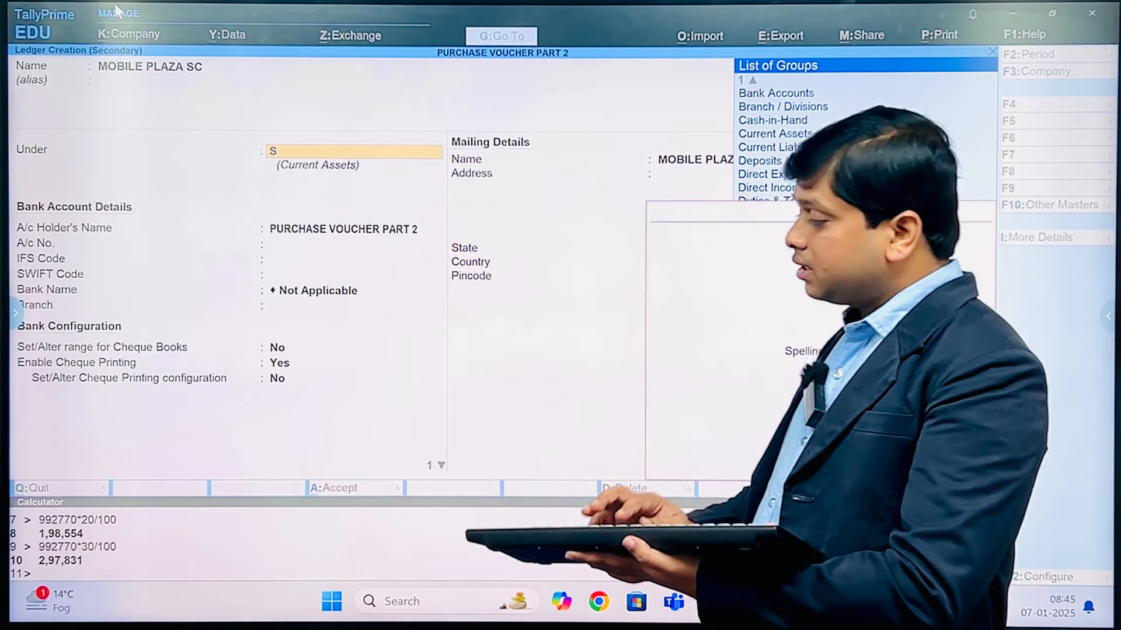
key("Escape")
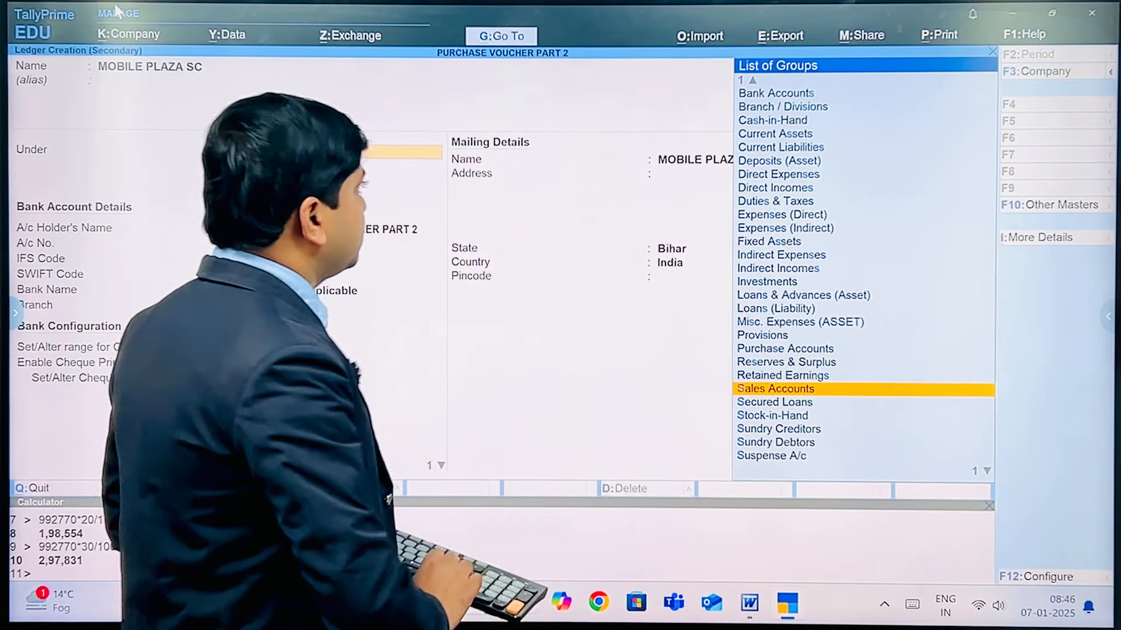
key("Down")
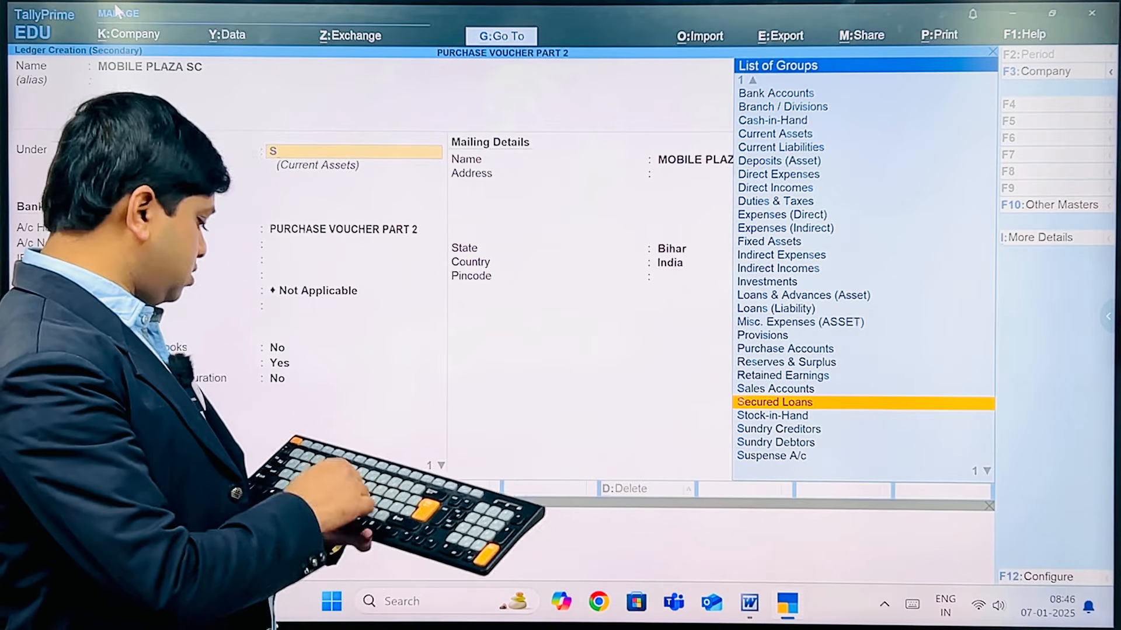
key("BackSpace")
type("SUN")
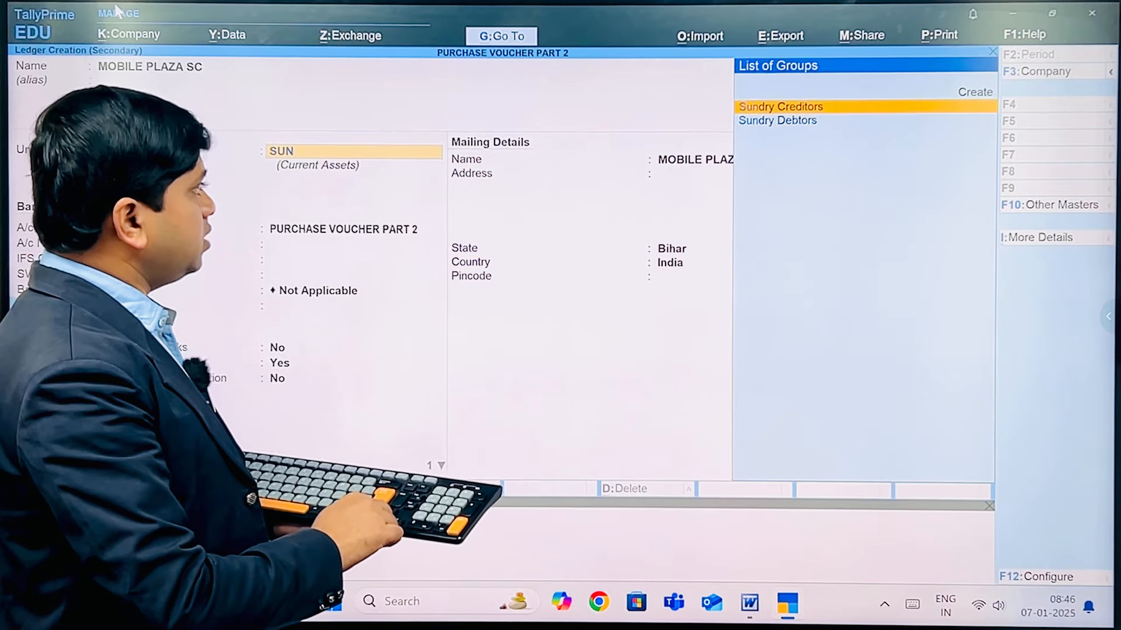
key("Return")
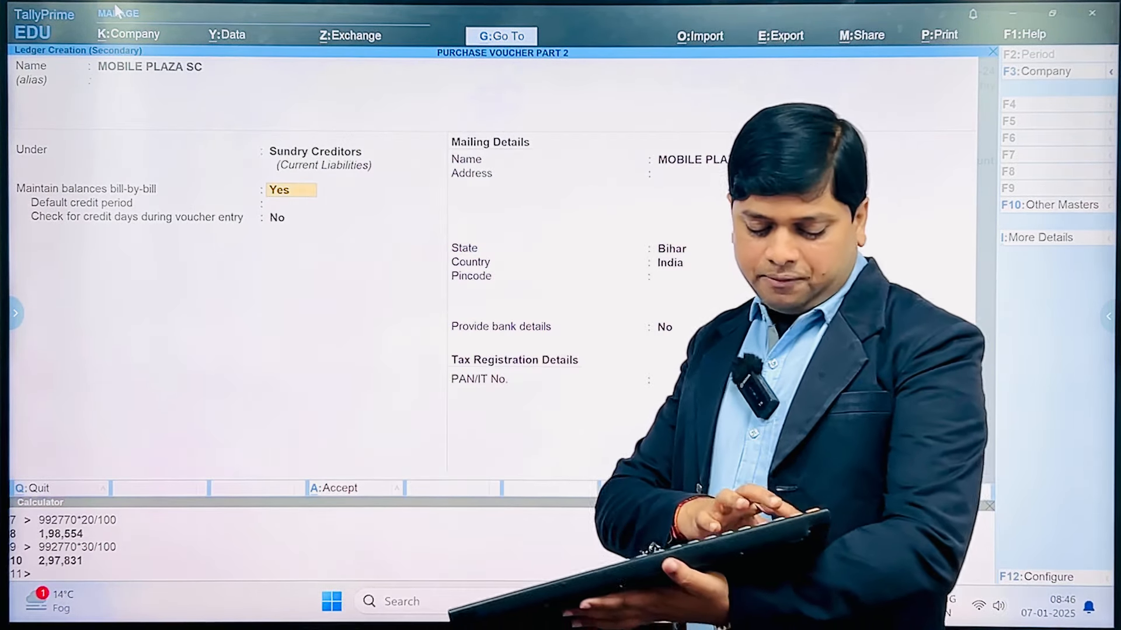
key("ctrl+a")
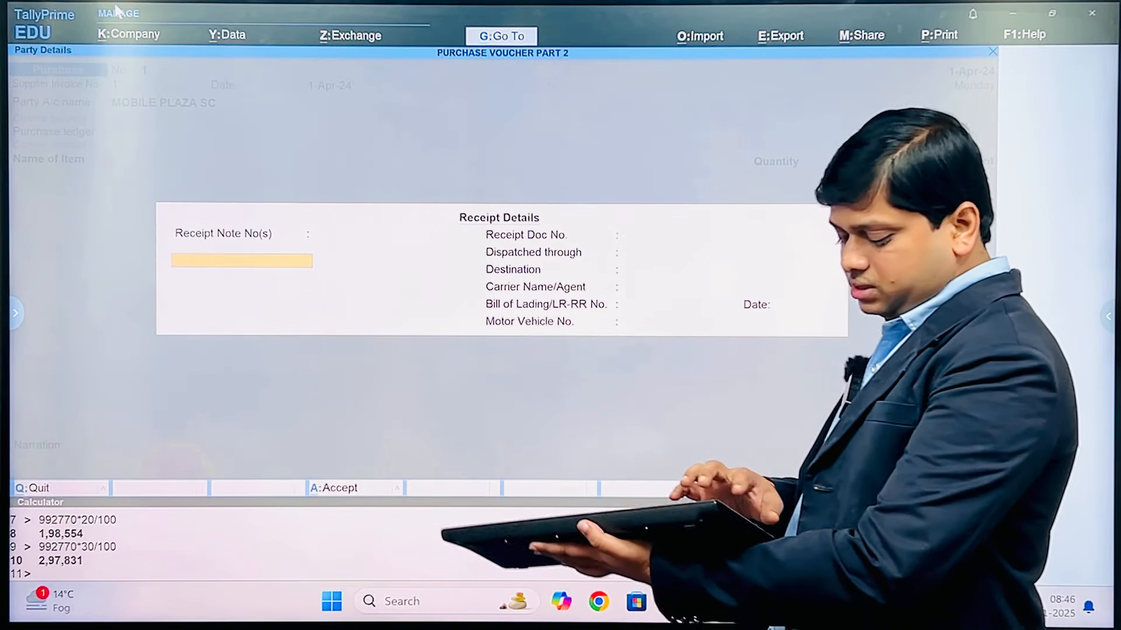
key("ctrl+a")
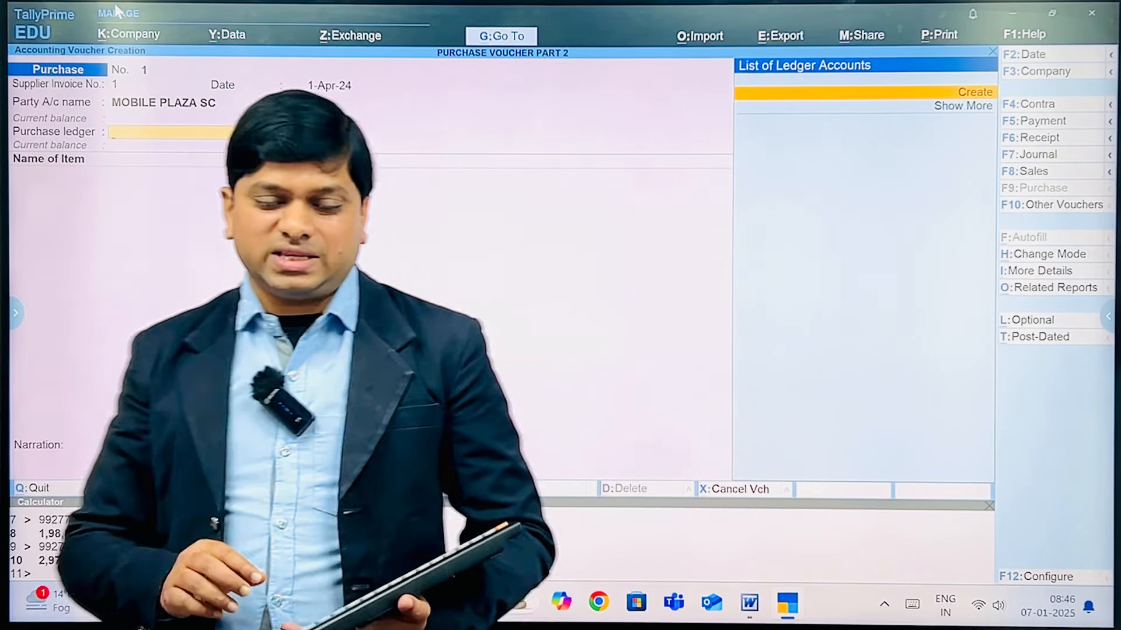
Create a purchase ledger named PURHASE under Purchase Accounts and use it in the voucher.
key("Return")
type("PURHASE")
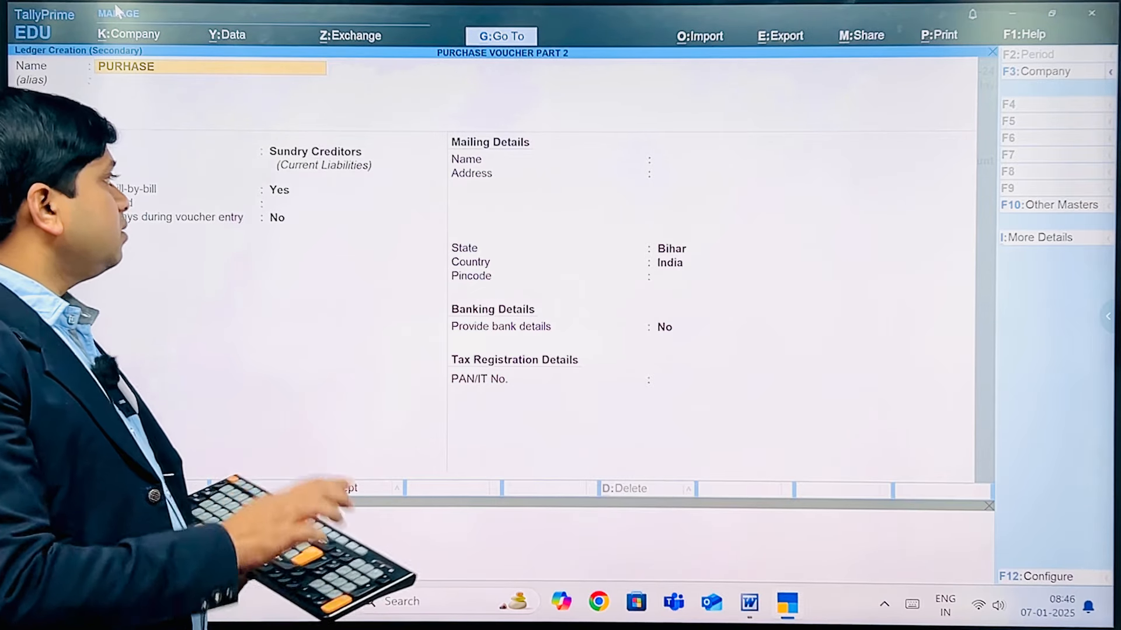
key("Return")
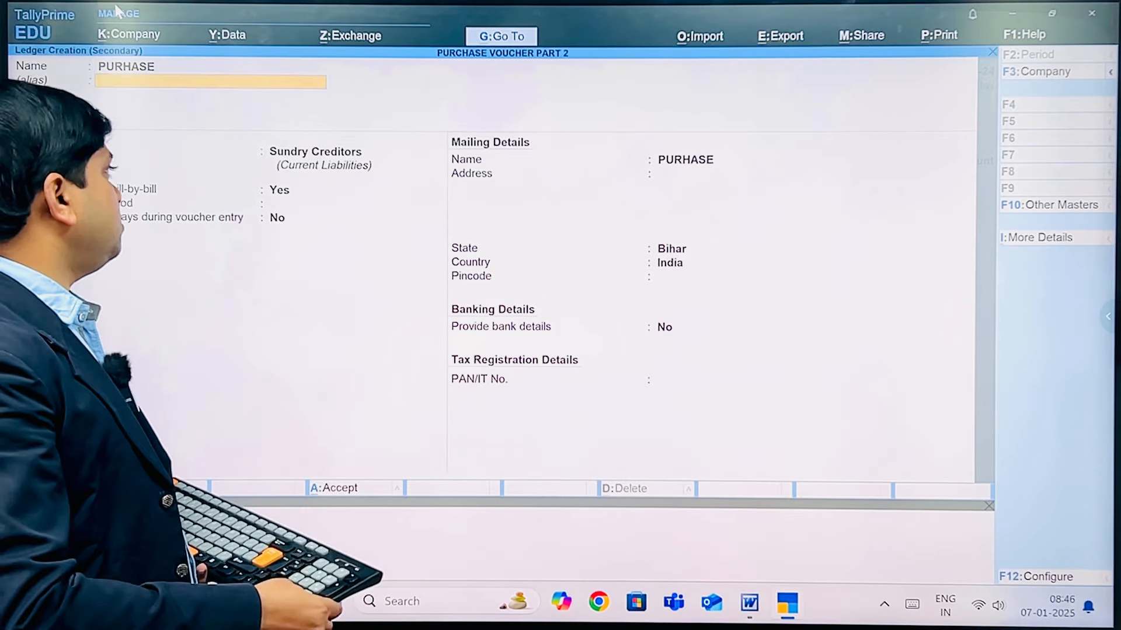
key("Return")
type("PU")
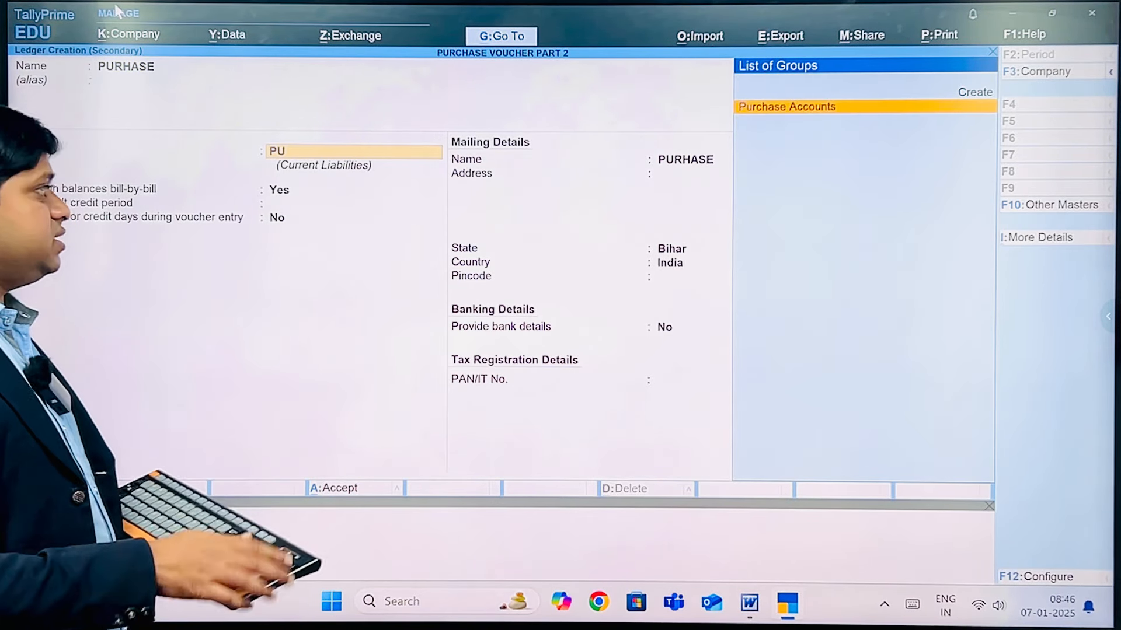
key("Return")
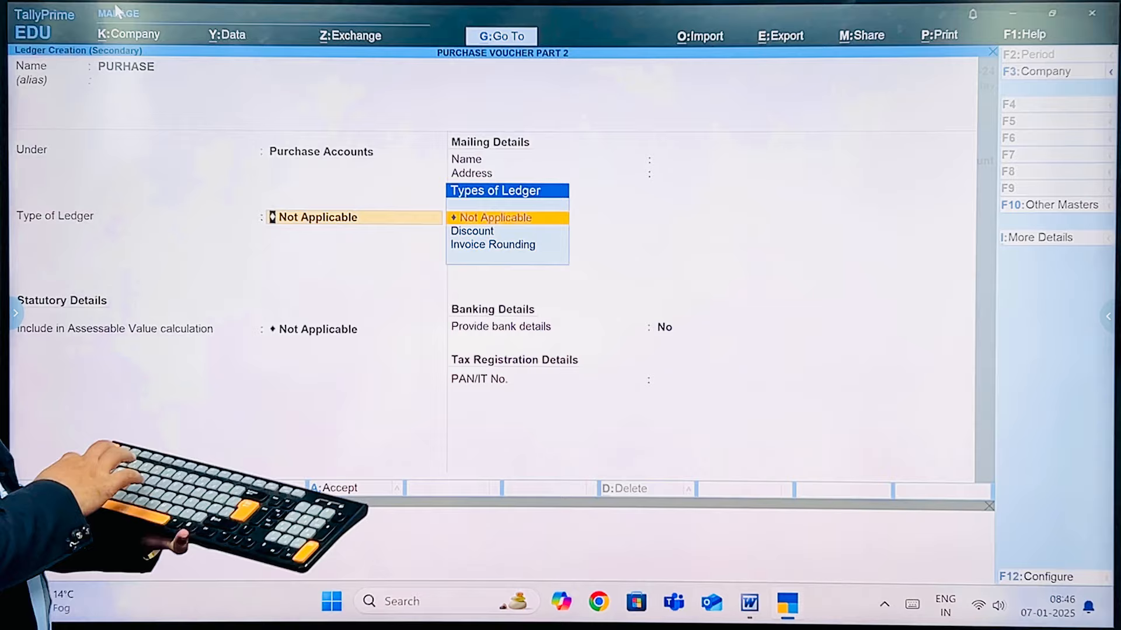
key("ctrl+a")
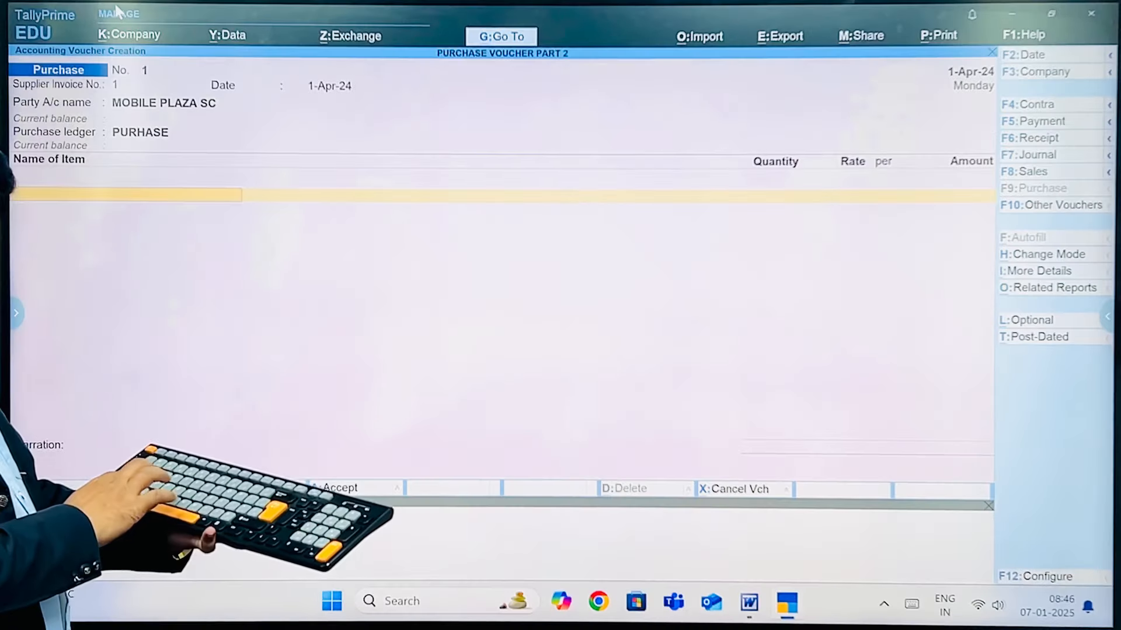
Start a new stock item named PRINTER from the voucher's item line.
key("alt+c")
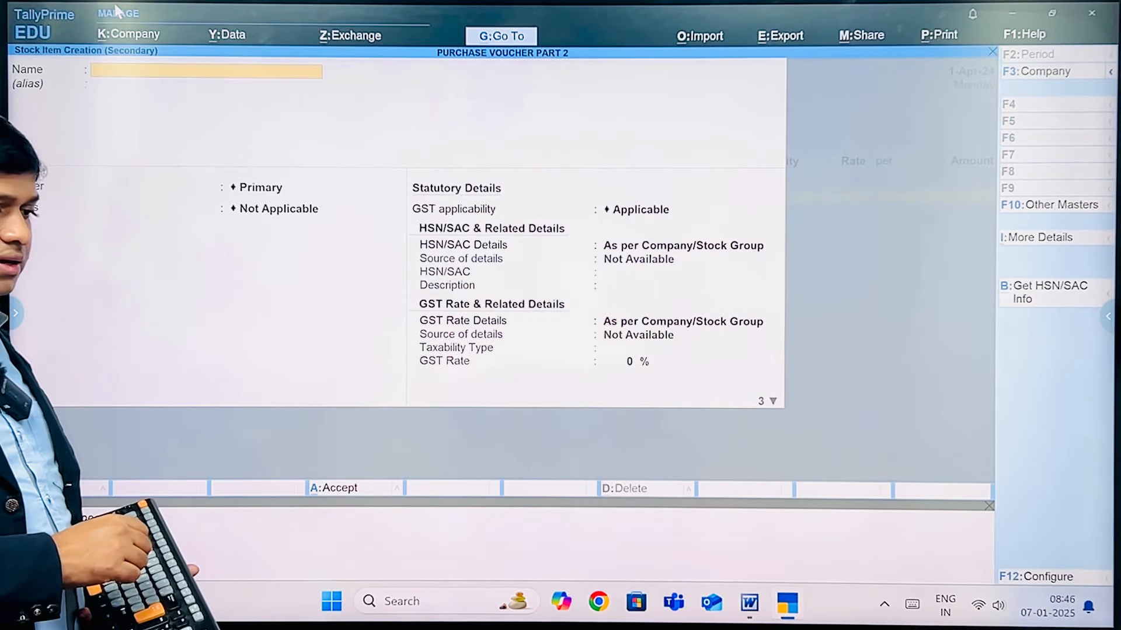
type("PR")
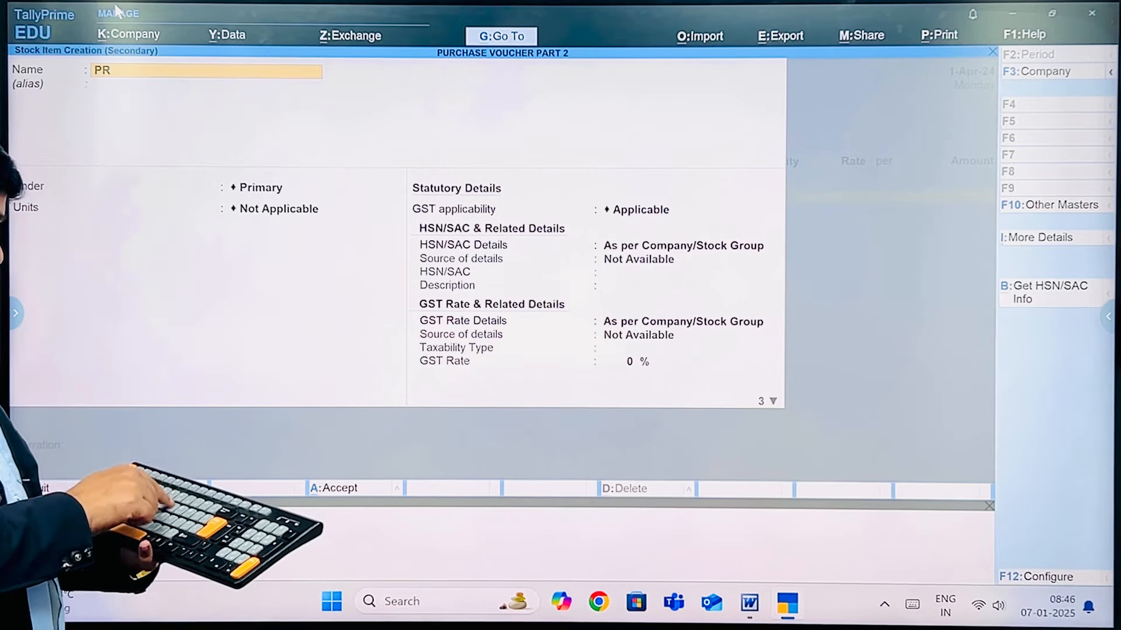
type("INTER")
key("Return")
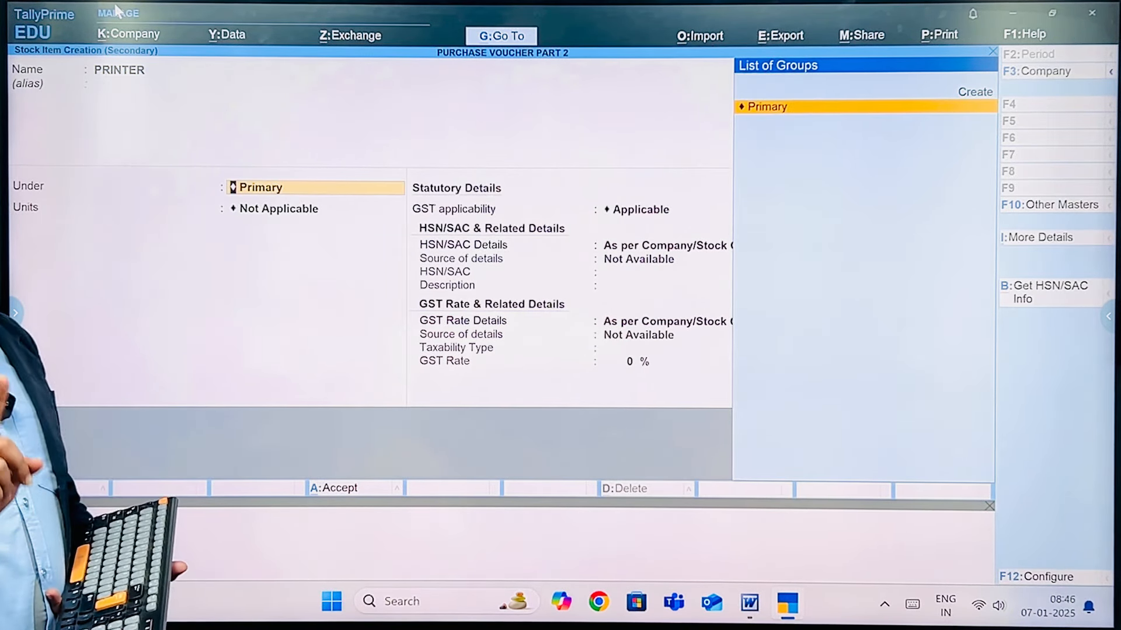
Create the stock group COMPUTER PARTS under Primary with default settings and assign the PRINTER item to it.
key("alt+c")
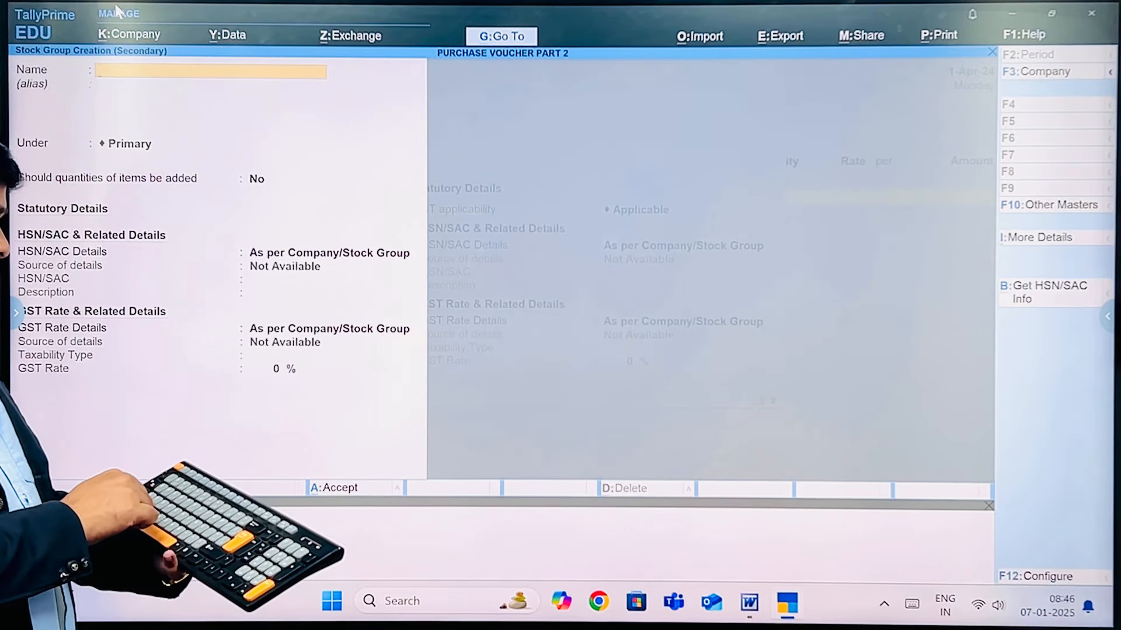
type("COMPUT")
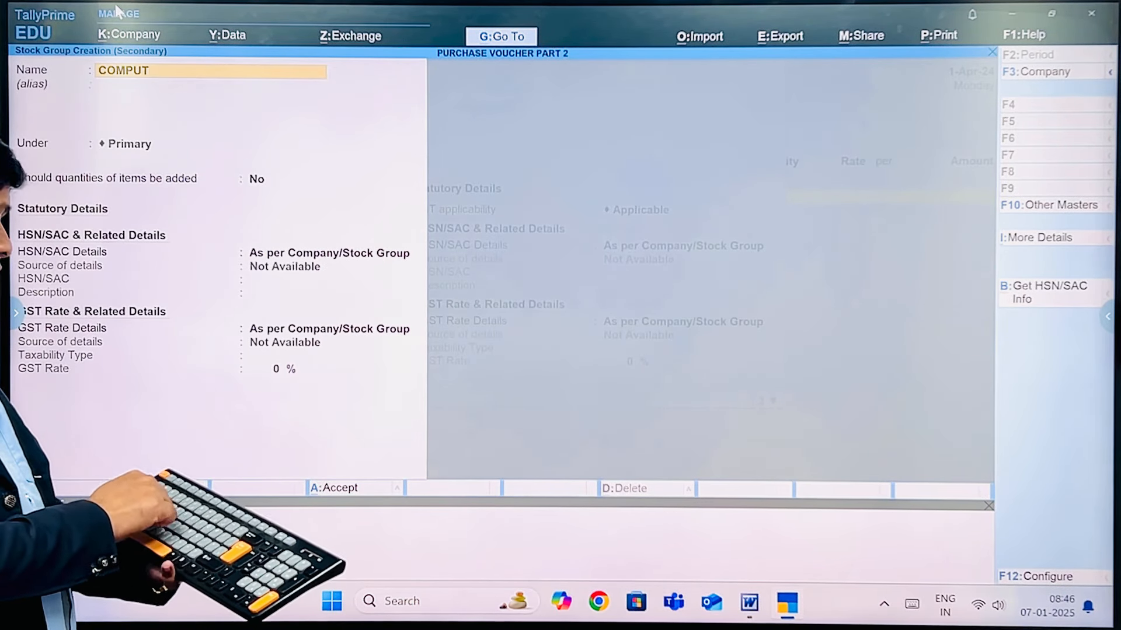
type("ER PARTS")
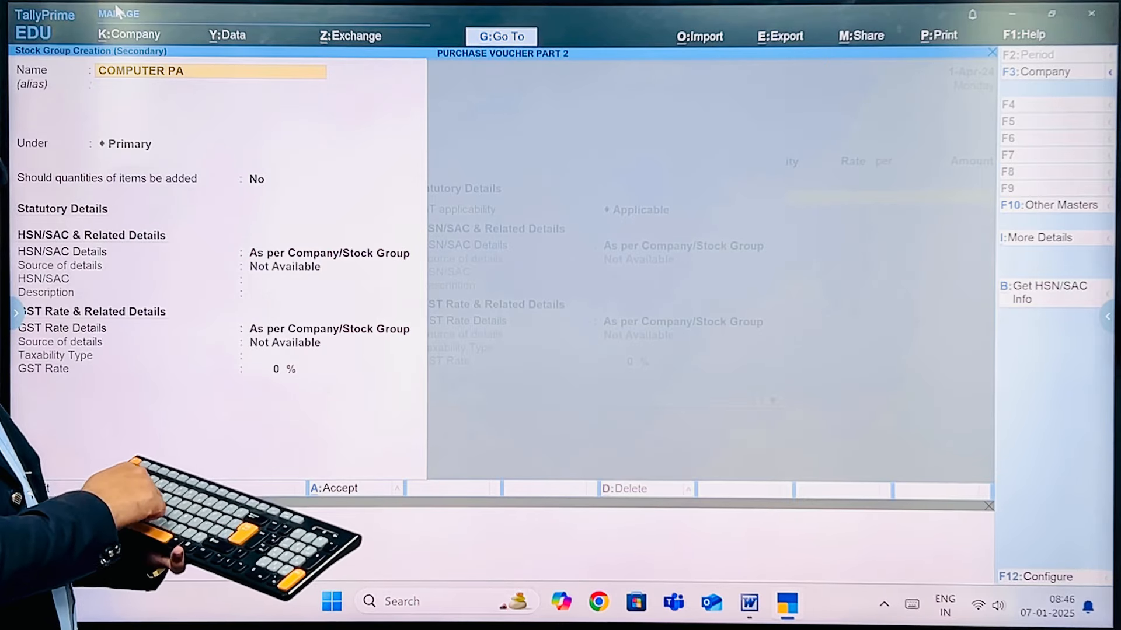
key("Return")
key("Return")
key("Return")
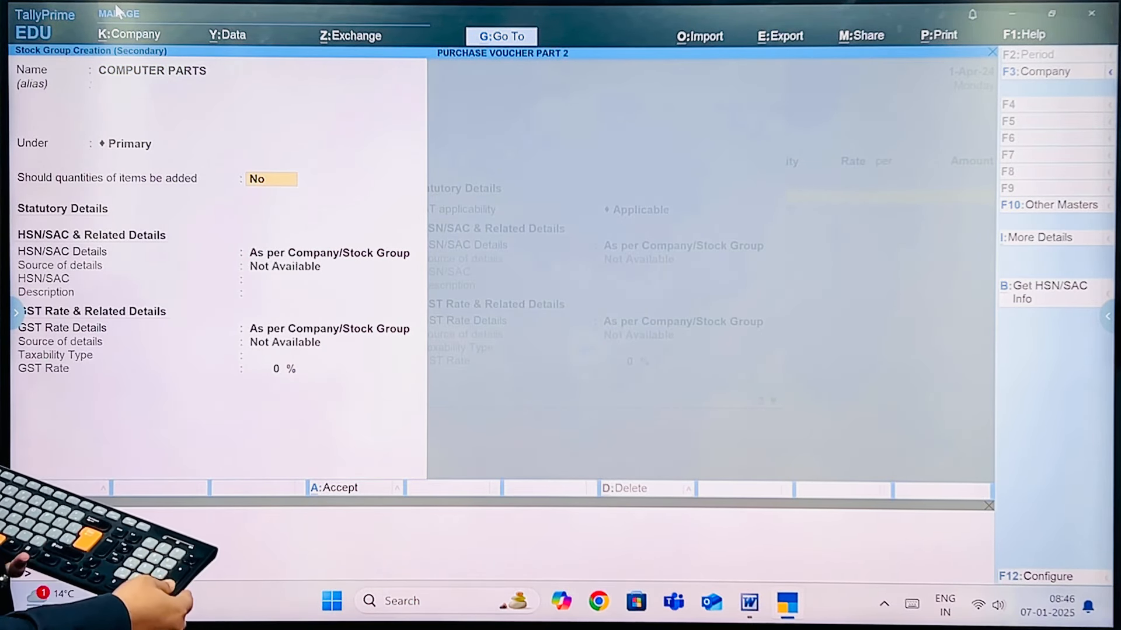
key("Return")
key("Return")
key("Return")
key("Return")
key("Return")
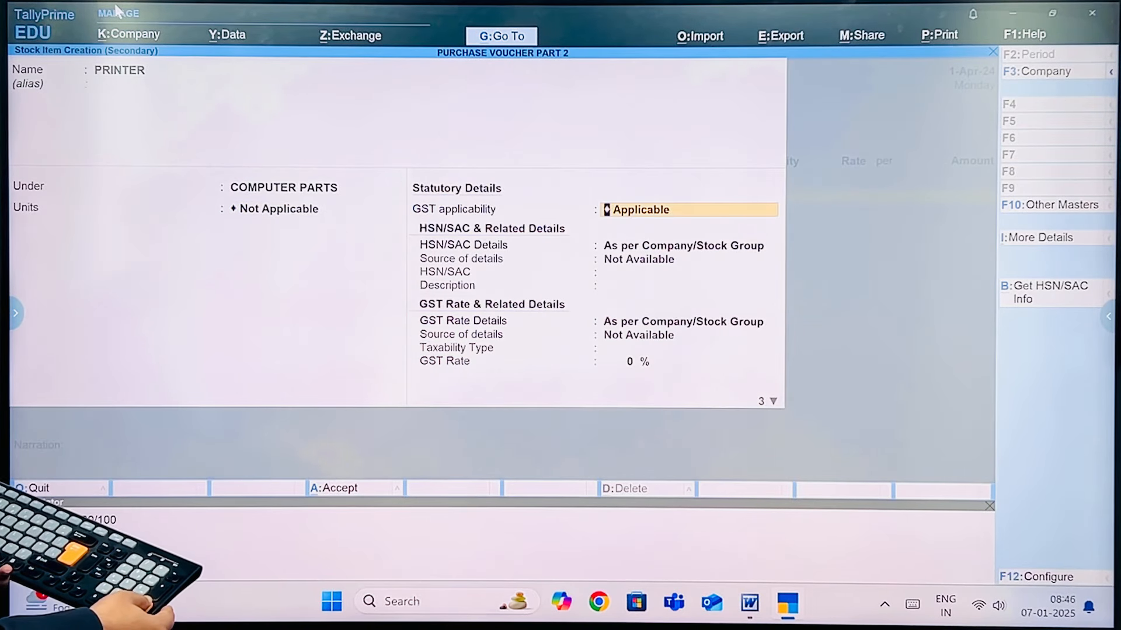
key("Return")
key("Return")
key("Return")
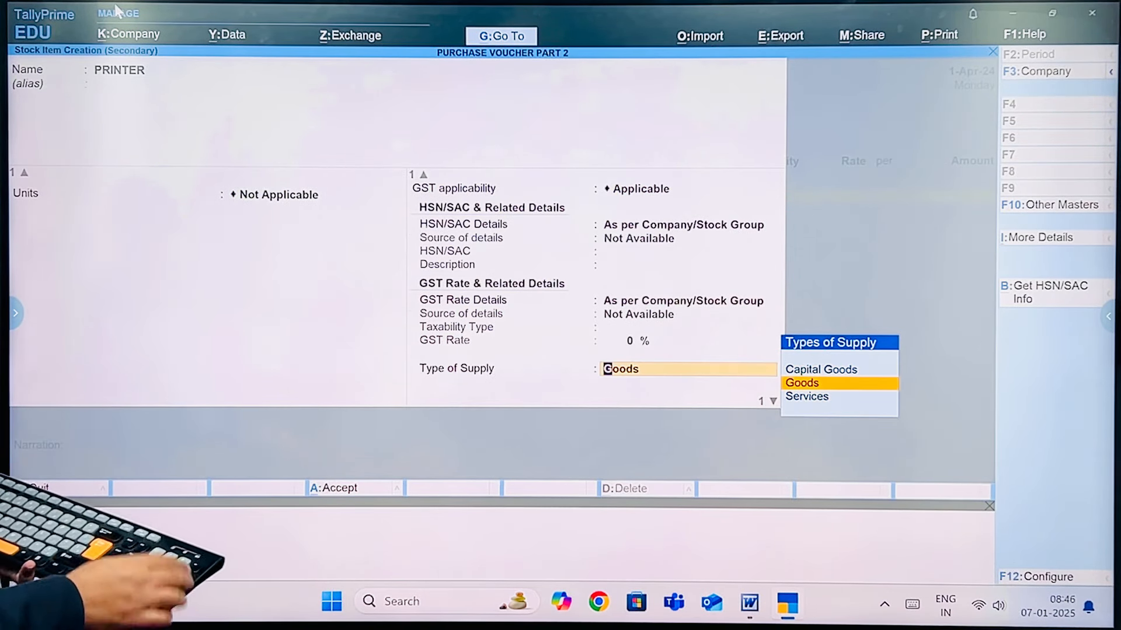
key("BackSpace")
key("BackSpace")
key("BackSpace")
key("BackSpace")
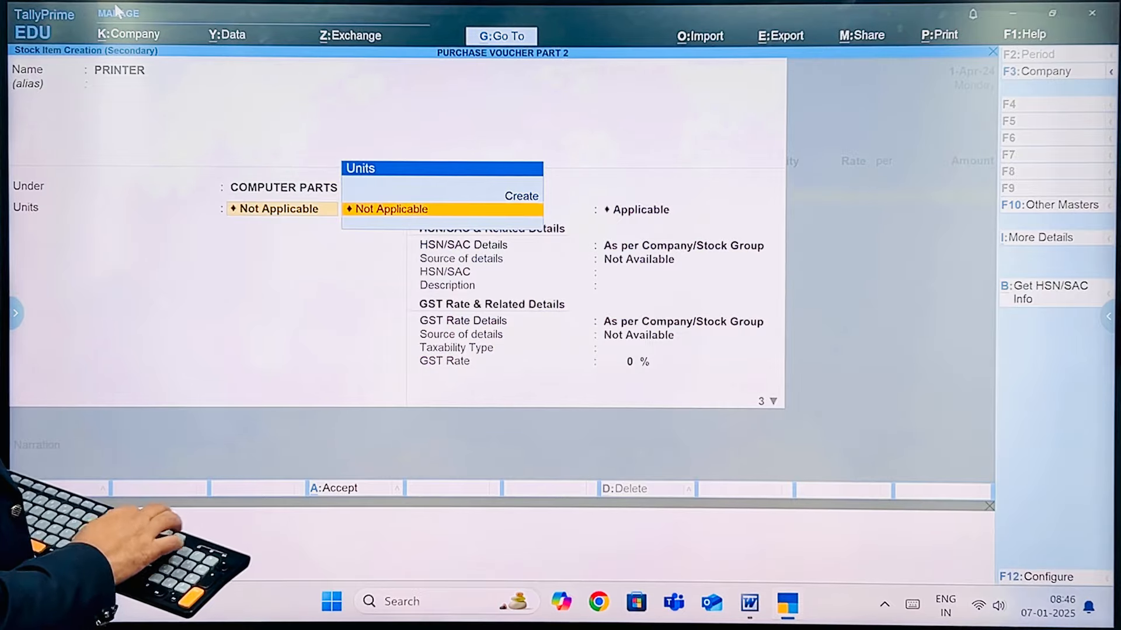
Create the simple unit PCS with no UQC and 0 decimal places for PRINTER, and save the stock item.
key("alt+c")
type("PCS")
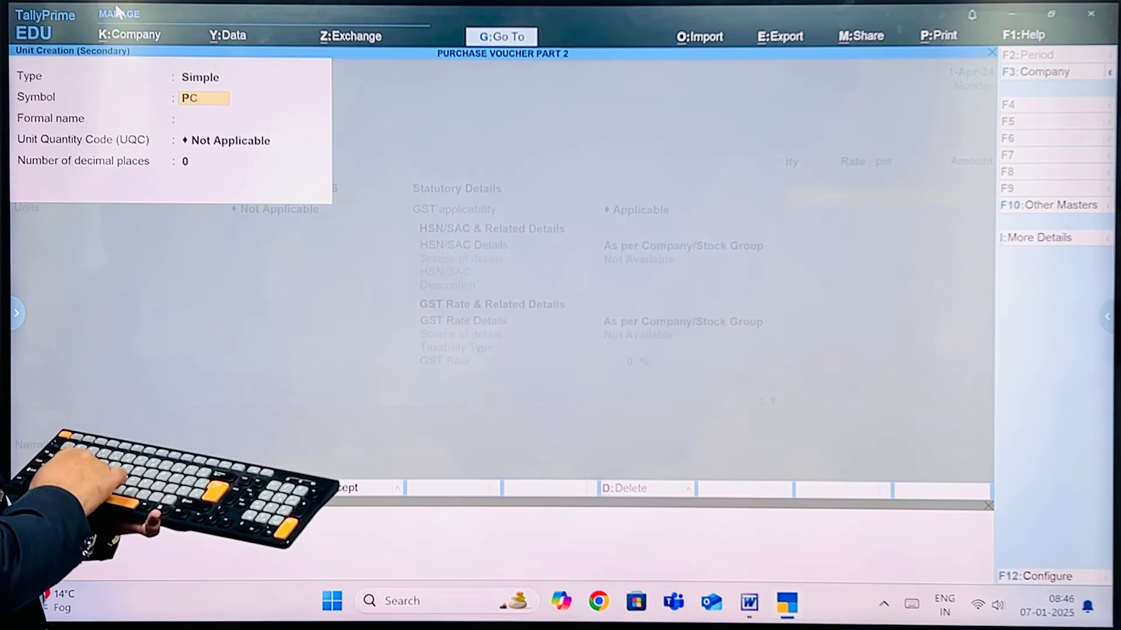
key("Return")
key("Return")
key("Return")
key("Return")
key("Return")
key("Return")
key("Return")
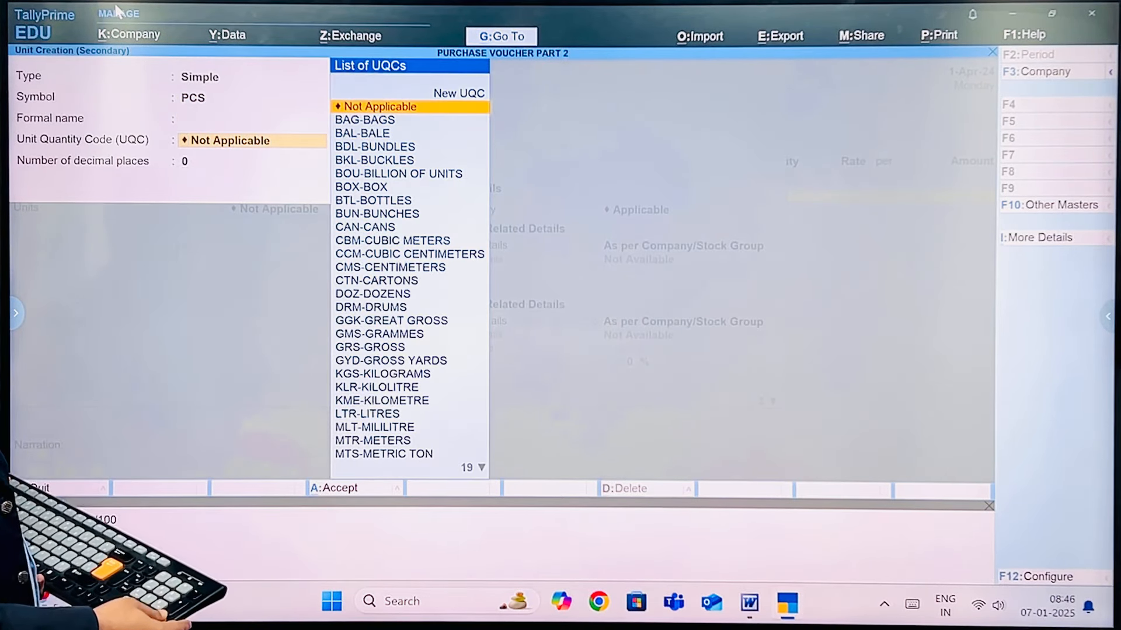
key("Return")
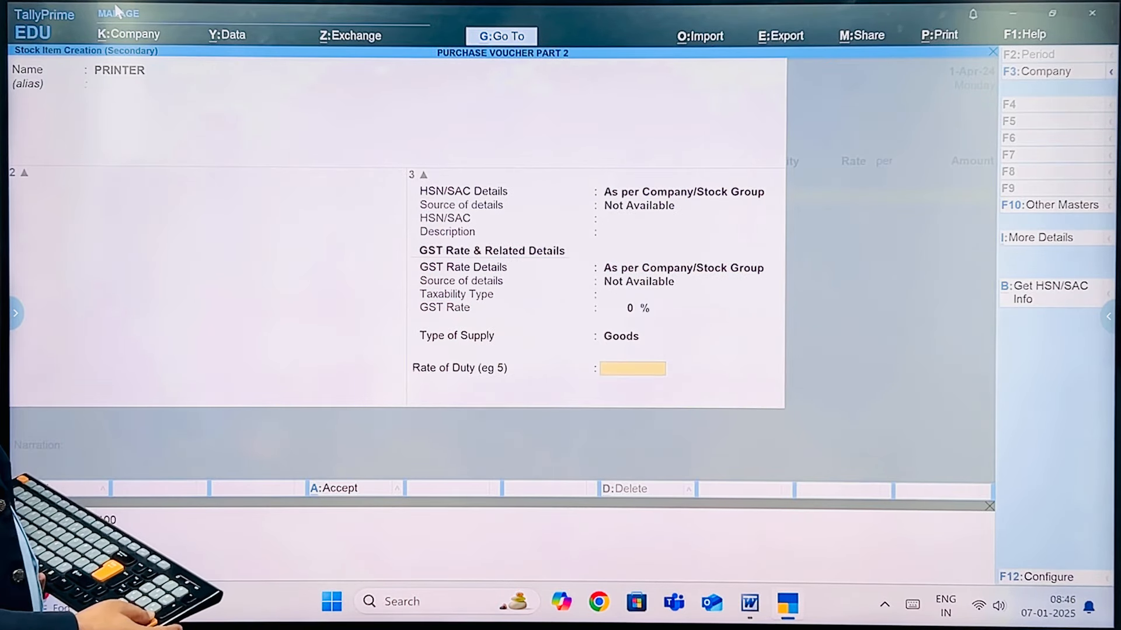
key("Return")
key("Return")
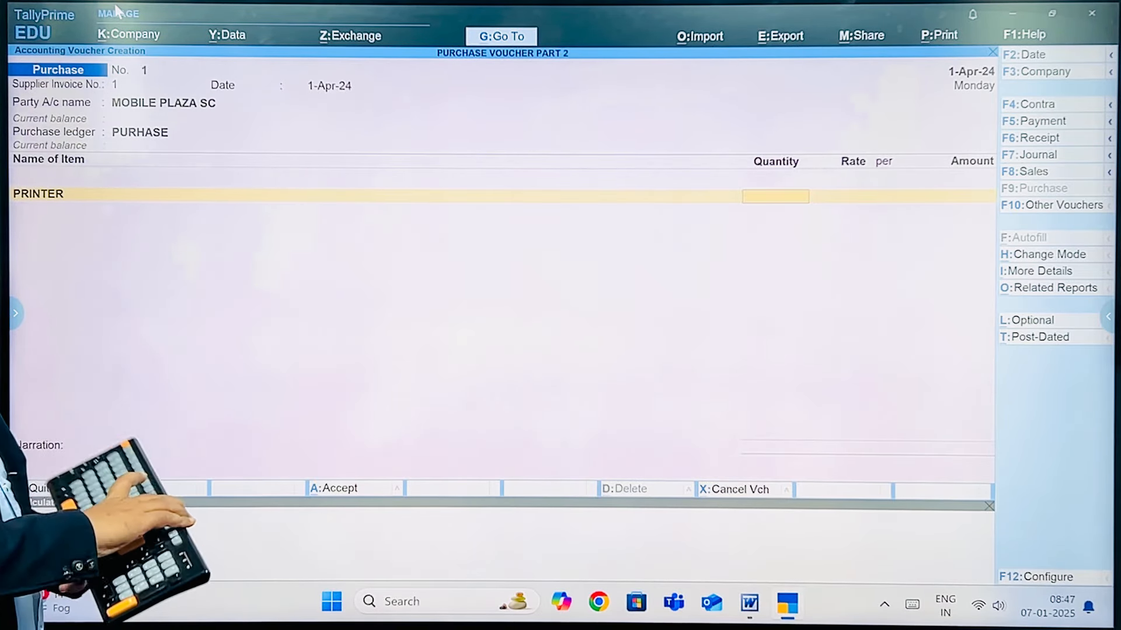
Disable Goods and Services Tax (GST) in the features of the company PURCHASE VOUCHER PART 2 and return to the voucher.
key("alt+k")
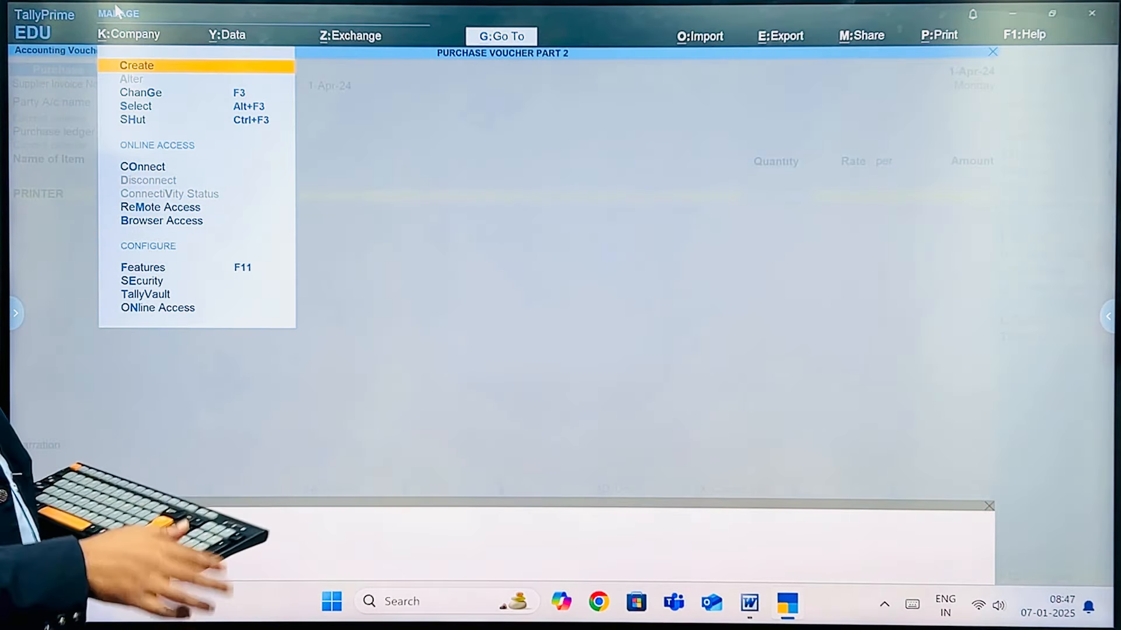
key("F11")
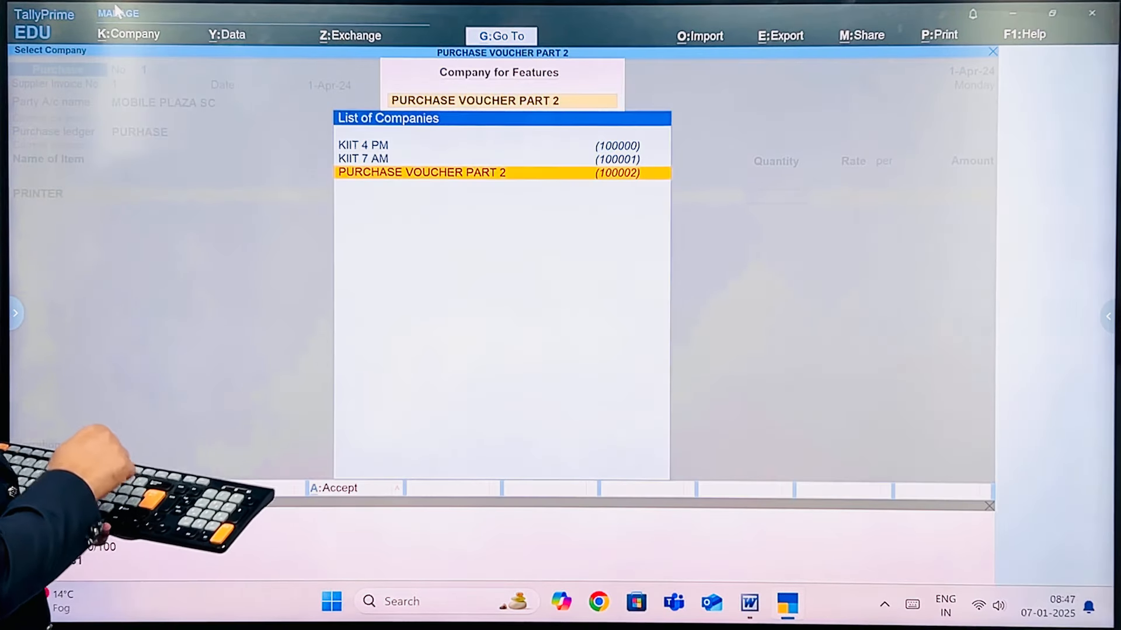
key("Return")
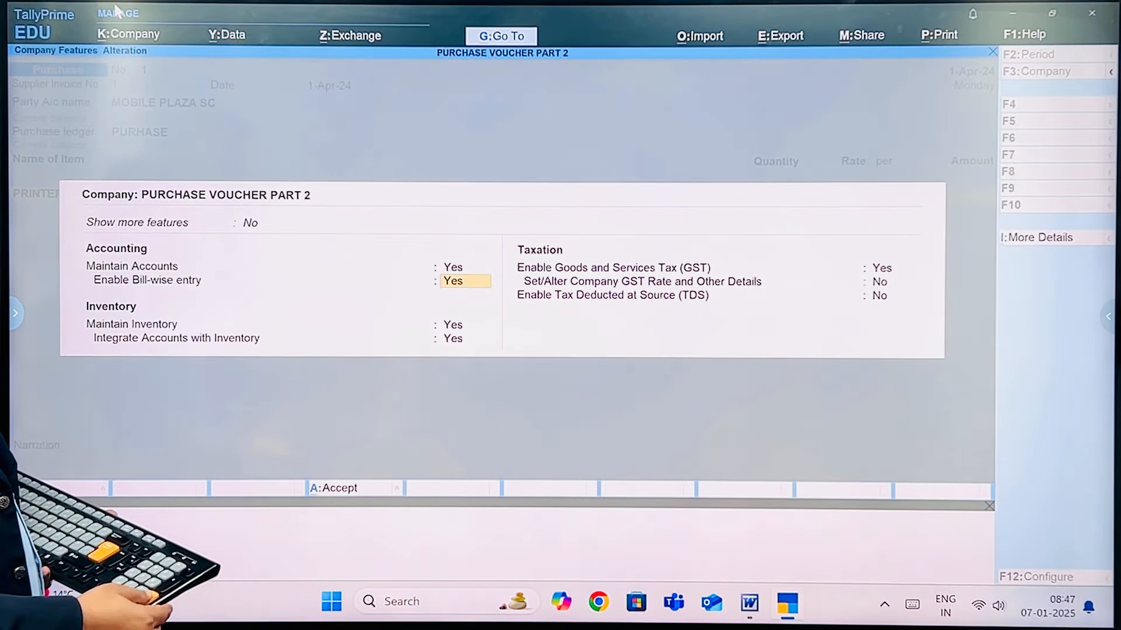
type("n")
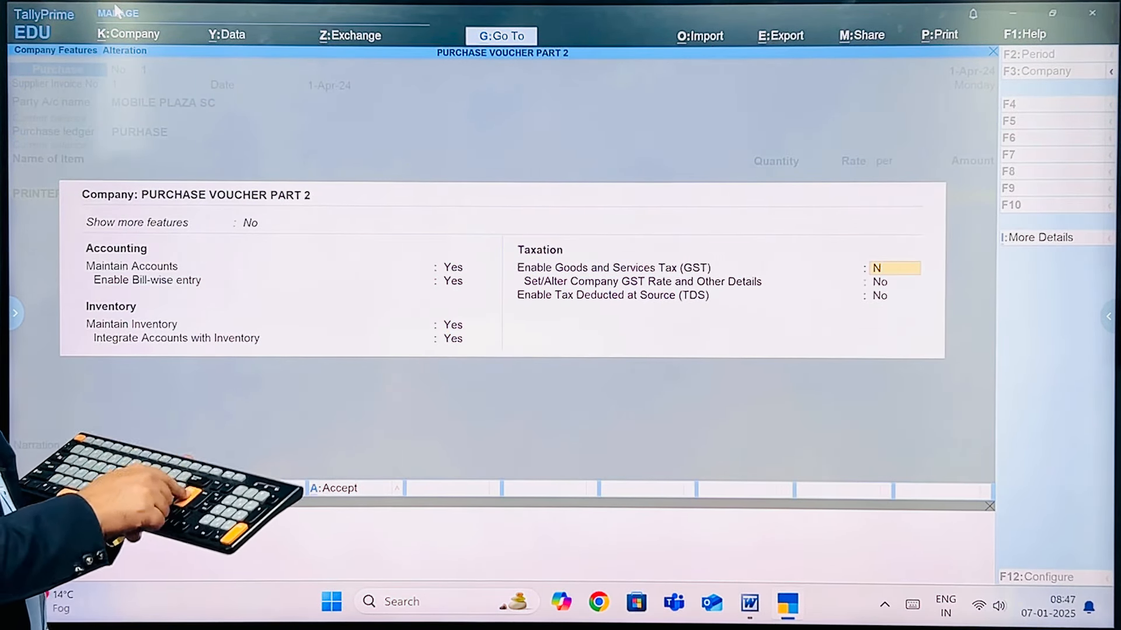
key("Return")
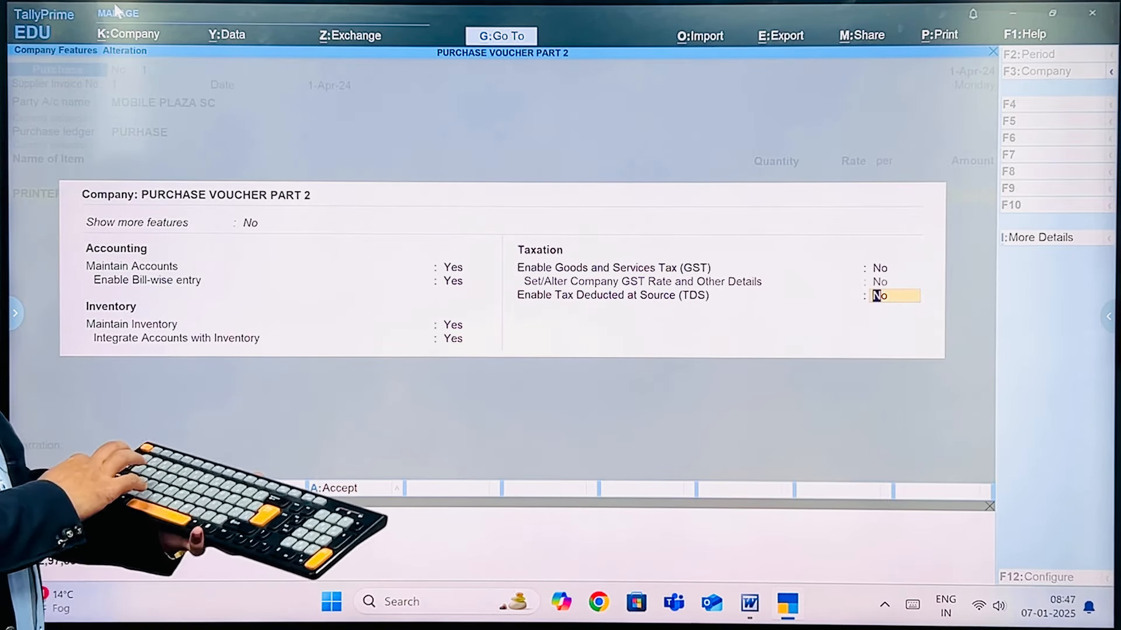
key("ctrl+a")
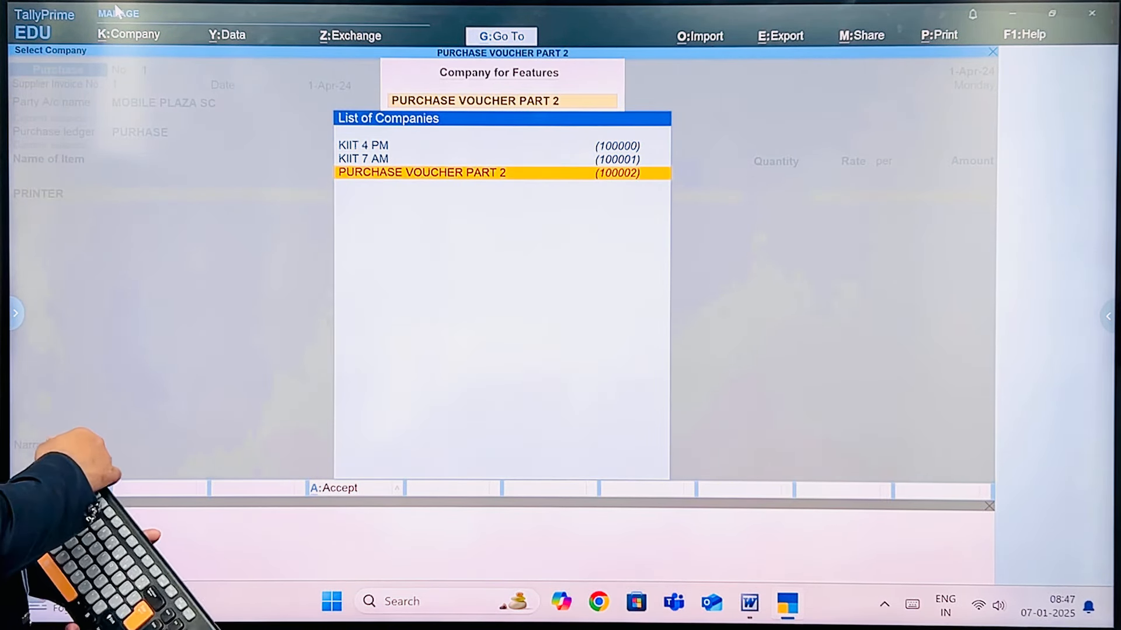
key("Escape")
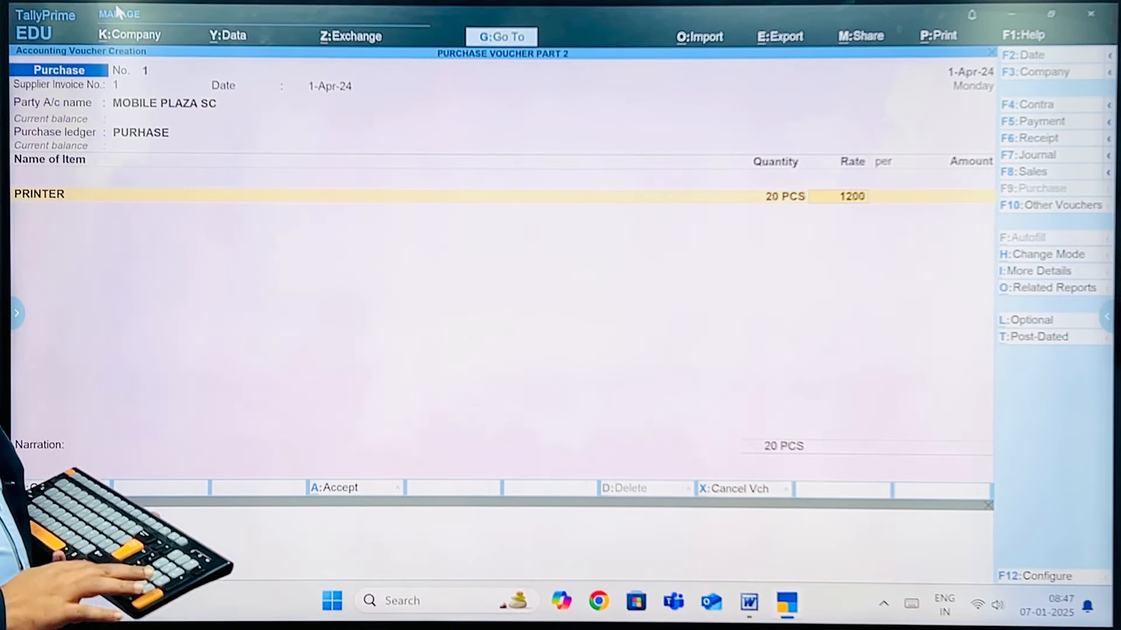
Create the stock item MOUSE under COMPUTER PARTS with unit PCS for the second item line.
key("alt+c")
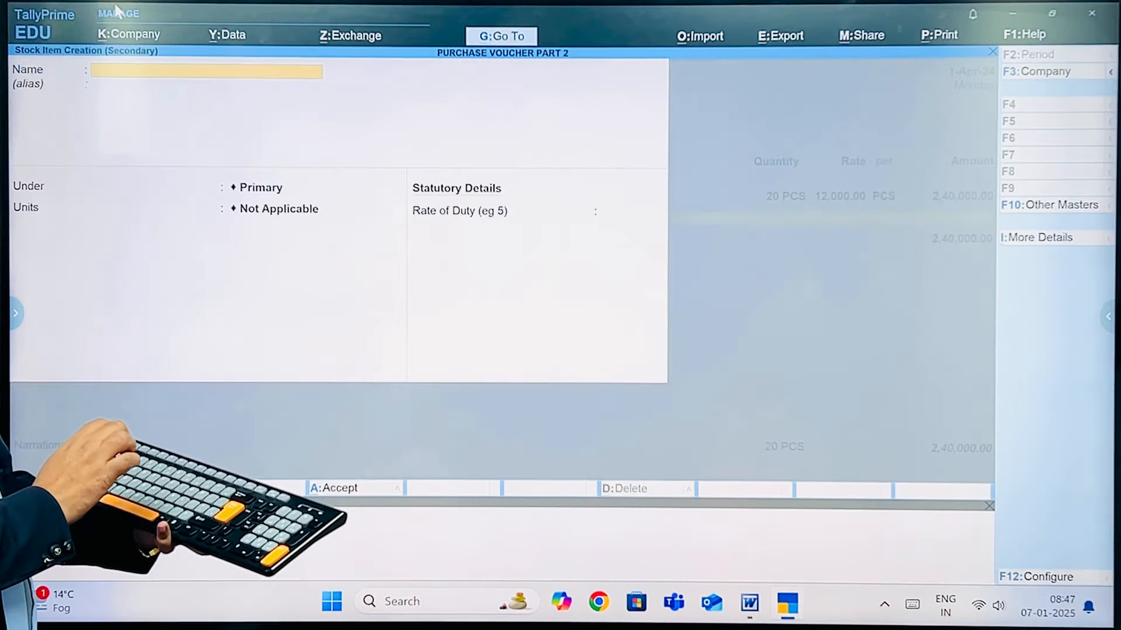
type("MOUSE")
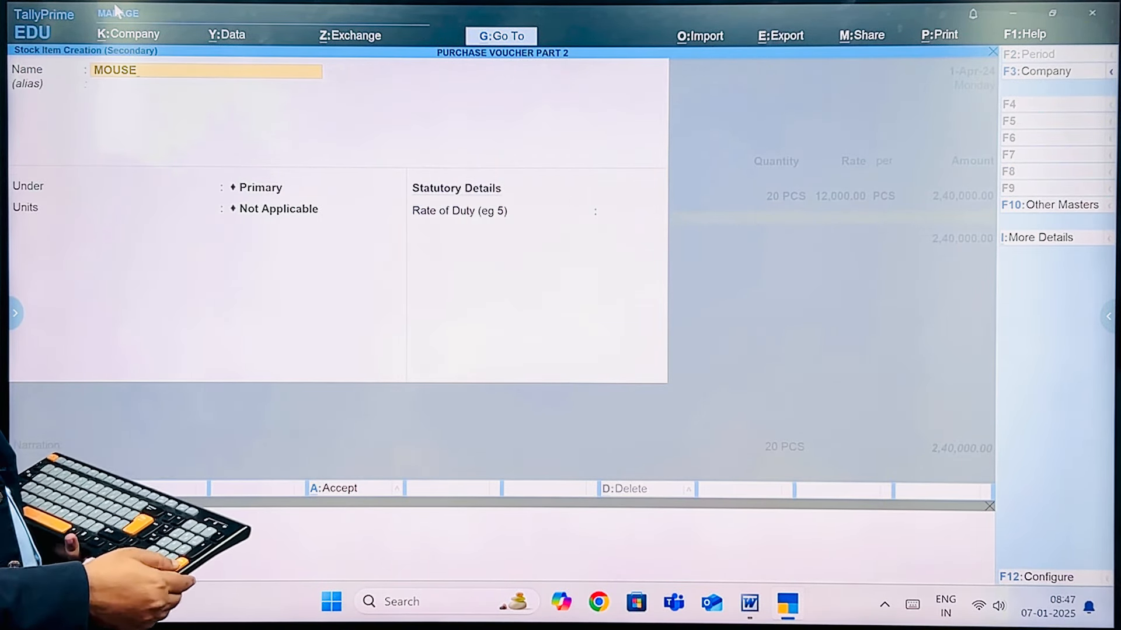
key("Return")
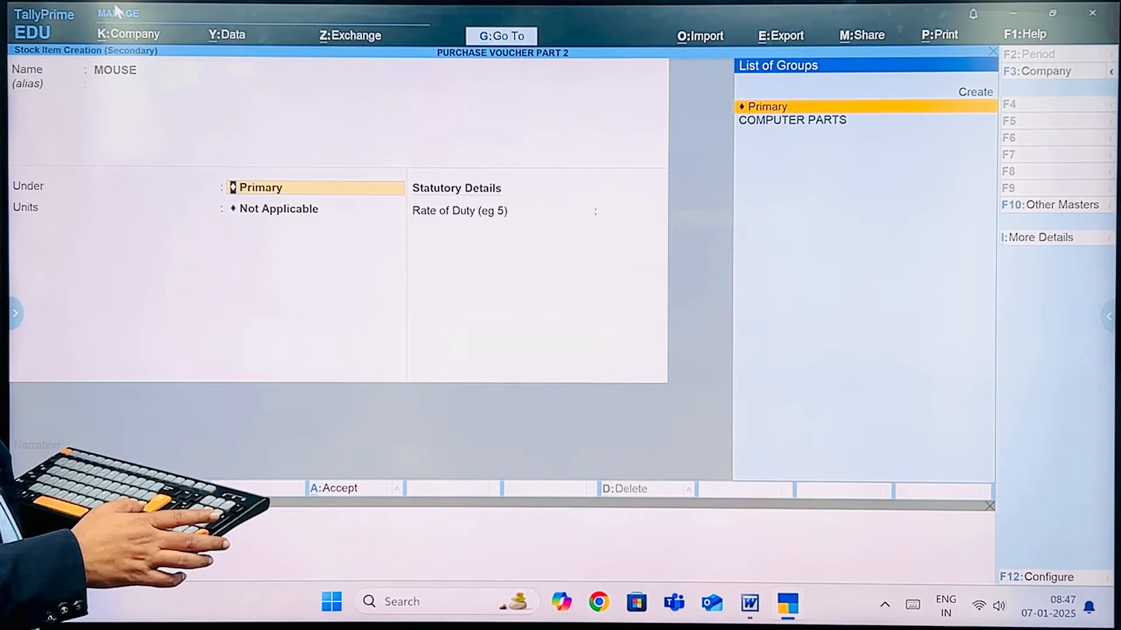
key("Down")
key("Return")
key("Down")
key("Return")
key("Return")
key("Return")
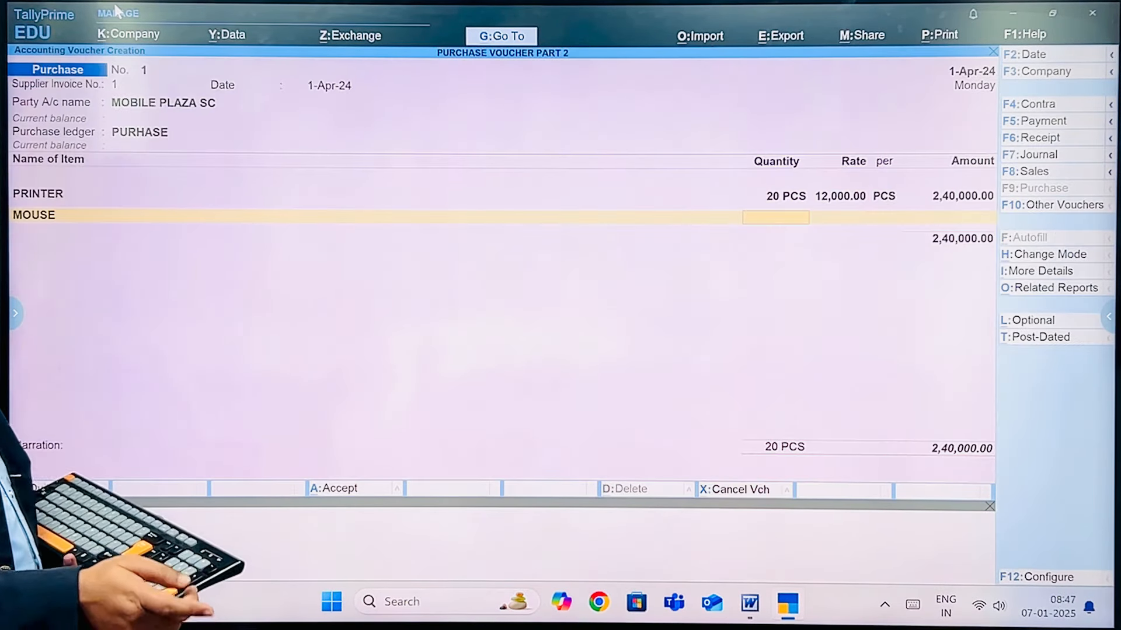
Enter a quantity of 19 PCS at a rate of 170 for MOUSE.
type("19")
key("Return")
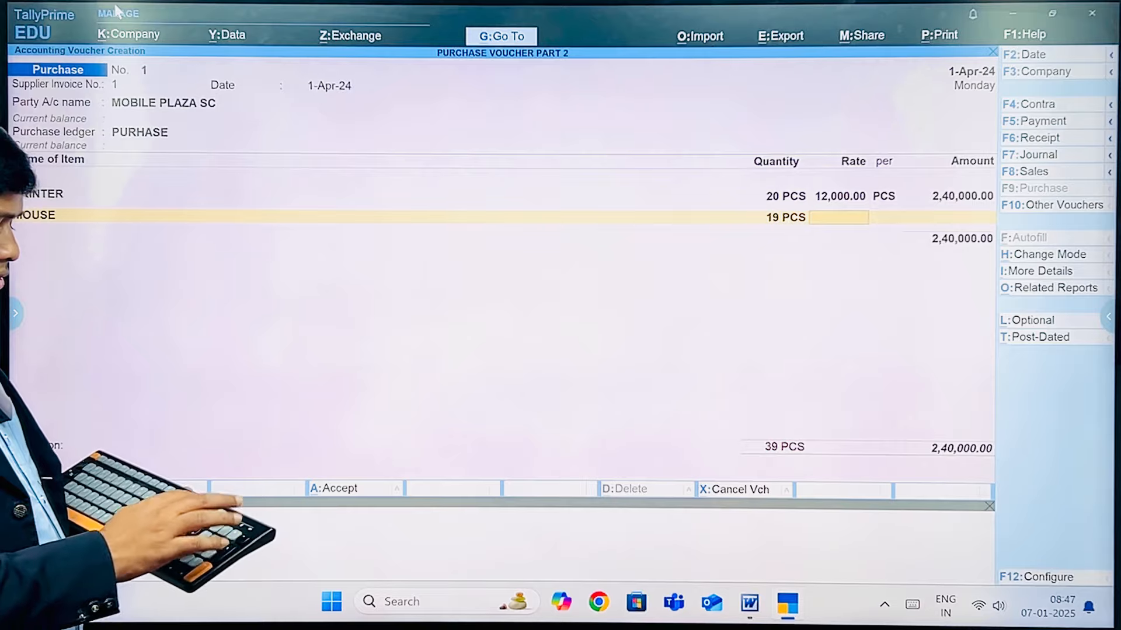
type("170")
key("Return")
key("Return")
key("Return")
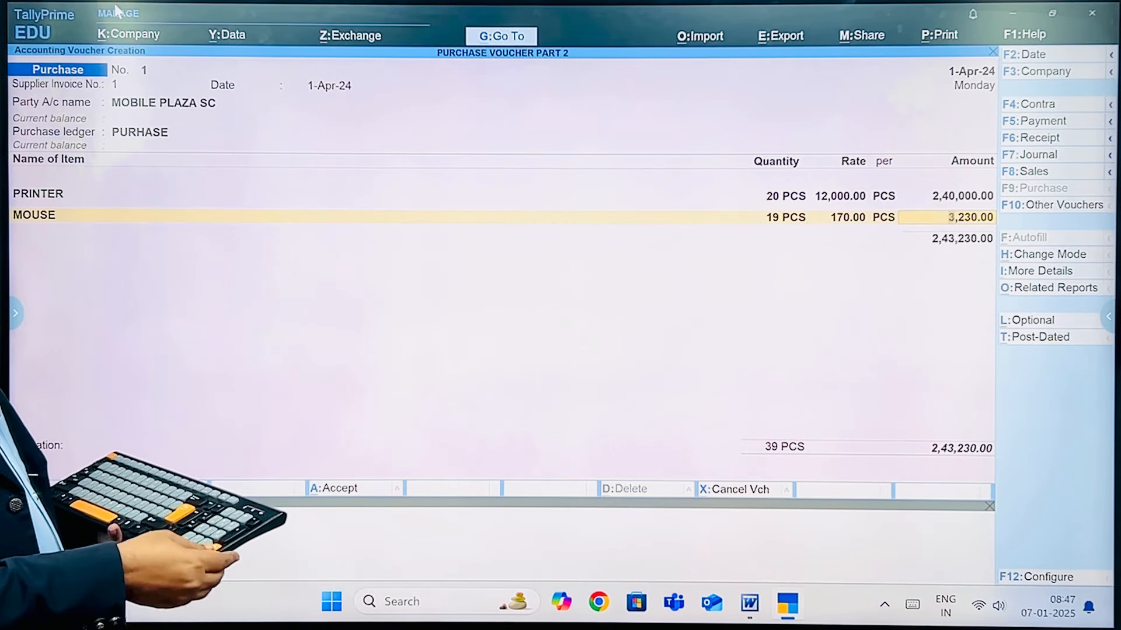
Create the stock item KEYBOARD under COMPUTER PARTS with unit PCS for the third item line.
key("alt+c")
type("K")
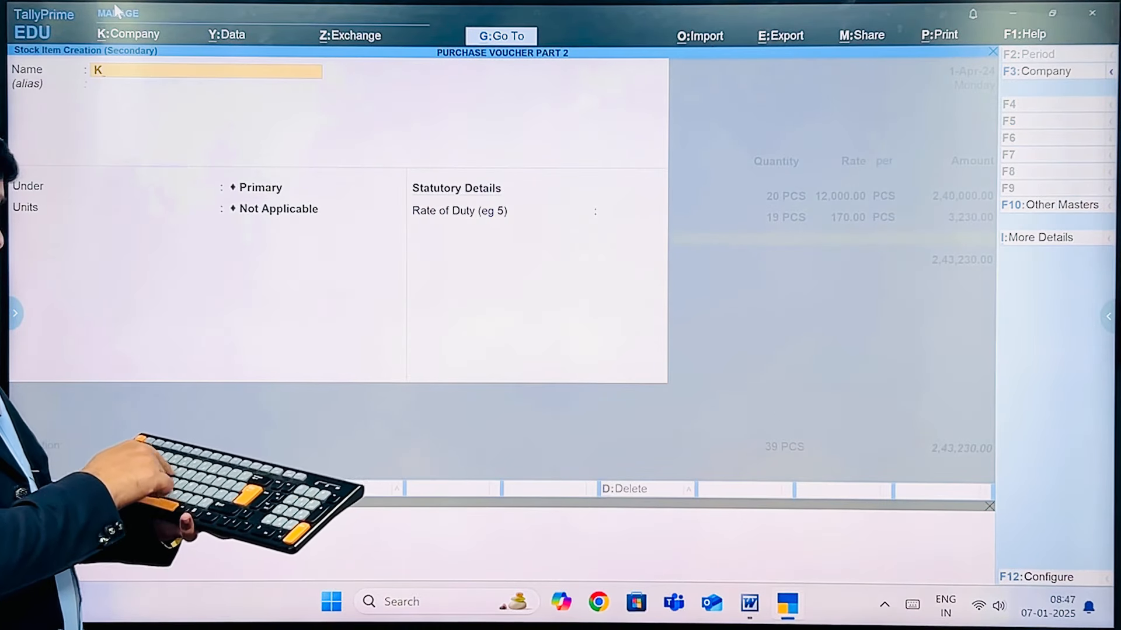
type("YBO")
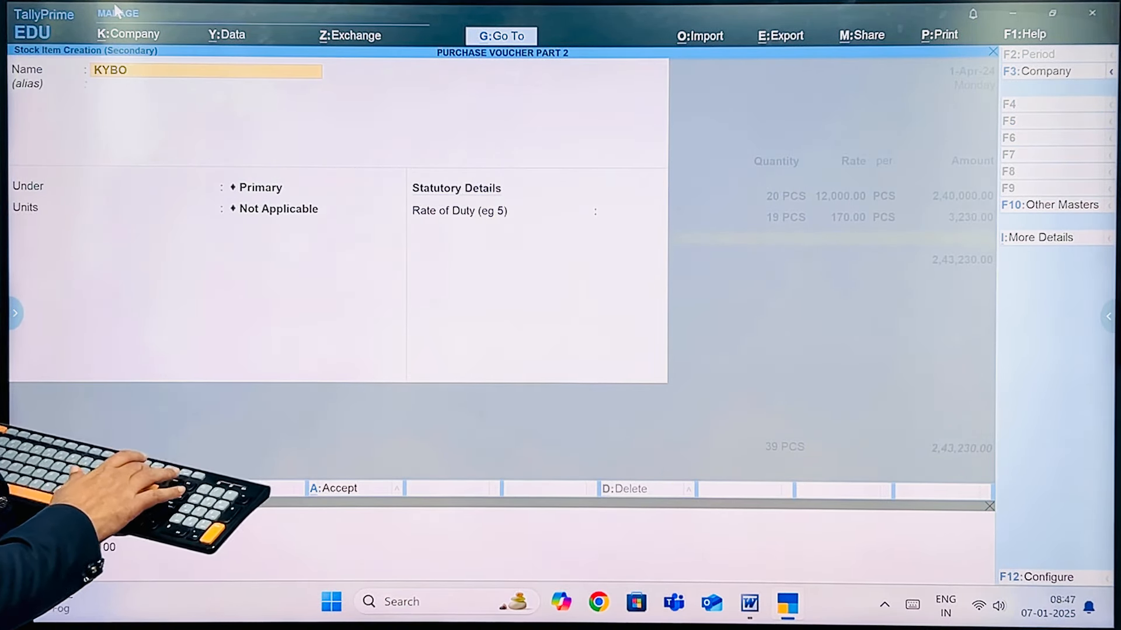
key("BackSpace")
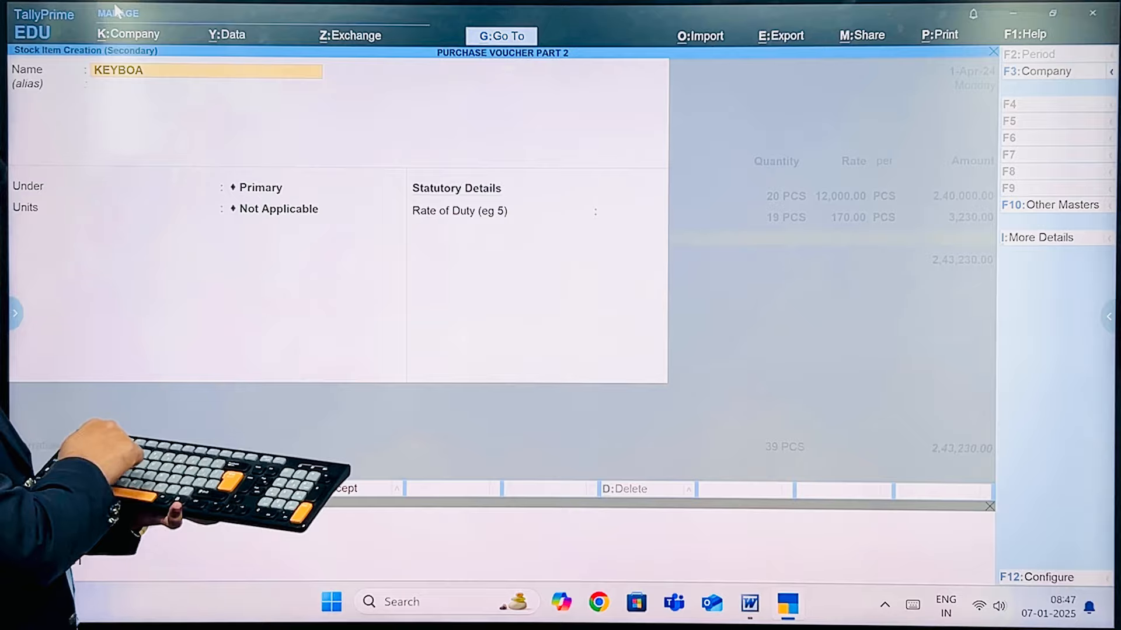
key("Return")
key("Down")
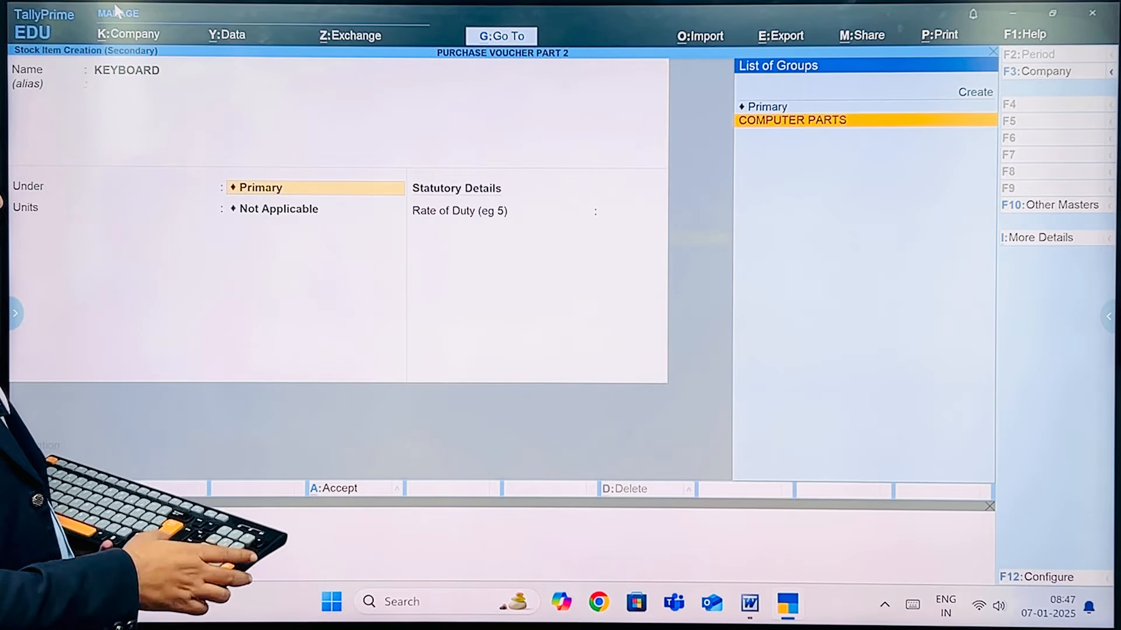
key("Return")
key("Down")
key("Return")
key("Return")
key("Return")
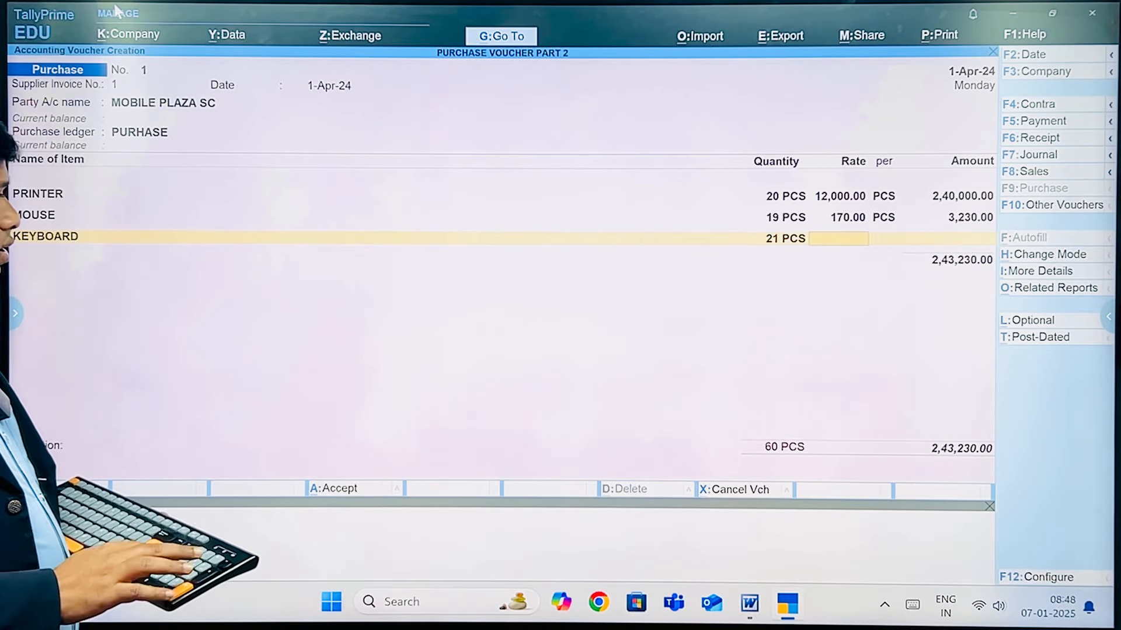
Complete the KEYBOARD line with 21 PCS at a rate of 450.
key("Return")
key("Return")
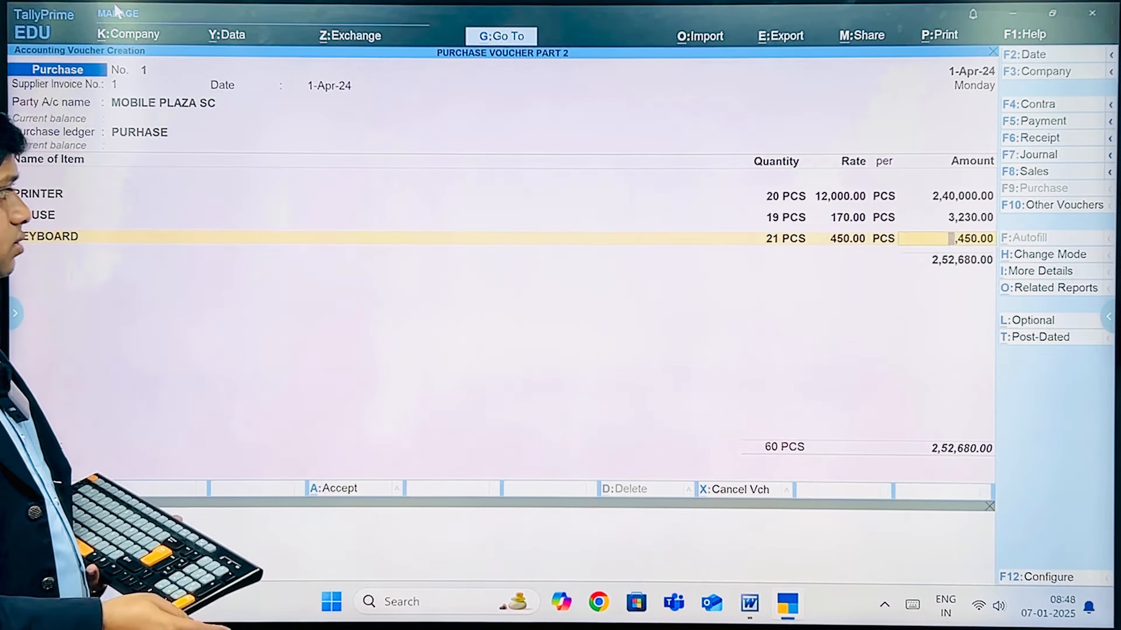
key("Return")
Create the stock item CPU under COMPUTER PARTS with unit PCS for the fourth item line.
key("alt+c")
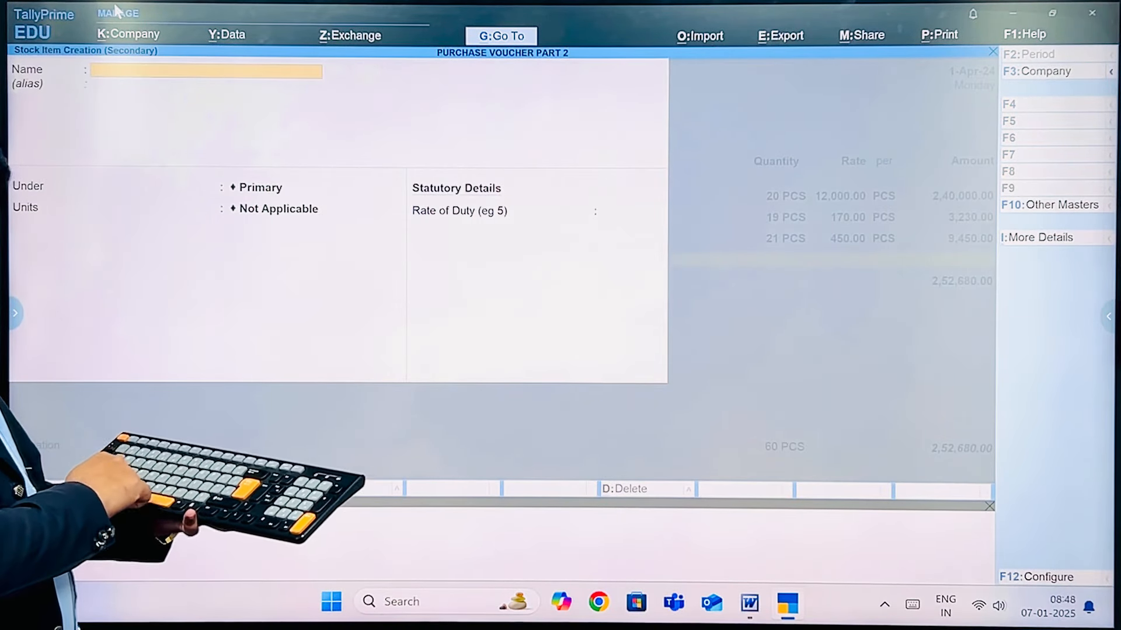
type("CPU")
key("Return")
key("Return")
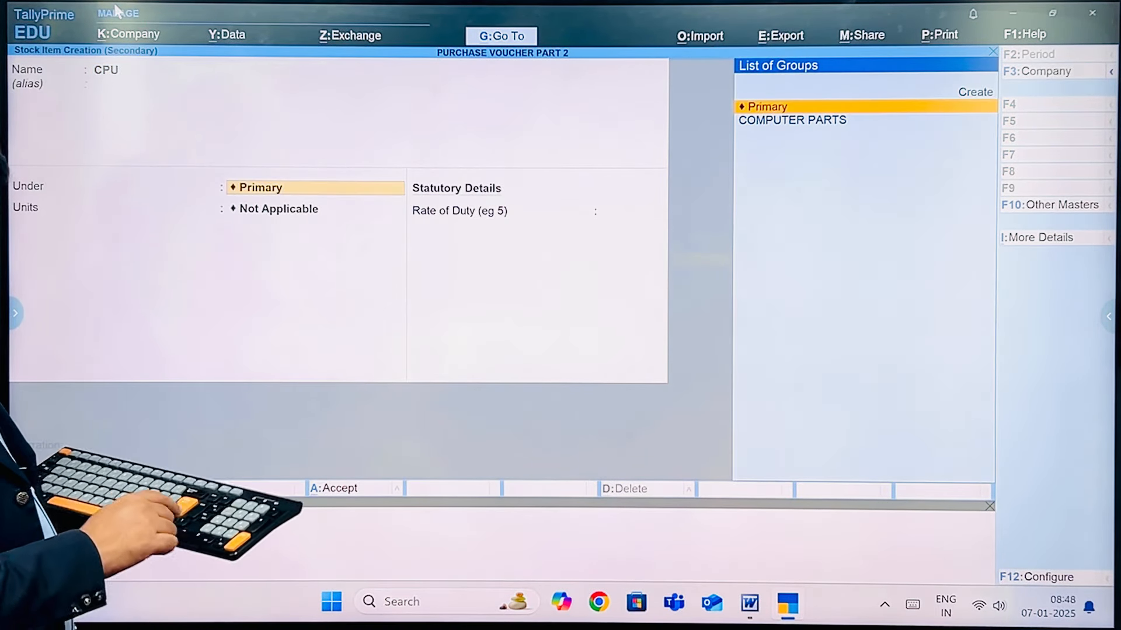
key("Down")
key("Return")
key("Down")
key("Return")
key("Return")
key("Return")
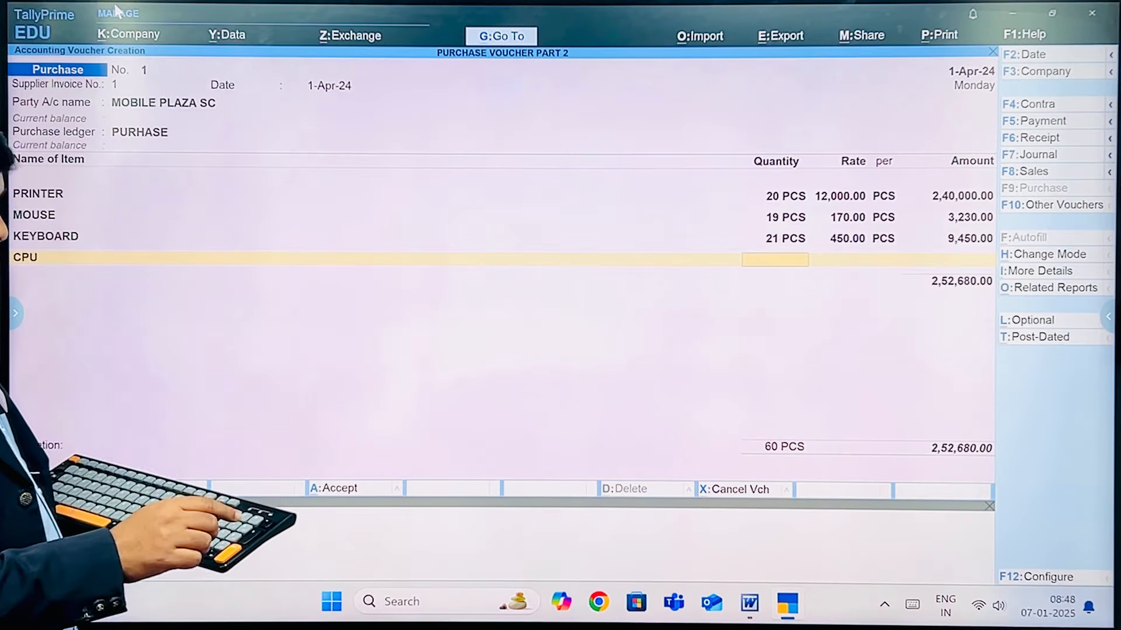
Enter a quantity of 5 PCS at a rate of 13,000 for CPU.
type("5")
key("Return")
type("13,000.00")
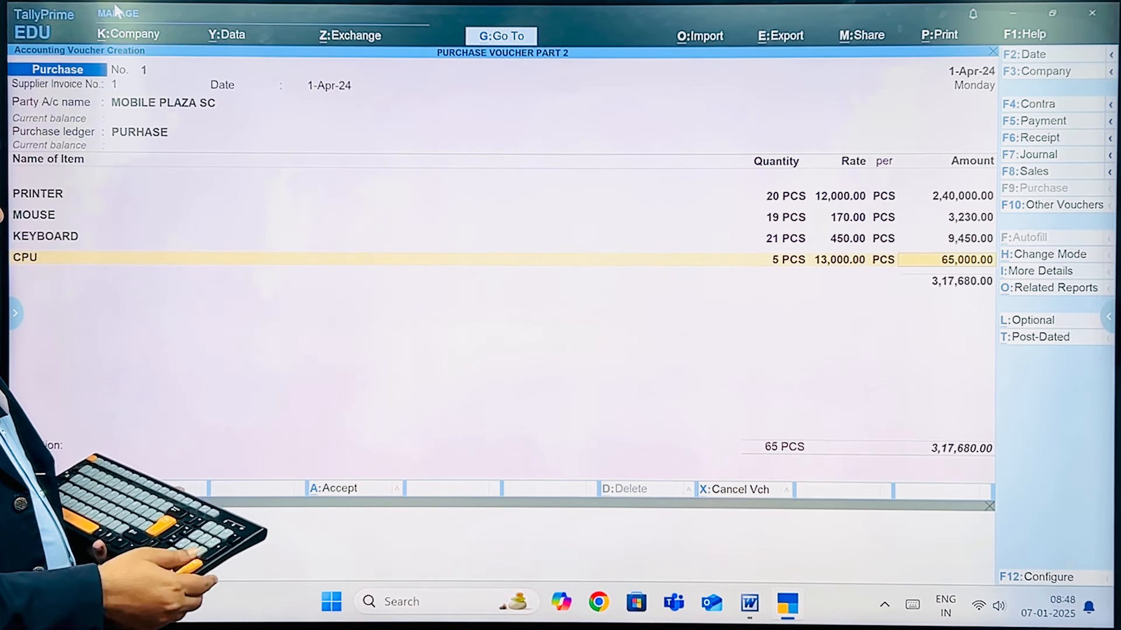
key("Return")
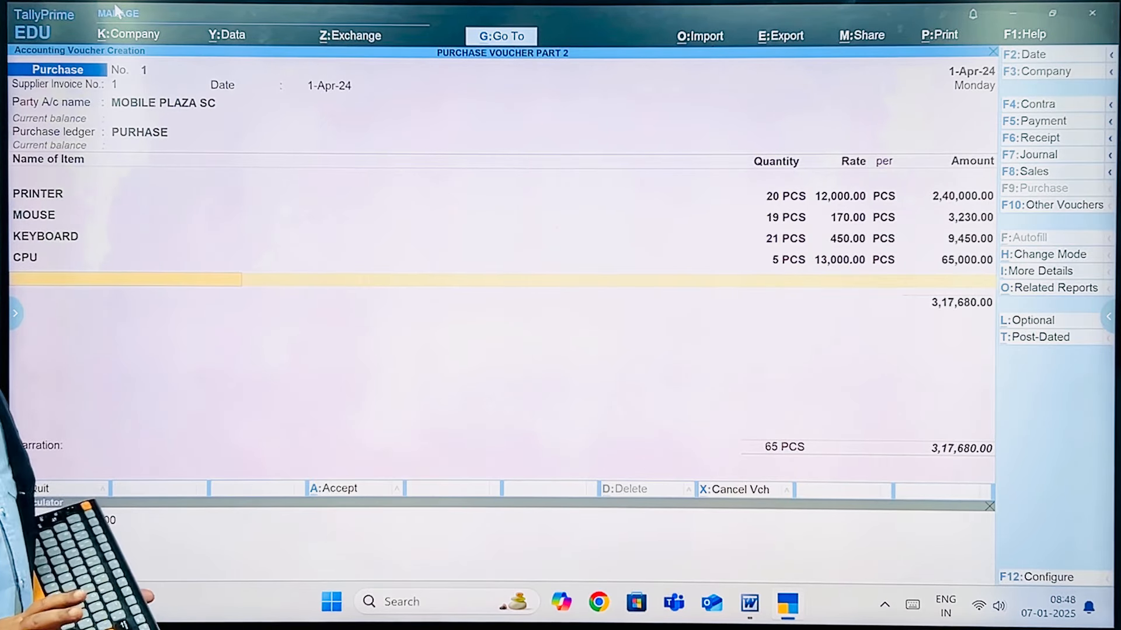
End the item list, allocate the full bill amount as New Ref, and save the purchase voucher without a narration.
key("Return")
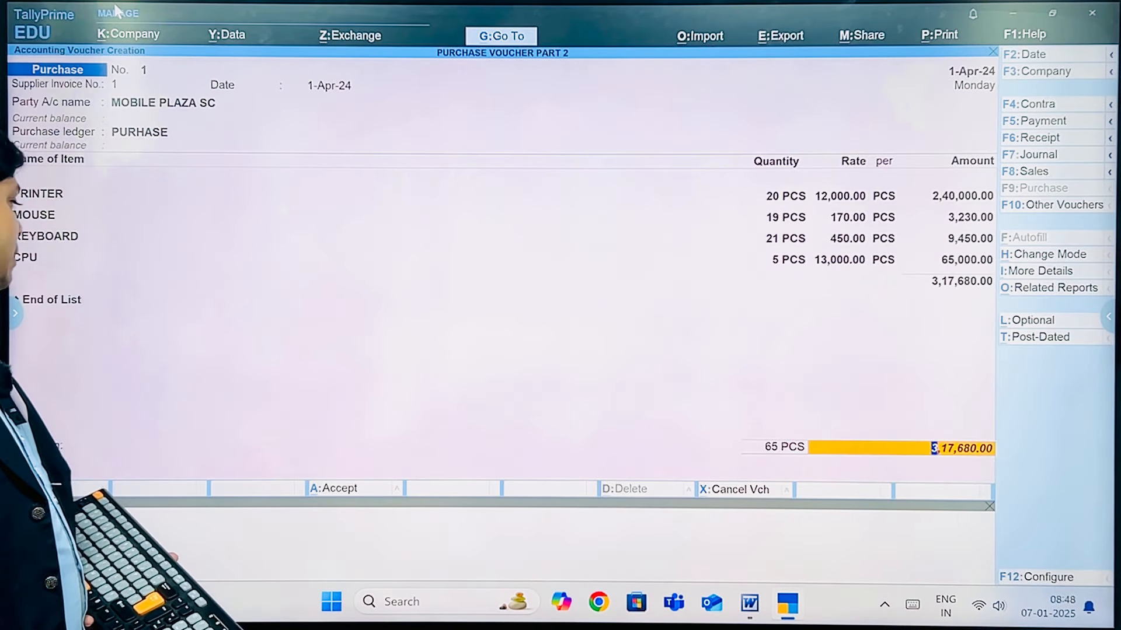
key("Return")
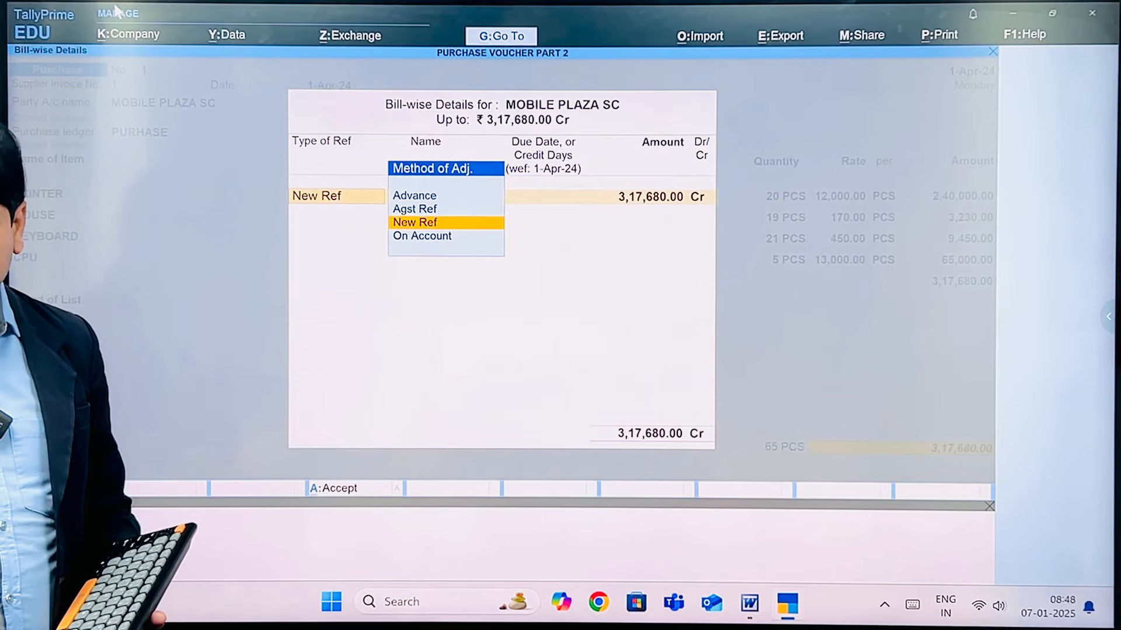
key("Return")
key("Return")
key("Return")
key("Return")
key("Return")
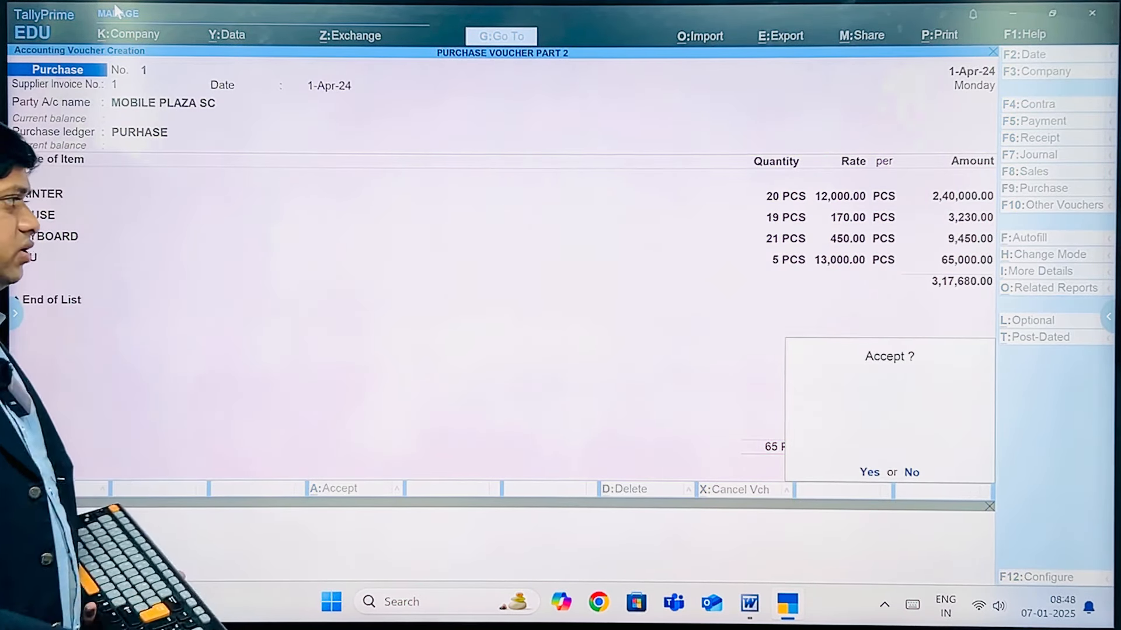
key("Return")
Switch to the Word document to read the second purchase, from LAKRA FURNITURE, and return to TallyPrime.
key("alt+Tab")
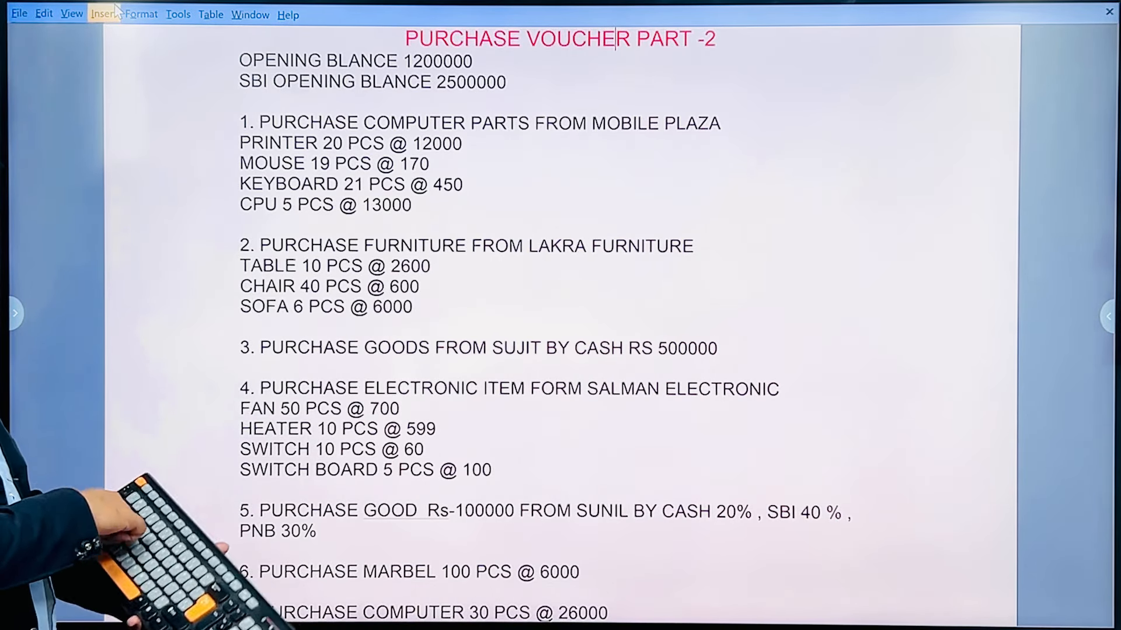
key("alt+Tab")
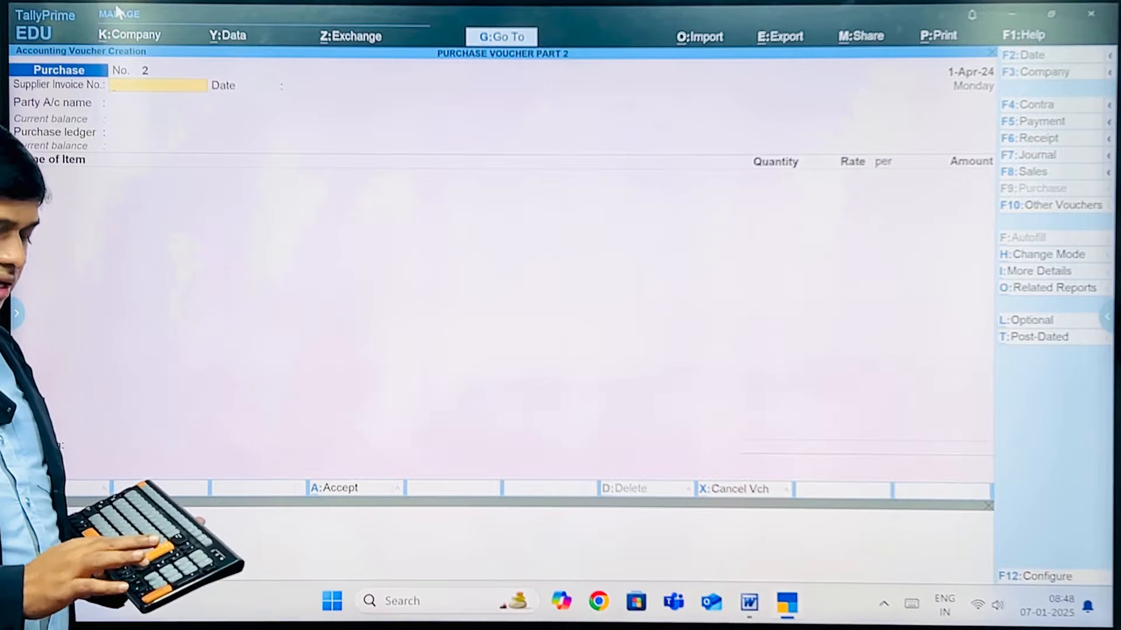
Enter 2 as the supplier invoice number and set the voucher date to 2-4-2024.
key("Return")
key("Return")
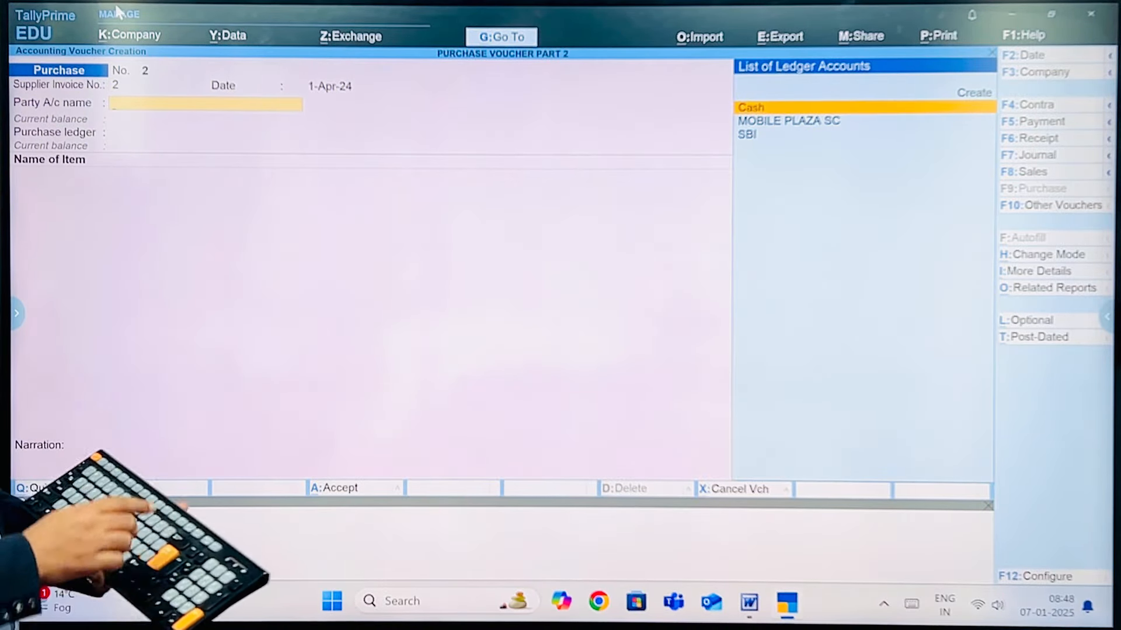
key("F2")
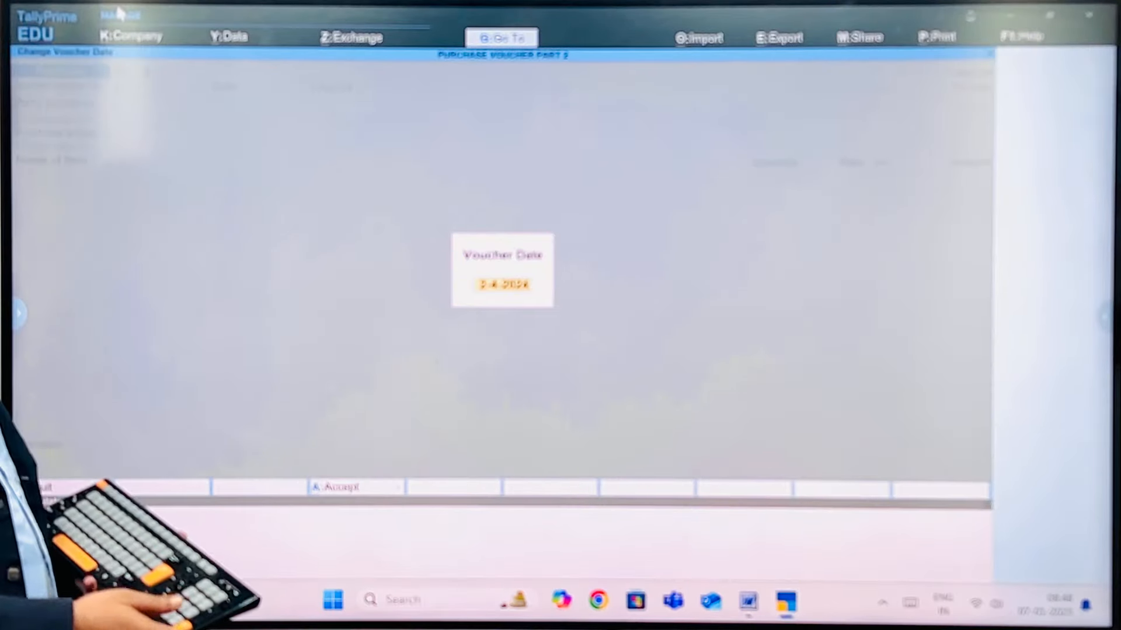
key("Return")
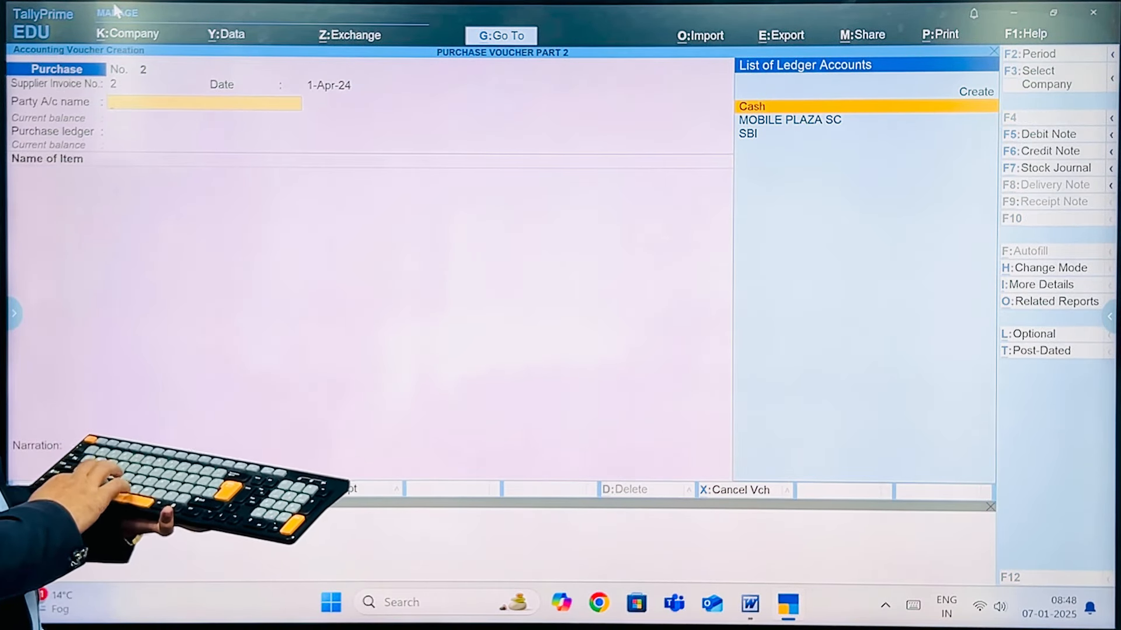
Create a party ledger named LAKRA FURNITURE under Sundry Creditors from the purchase voucher.
key("alt+c")
type("A")
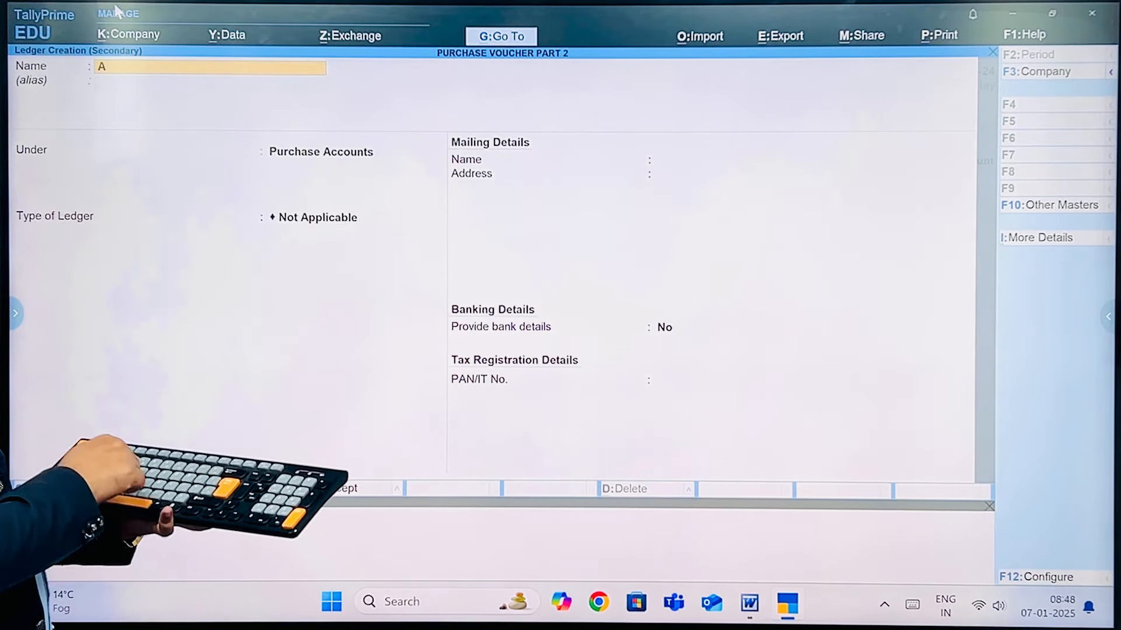
type("KRA")
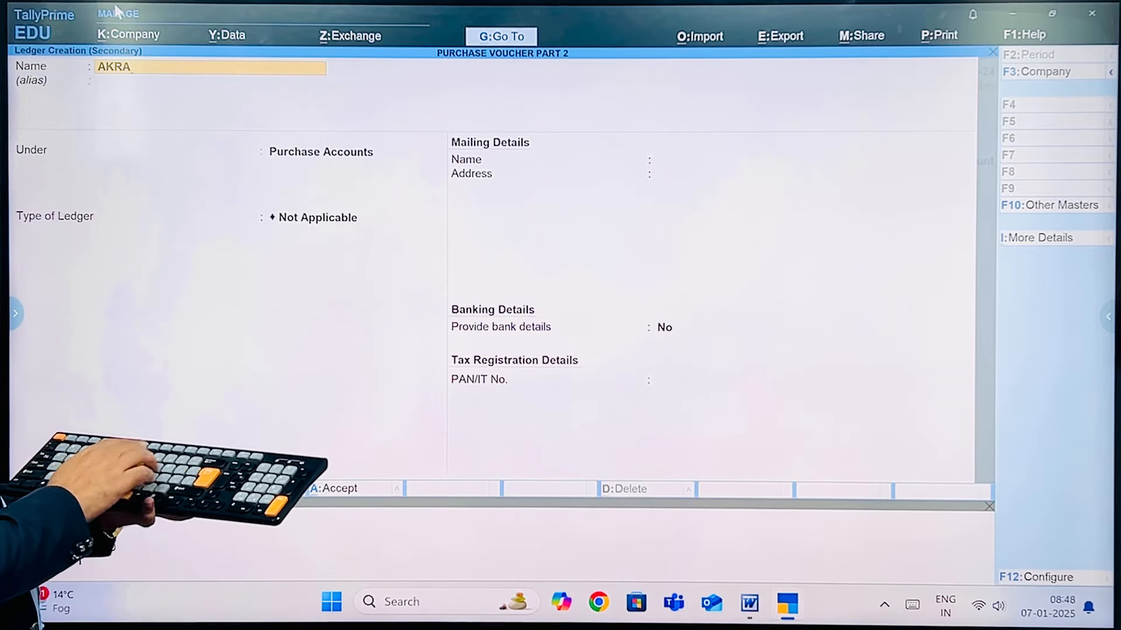
key("BackSpace")
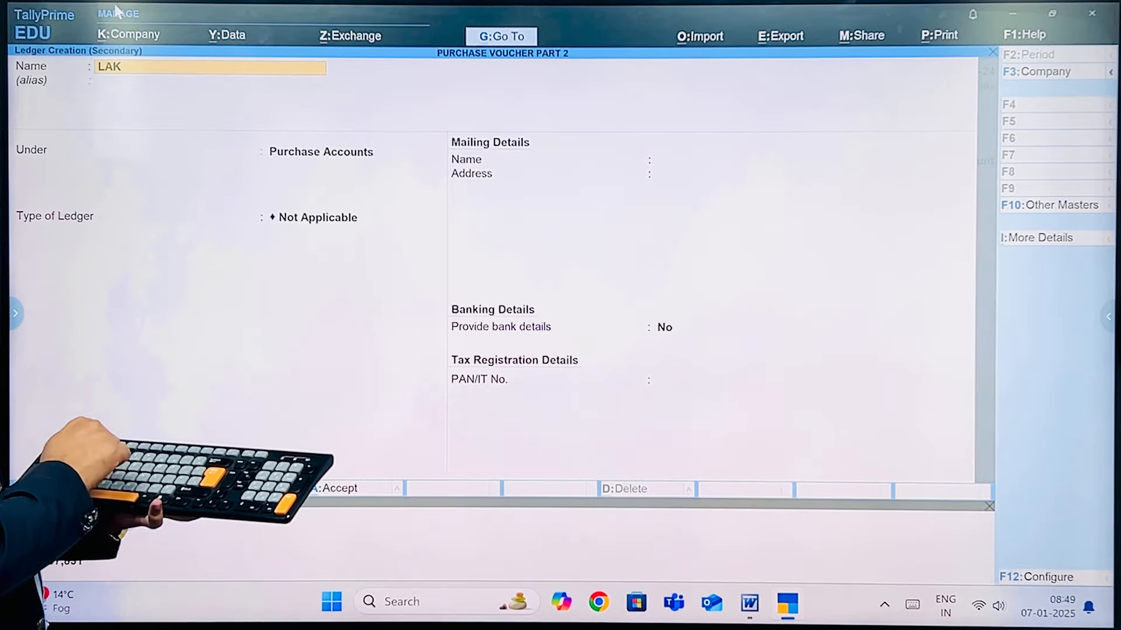
type("RA F")
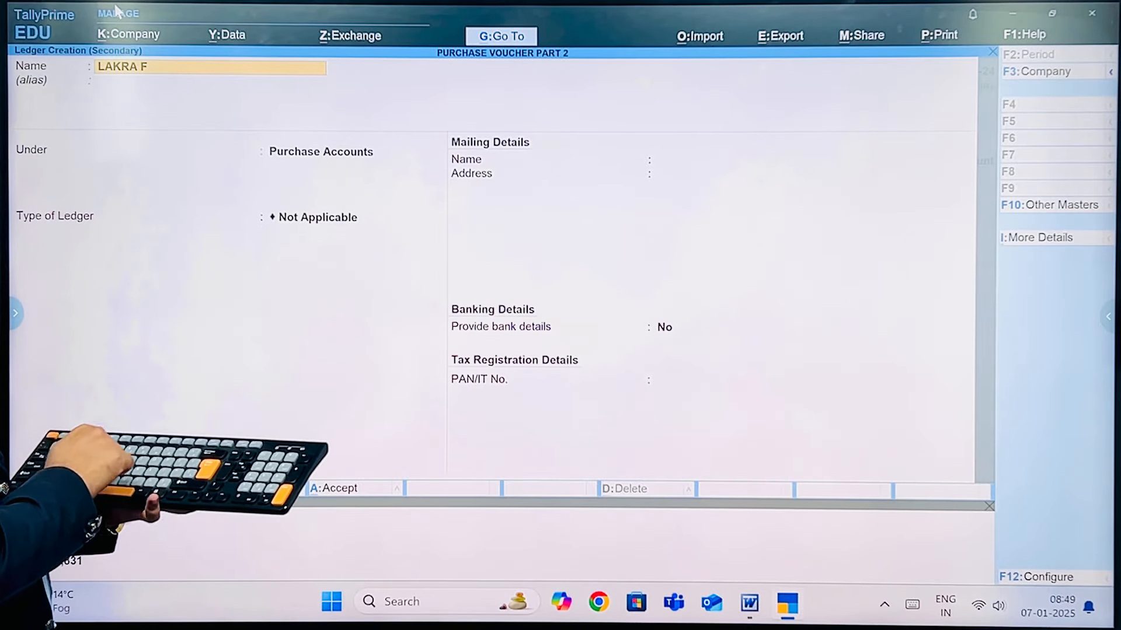
type("URNI")
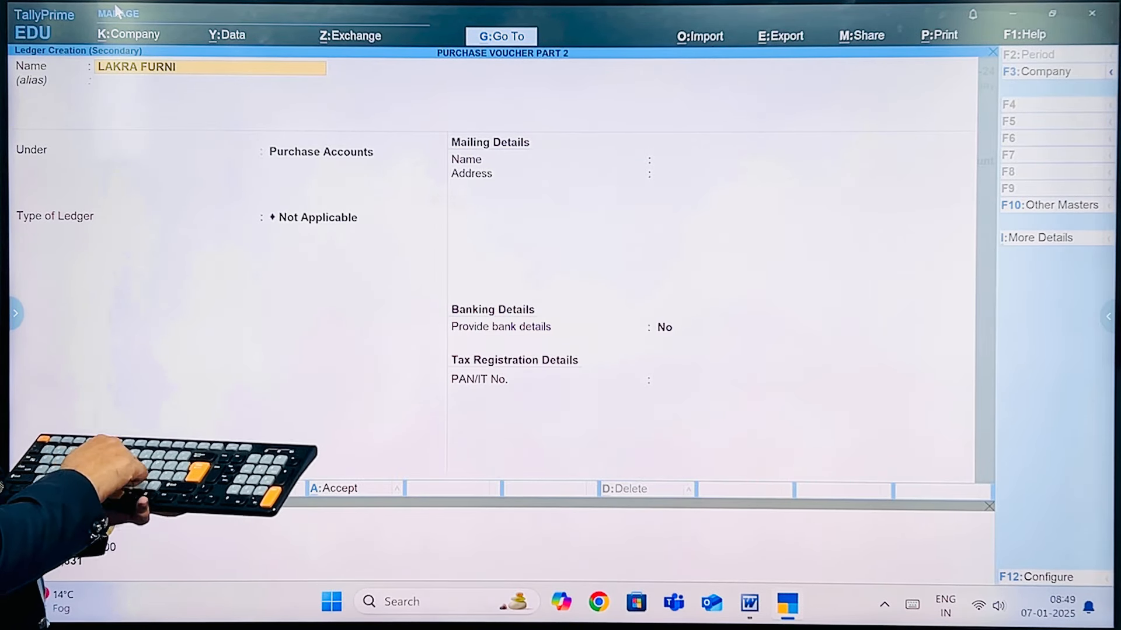
type("TURE")
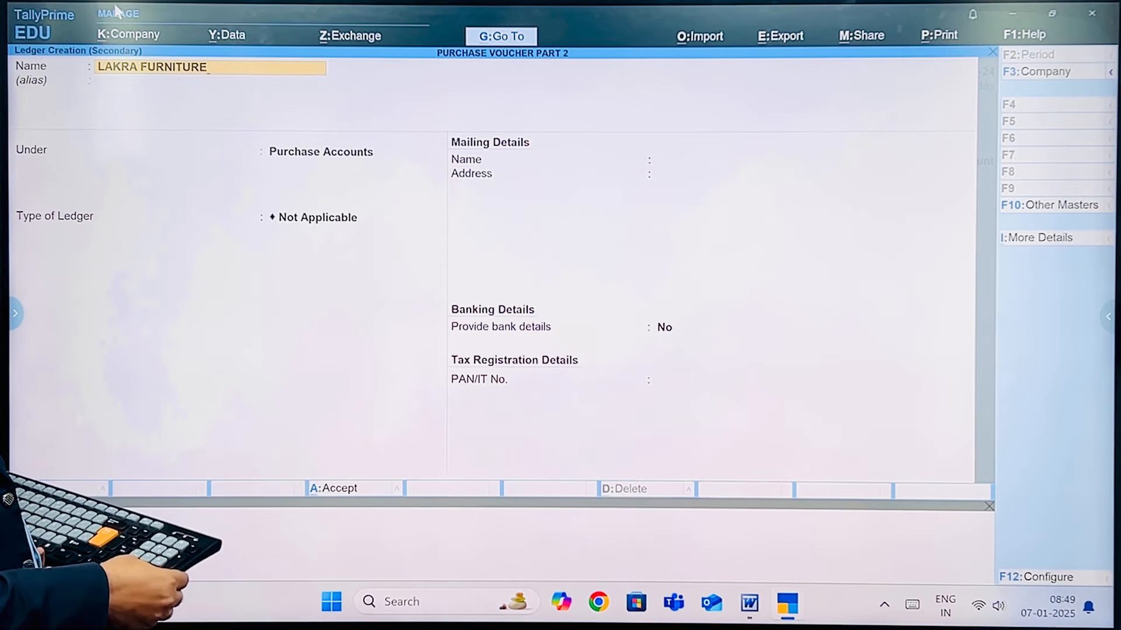
key("Return")
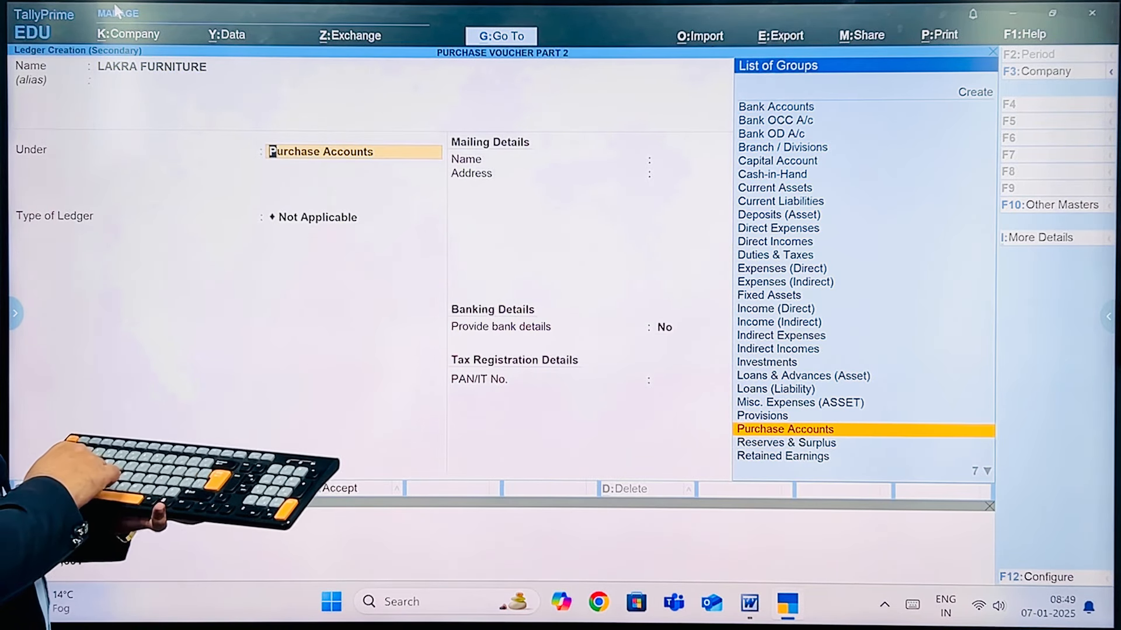
type("SUN")
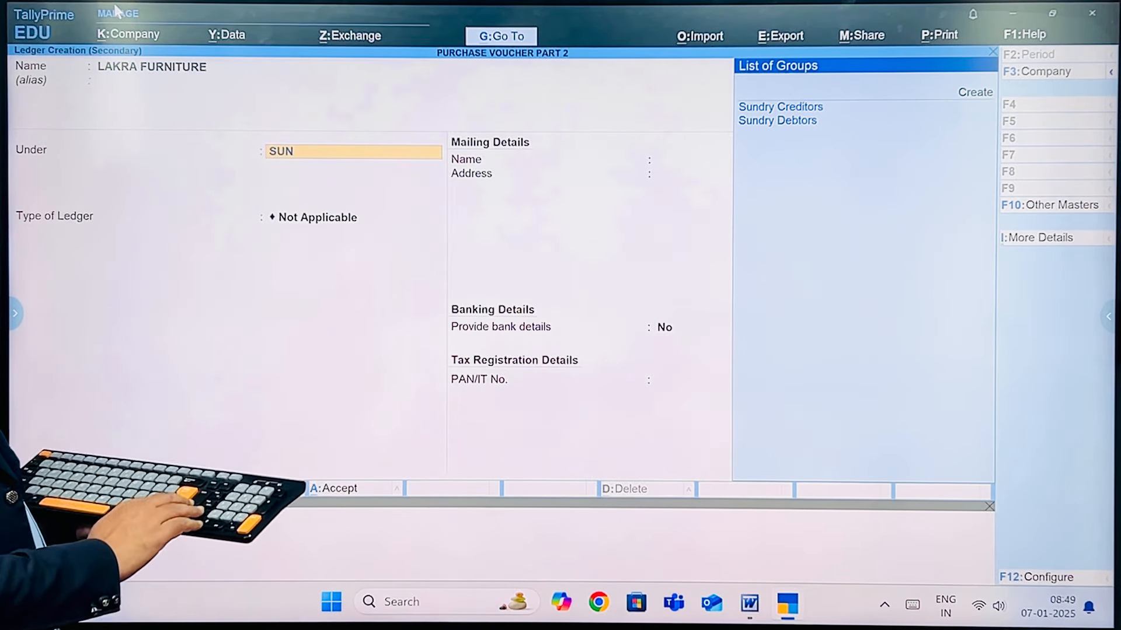
key("Return")
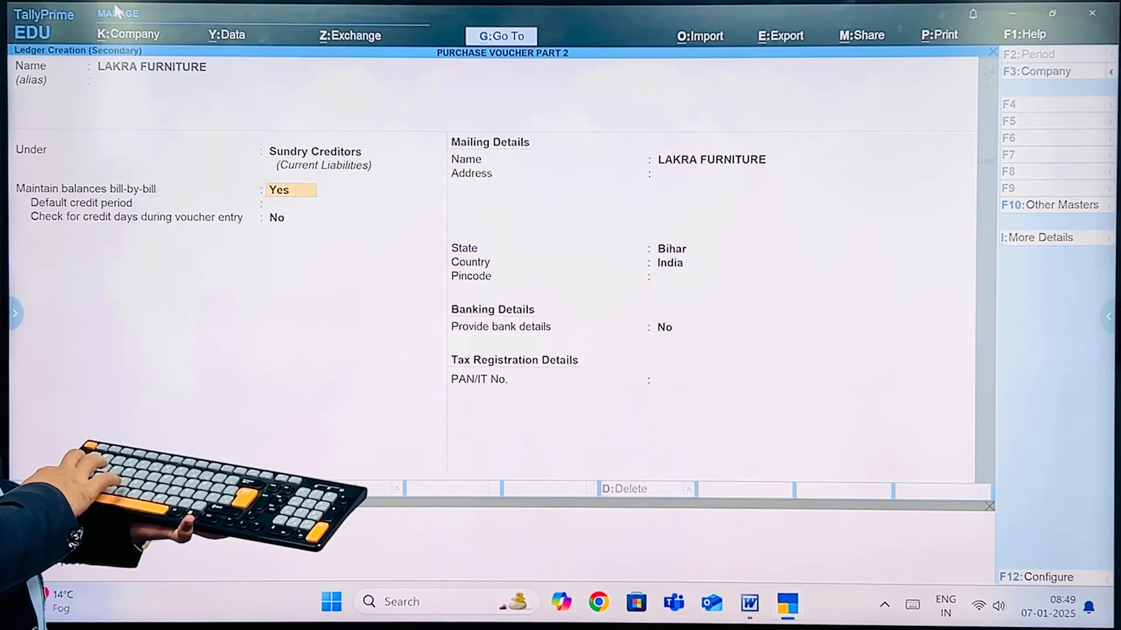
Rename the new ledger as LAKRA FURNITURE SC, save it, and leave the party's receipt details blank.
key("BackSpace")
key("BackSpace")
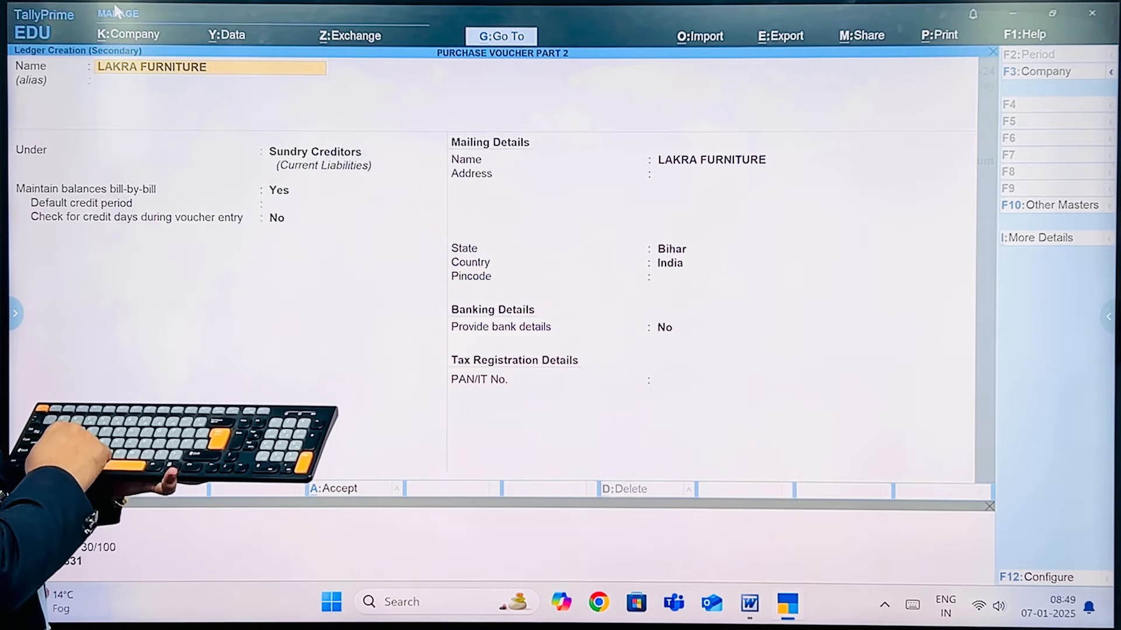
type("SC")
key("Return")
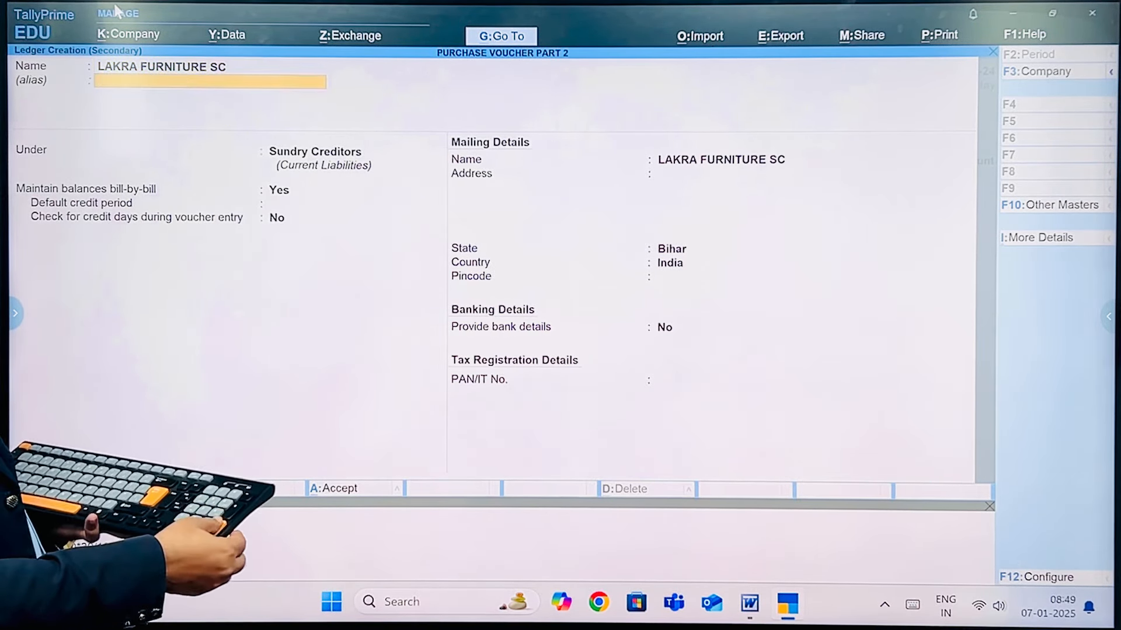
key("Return")
key("Return")
key("ctrl+a")
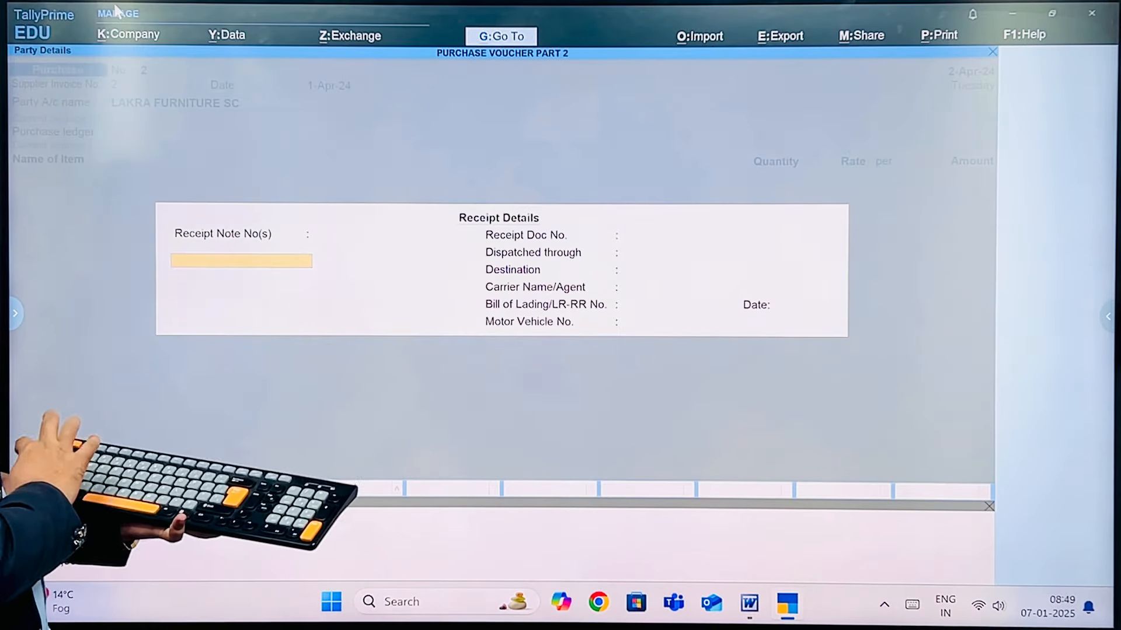
key("ctrl+a")
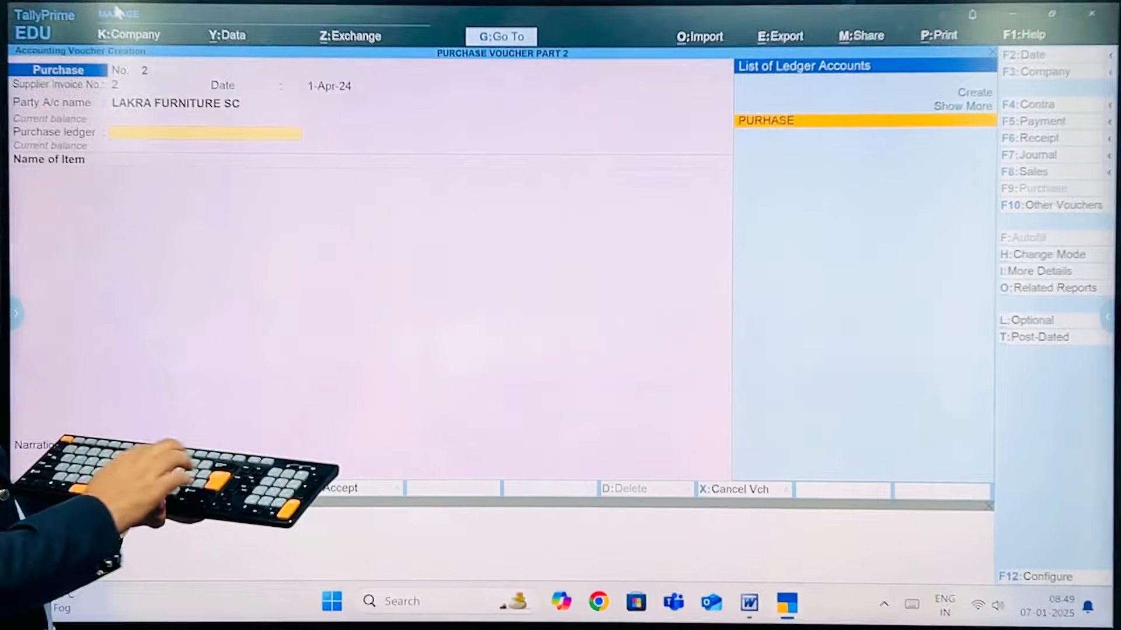
Choose PURHASE as the purchase ledger and start a new stock item named TABLE.
key("Return")
key("alt+c")
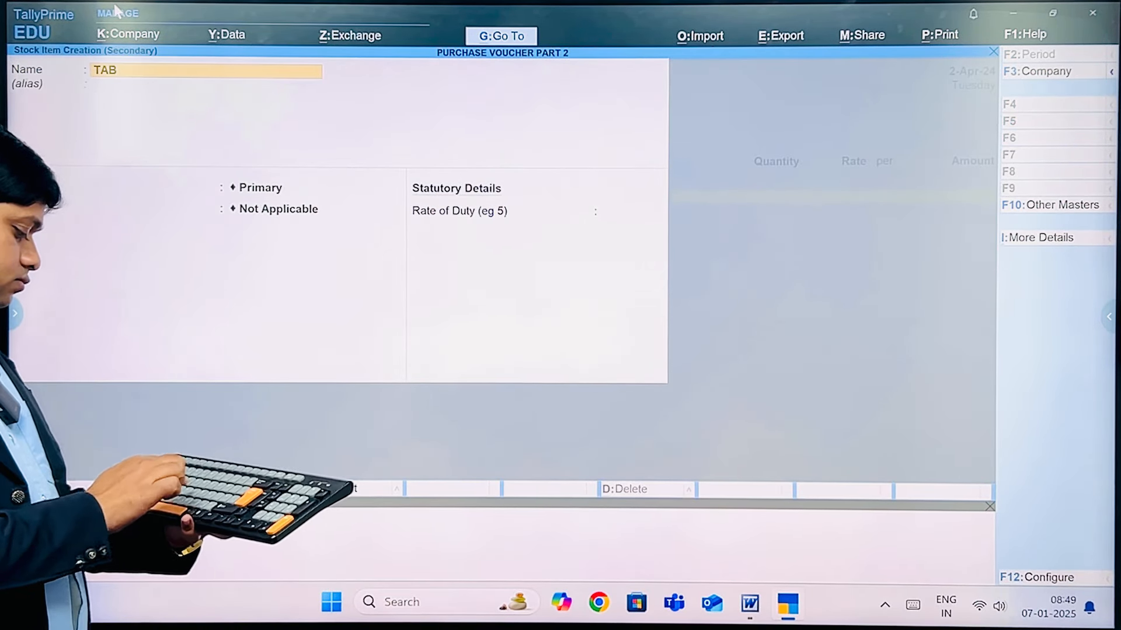
key("Return")
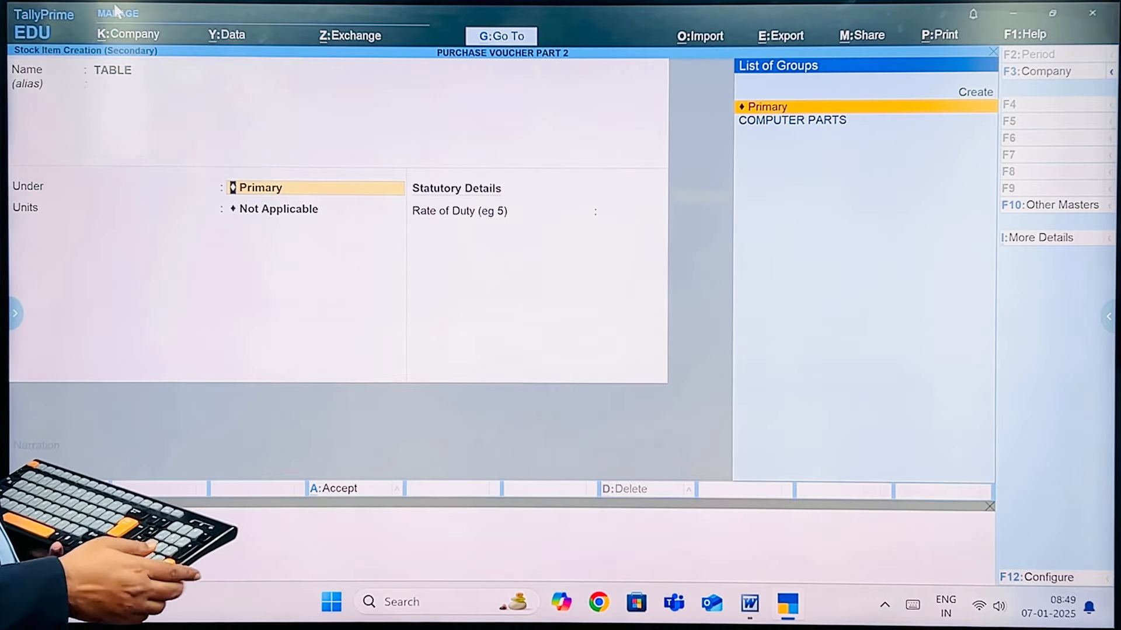
Create the stock group FURNITURE under Primary, without adding item quantities, for the TABLE item.
key("alt+c")
type("F")
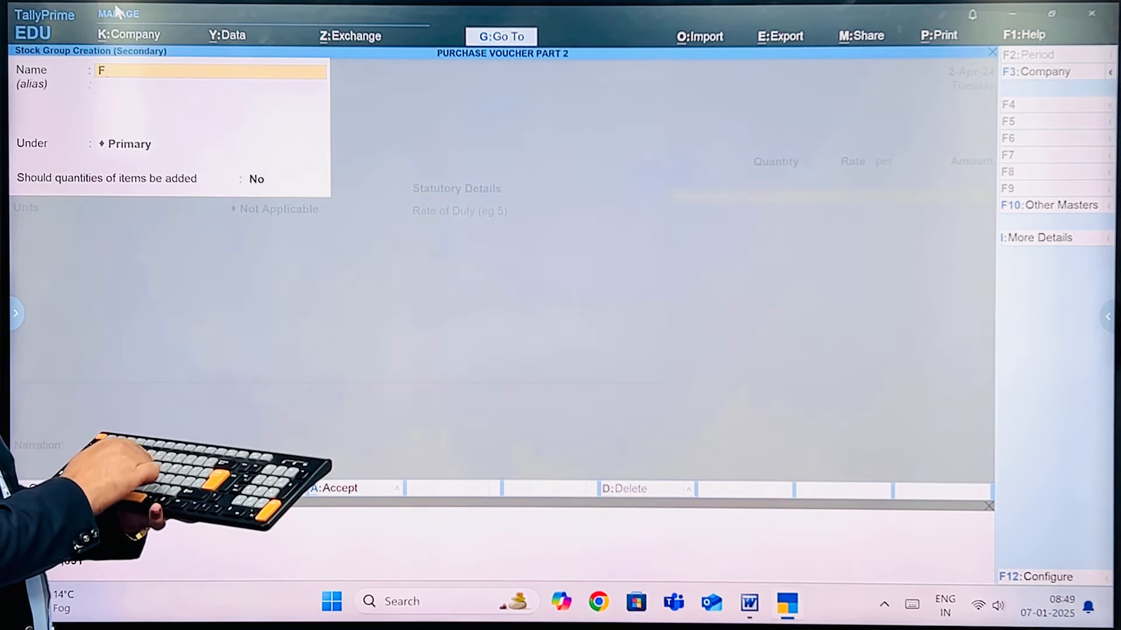
type("URN")
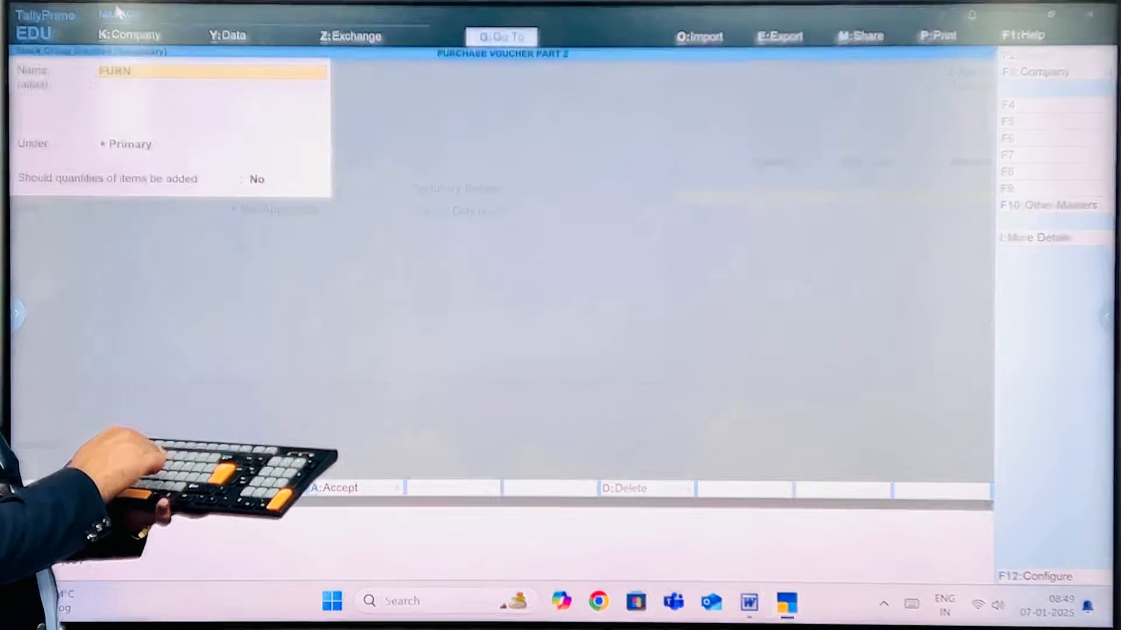
type("ITURE")
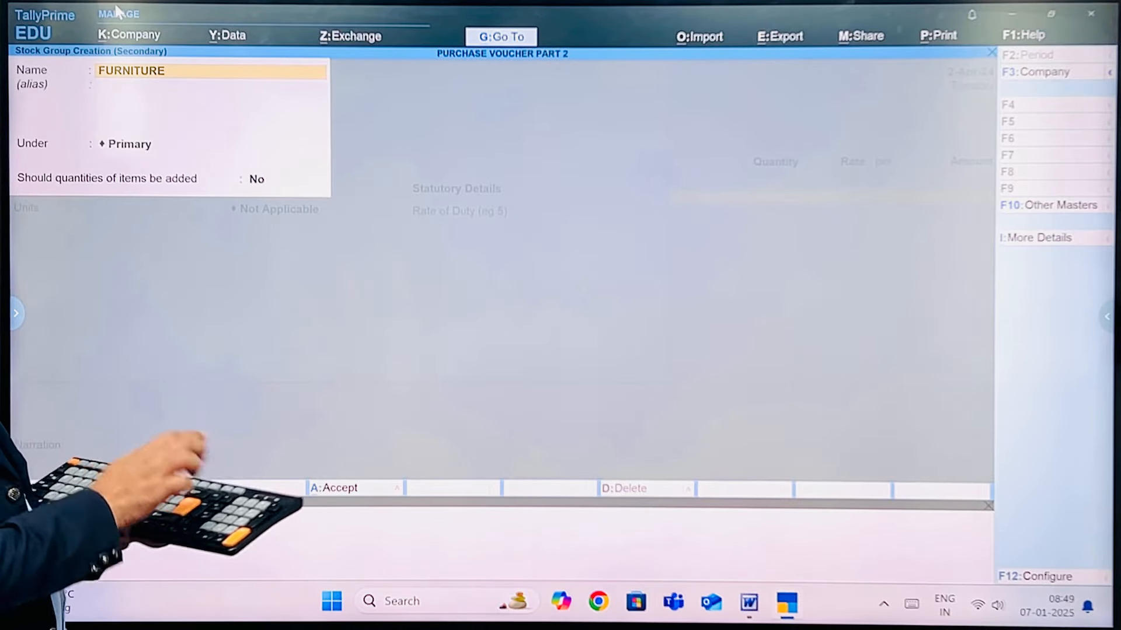
key("Return")
key("Return")
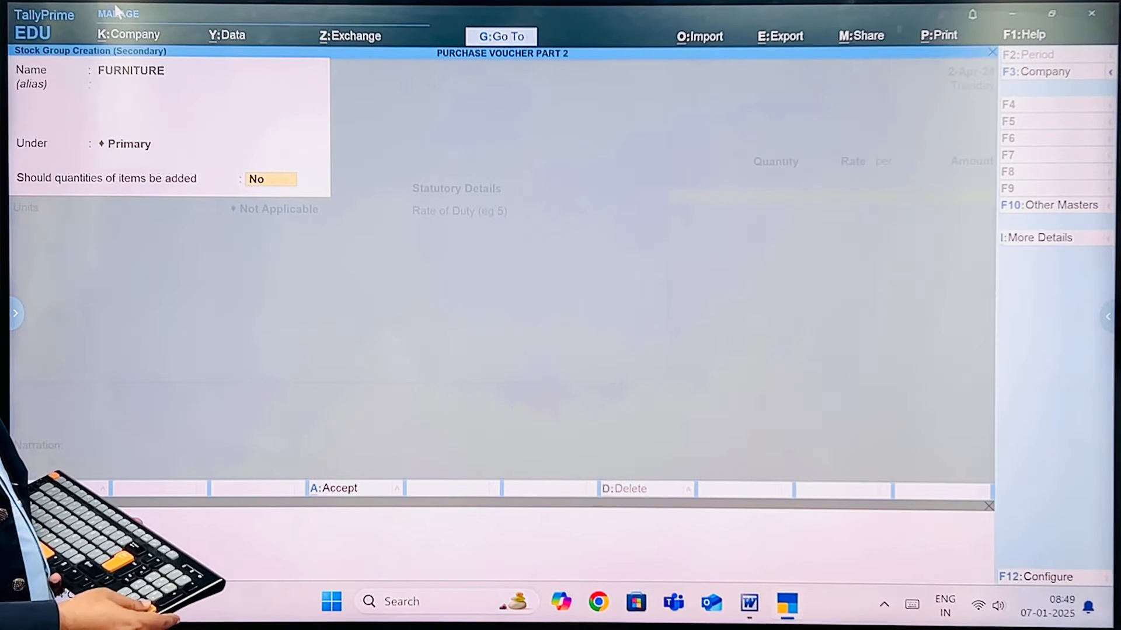
key("Return")
key("Return")
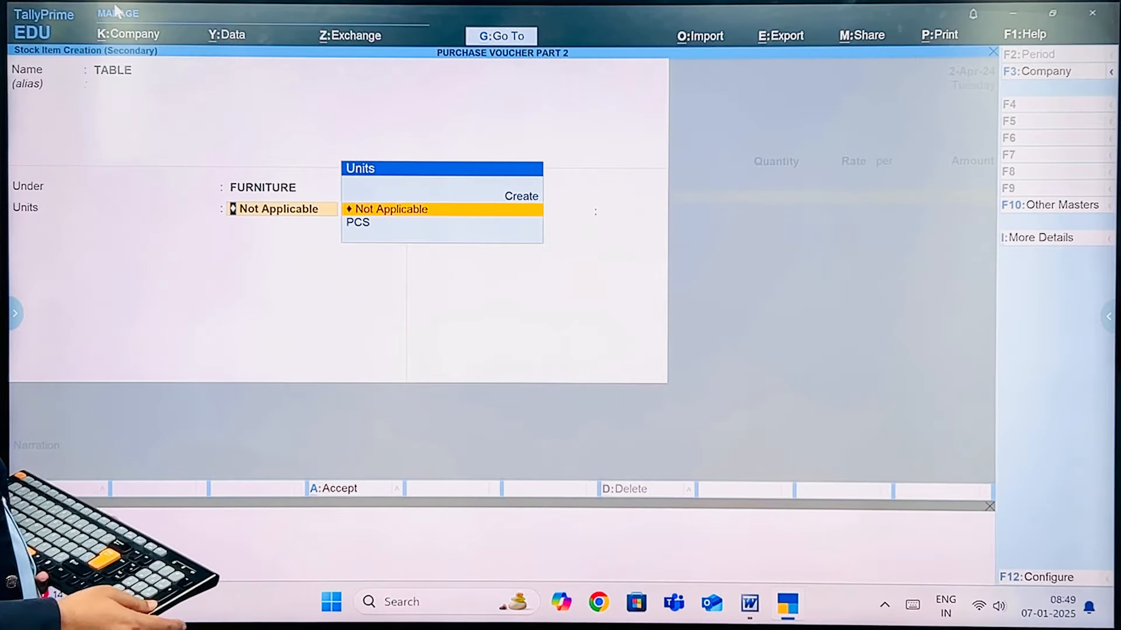
Set the unit of TABLE to PCS and save the stock item.
key("Down")
key("Return")
key("Return")
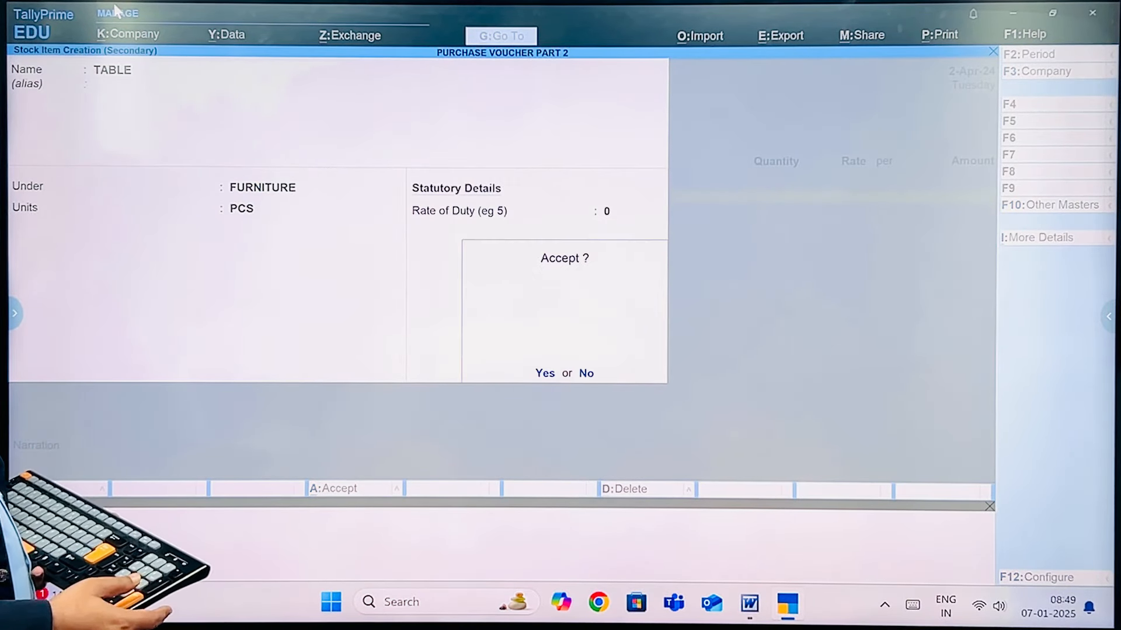
key("Return")
Enter a quantity of 10 PCS at a rate of 2,600 for TABLE.
type("10")
key("Return")
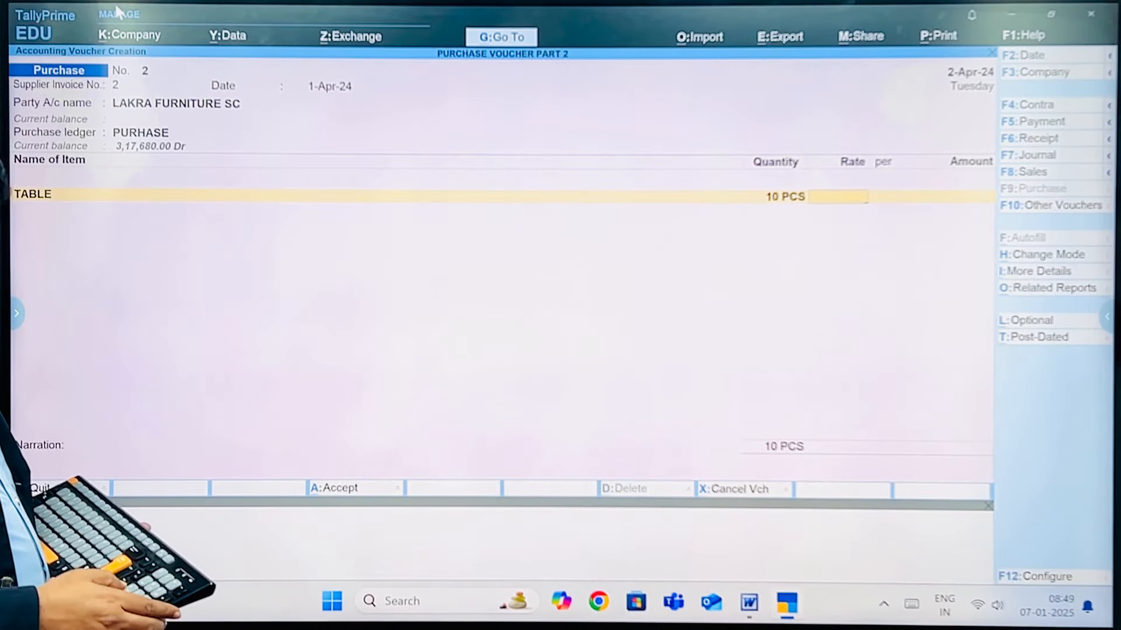
type("2,600")
key("Return")
key("Return")
key("Return")
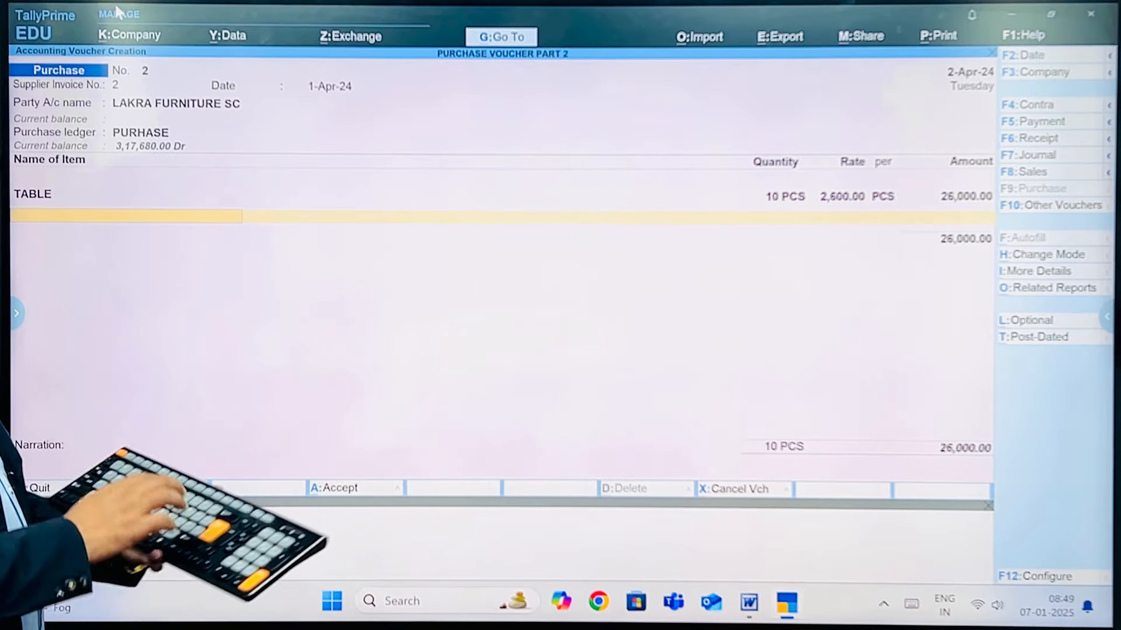
Create the stock item CHAIR under FURNITURE with unit PCS for the second item line.
key("alt+c")
type("CHAIR")
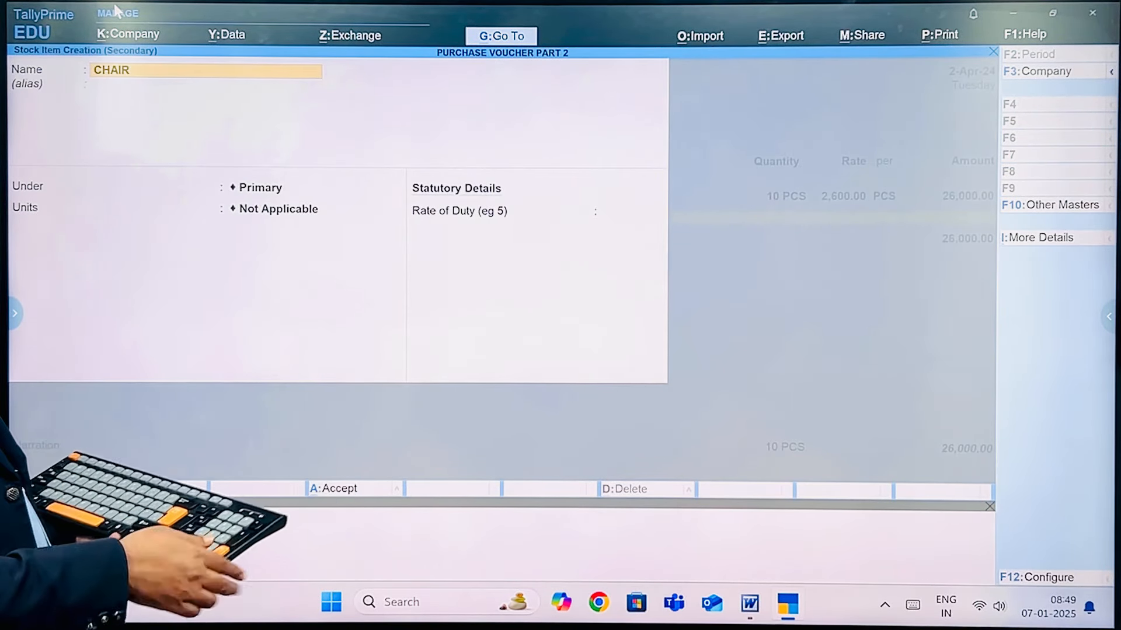
key("Return")
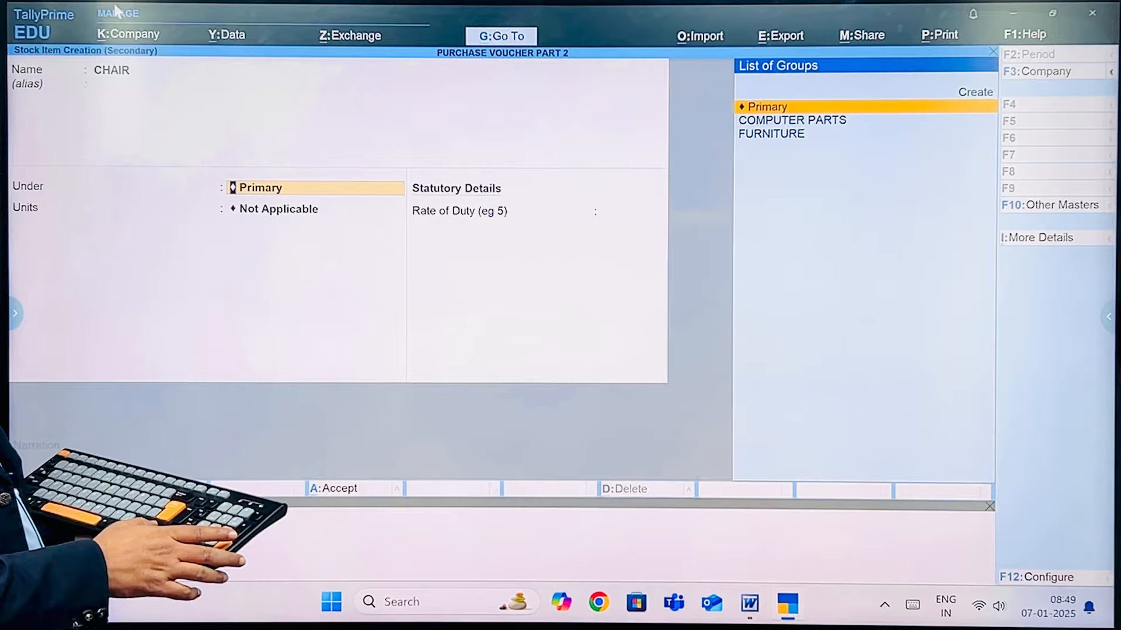
key("Down")
key("Down")
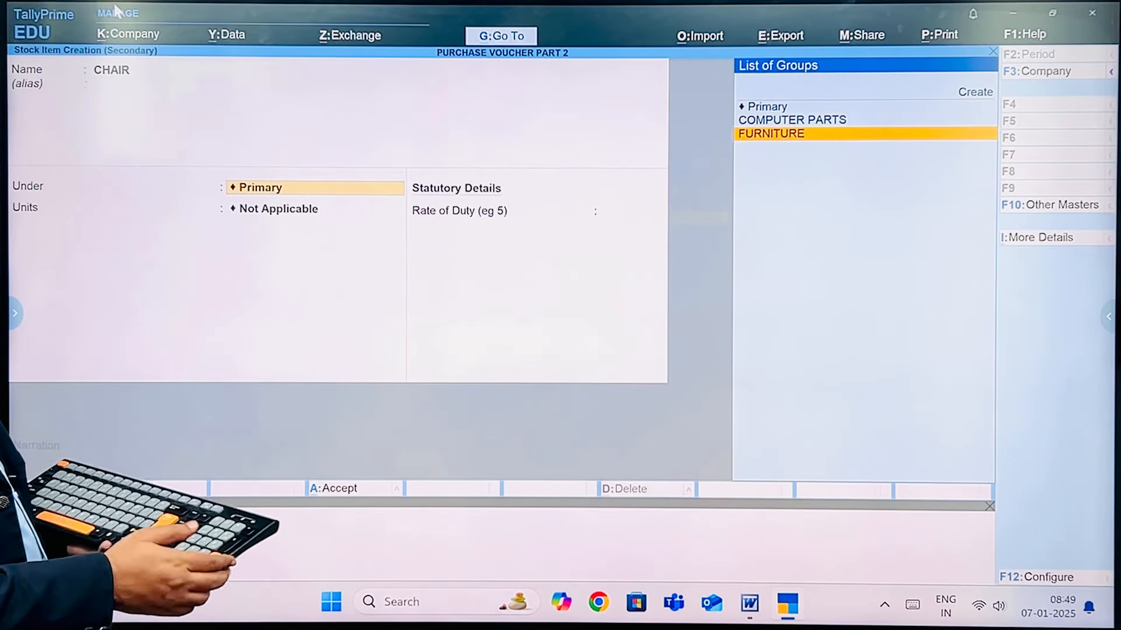
key("Return")
key("Down")
key("Return")
key("Return")
key("Return")
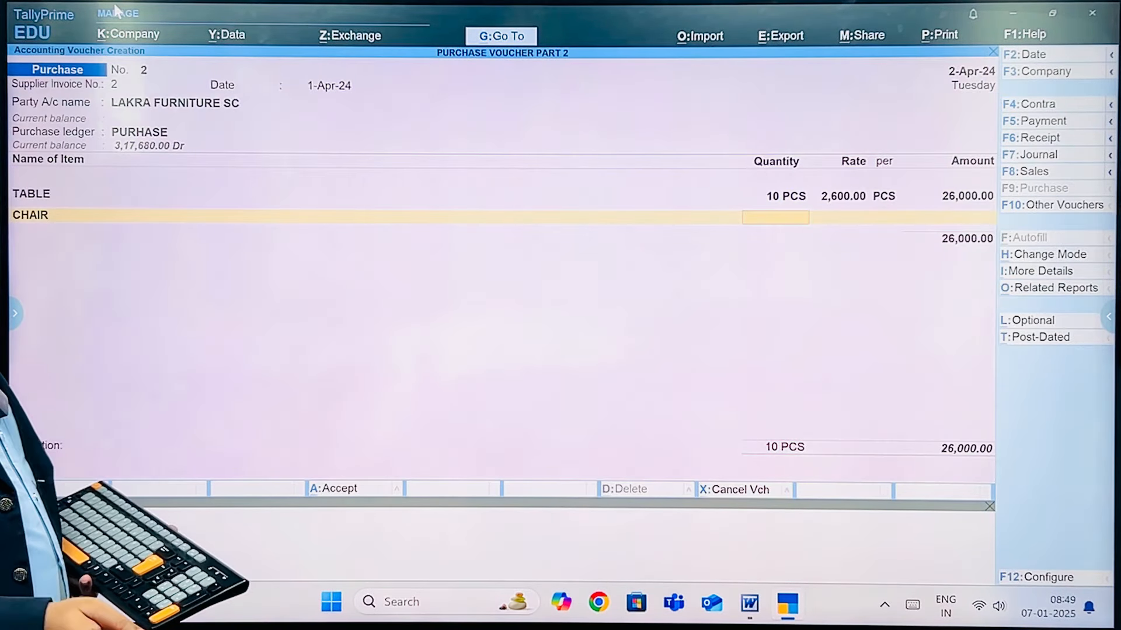
Enter a quantity of 40 PCS at a rate of 600 for CHAIR.
type("40")
key("Return")
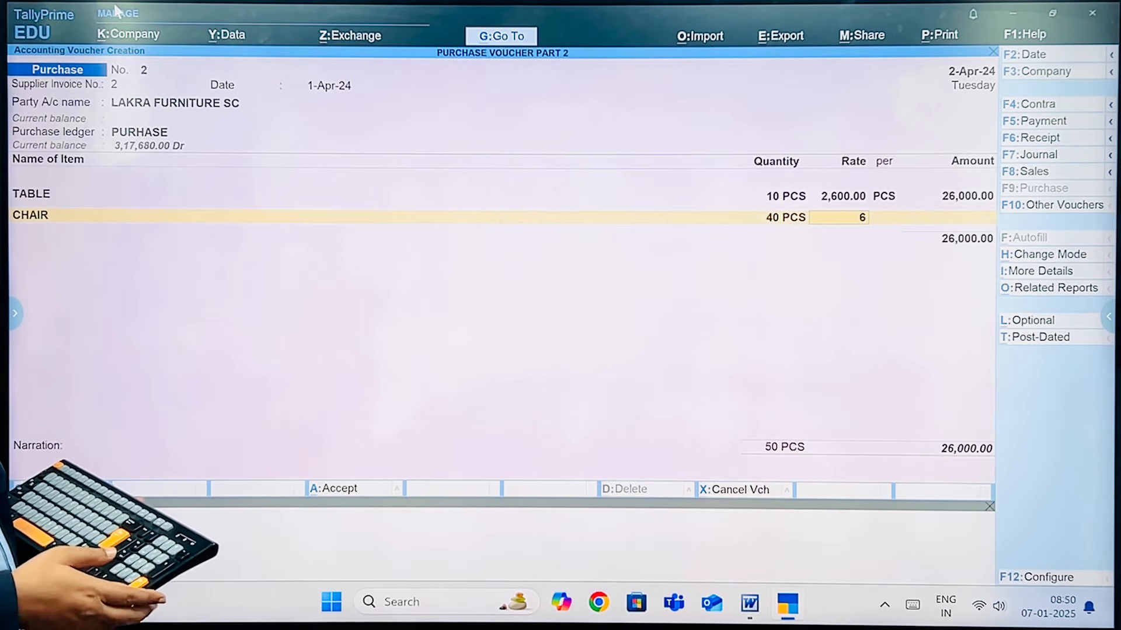
type("600")
key("Return")
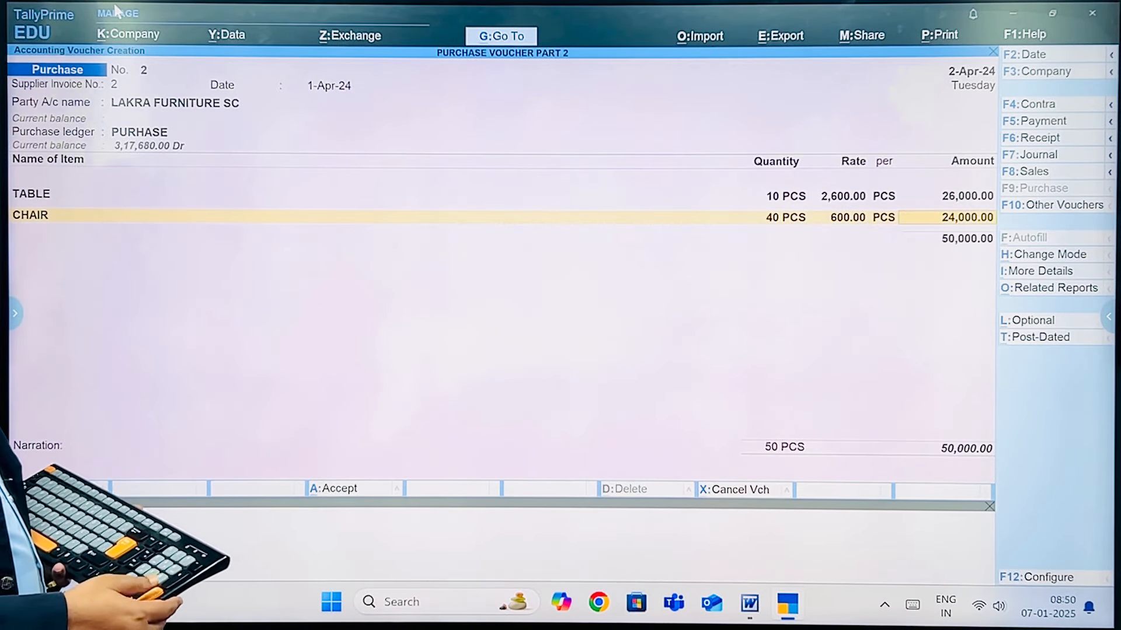
key("Return")
Create the stock item SOFA under FURNITURE with unit PCS for the third item line.
key("alt+c")
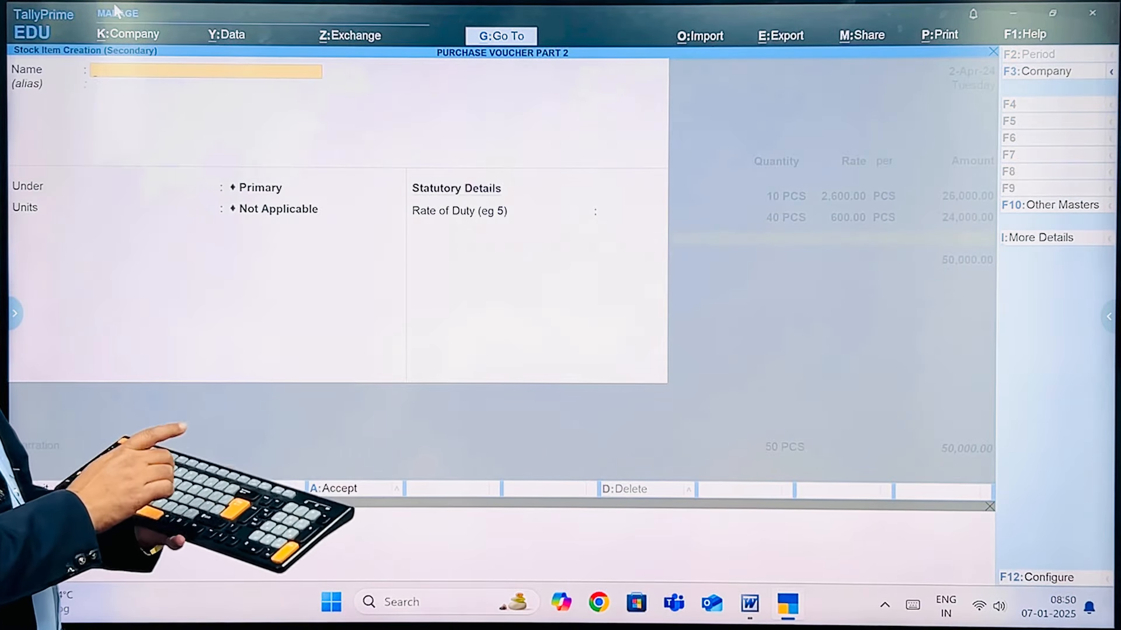
type("SOFA")
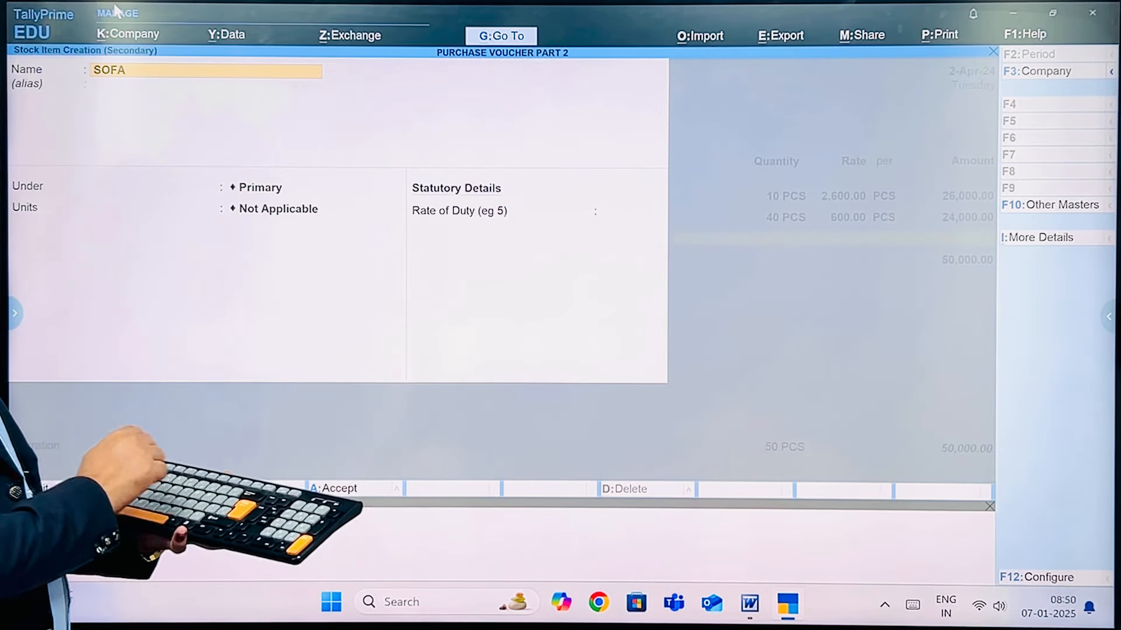
key("Return")
key("Return")
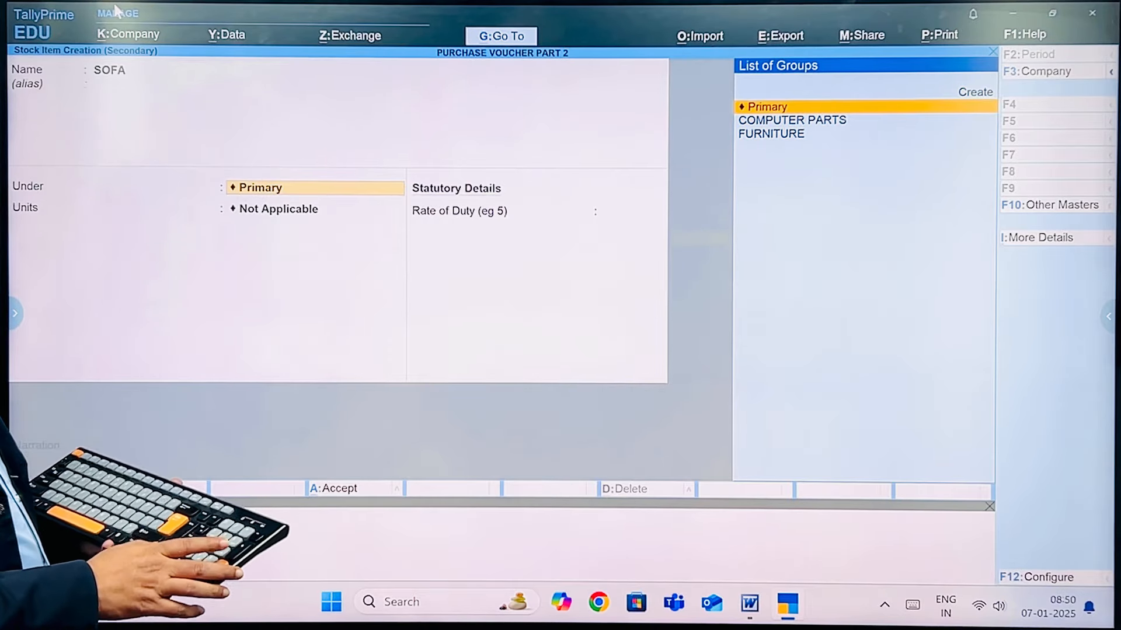
key("Down")
key("Down")
key("Return")
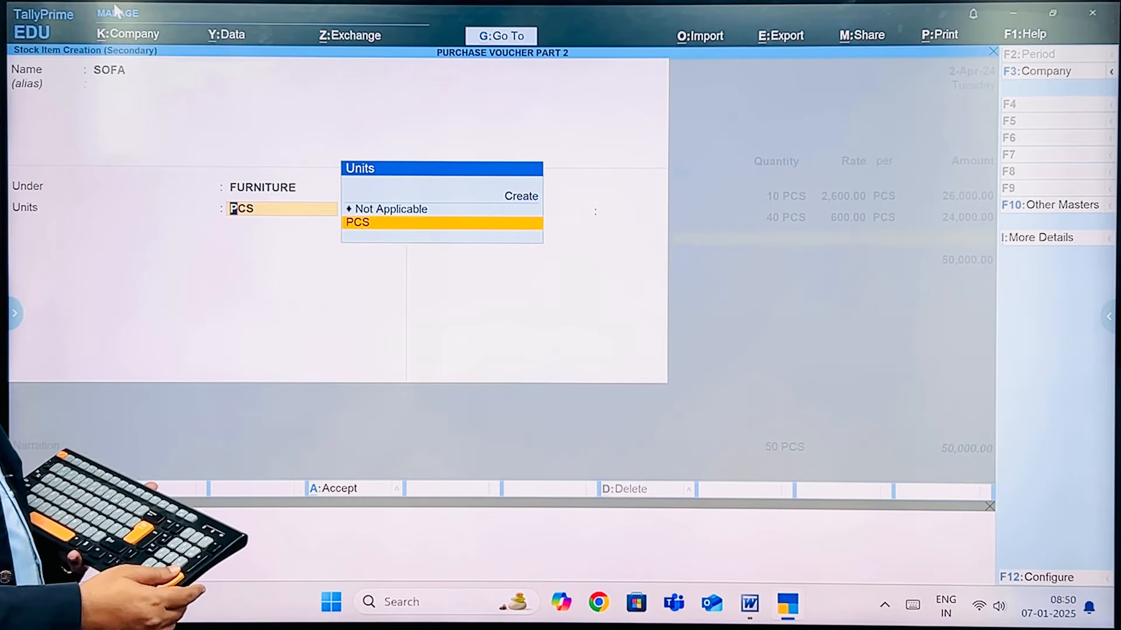
key("Return")
key("Return")
Enter a quantity of 6 PCS at a rate of 6,000 for SOFA and save the purchase voucher.
key("Return")
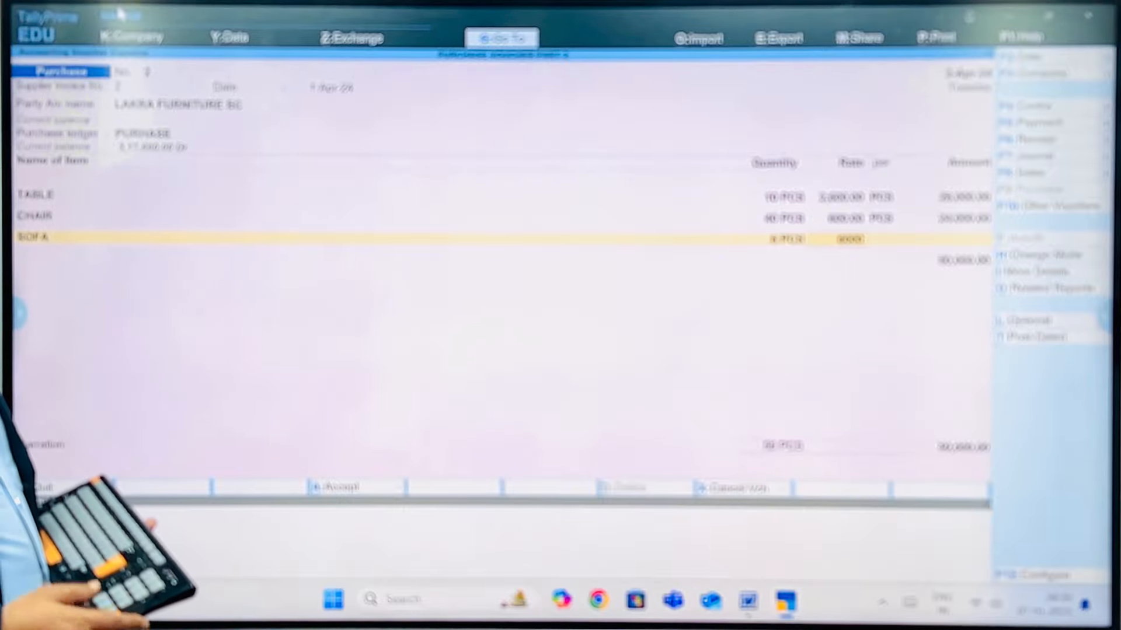
key("Return")
key("Return")
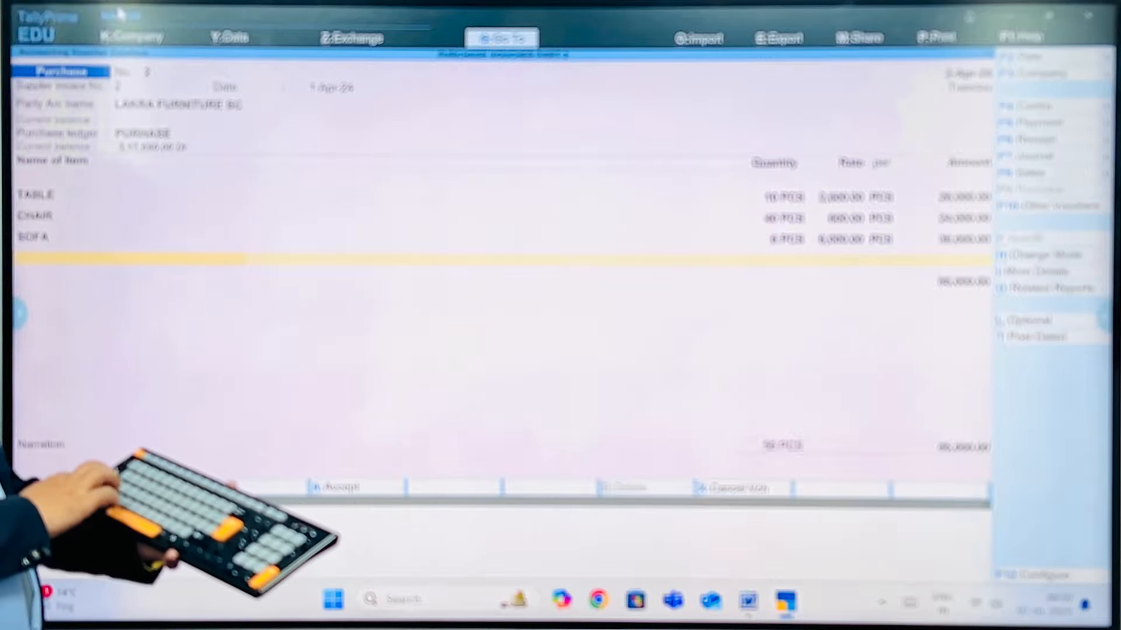
key("ctrl+a")
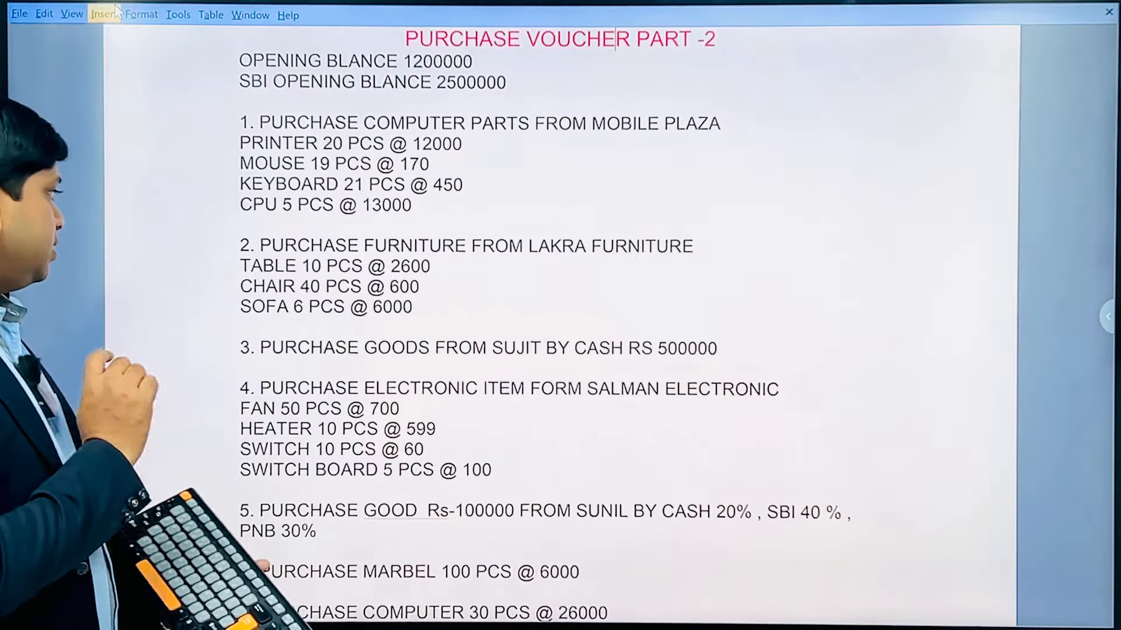
Return to TallyPrime from the Word transaction list and switch purchase voucher 3 to Accounting Invoice mode.
key("alt+Tab")
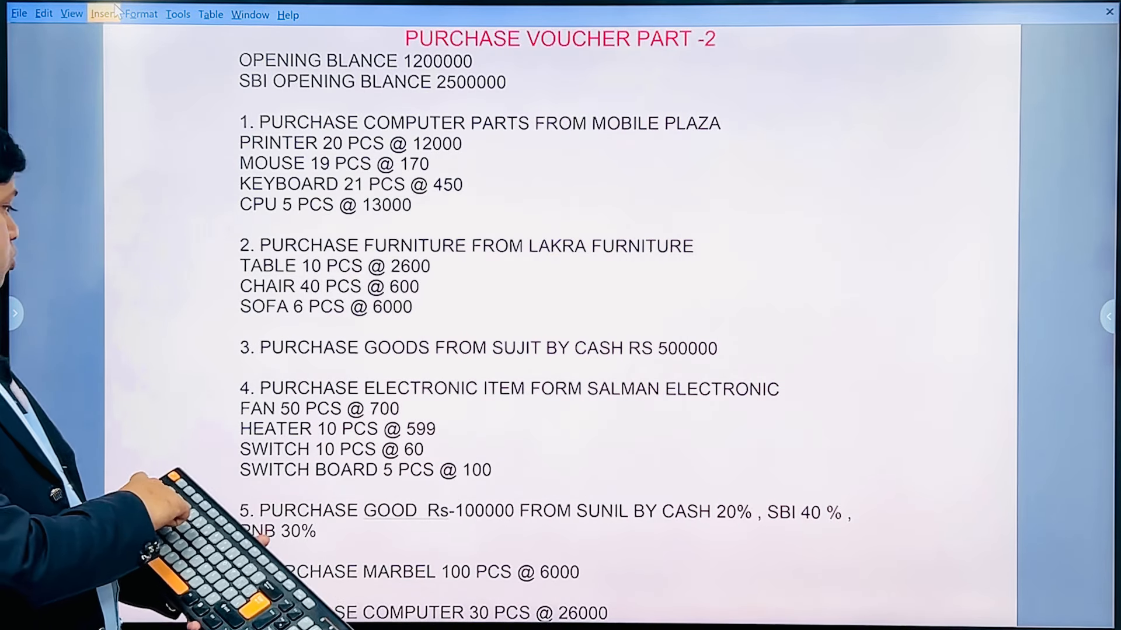
key("alt+Tab")
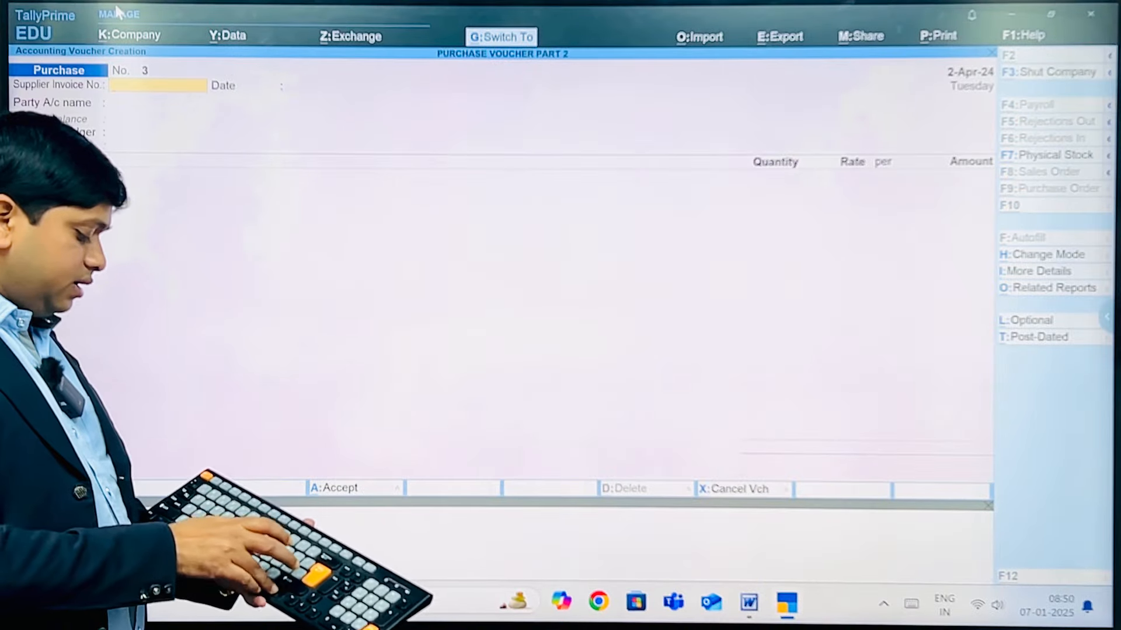
key("ctrl+h")
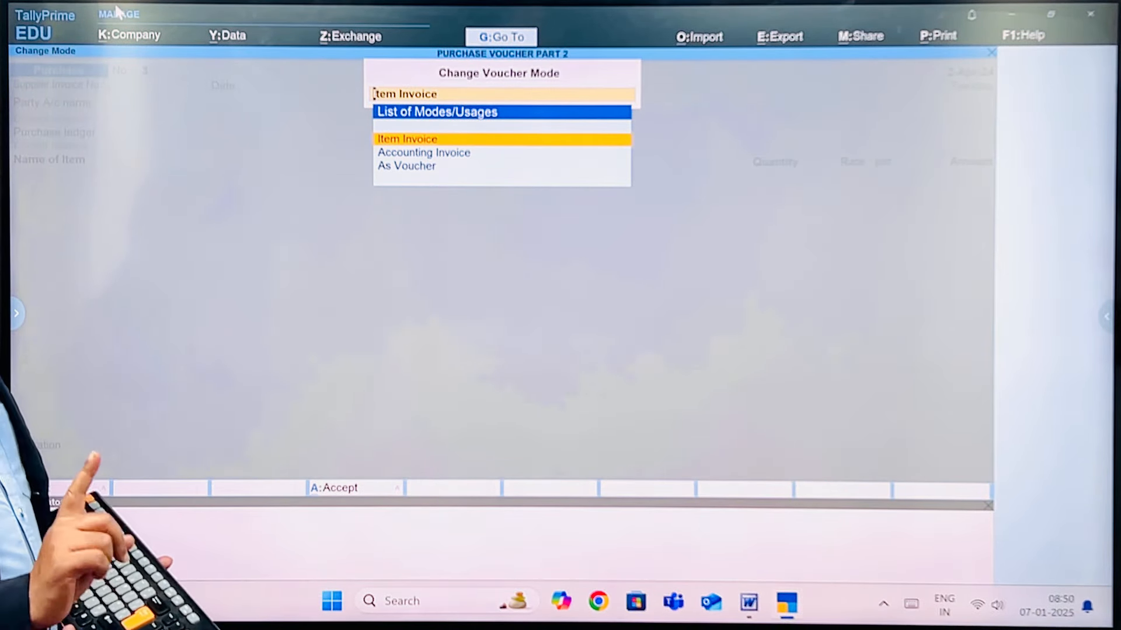
key("Down")
key("Return")
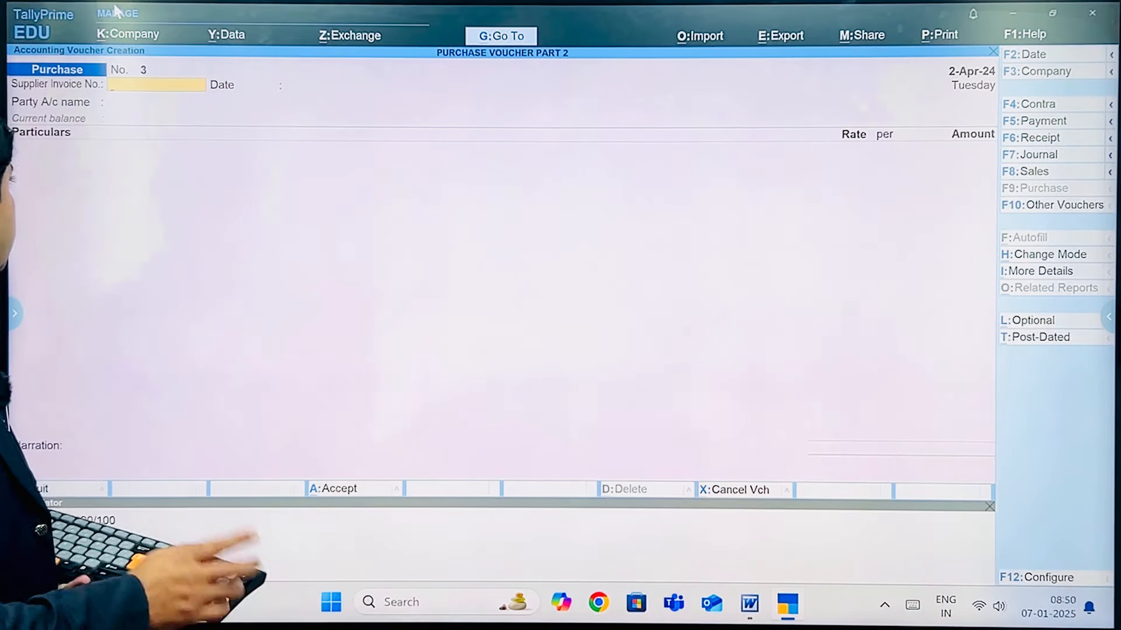
Enter supplier invoice number 3, set the voucher date to 1-May-24 and choose Cash as party account, leaving the receipt details blank.
key("Return")
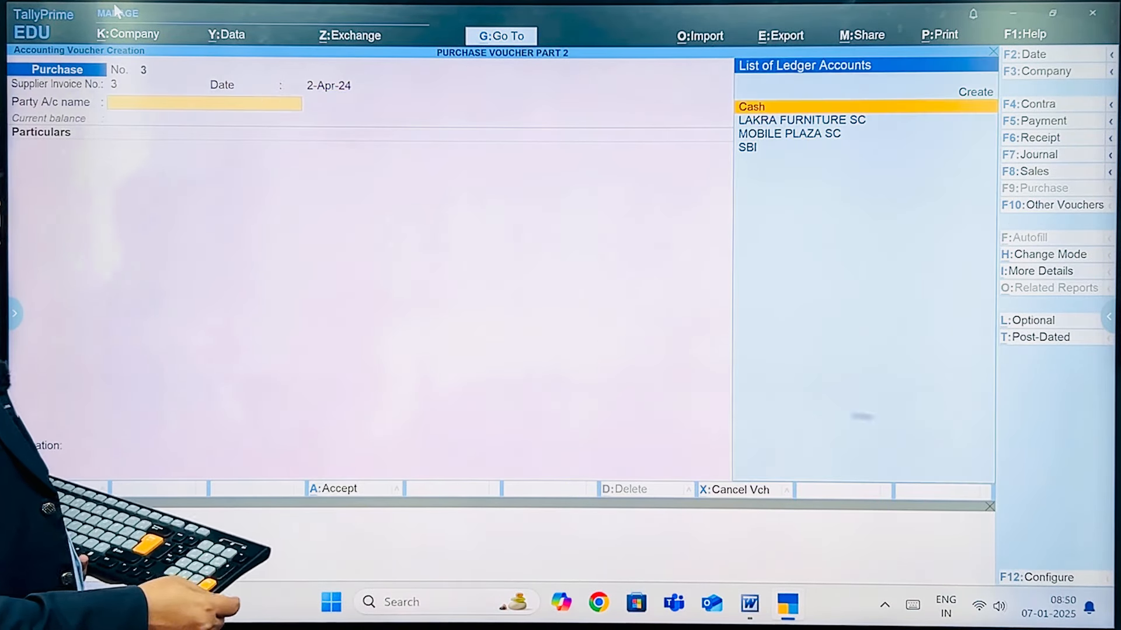
key("F2")
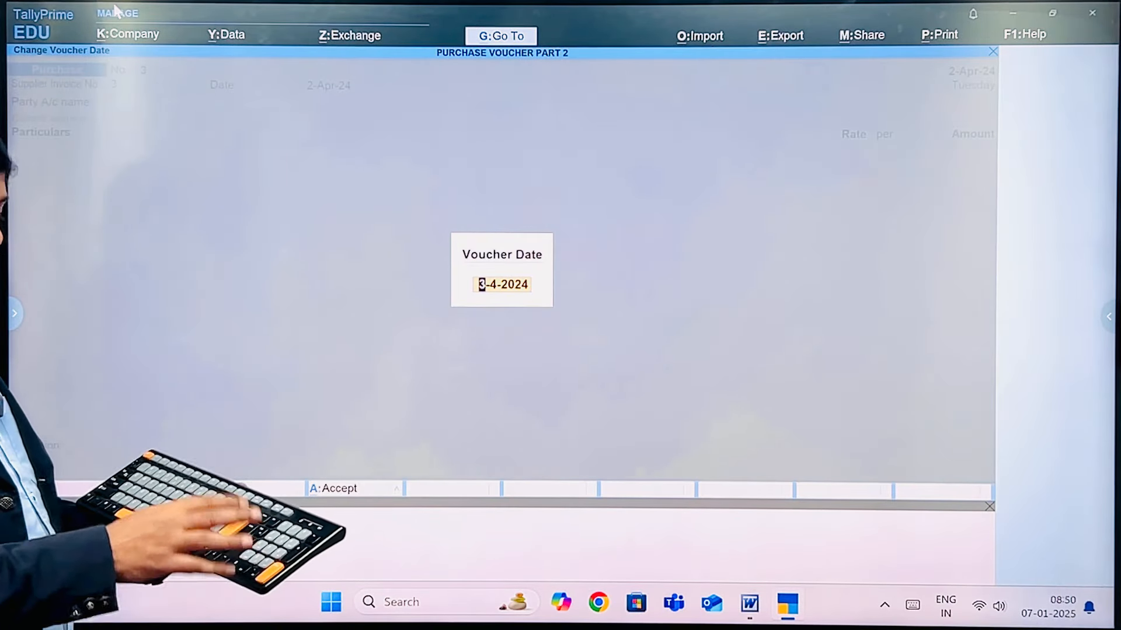
key("Escape")
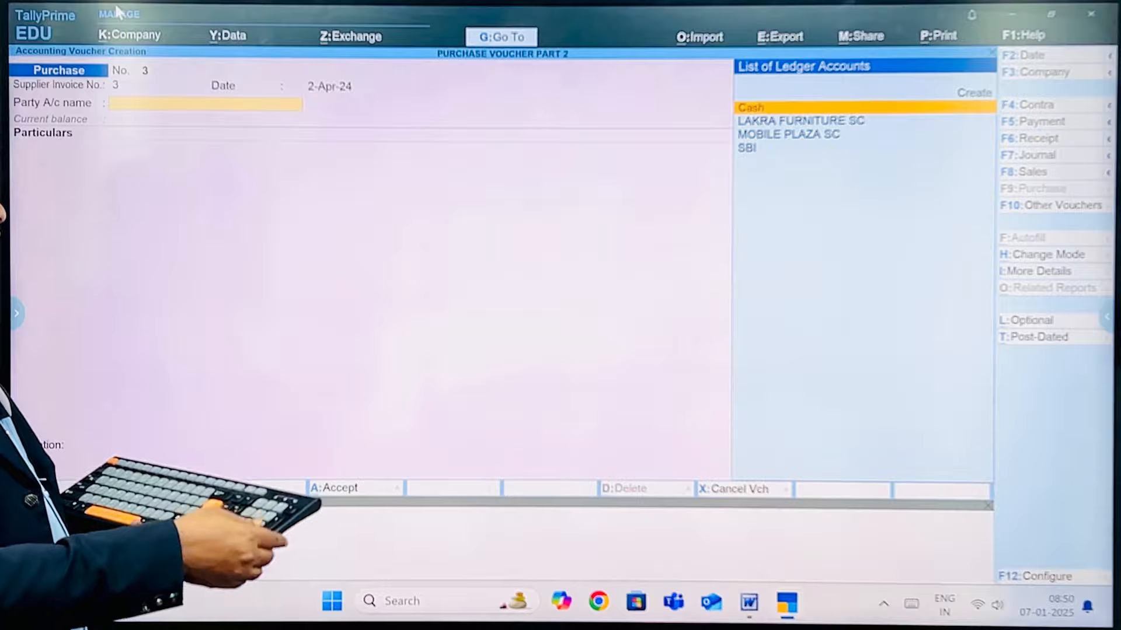
key("Return")
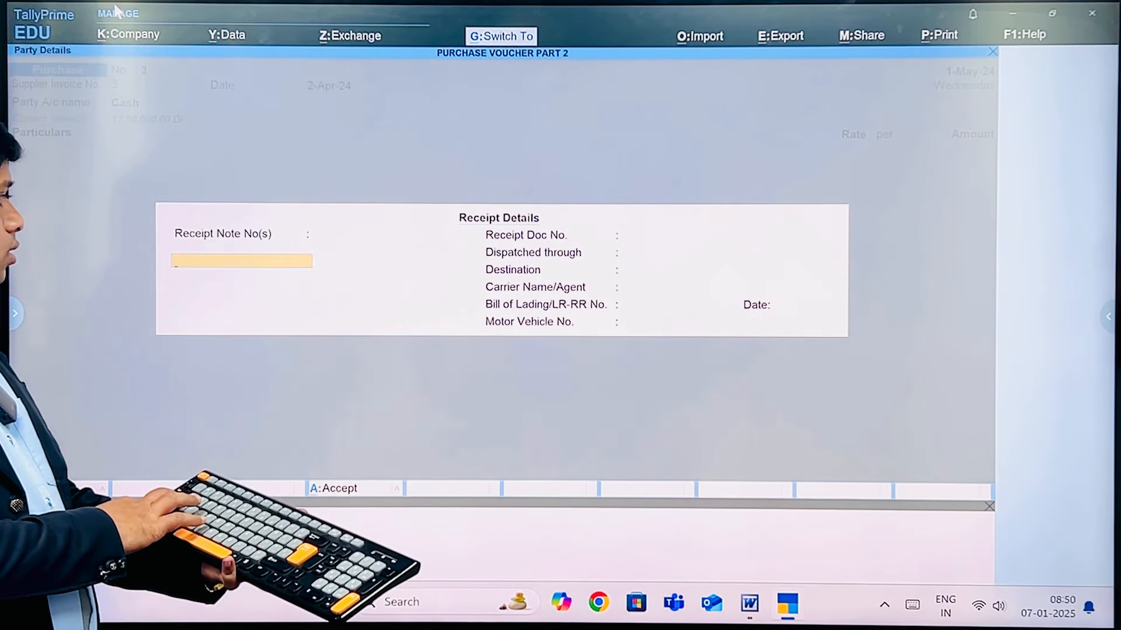
key("ctrl+a")
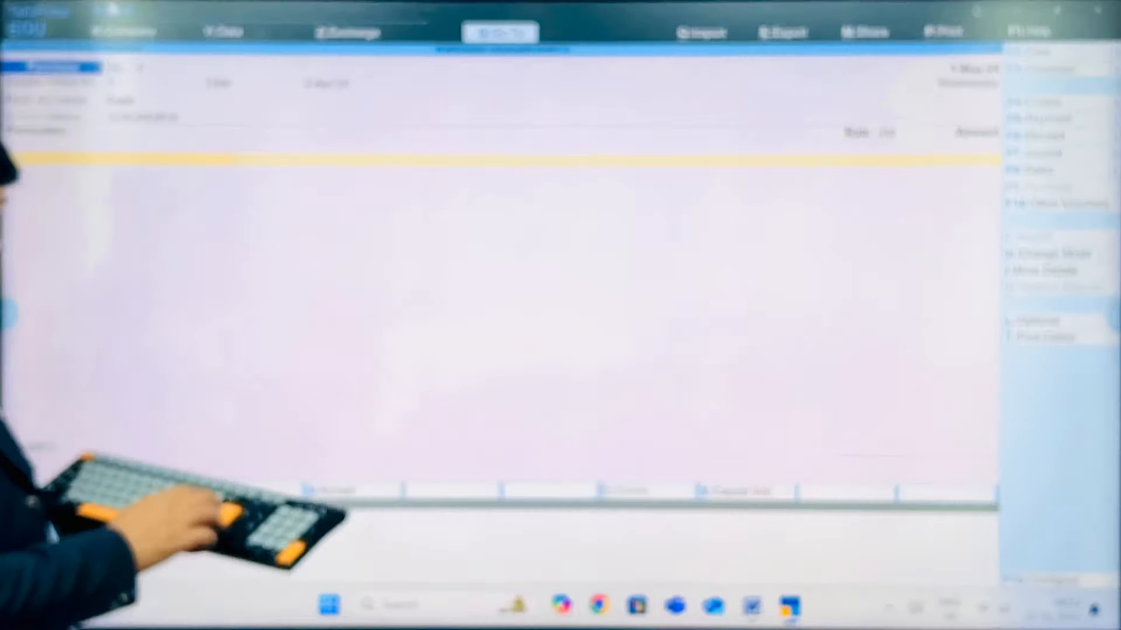
Create the ledger GOODS under Current Assets for the first particulars line.
key("alt+c")
type("GOODS")
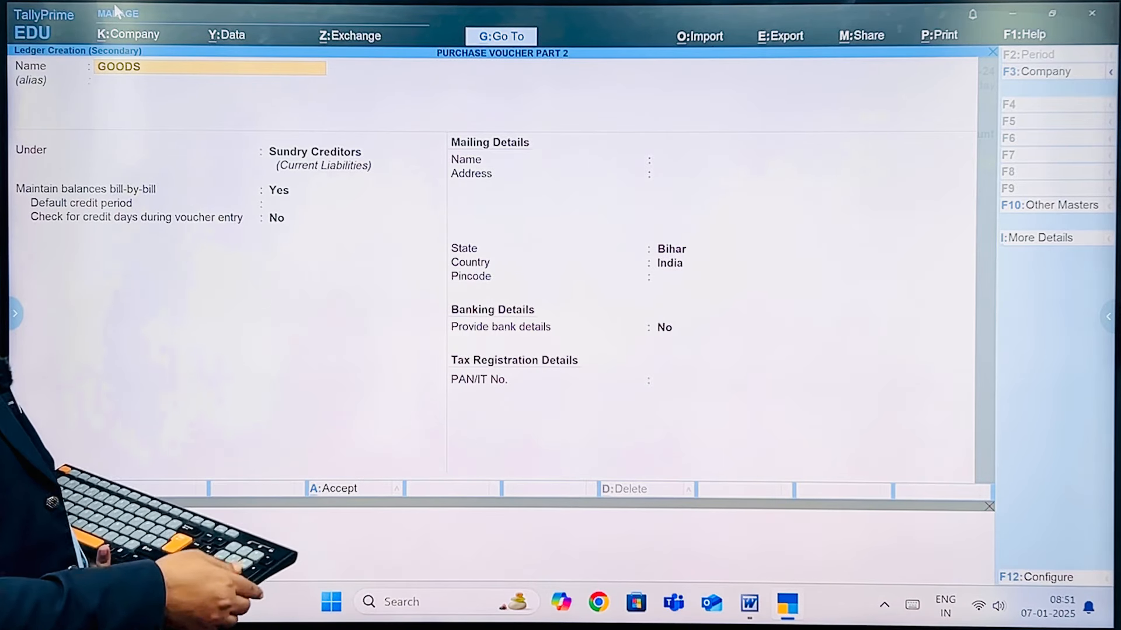
key("Return")
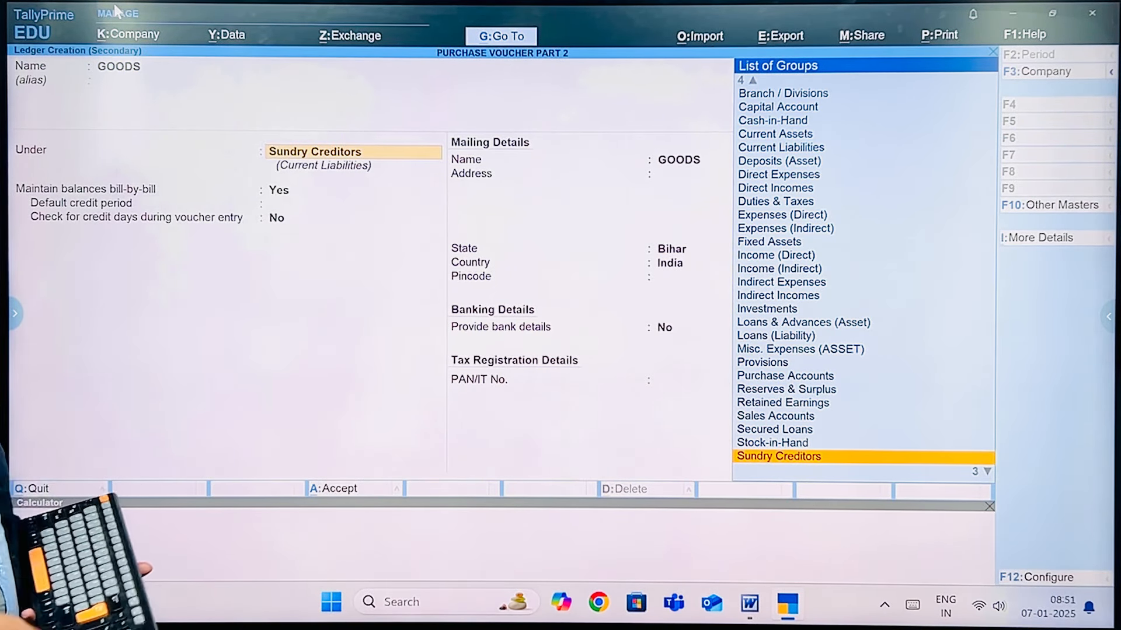
type("CU")
key("Up")
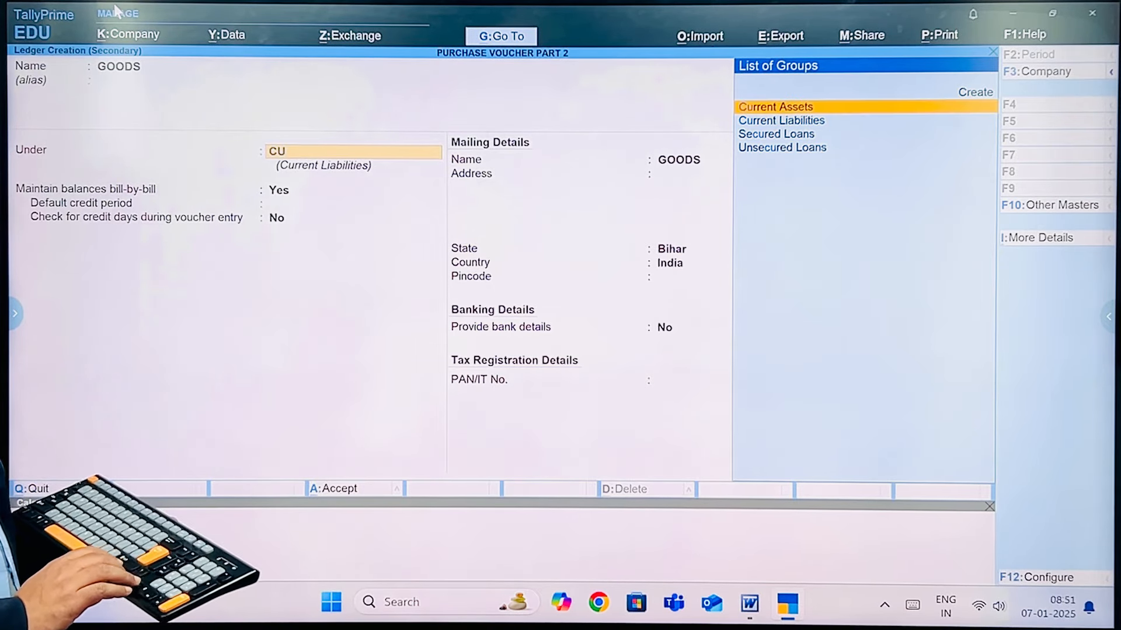
key("Return")
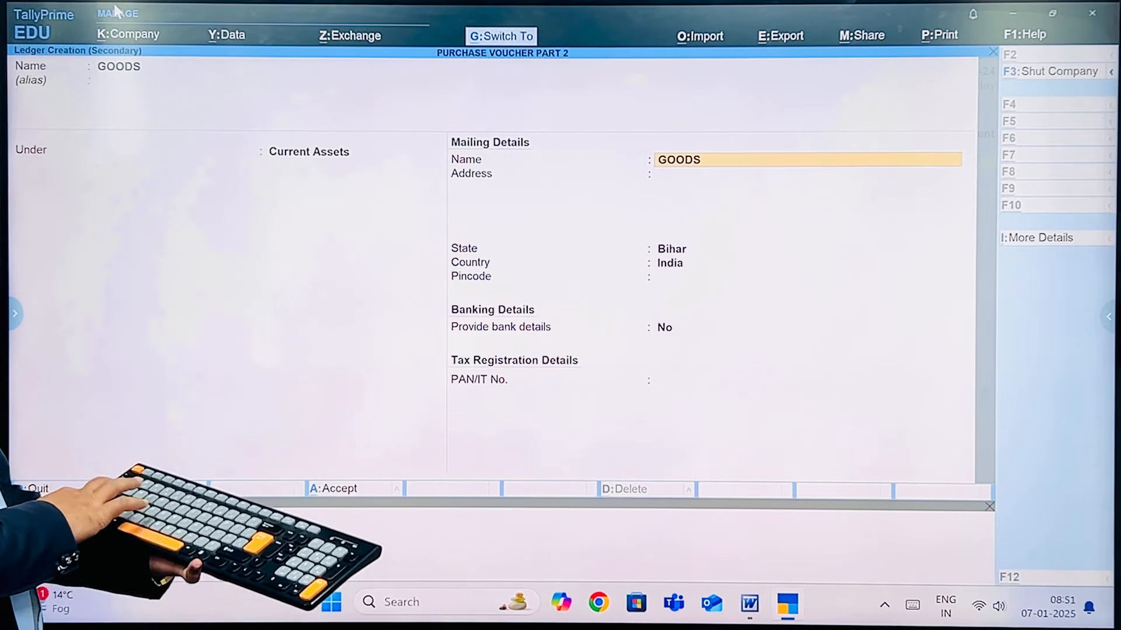
key("ctrl+a")
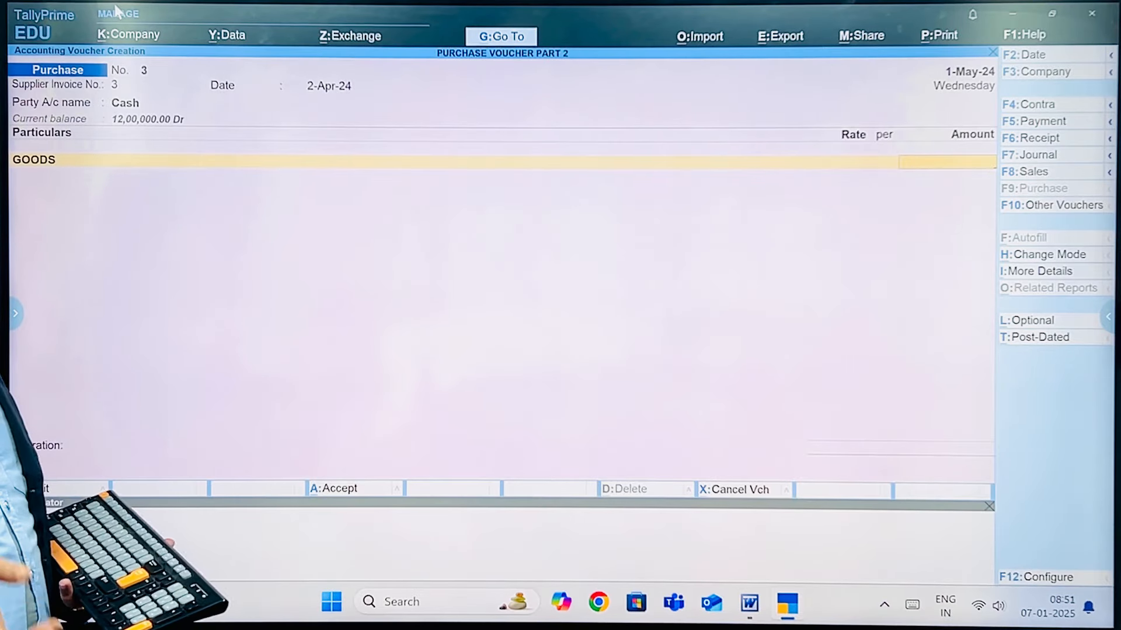
Enter an amount of 5,00,000 for GOODS and save the cash purchase voucher.
type("5")
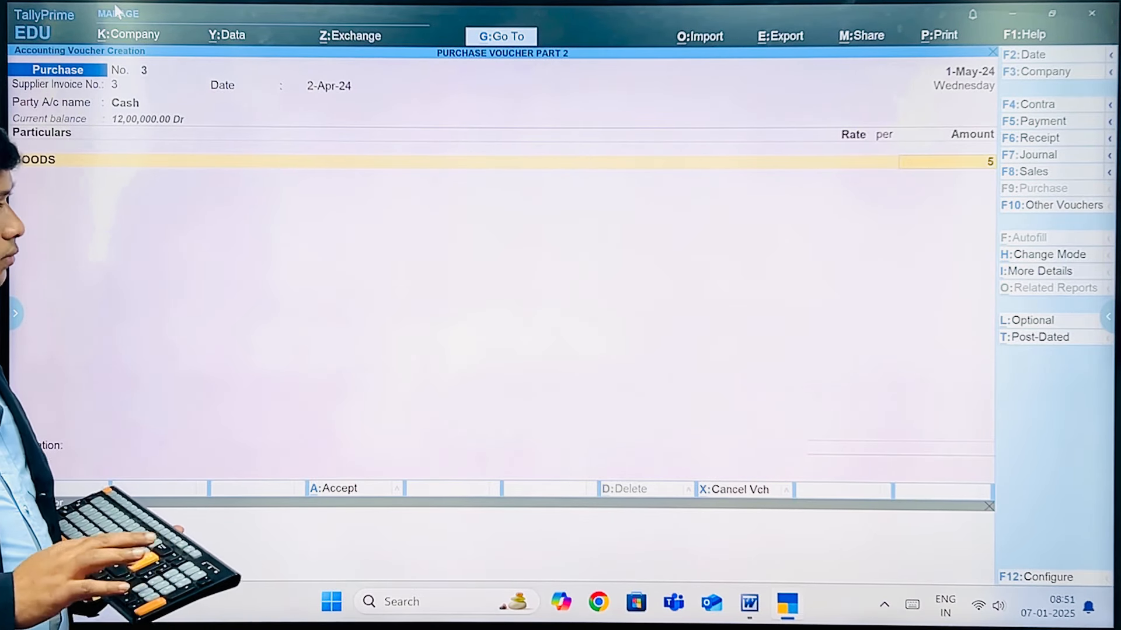
type(",00,000")
key("Return")
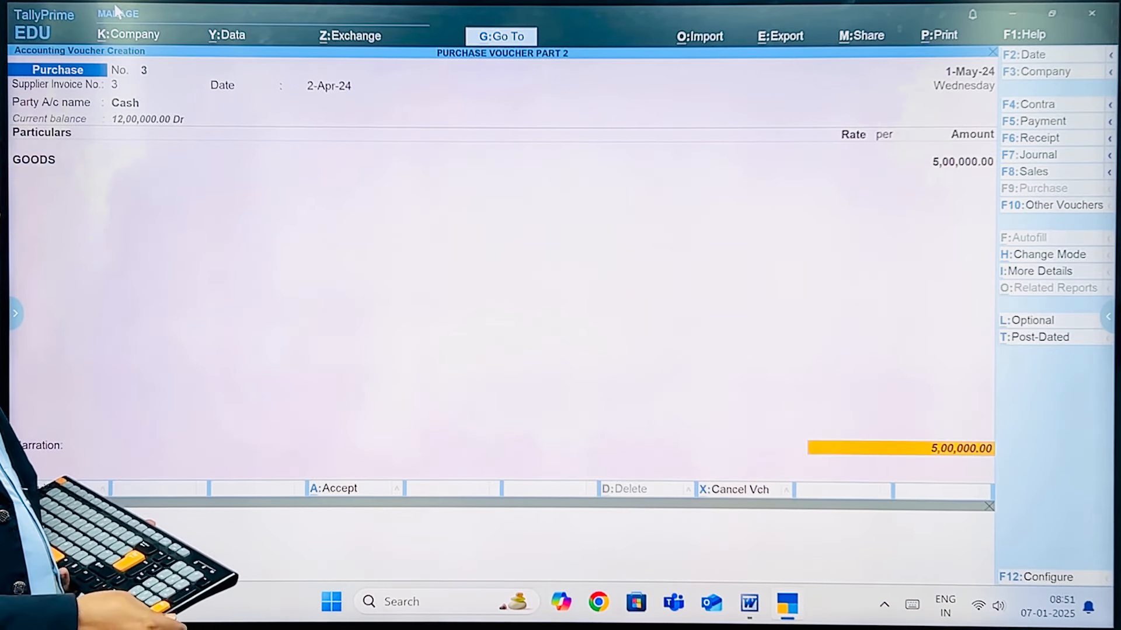
key("Return")
key("Return")
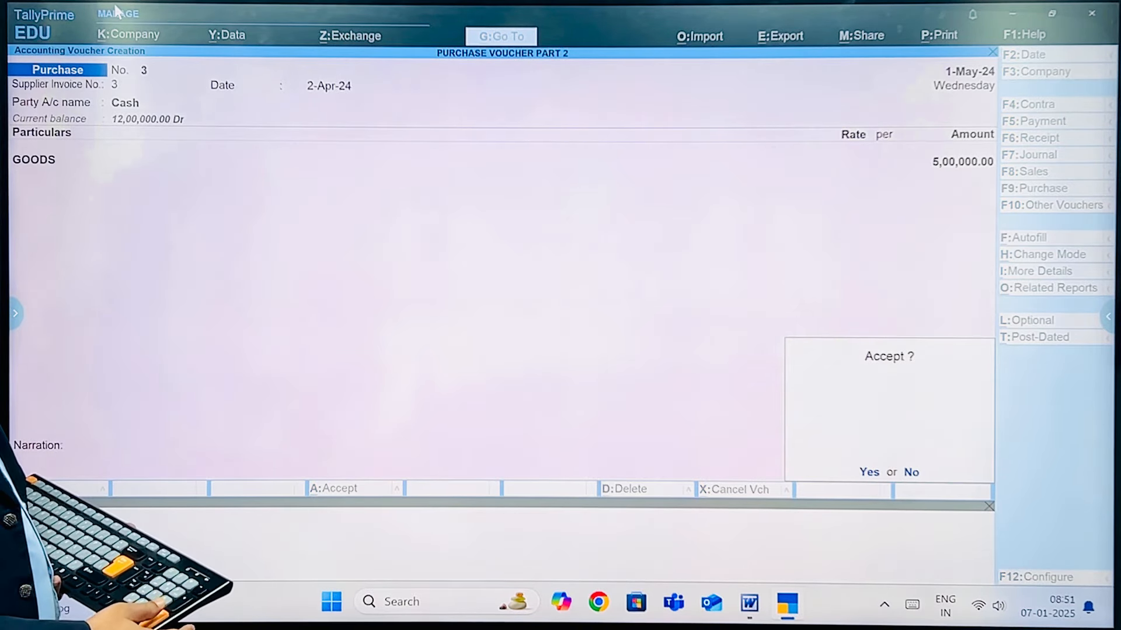
key("Return")
Switch to the Word transaction list and examine the entries from the fourth purchase onward.
key("alt+Tab")
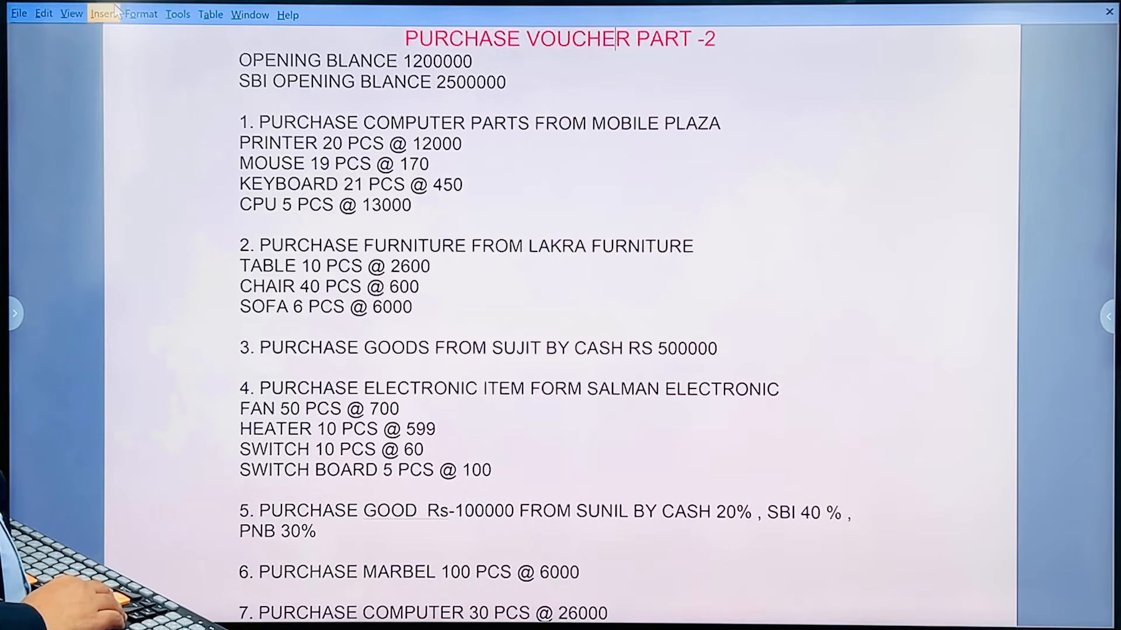
key("Down")
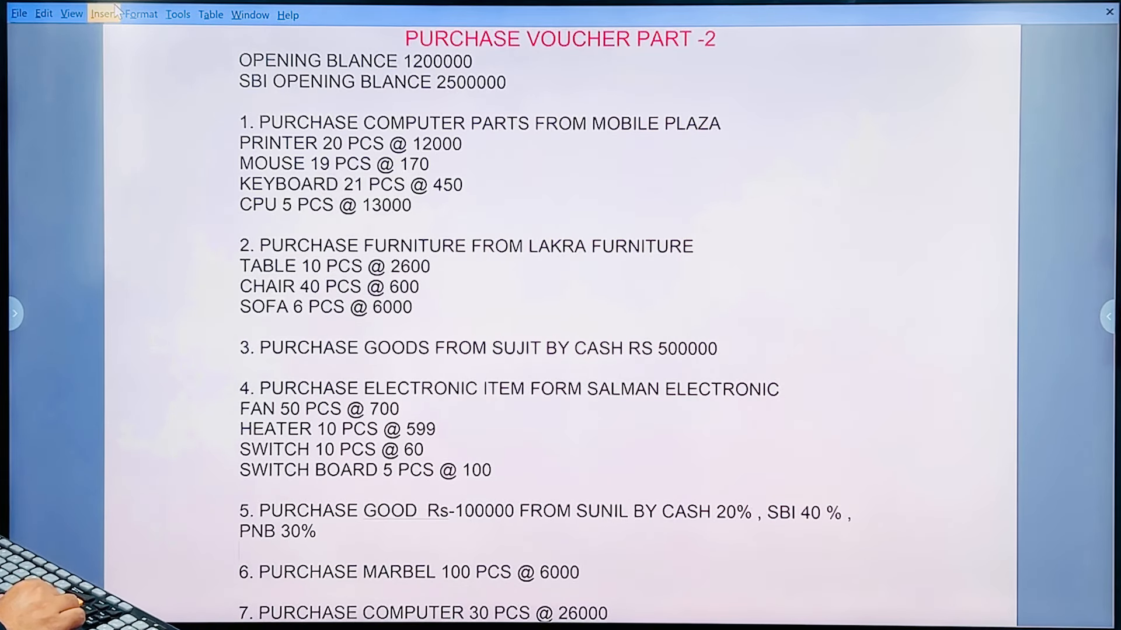
key("Down")
key("Down")
key("Down")
key("Down")
key("Down")
key("Down")
key("Down")
key("Down")
key("Down")
key("Down")
key("Down")
key("Down")
key("Down")
key("Down")
key("Down")
key("Down")
key("Down")
key("Down")
key("Down")
key("Down")
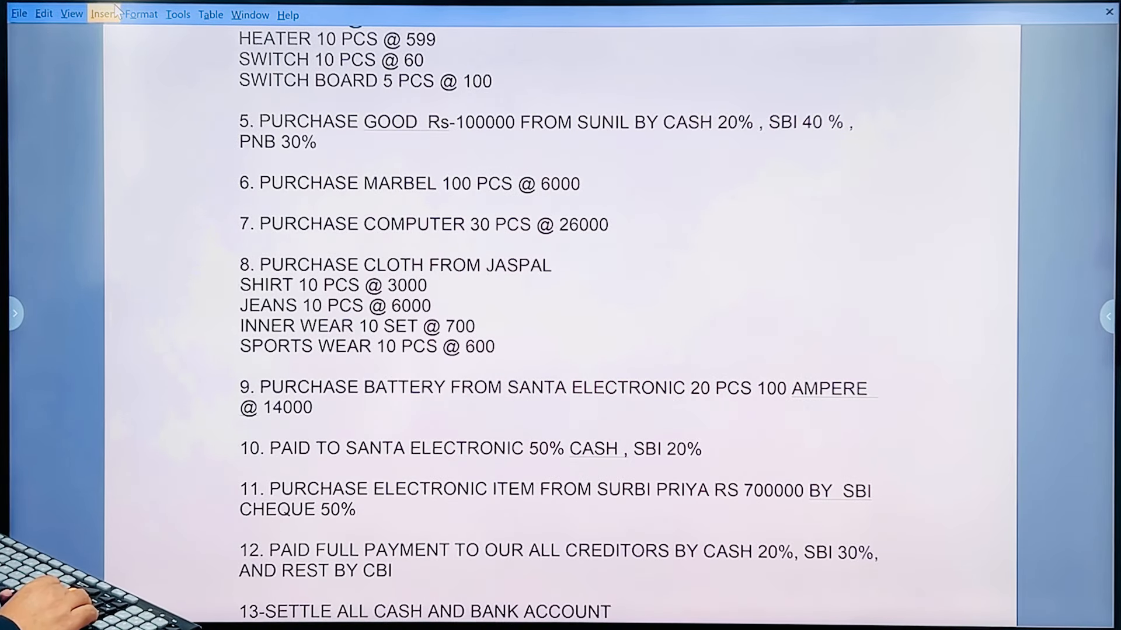
key("Up")
key("Up")
key("Up")
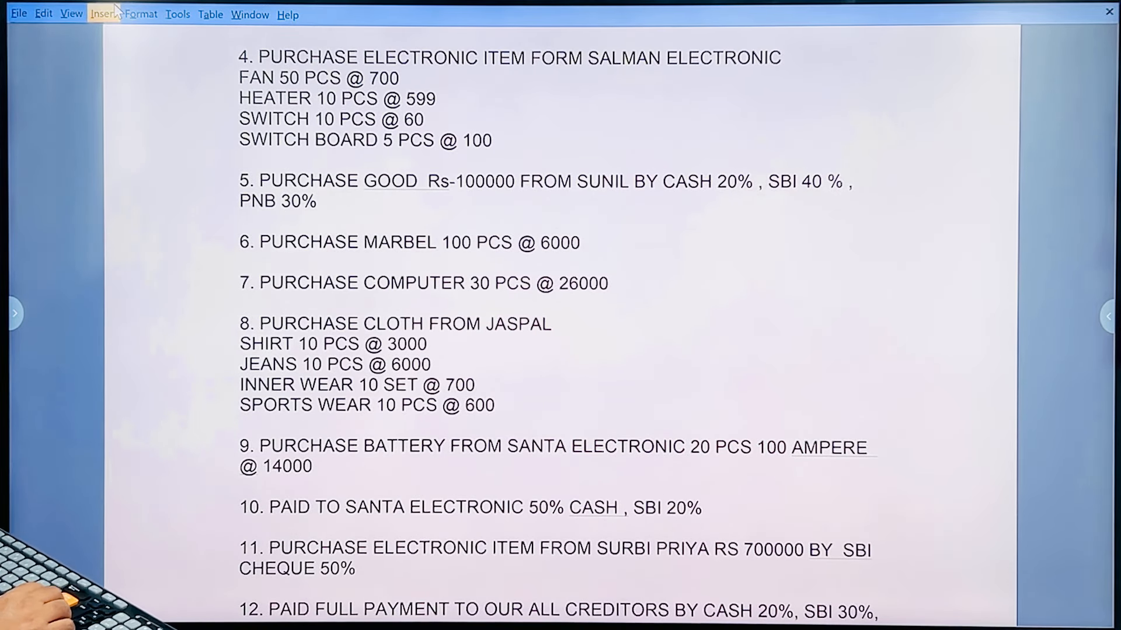
Return to TallyPrime and switch purchase voucher 4 to Item Invoice mode.
key("alt+Tab")
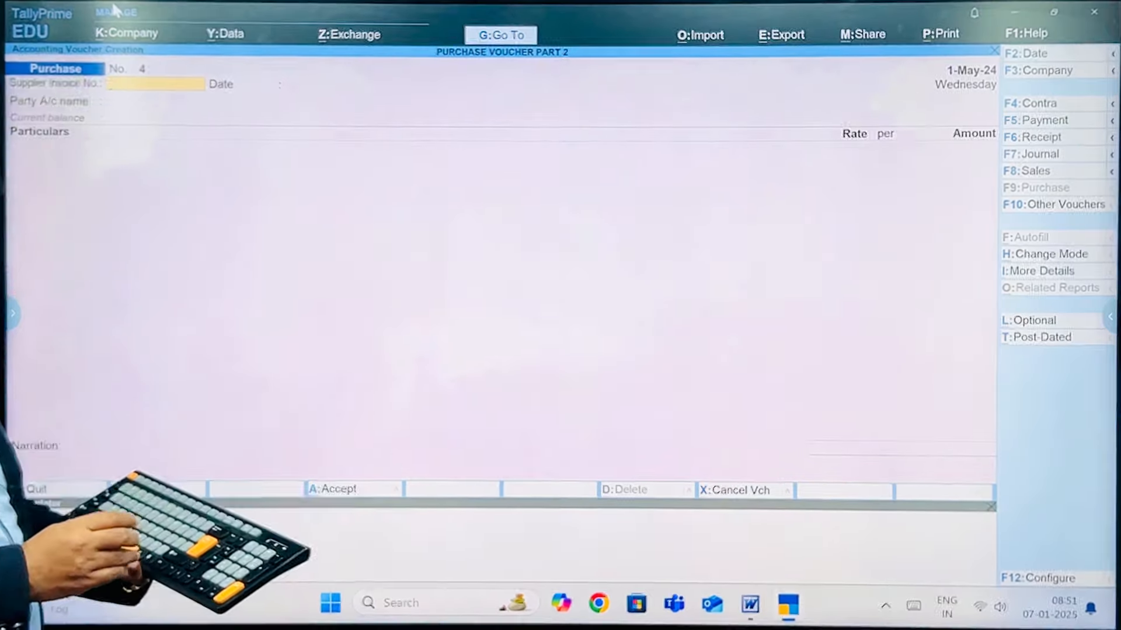
key("ctrl+h")
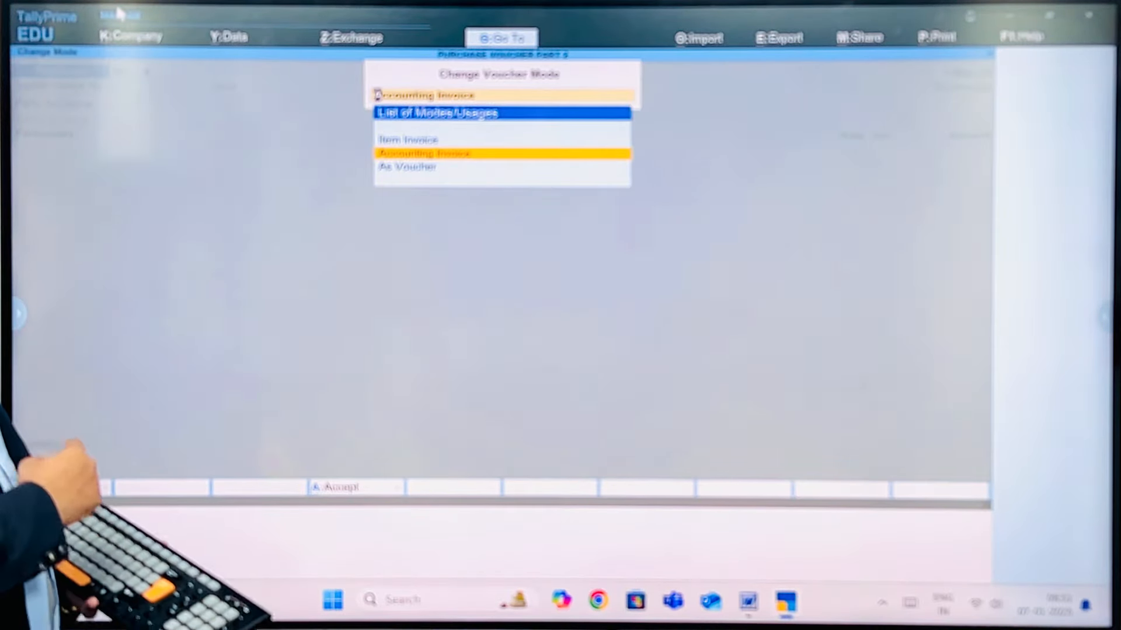
key("Up")
key("Return")
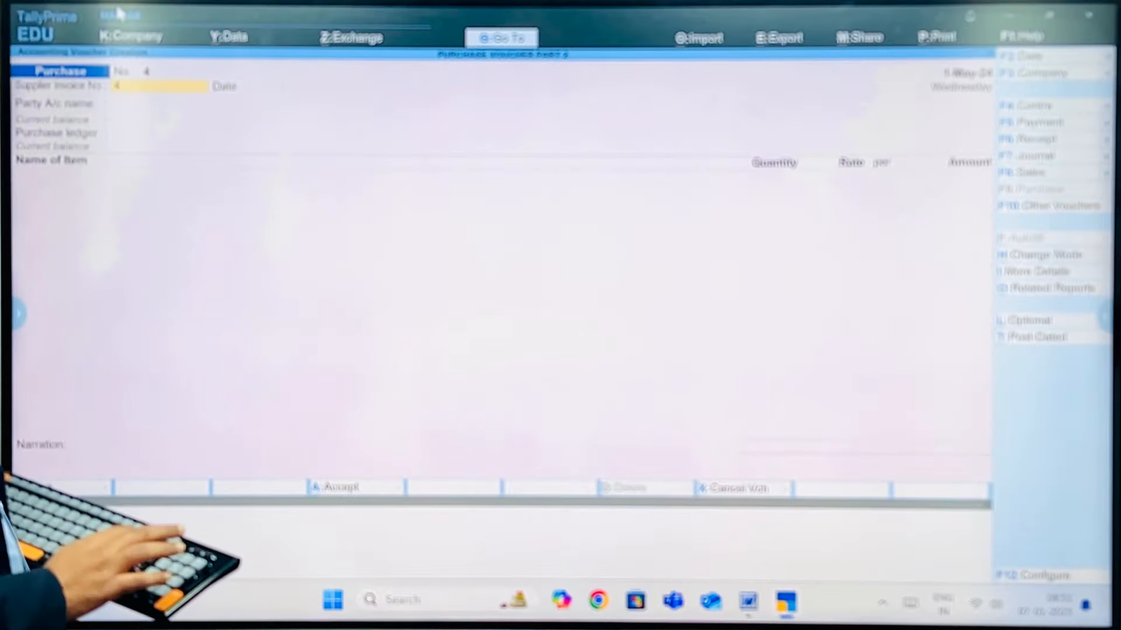
Enter supplier invoice number 4 and set the voucher date to 2-5-2024.
key("Return")
key("F2")
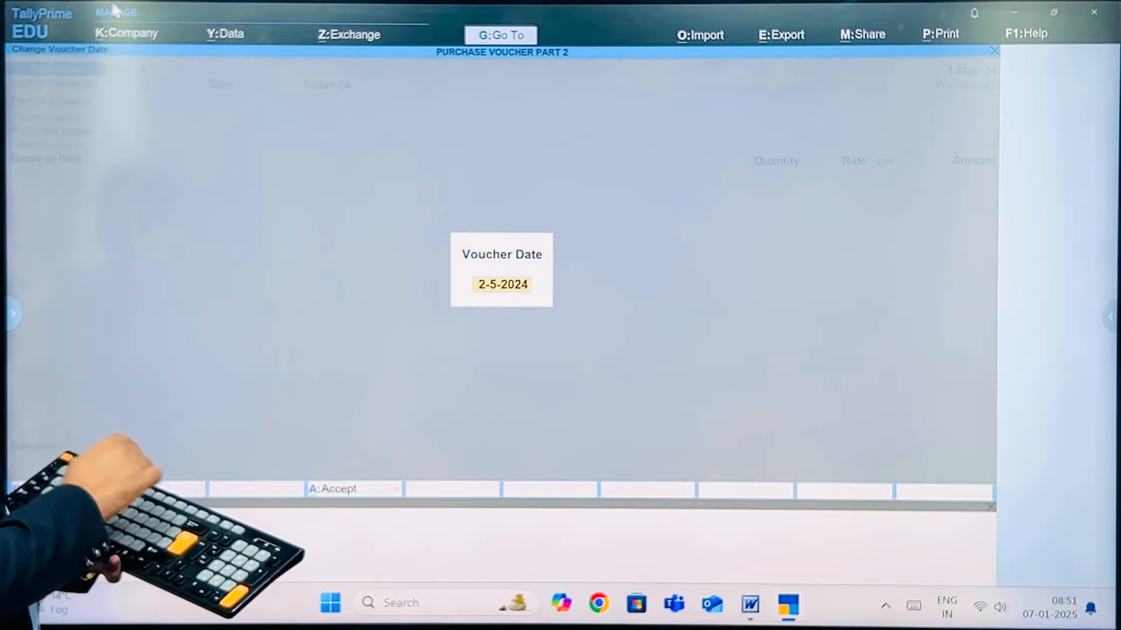
key("Escape")
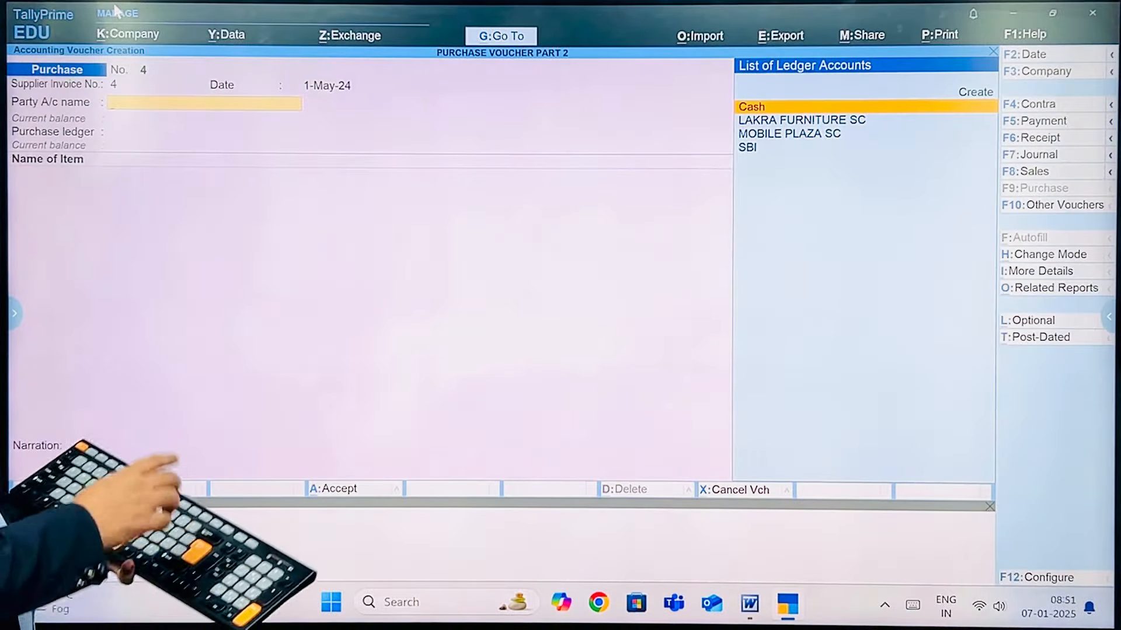
Create the party ledger SALMAN ELE SC under Sundry Creditors and use PURHASE as the purchase ledger.
key("alt+c")
type("SA")
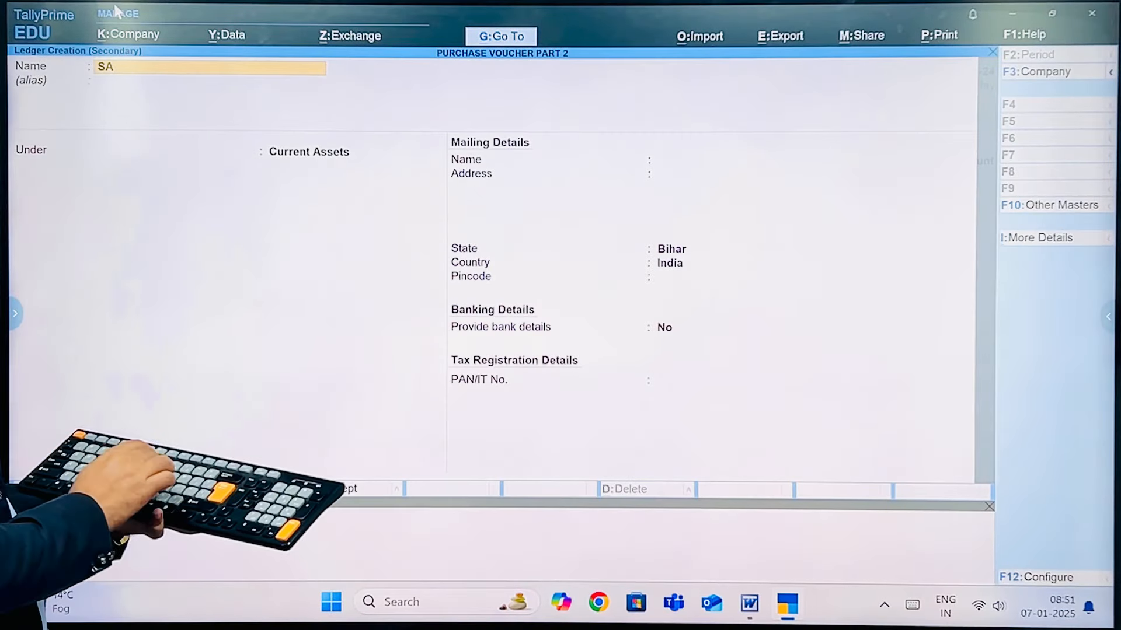
type("LMAN")
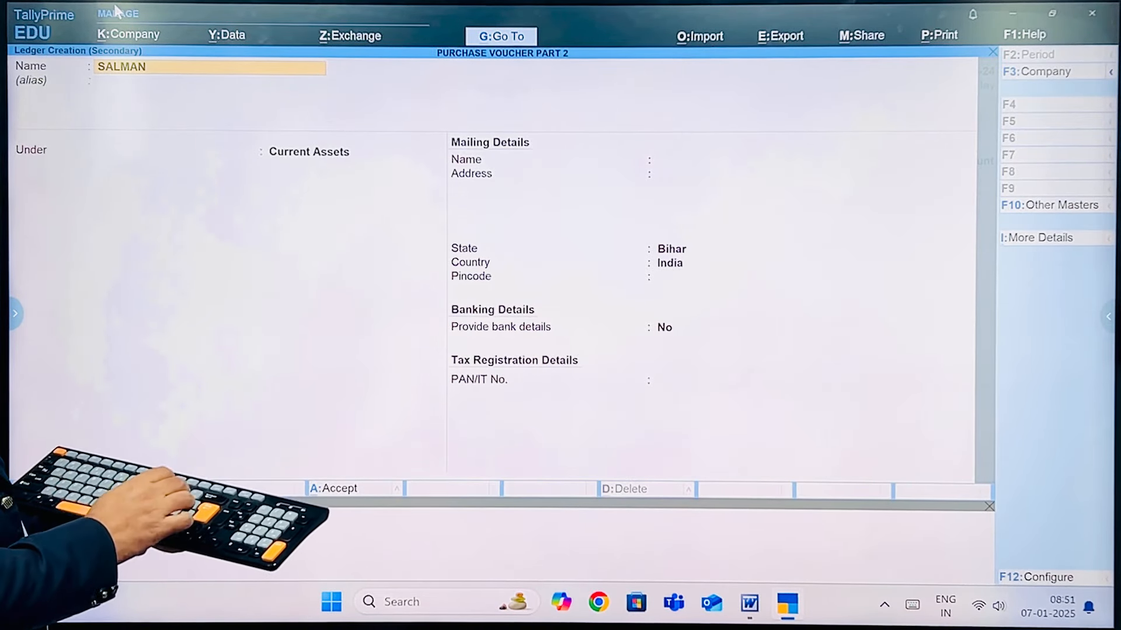
type(" EL")
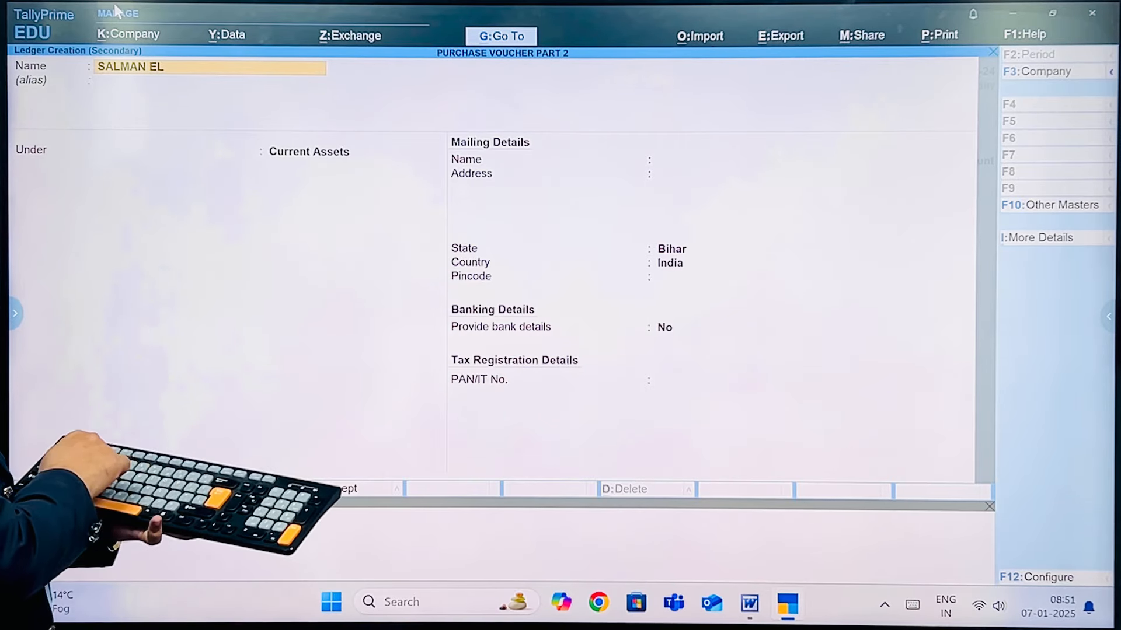
type("E SC")
key("Return")
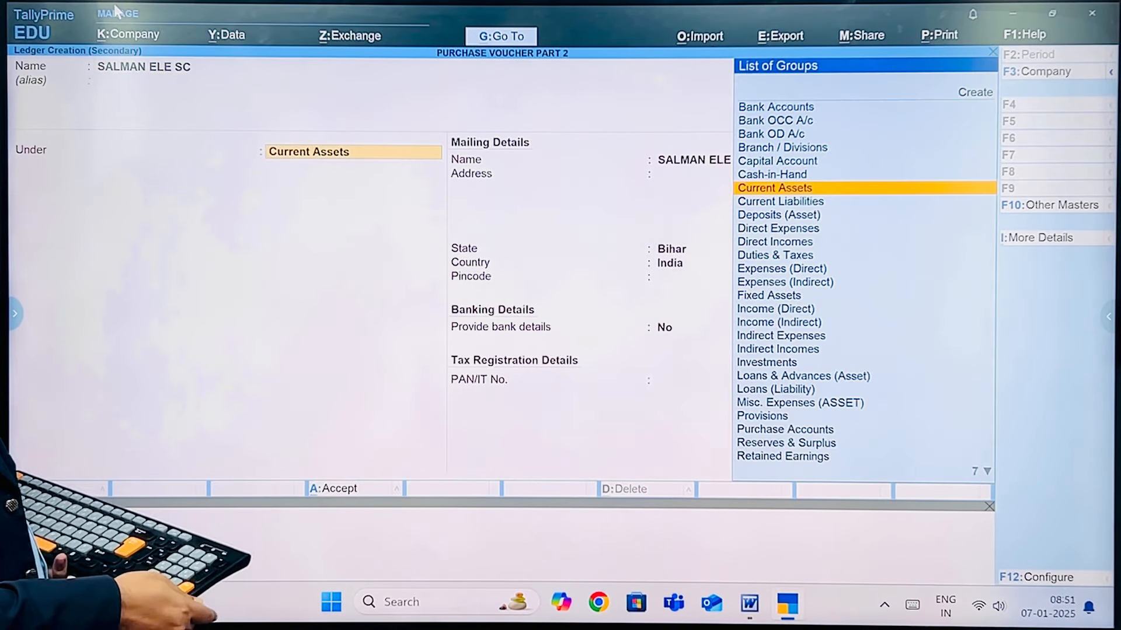
type("SUN")
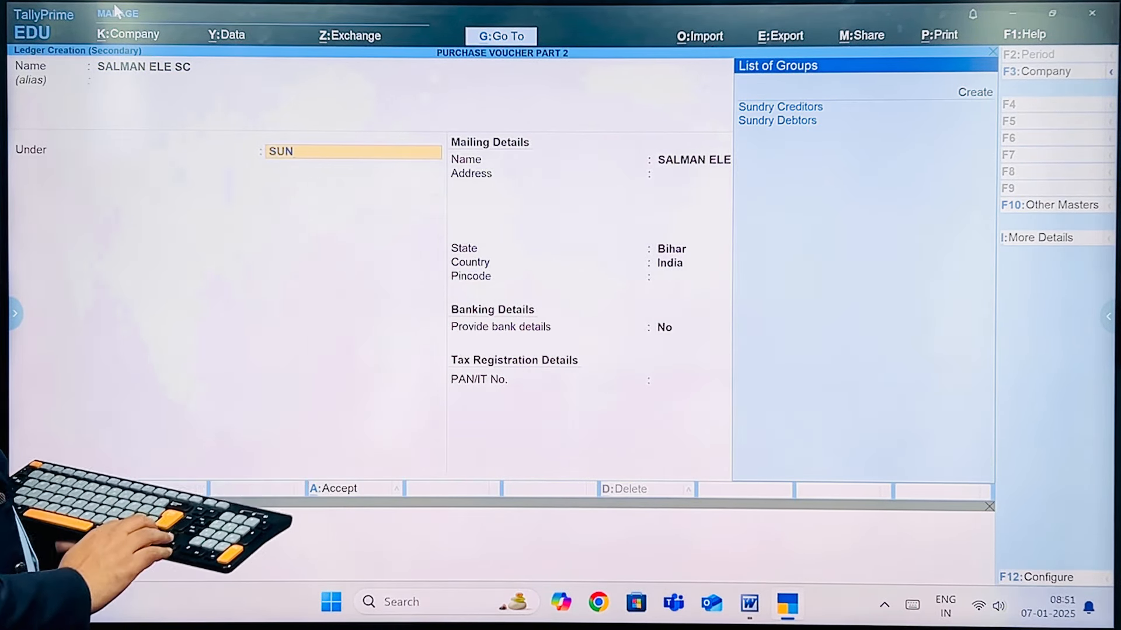
key("Return")
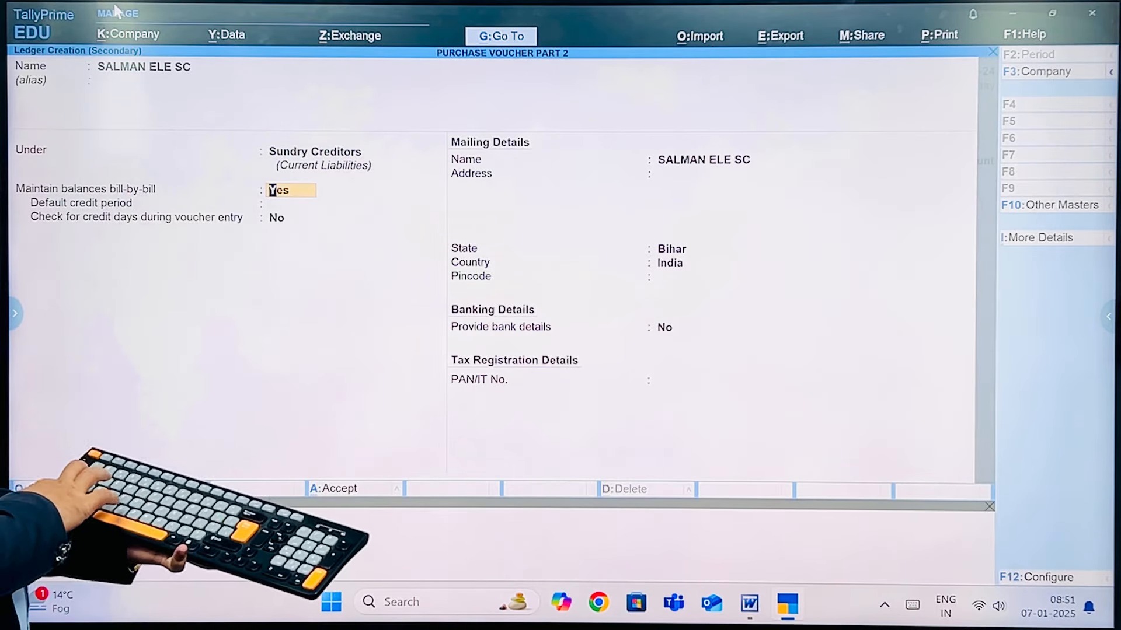
key("ctrl+a")
key("ctrl+a")
key("Return")
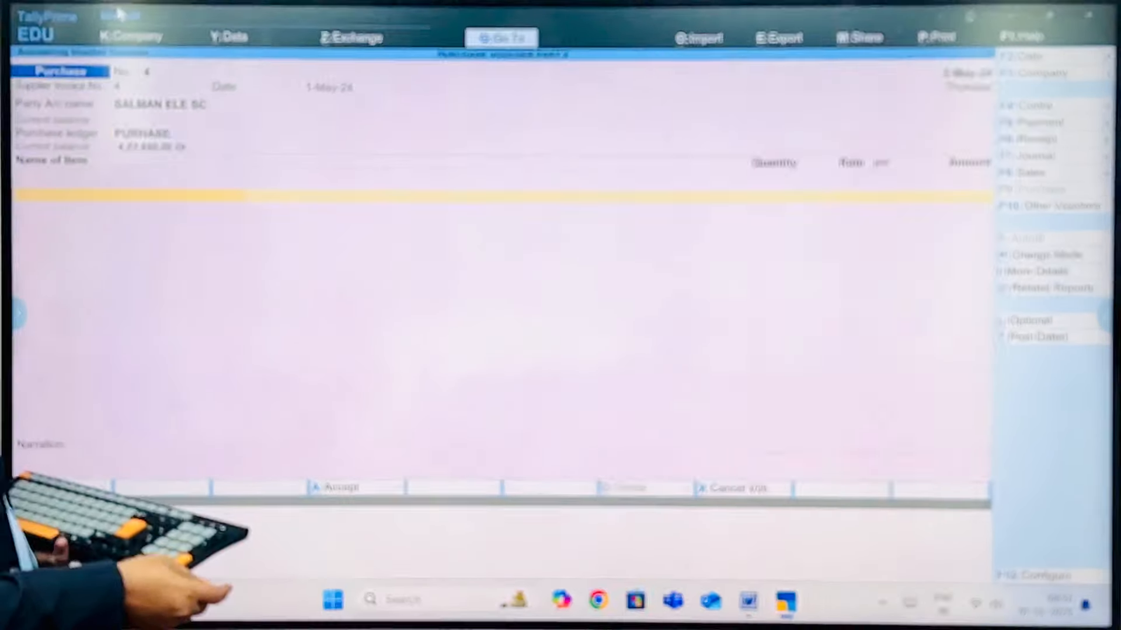
Begin a new stock item FAN and create the stock group ELE ITEM under Primary for it.
key("alt+c")
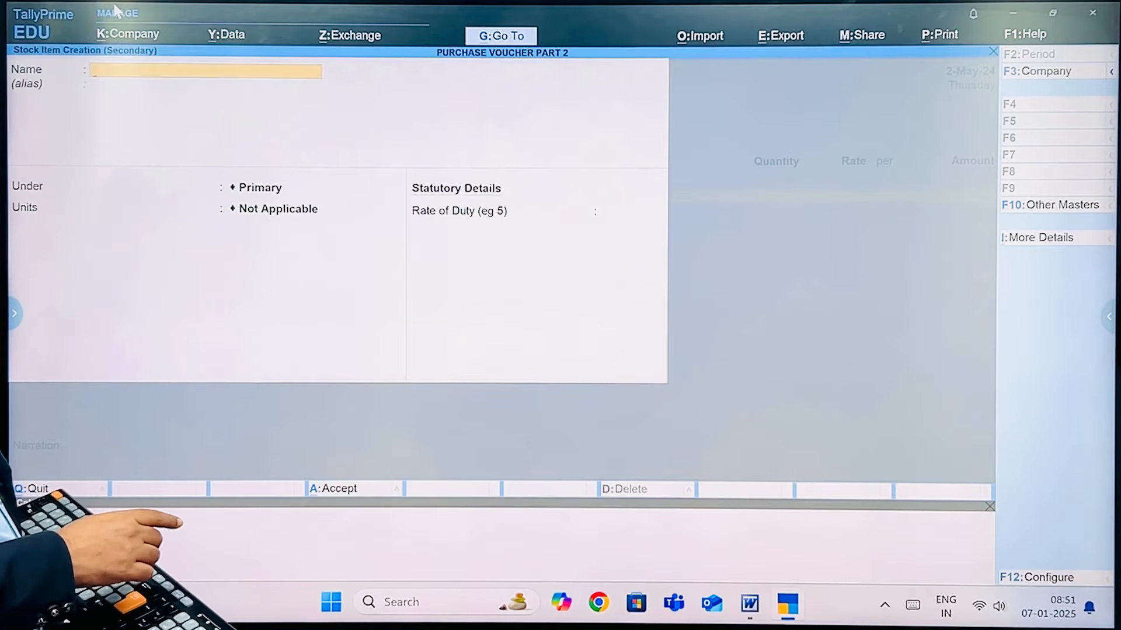
type("FAN")
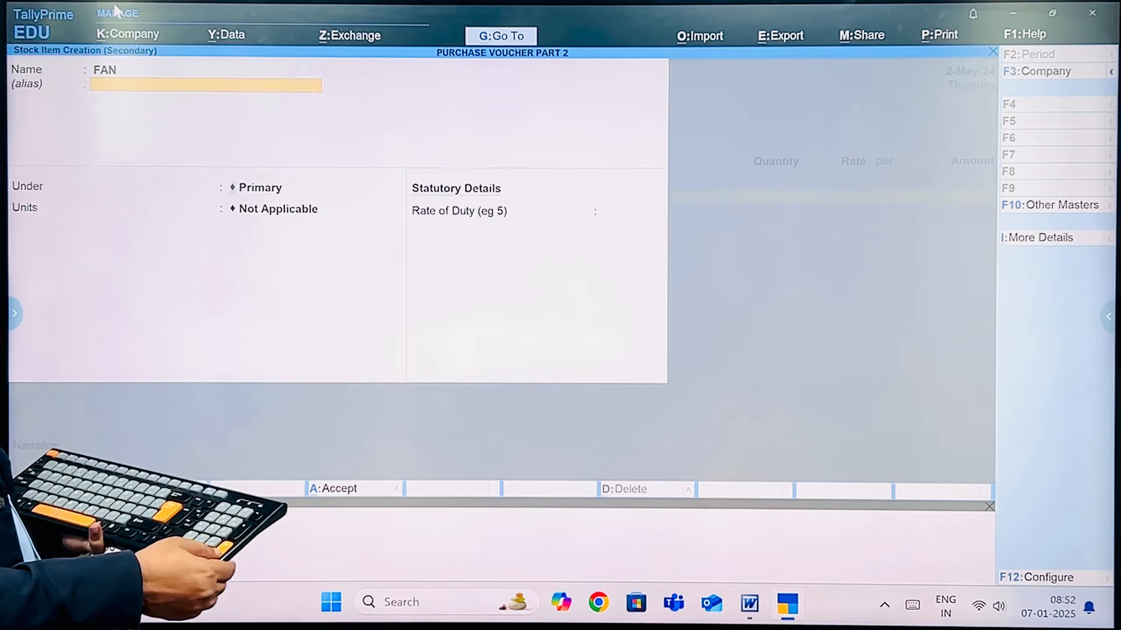
key("Return")
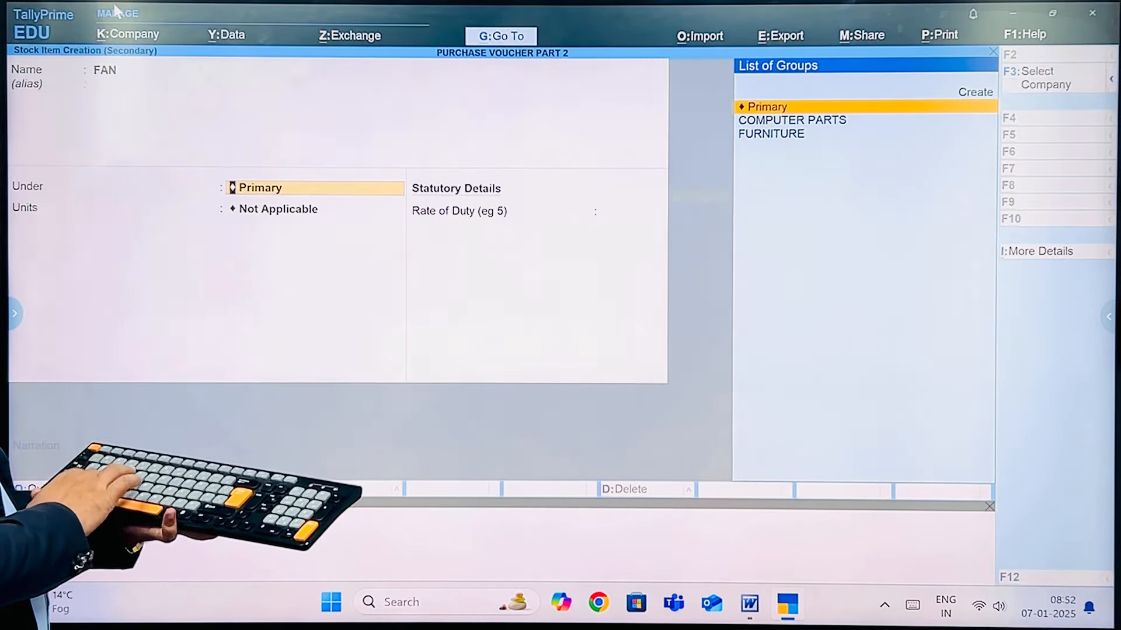
key("alt+c")
type("ELE")
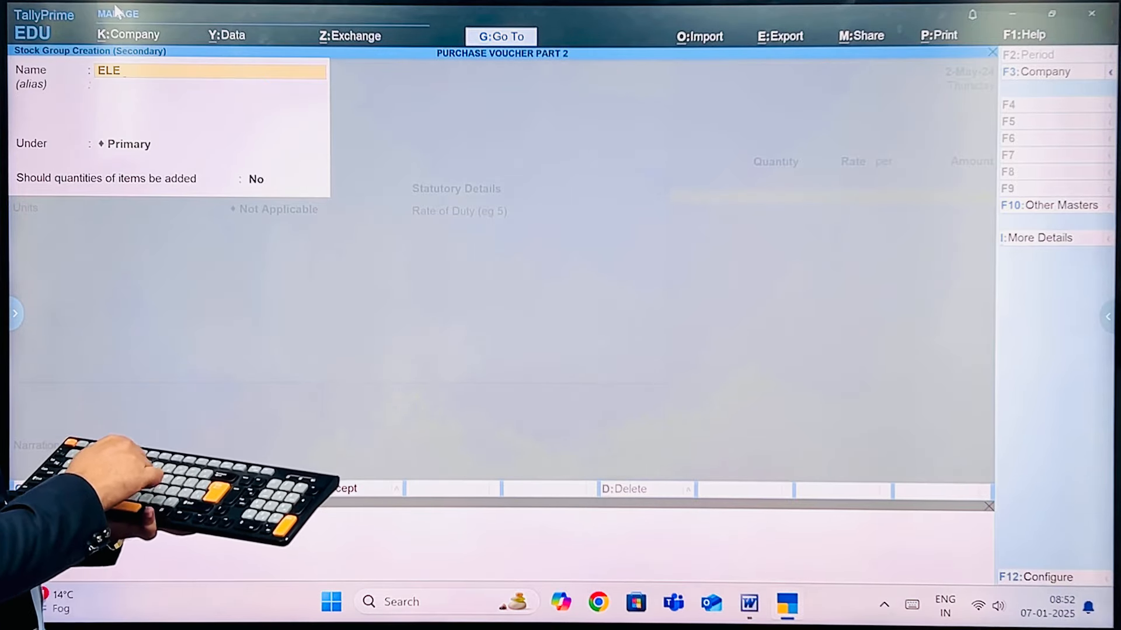
type(" ITEM")
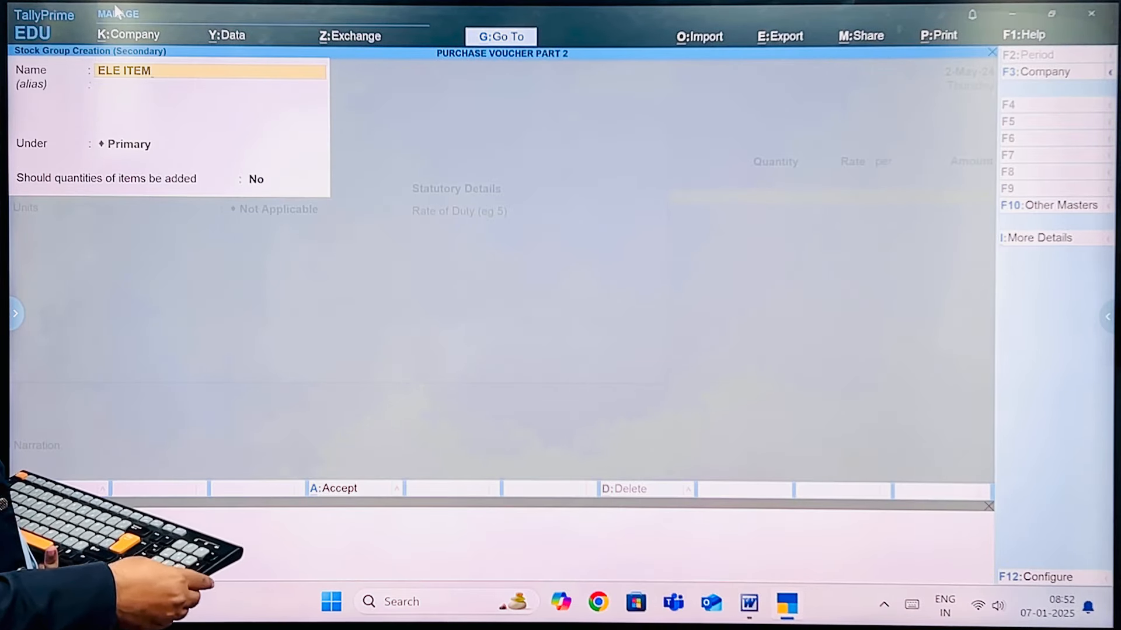
key("Return")
key("Return")
key("Return")
key("Return")
Set the FAN item's units to PCS and save the stock item.
key("BackSpace")
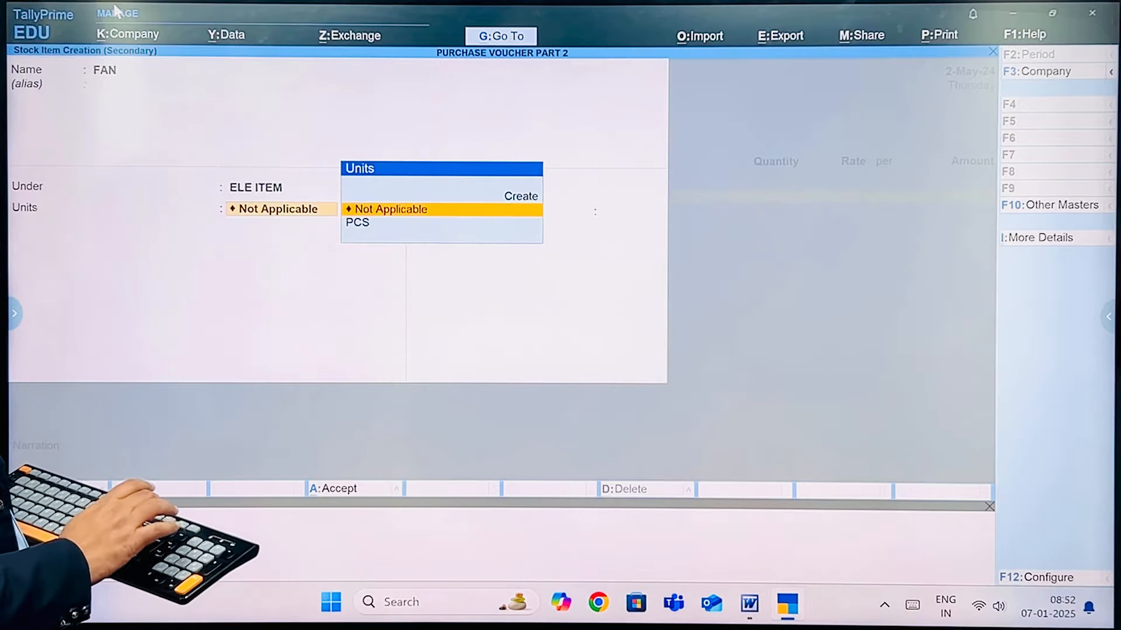
key("Down")
key("Return")
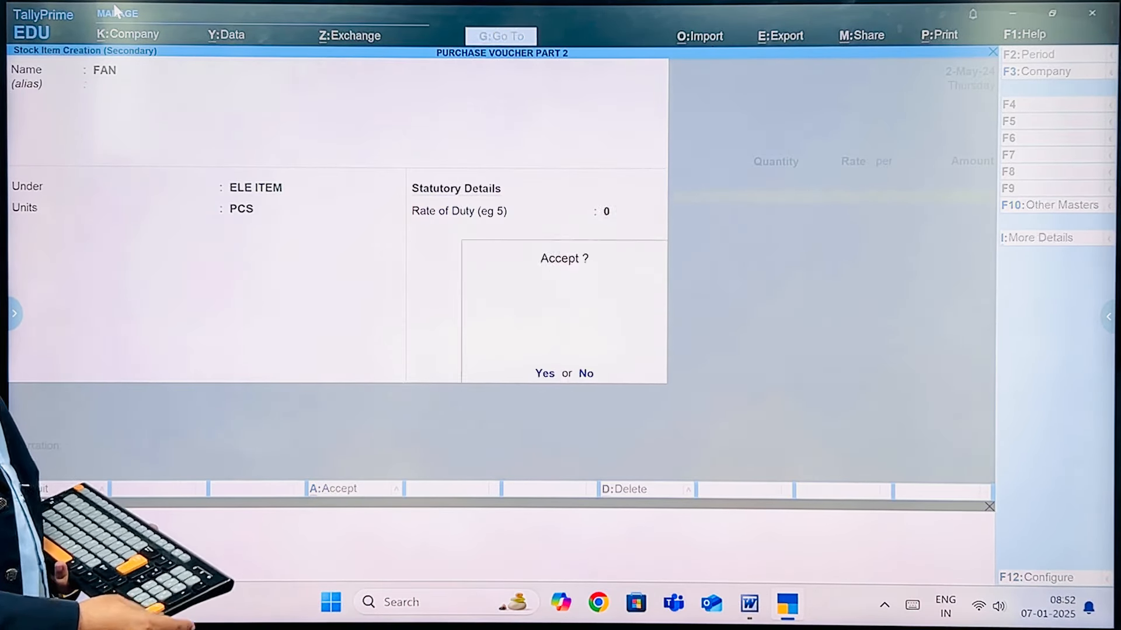
key("Return")
Enter a quantity of 50 PCS at a rate of 700 for FAN.
type("50")
key("Return")
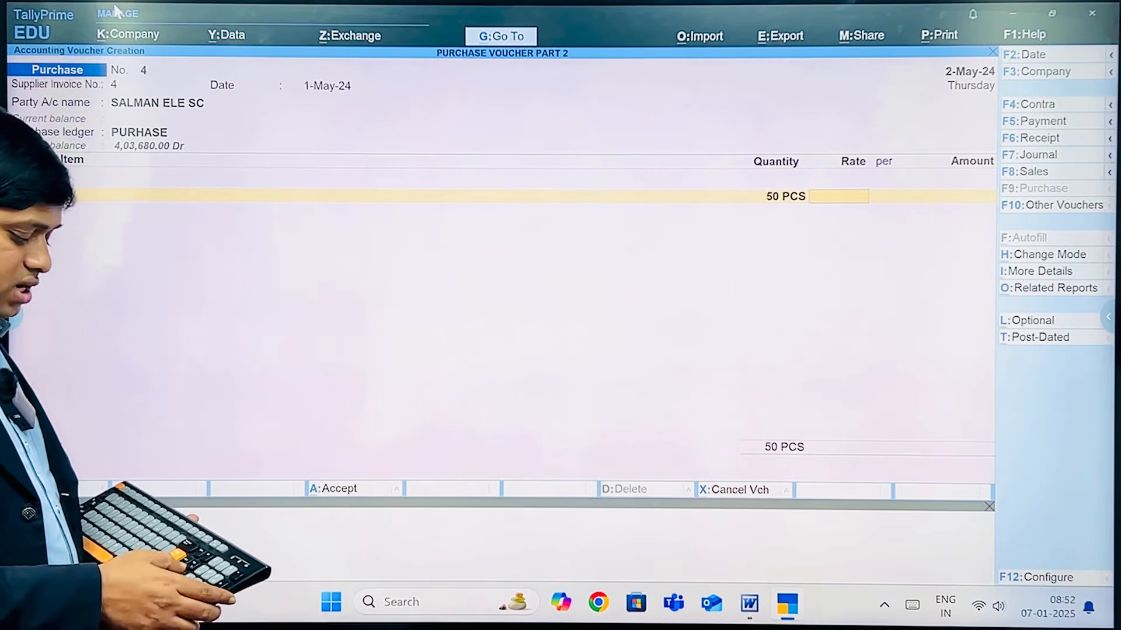
type("7000")
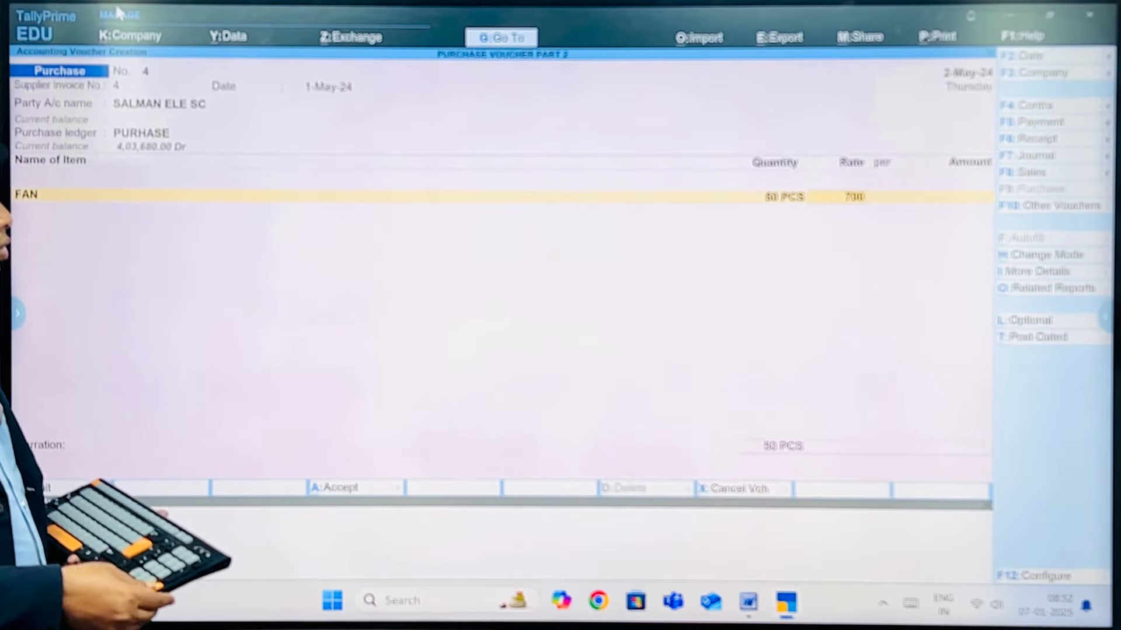
key("Return")
key("Return")
key("Return")
Create the stock item HEATER under ELE ITEM with PCS units and enter 10 PCS at a rate of 599.
key("alt+c")
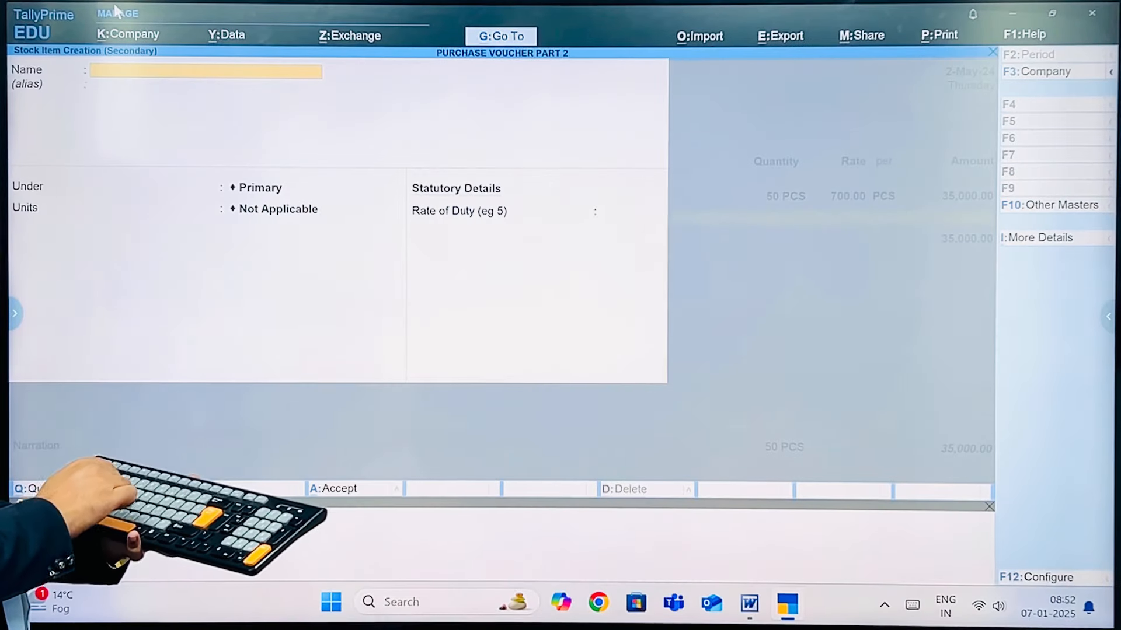
type("HEATER")
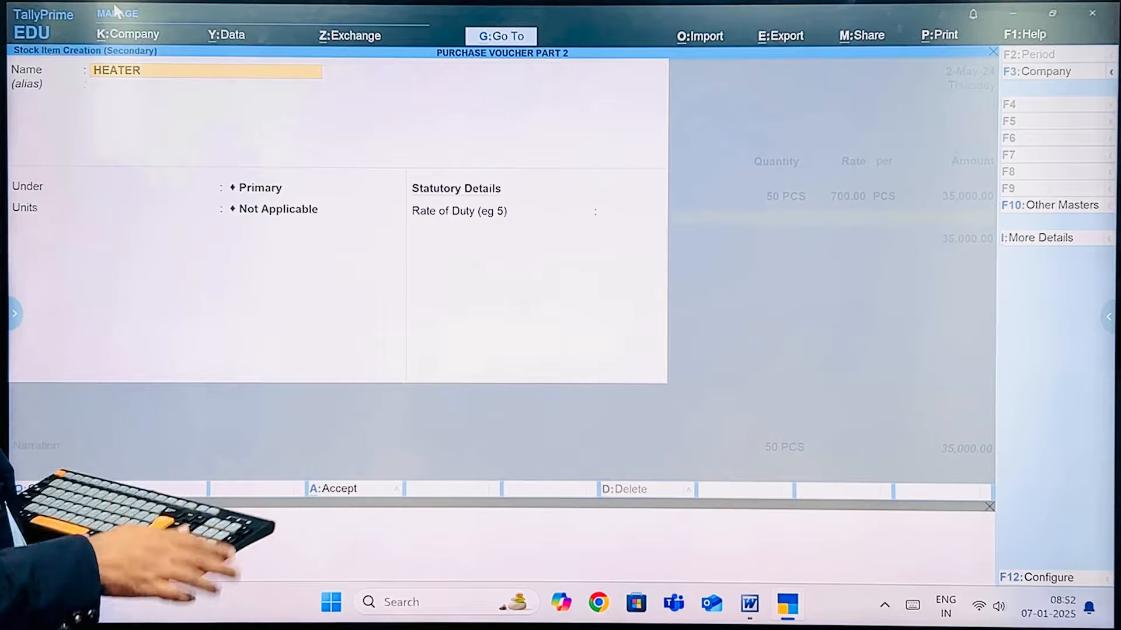
key("Return")
key("Down")
key("Down")
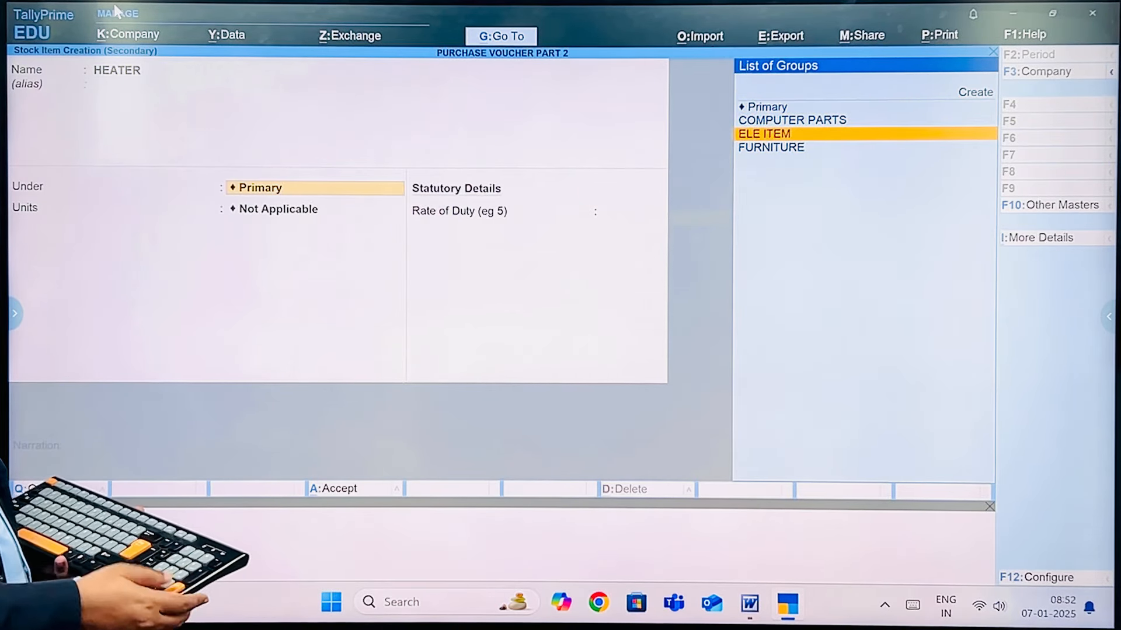
key("Return")
key("Down")
key("Return")
key("Return")
key("Return")
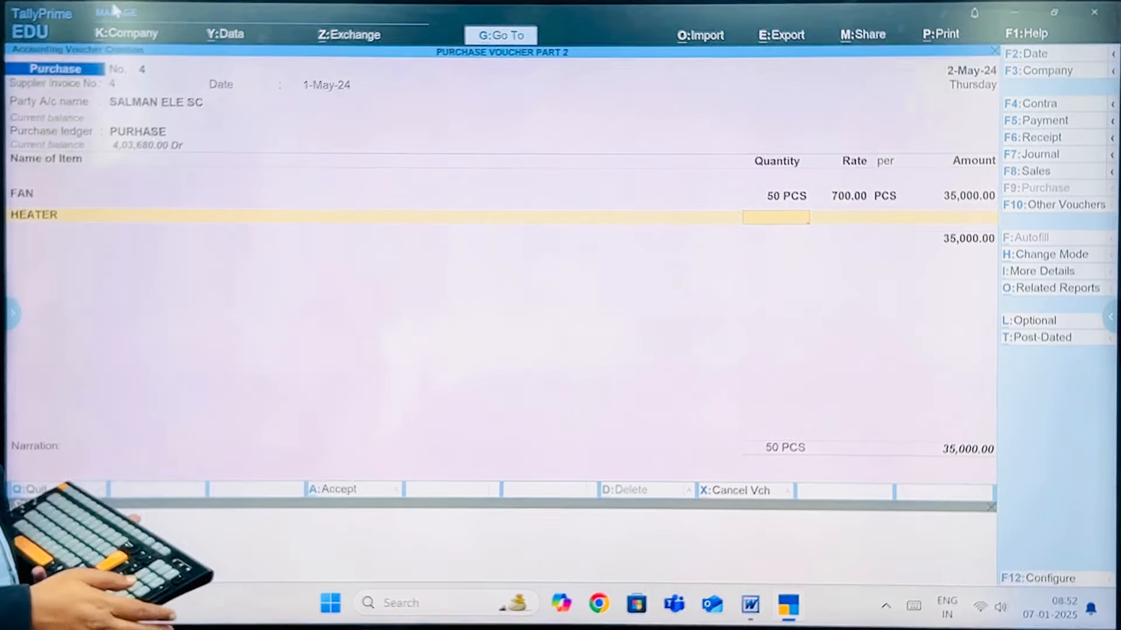
type("10 PCS")
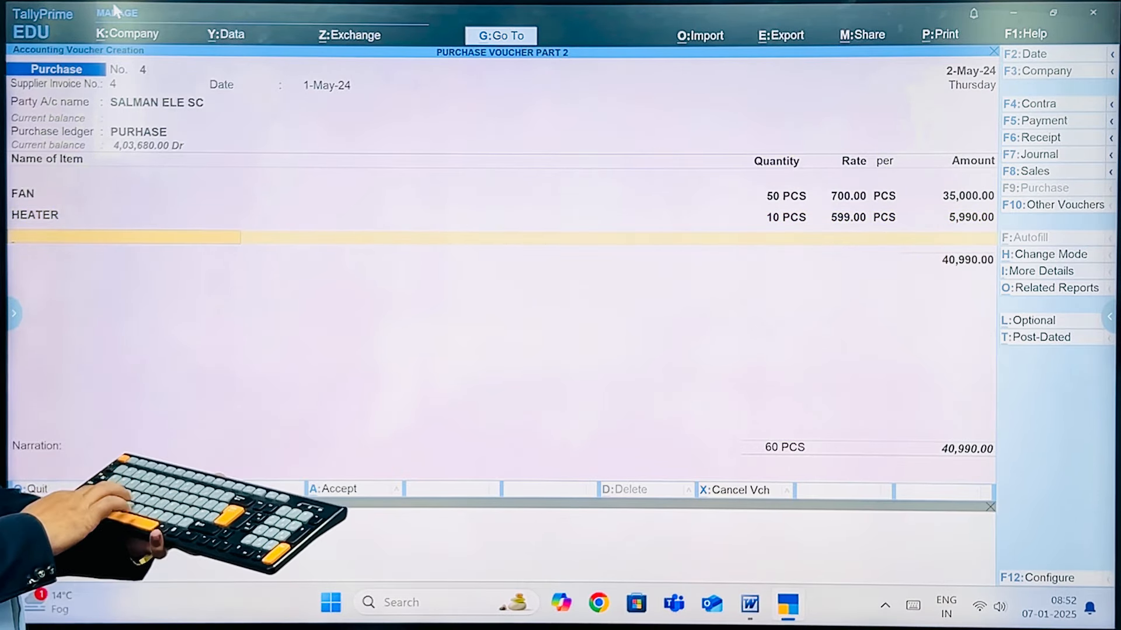
Begin another new stock item for the voucher and name it SWITCH.
key("alt+c")
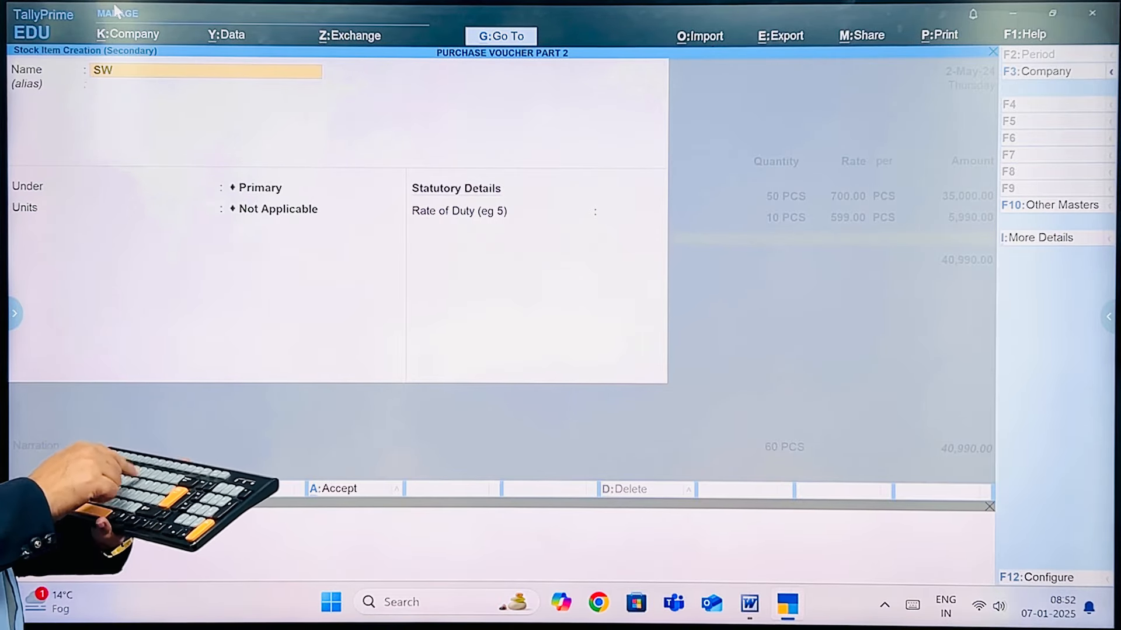
type("SWITH")
key("Return")
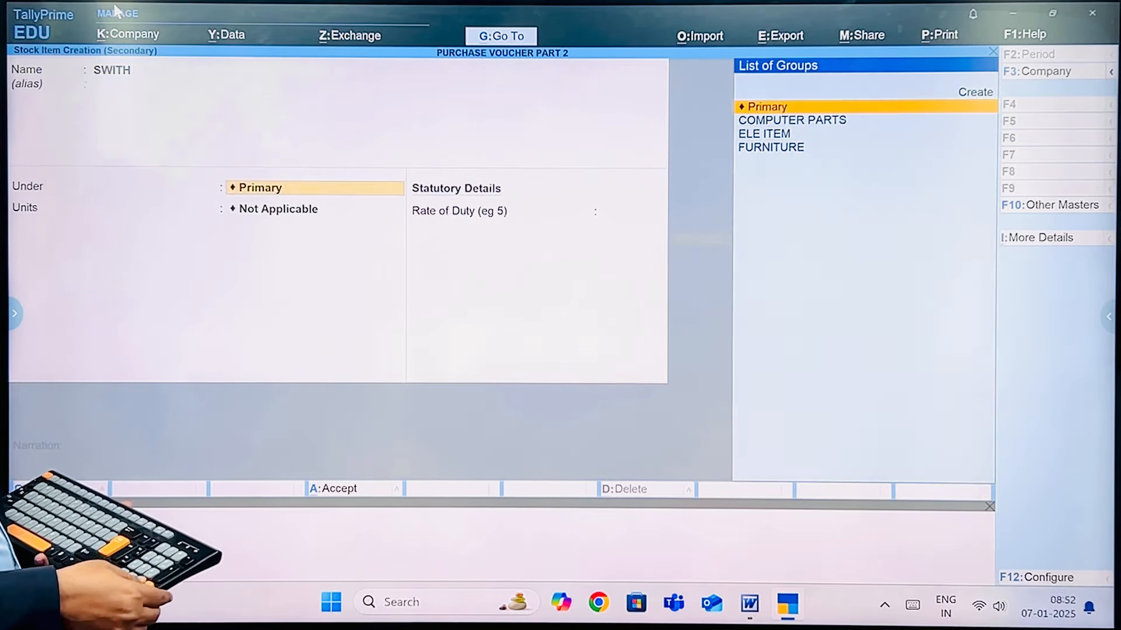
key("Down")
key("Down")
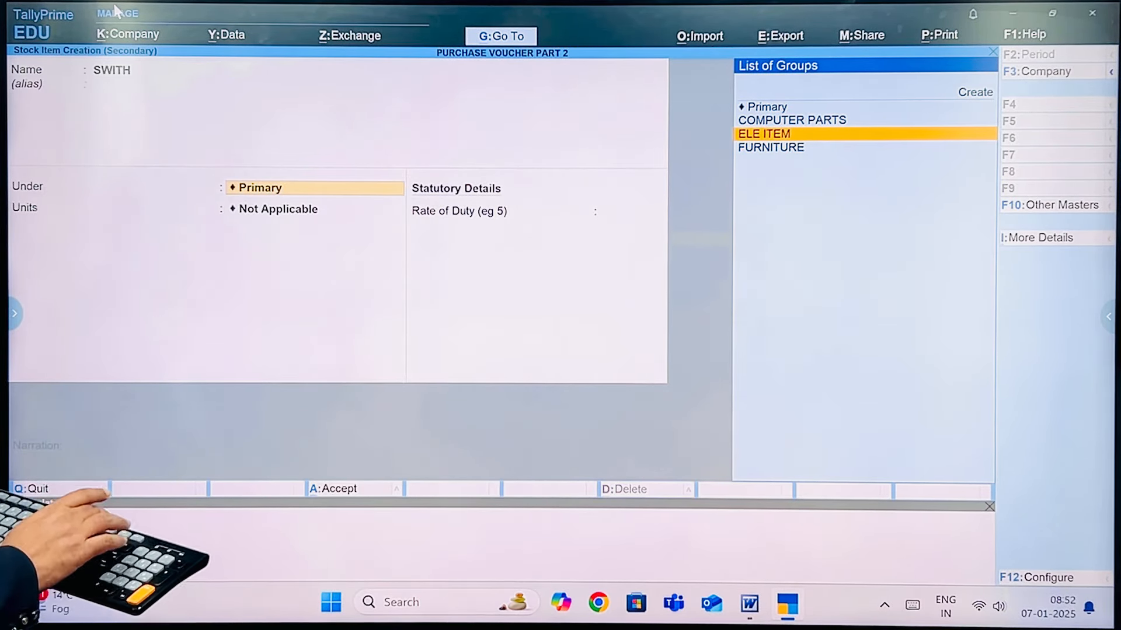
key("BackSpace")
type("SW")
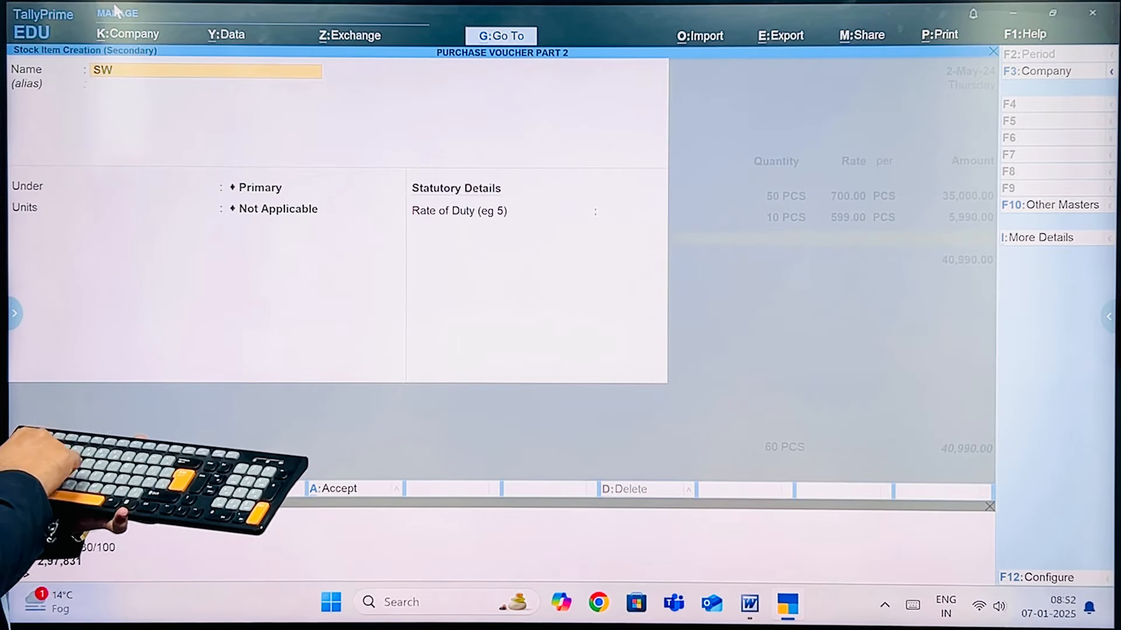
type("ITCH")
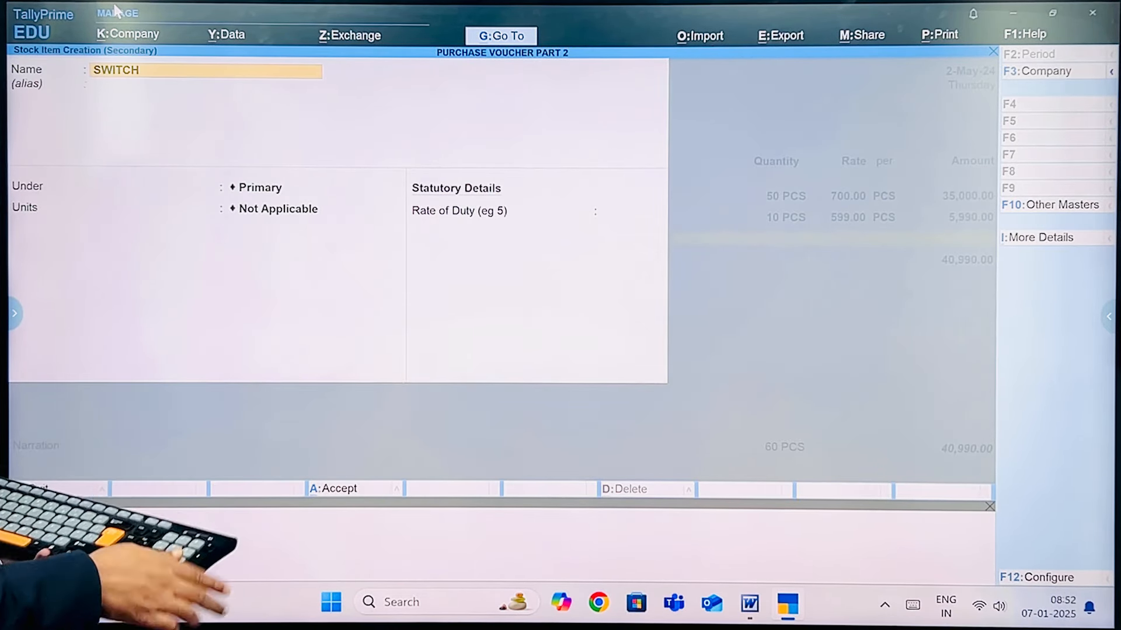
Place the SWITCH item under ELE ITEM with PCS units and save it.
key("Return")
key("Down")
key("Down")
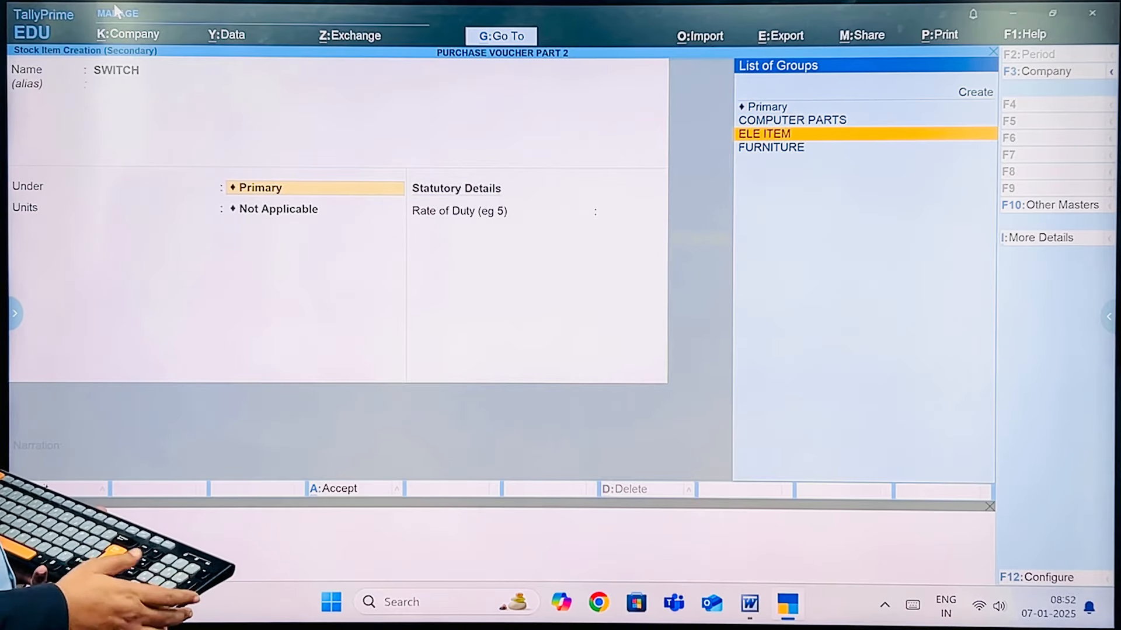
key("Return")
key("Down")
key("Return")
key("Return")
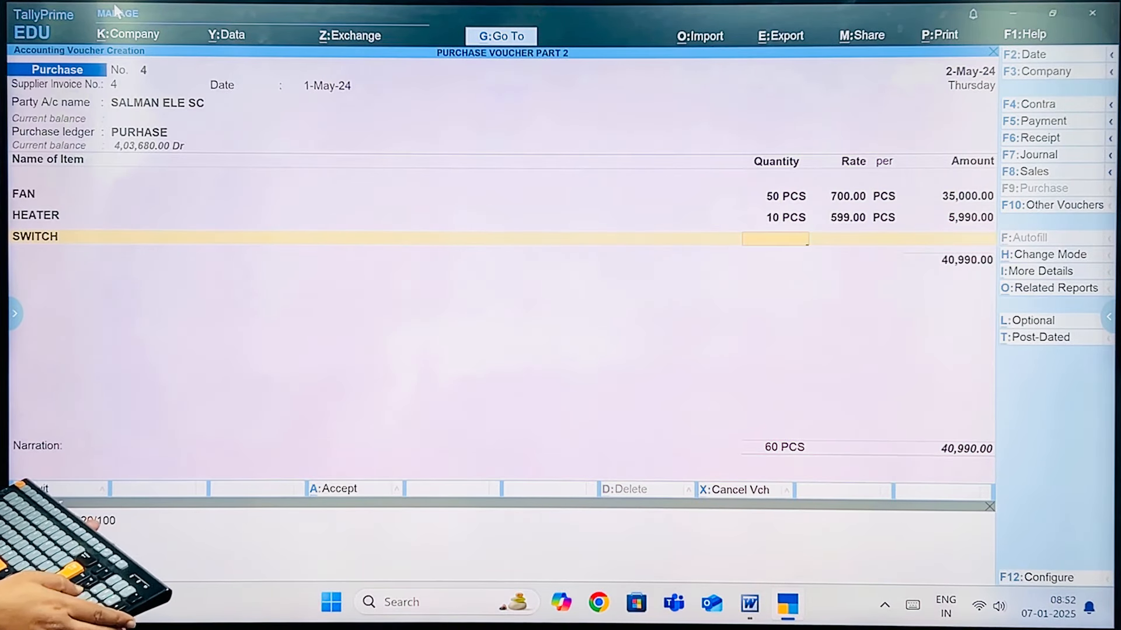
Enter a quantity of 10 PCS at a rate of 60 for SWITCH.
type("10")
key("Return")
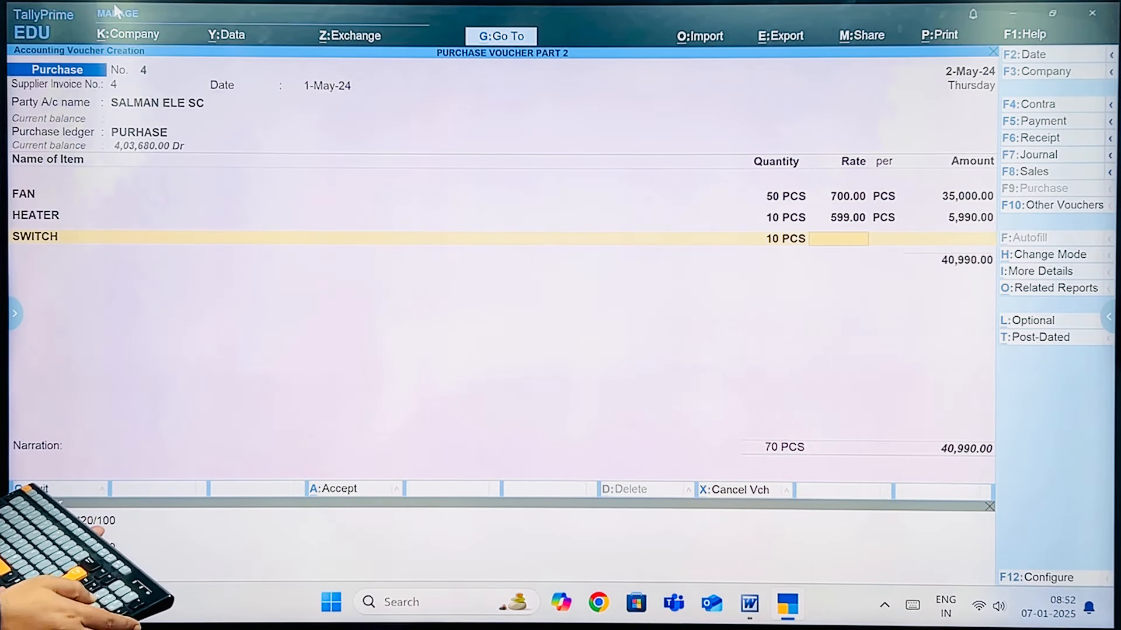
type("60")
key("Return")
key("Return")
key("Return")
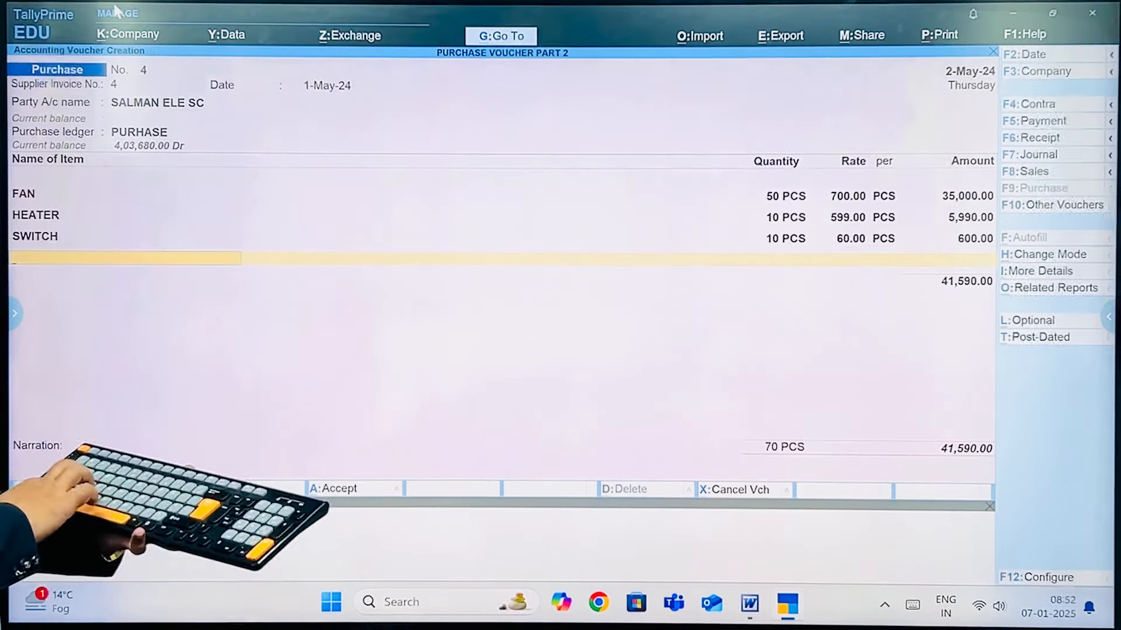
Create the stock item SWITCH BOARD under ELE ITEM with PCS units as the voucher's fourth item.
key("alt+c")
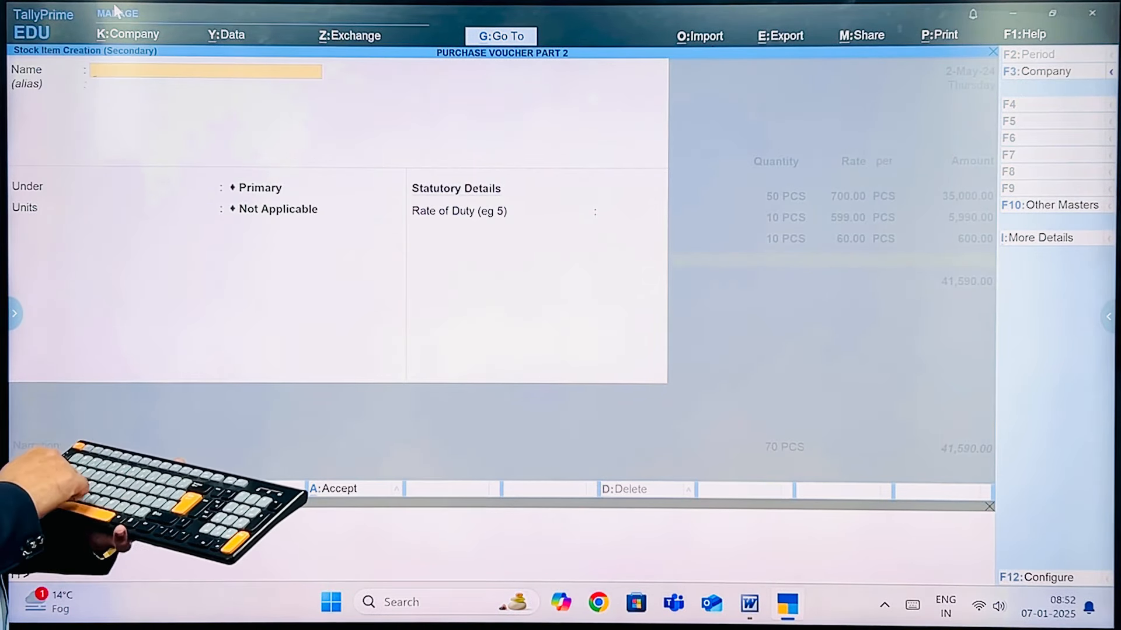
type("SWITC")
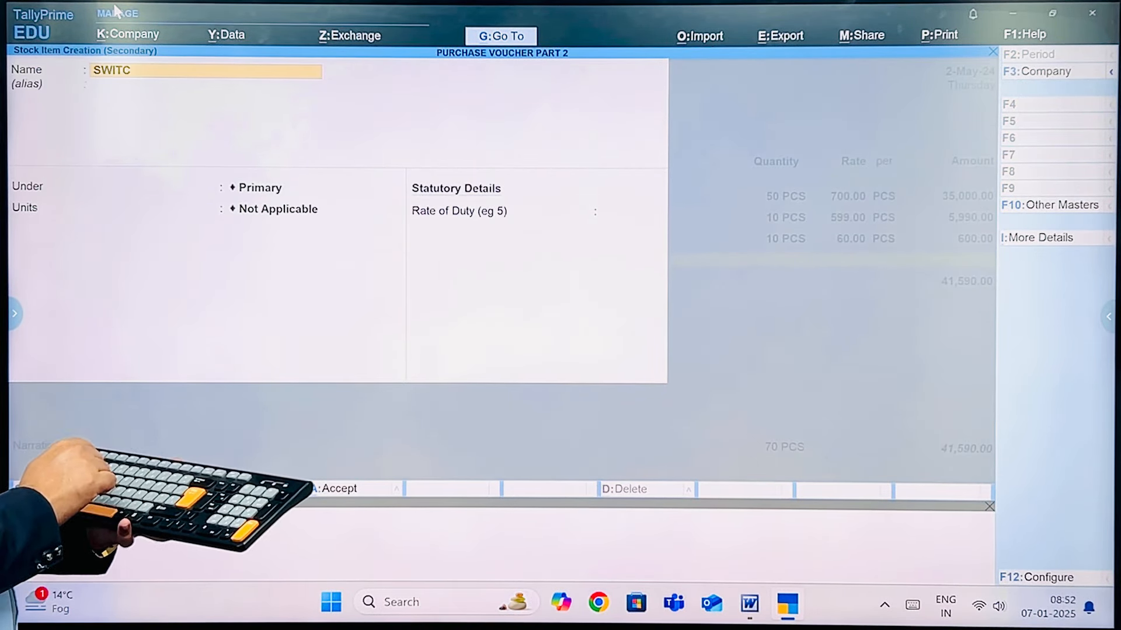
type("H BOARD")
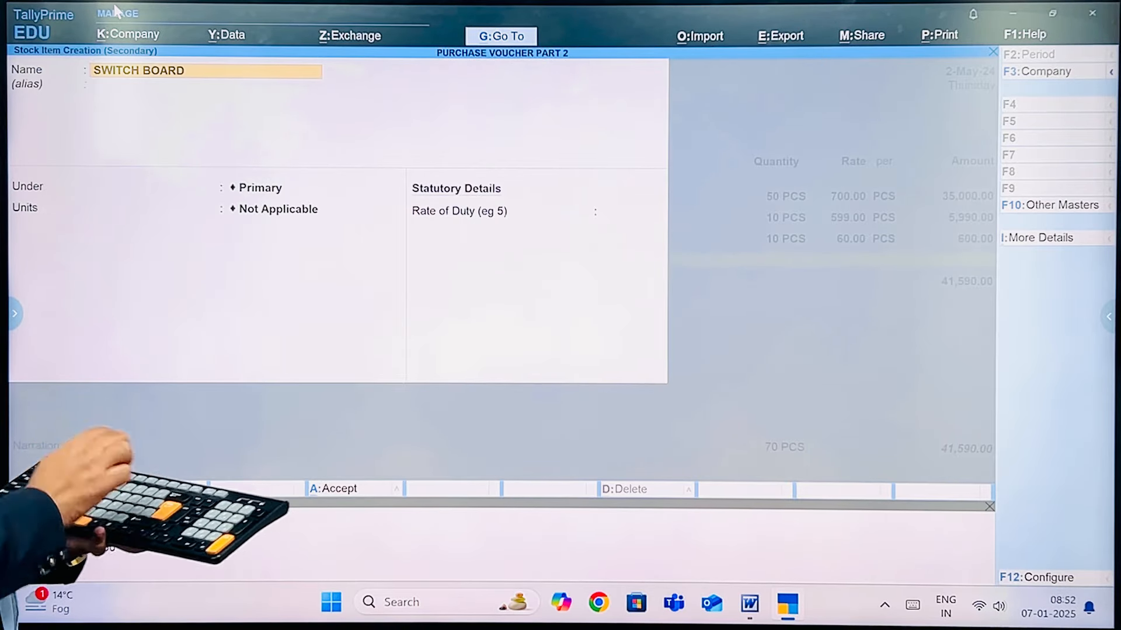
key("Return")
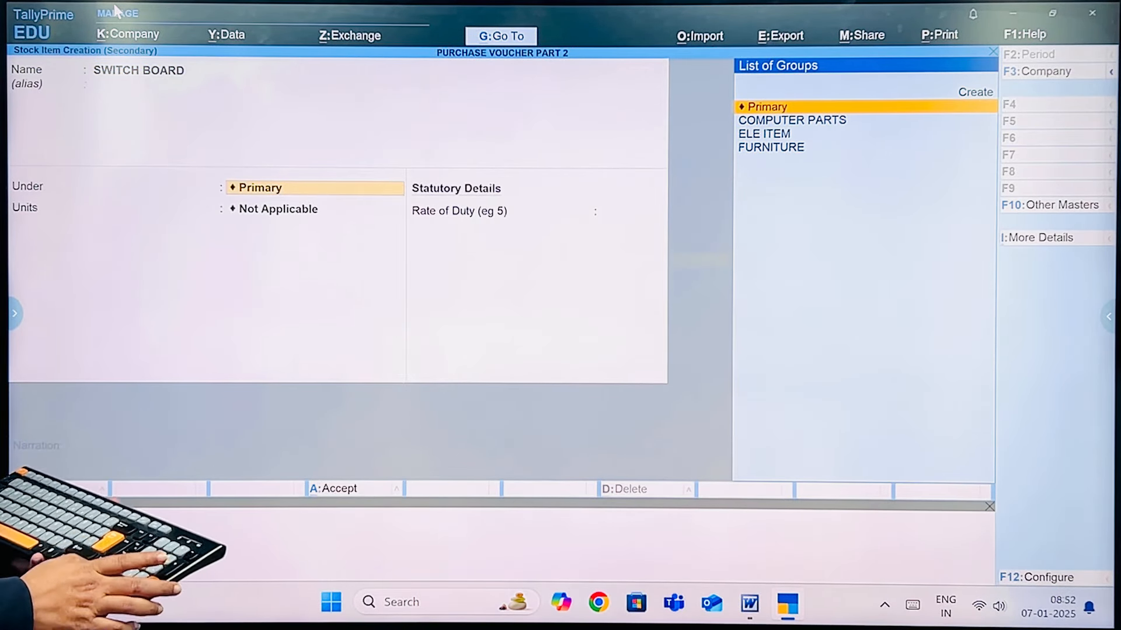
key("Down")
key("Down")
key("Return")
key("Down")
key("Return")
key("Return")
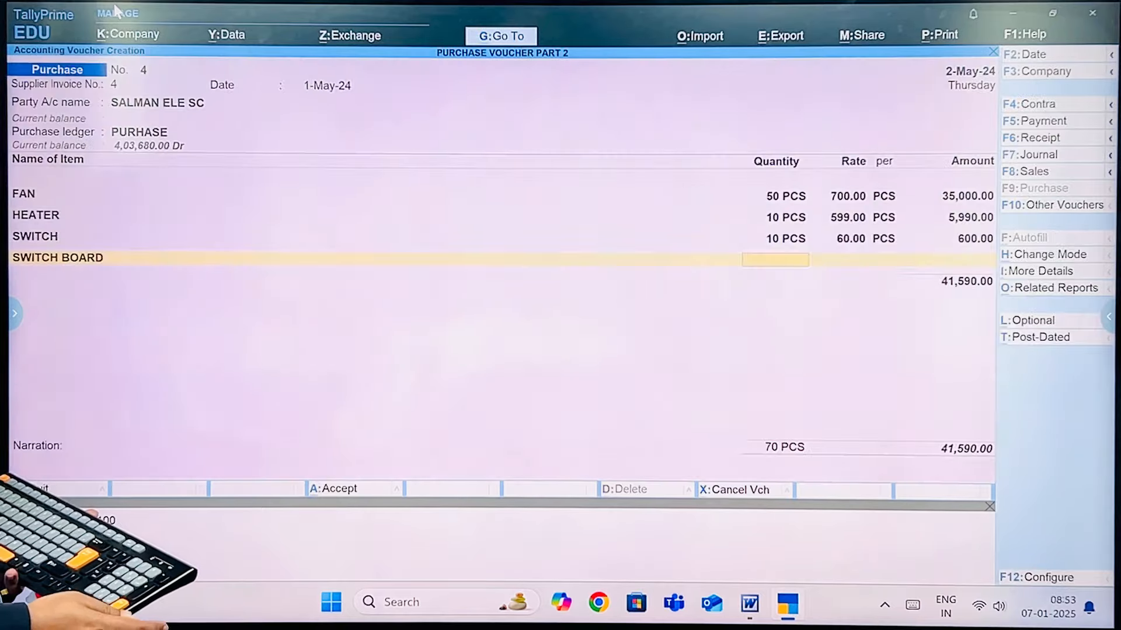
Enter a quantity of 5 PCS at a rate of 100 for SWITCH BOARD.
type("5")
key("Return")
type("10")
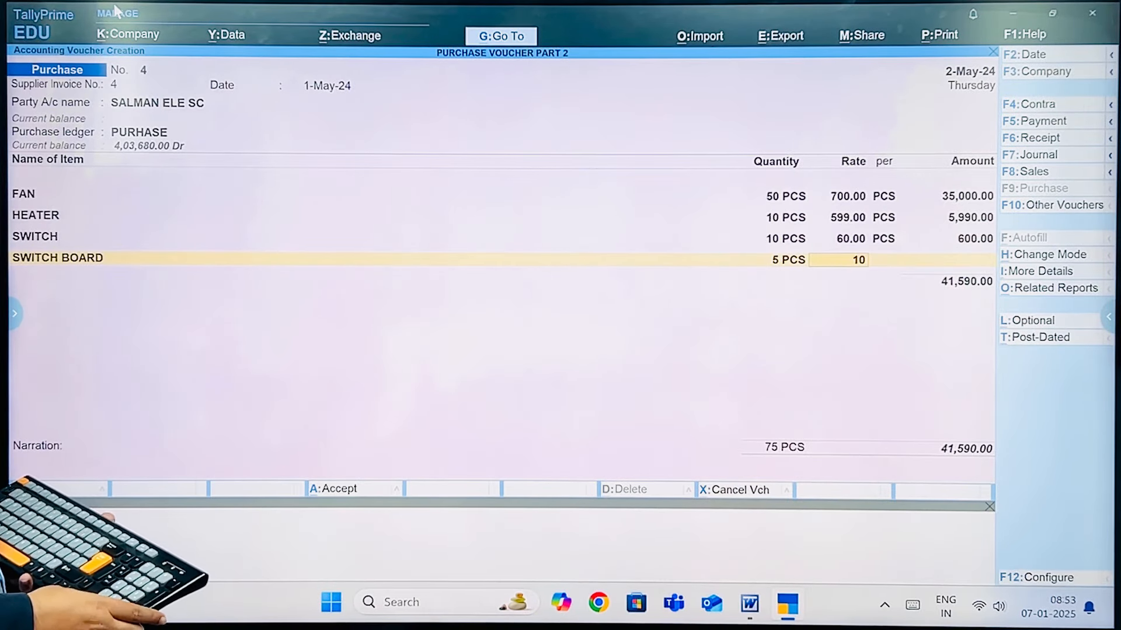
type("0")
key("Return")
key("Return")
key("Return")
End the item list, leave the narration empty and save the SALMAN ELE SC purchase voucher.
key("Return")
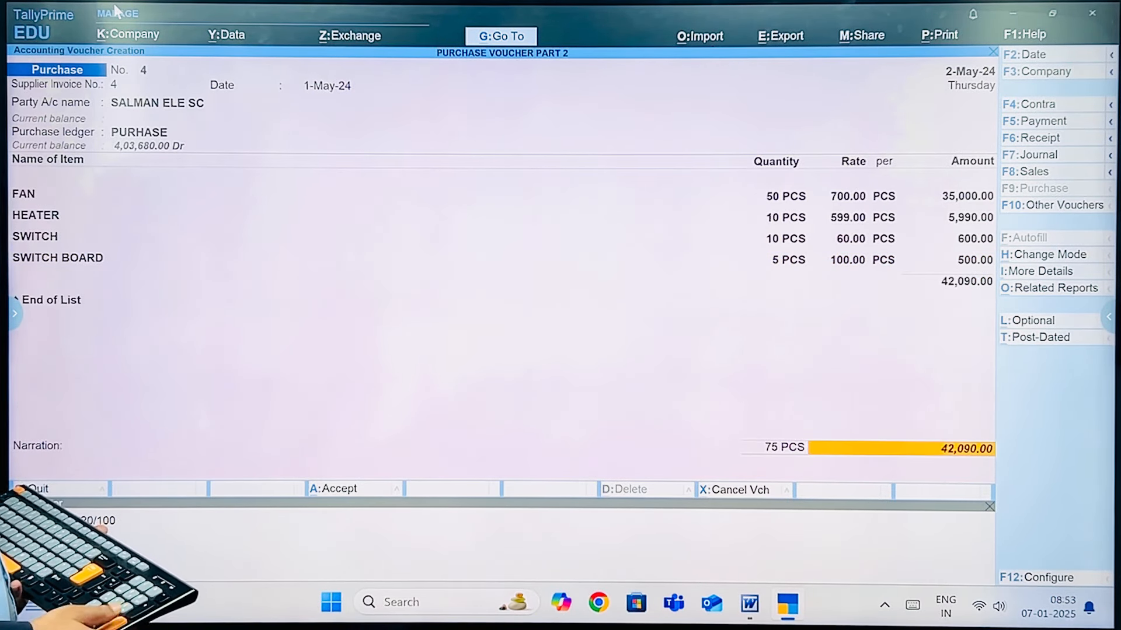
key("Return")
key("Return")
key("Return")
key("Return")
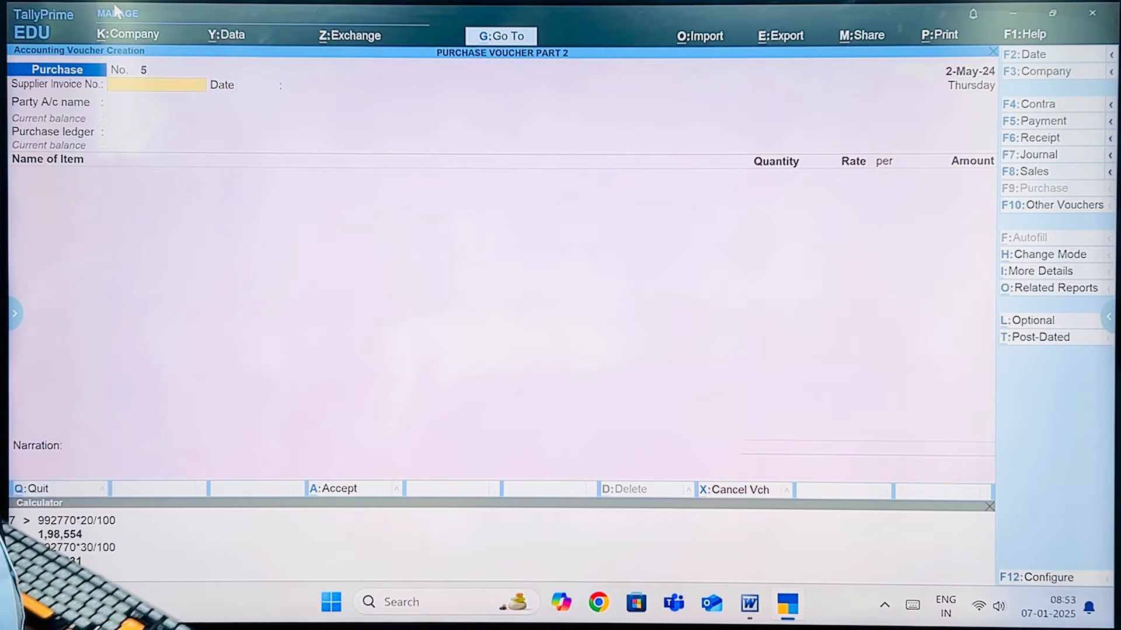
Switch to the Word document and read the supplier, amount and payment split of transaction 5.
key("alt+Tab")
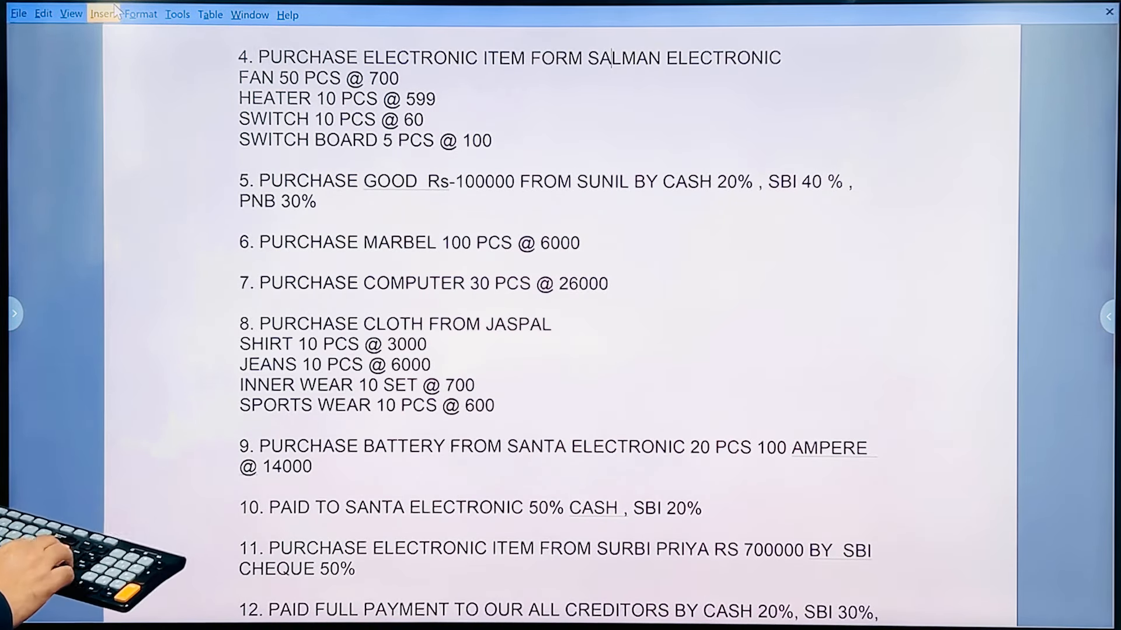
key("Down")
key("Down")
key("Down")
key("Down")
key("Down")
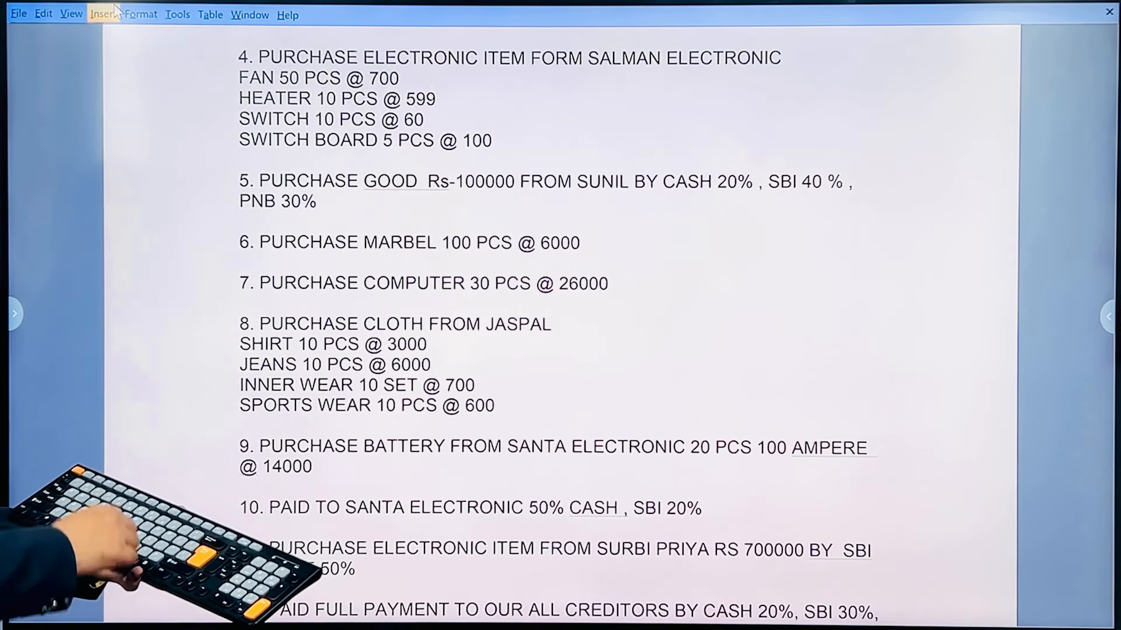
Return to TallyPrime, change the purchase voucher to Accounting Invoice mode and enter supplier invoice number 5.
key("alt+Tab")
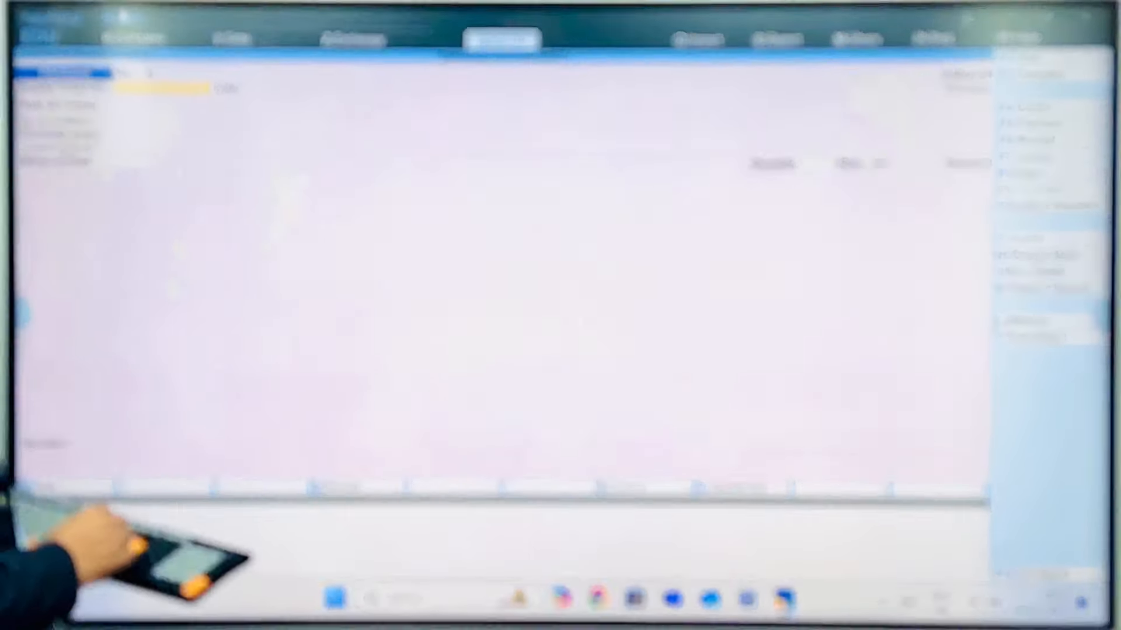
key("ctrl")
key("ctrl+h")
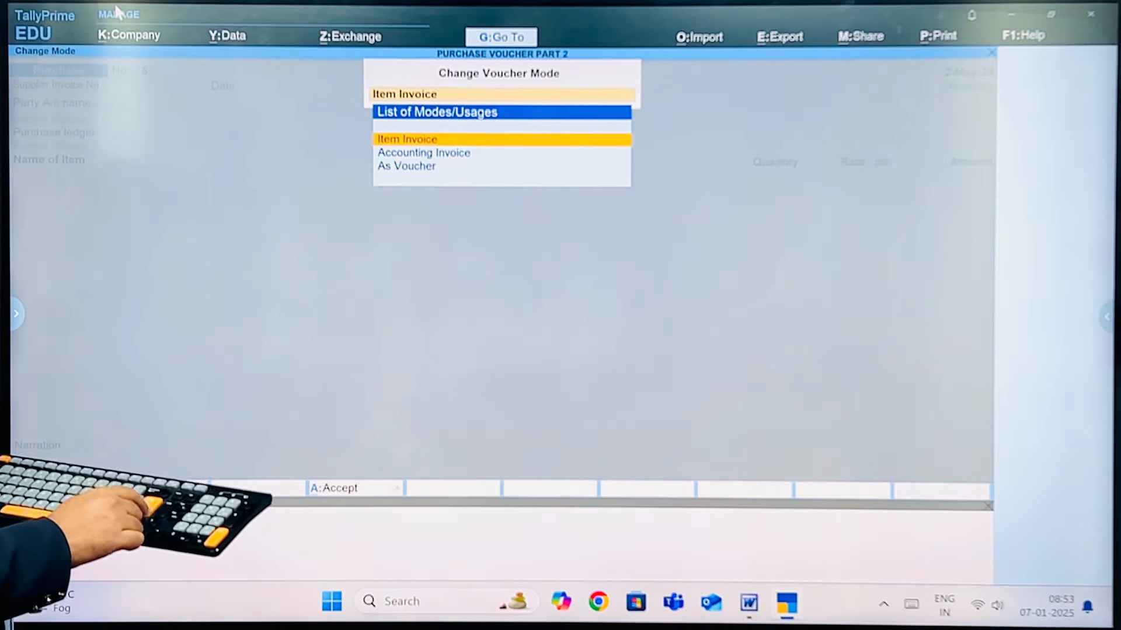
key("Return")
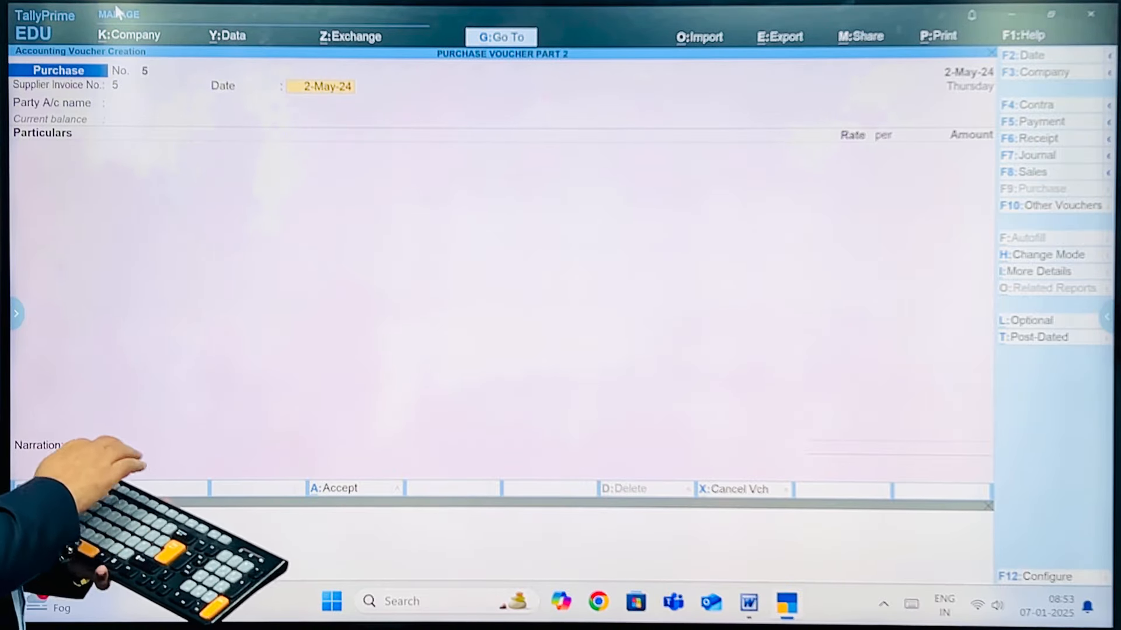
Set the voucher date to 1-6 (1-Jun-24) and accept 2-May-24 as the supplier invoice date.
key("F2")
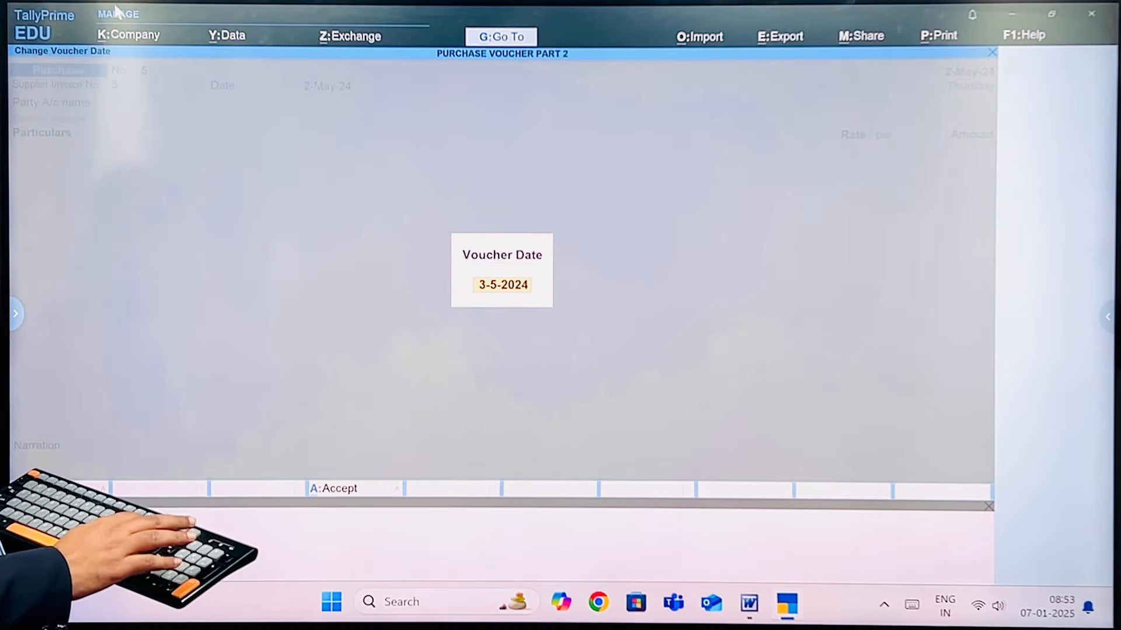
type("1-6")
key("Return")
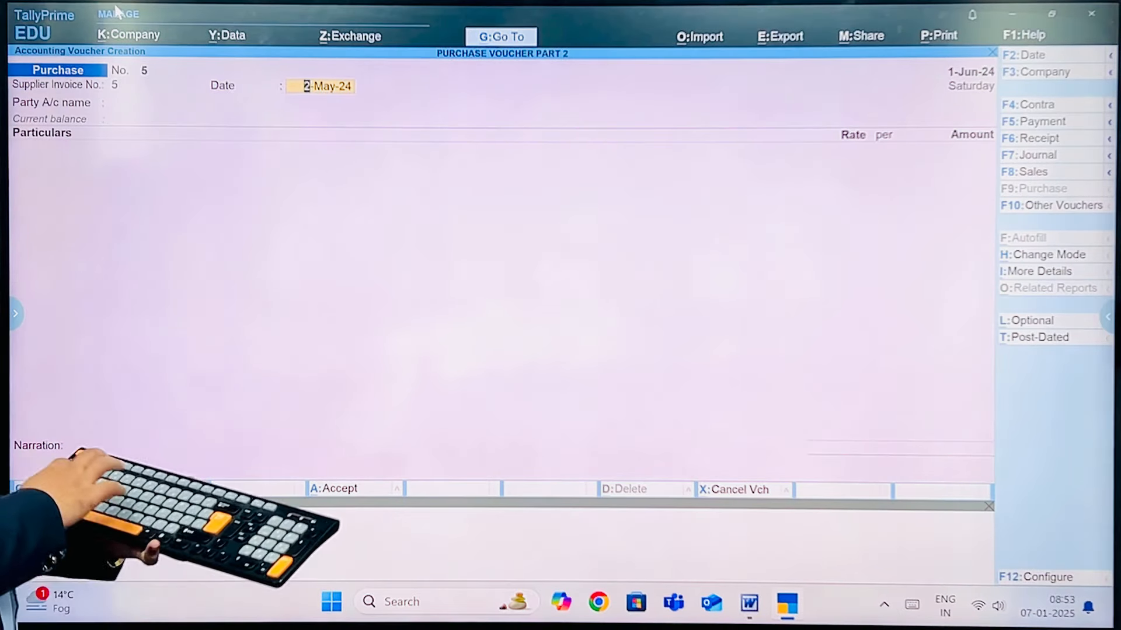
key("Return")
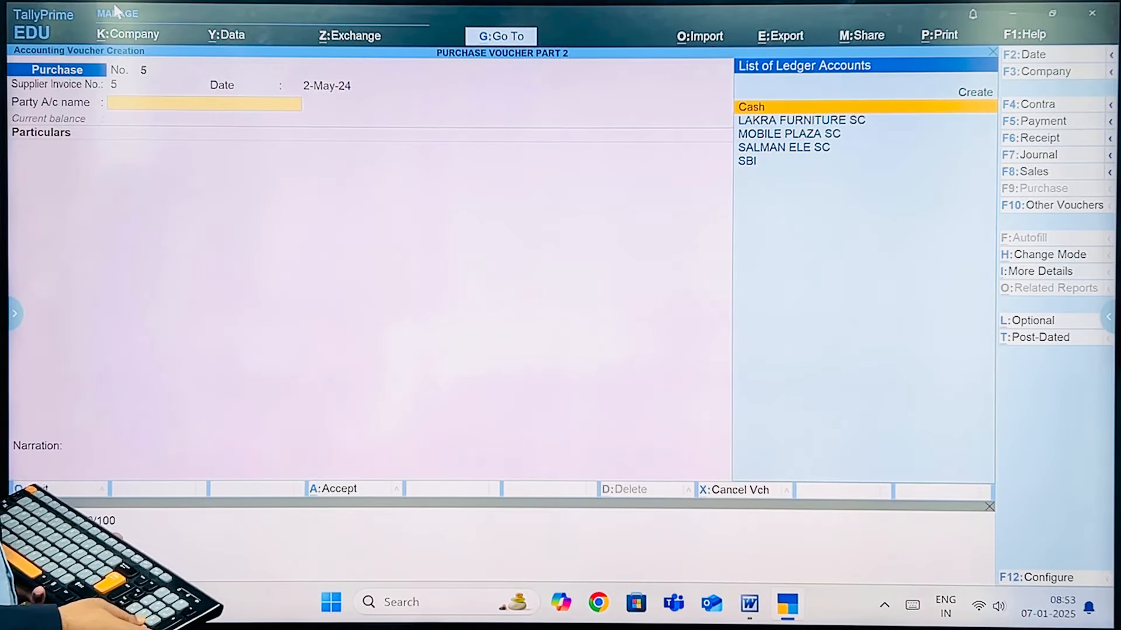
Create the party ledger SUNIL TRA SC under Sundry Creditors with bill-by-bill balances and select it for the purchase.
key("alt+c")
type("SU")
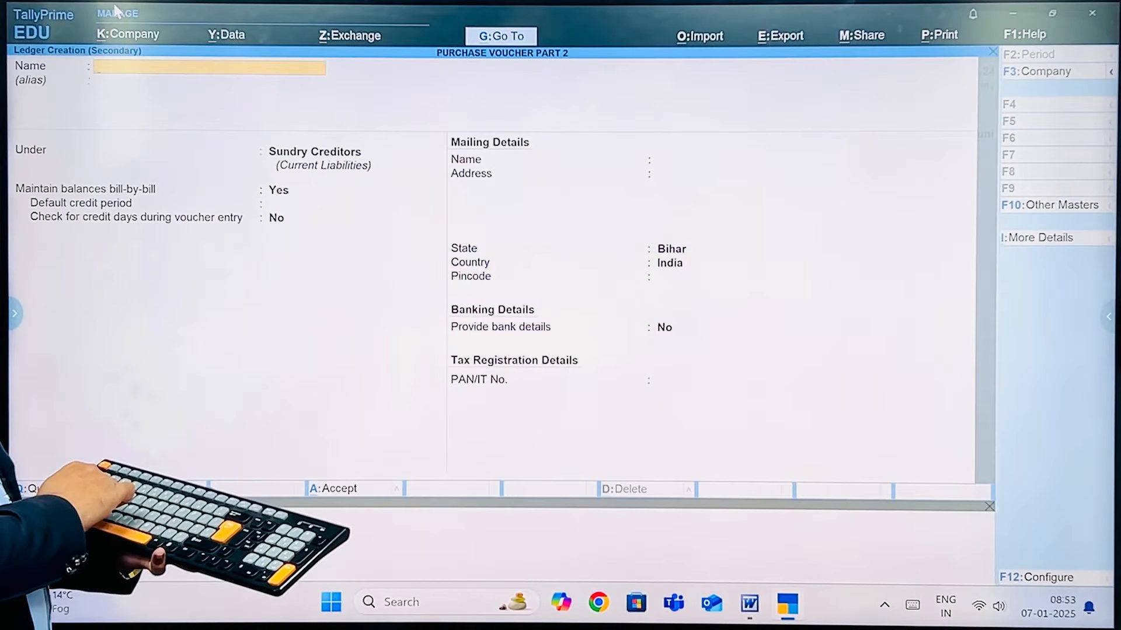
type("NIL")
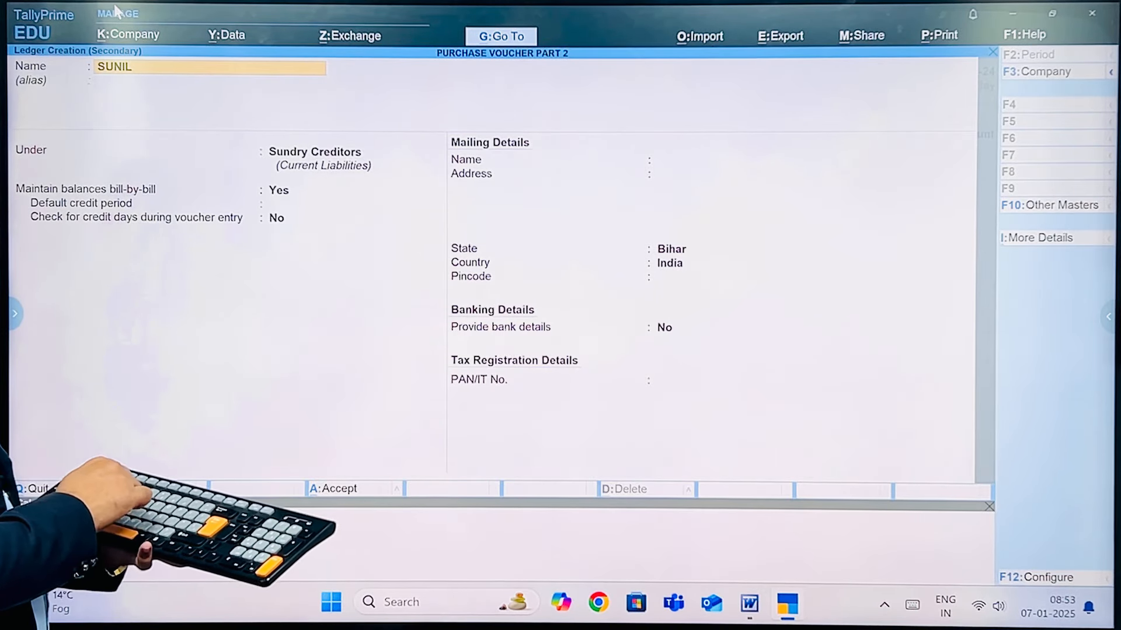
type(" TRA SC")
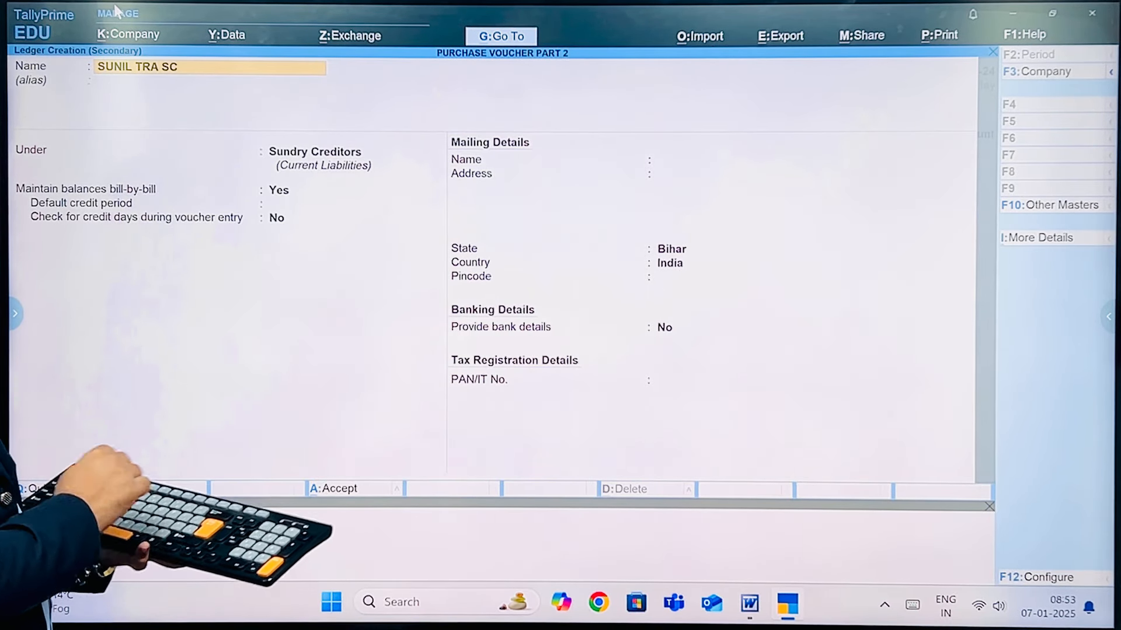
key("Return")
key("Return")
key("Return")
key("Return")
key("ctrl+a")
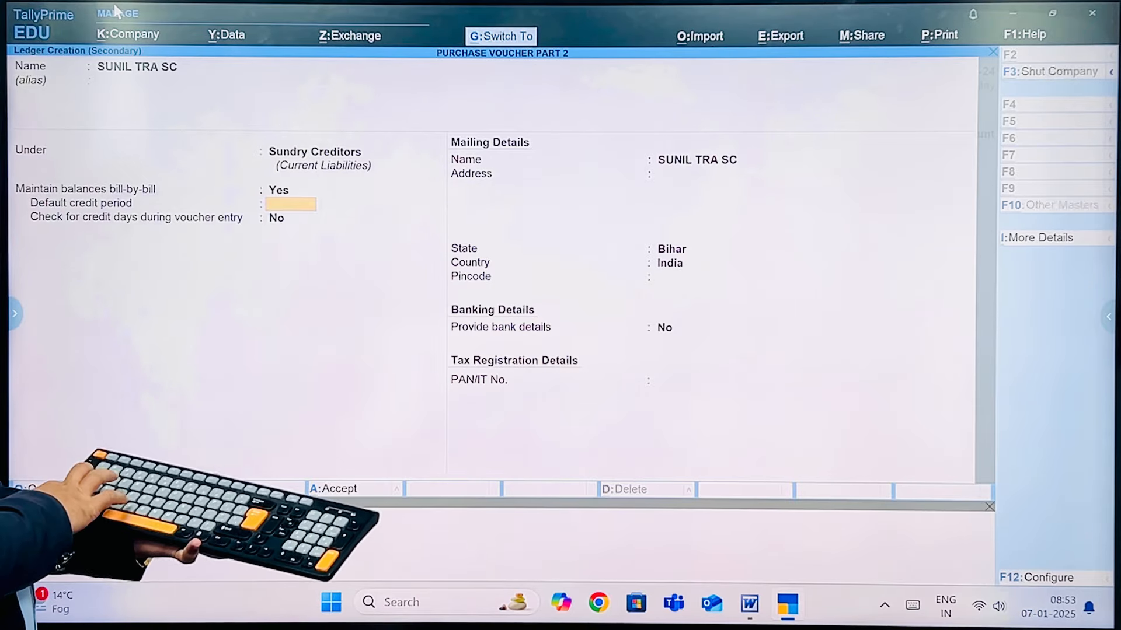
key("ctrl+a")
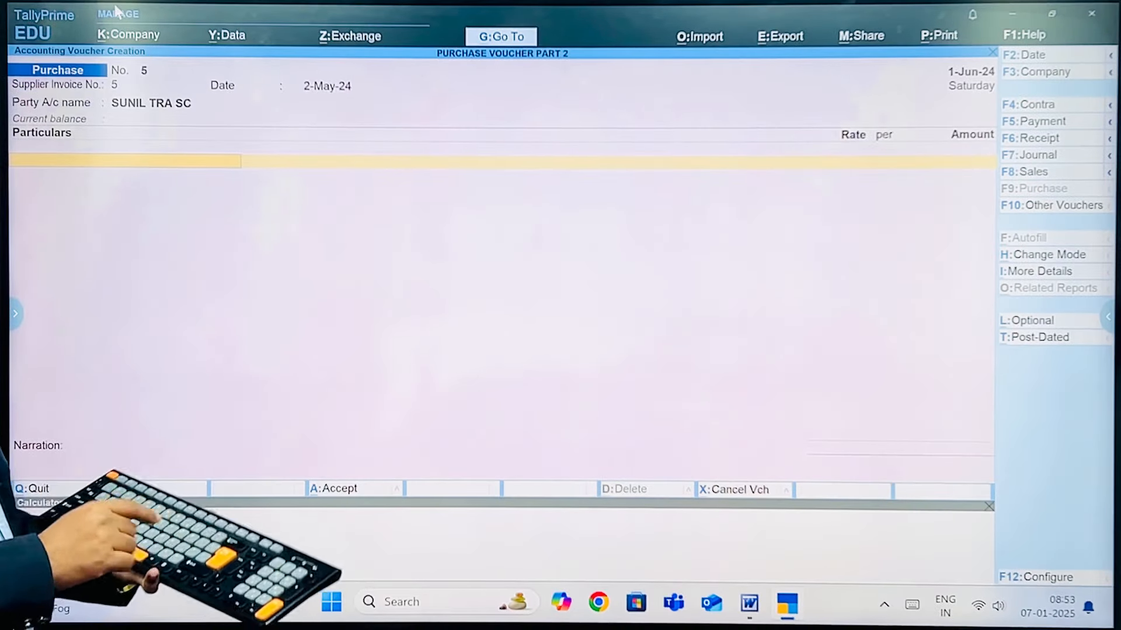
Add the GOODS ledger to the purchase with an amount of 100000.
type("G")
key("Return")
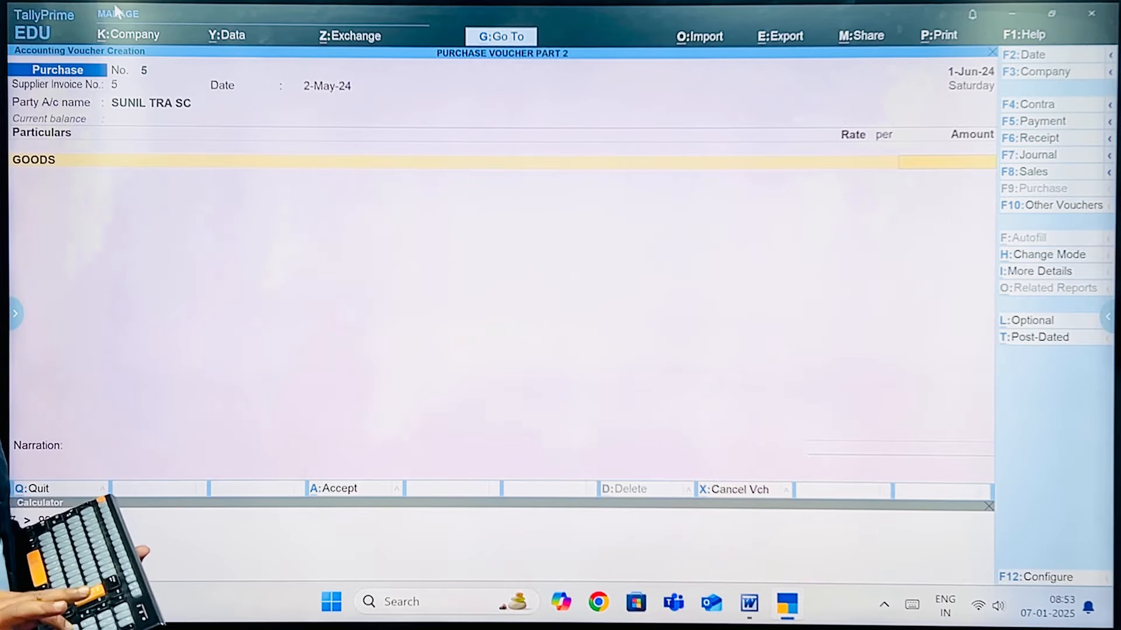
type("100000")
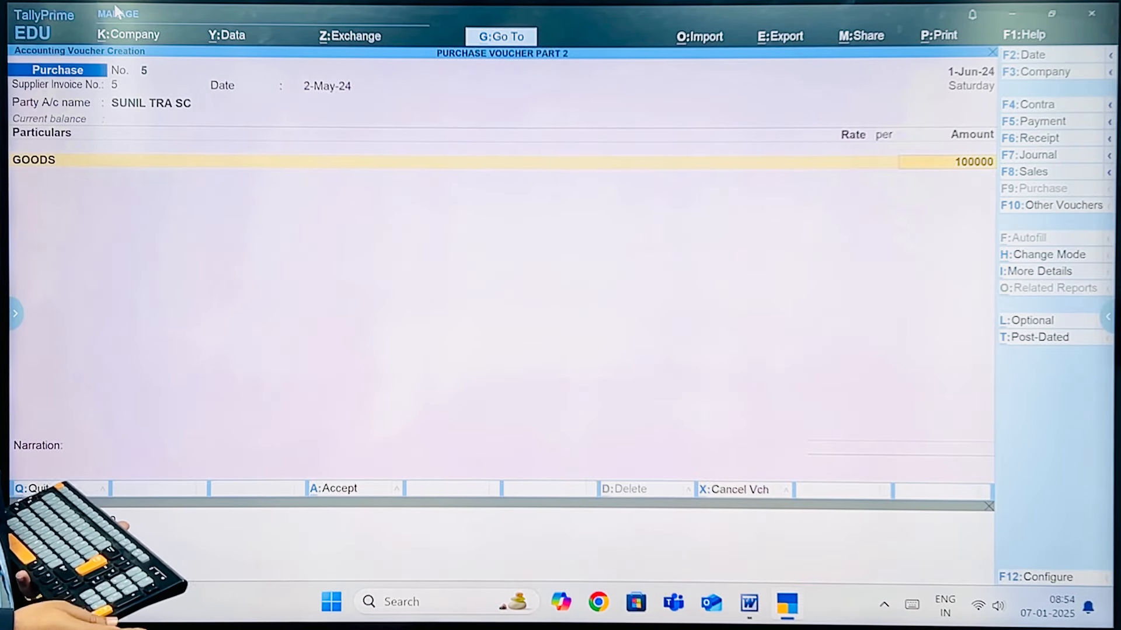
key("Return")
Allocate the full amount to New Ref 5 for SUNIL TRA SC and save the purchase voucher.
key("Return")
key("Return")
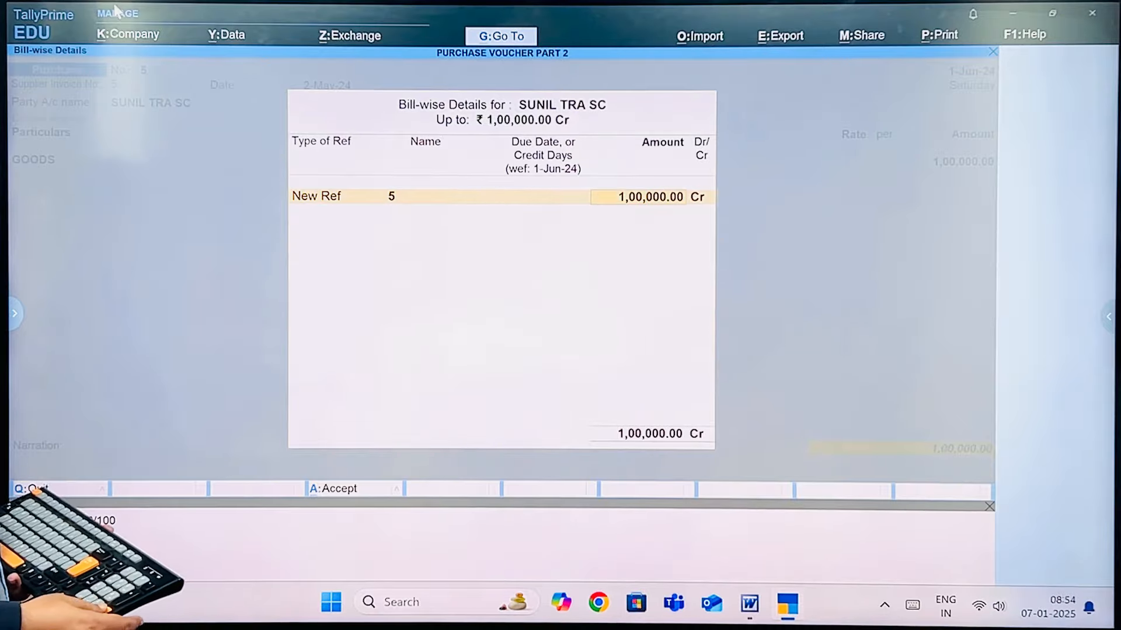
key("Return")
key("Return")
key("Return")
key("Return")
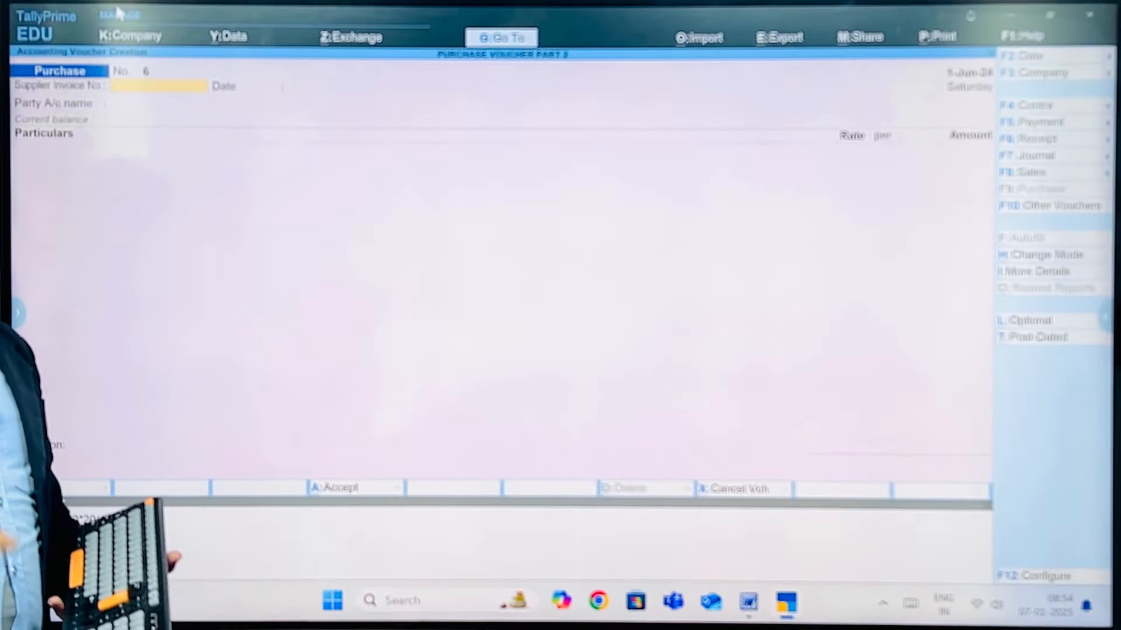
Start a payment voucher and set its entry mode to Double Entry.
key("F5")
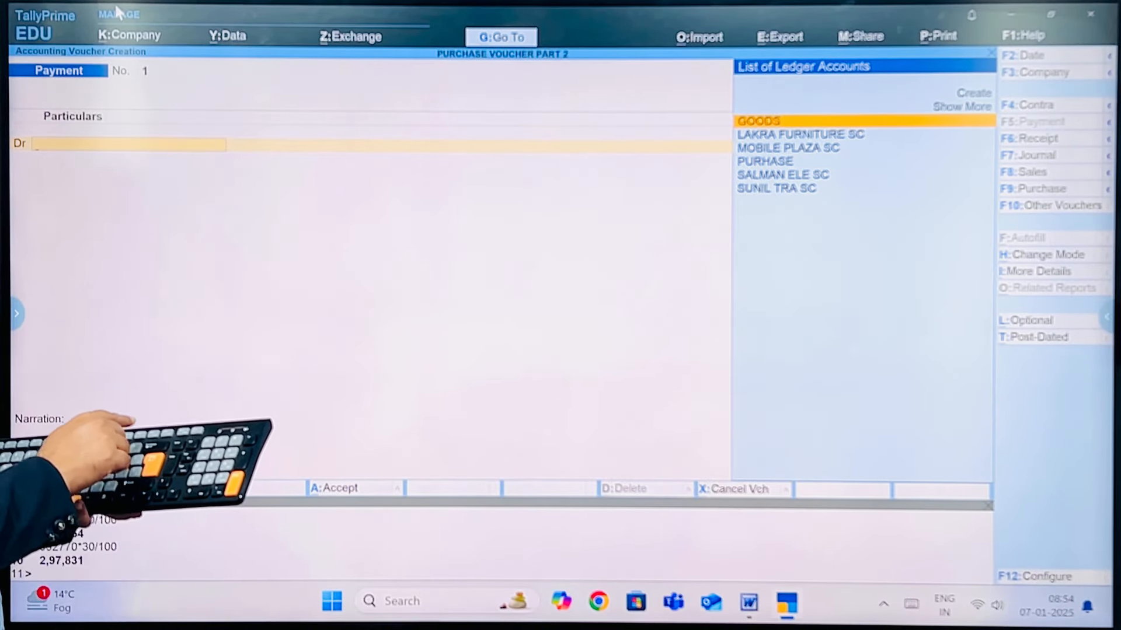
key("F12")
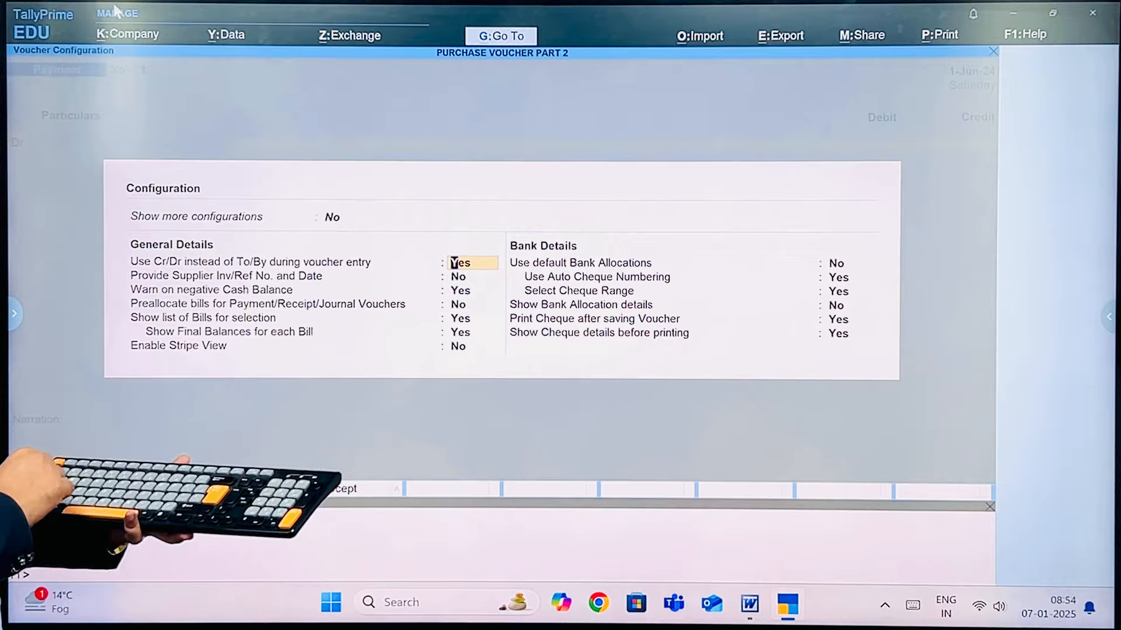
key("Escape")
key("ctrl+h")
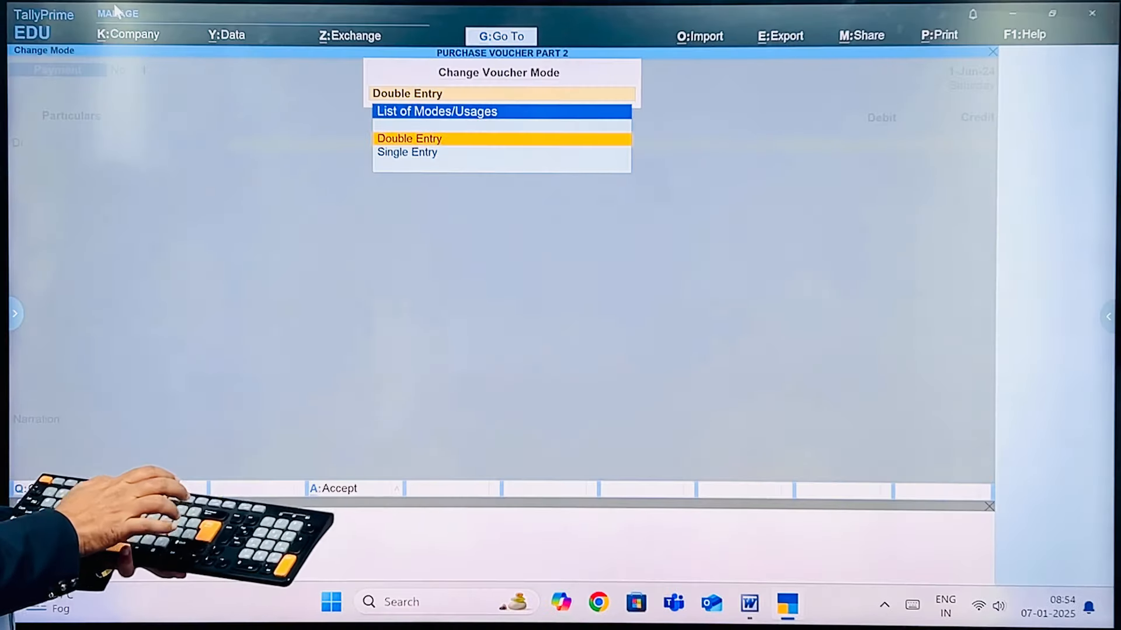
key("Return")
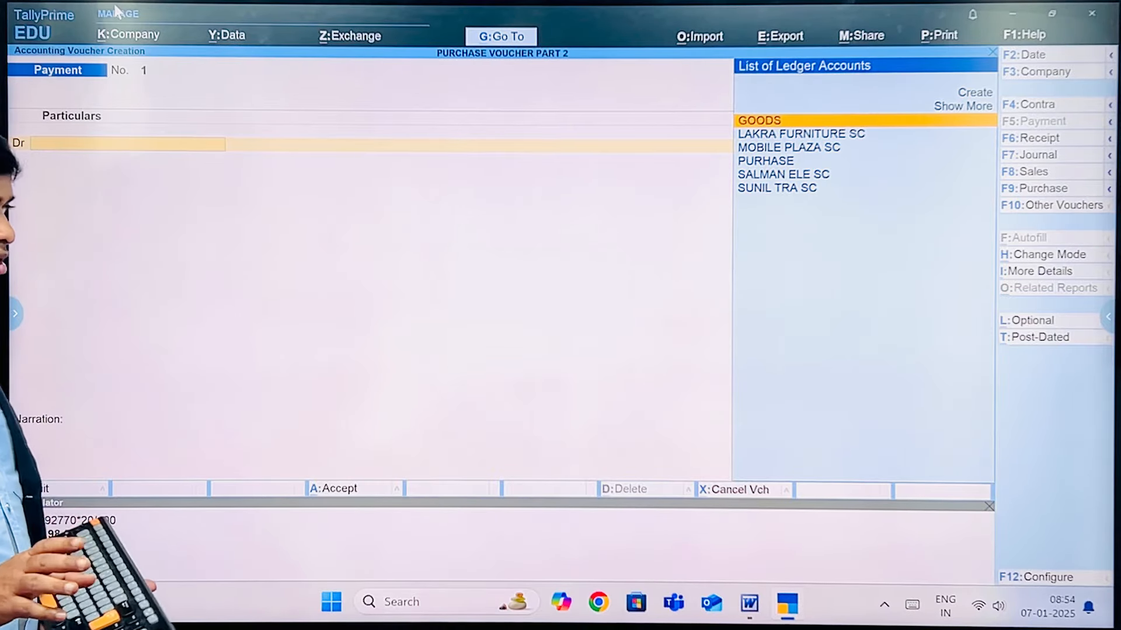
Debit SUNIL TRA SC with 90000 and allocate the payment against pending bill 5.
type("SUN")
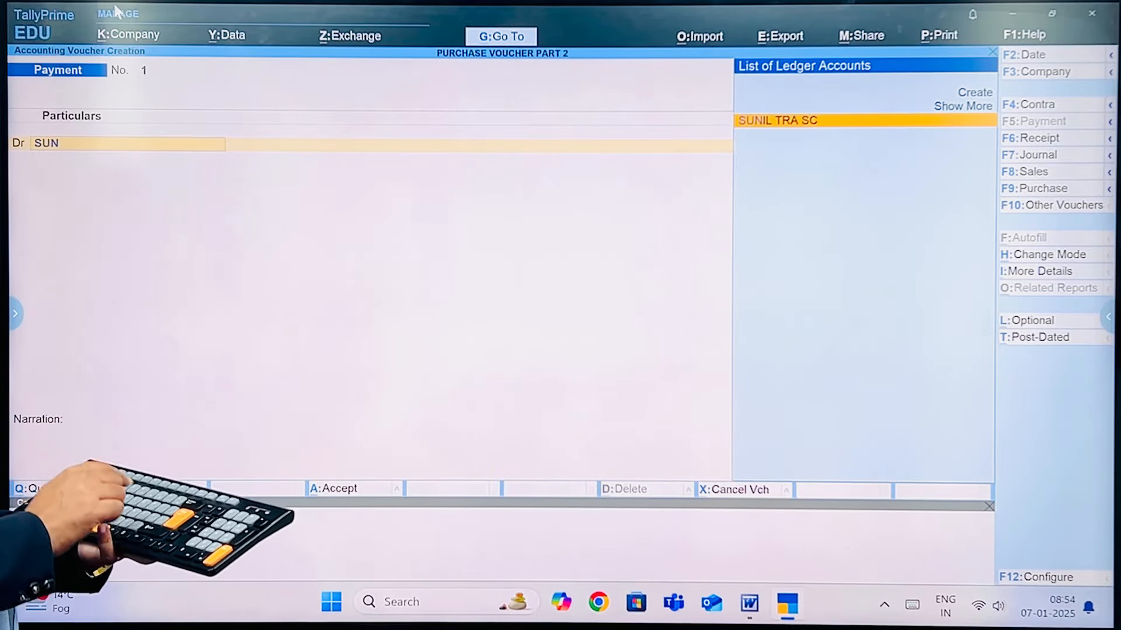
key("Return")
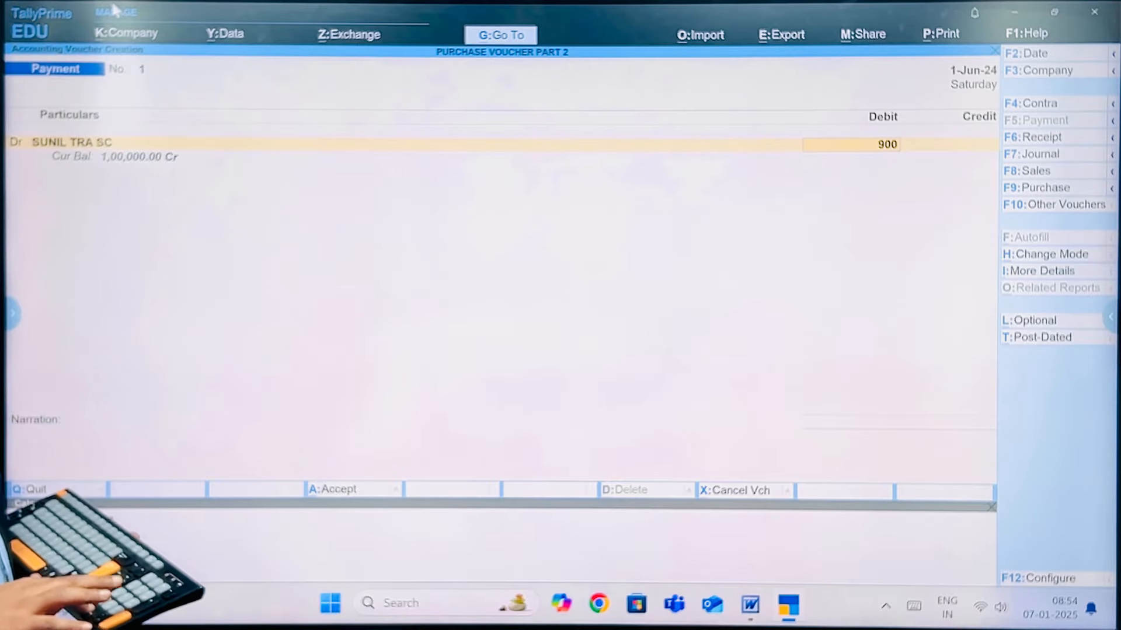
key("Return")
key("Return")
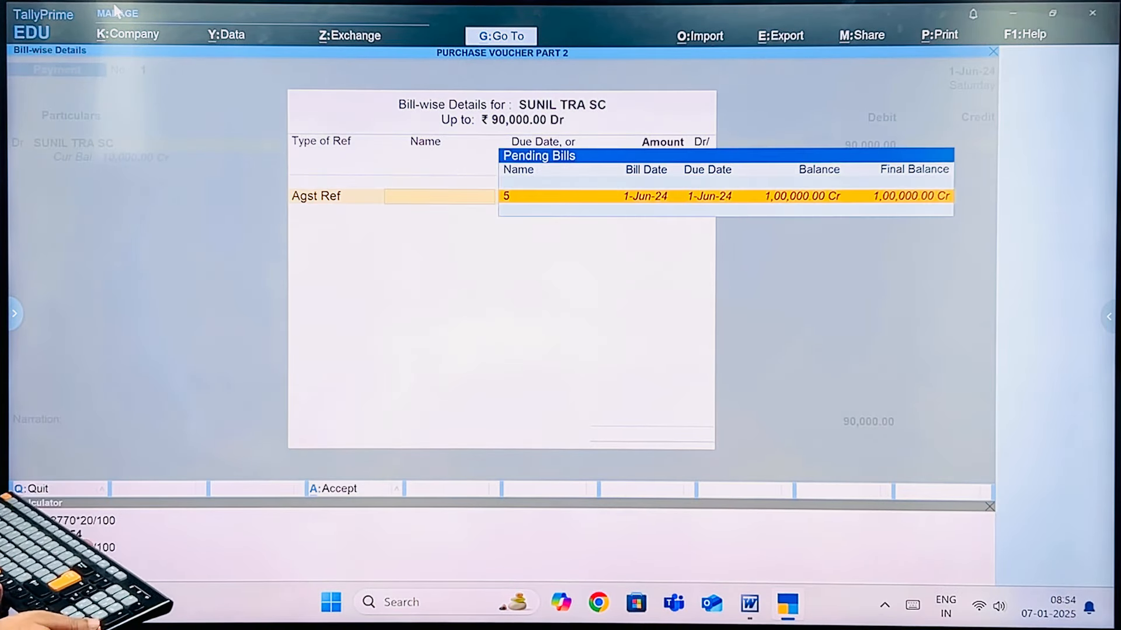
key("Return")
key("Return")
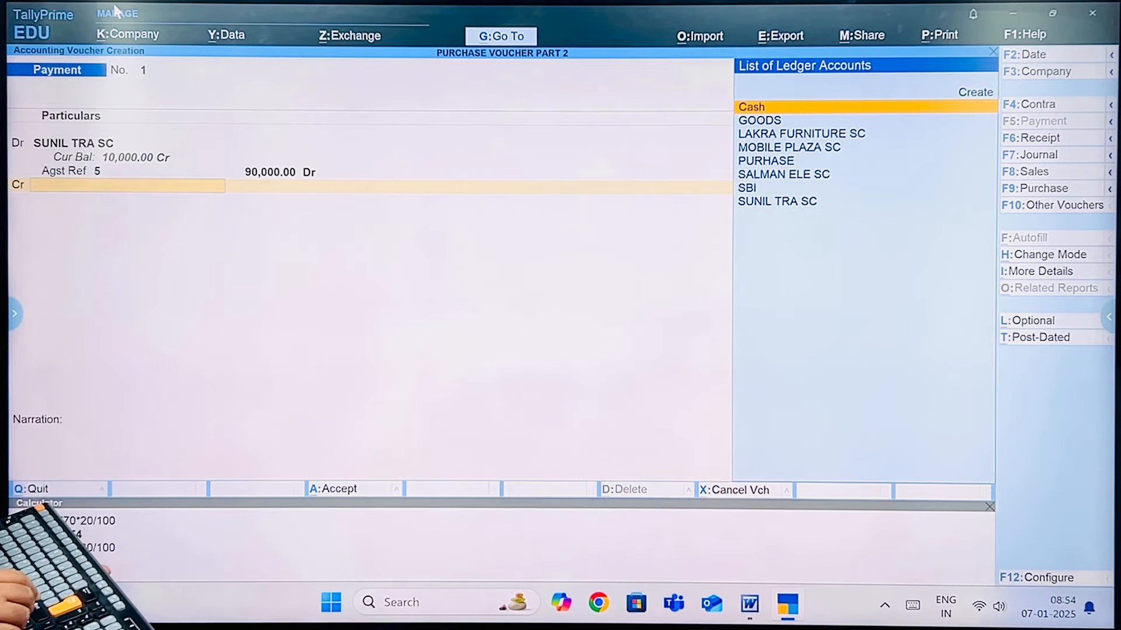
Credit Cash with 20000 in the payment voucher.
type("CASH")
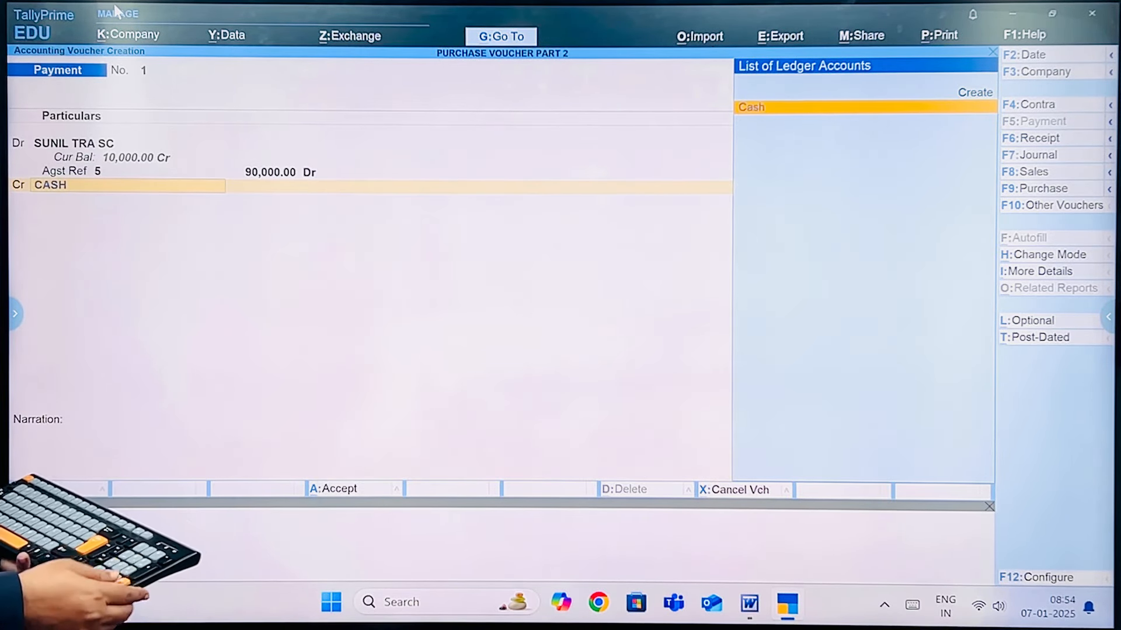
key("Return")
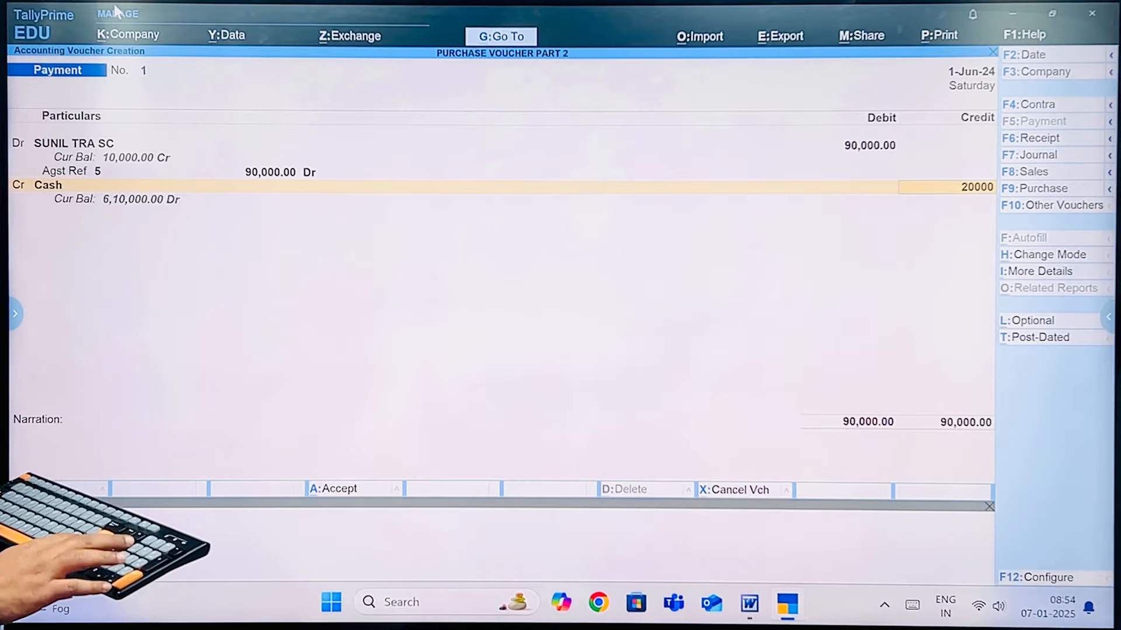
key("Return")
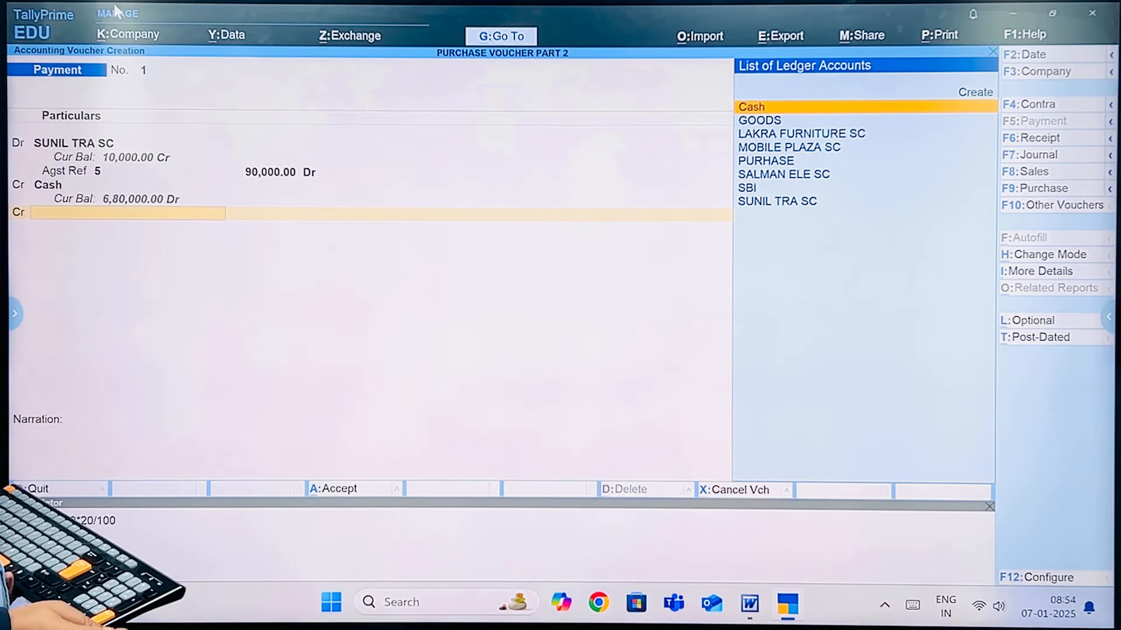
Credit SBI with 40000 and accept the bank allocation as a cheque dated 1-Jun-24.
type("SBI")
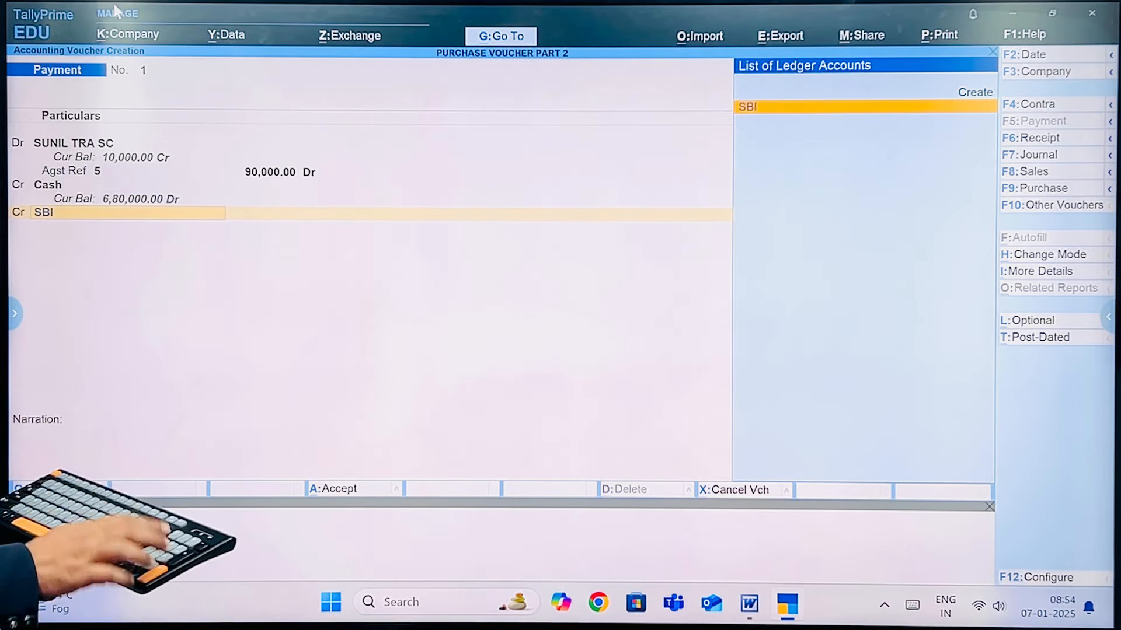
key("Return")
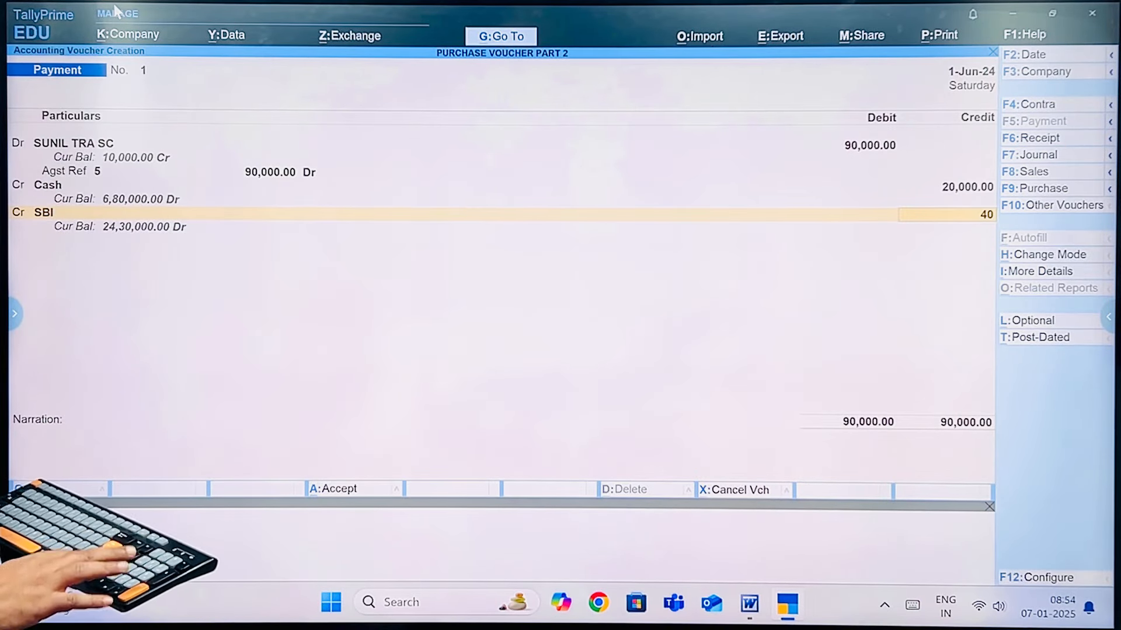
key("Return")
key("Return")
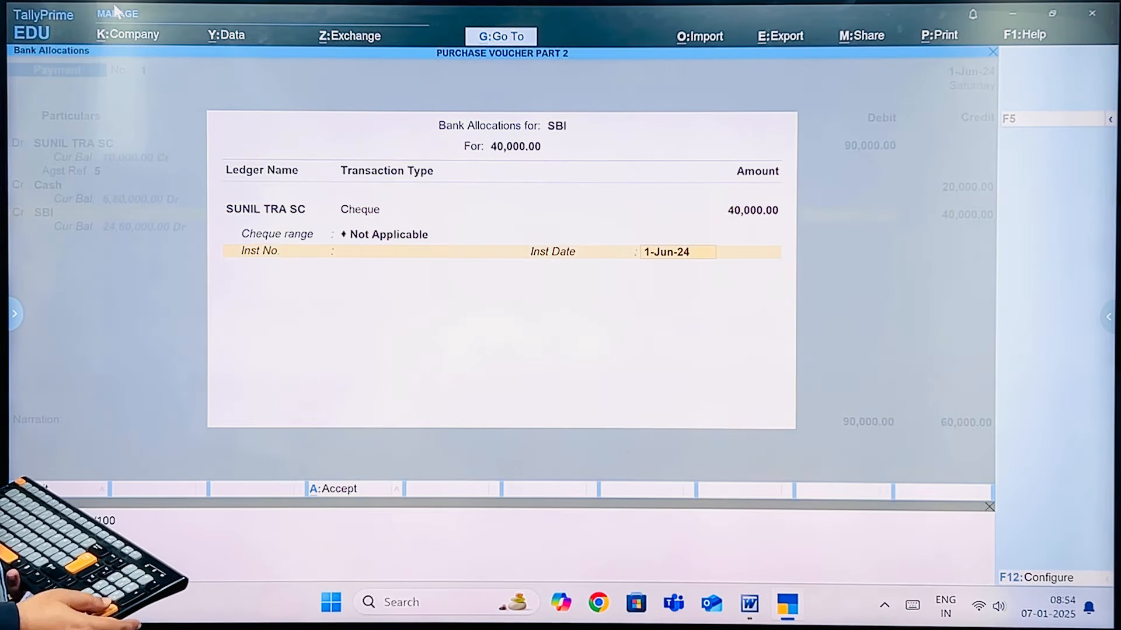
key("Return")
key("Return")
Create a PNB ledger under Bank Accounts for the payment voucher's next credit line.
key("alt+c")
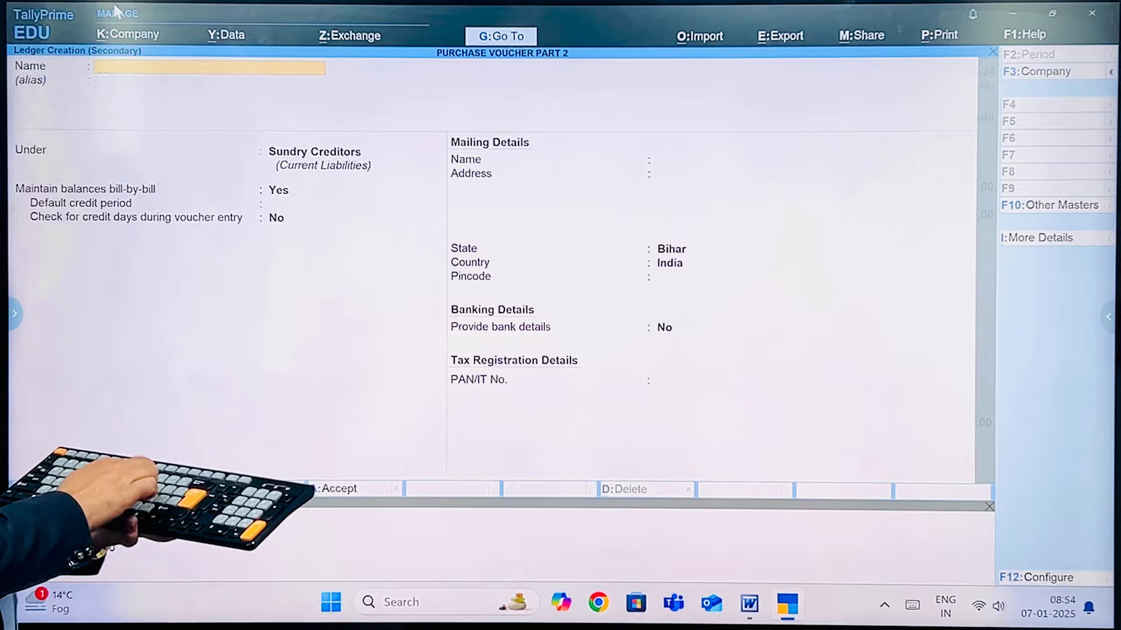
type("PNB")
key("Return")
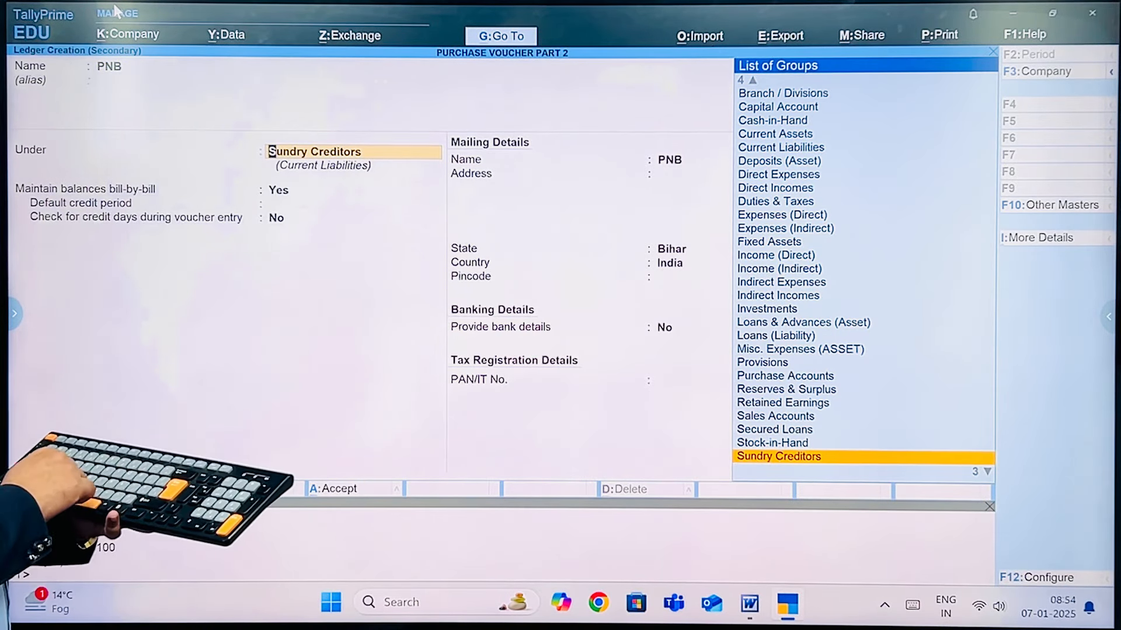
type("B")
key("Return")
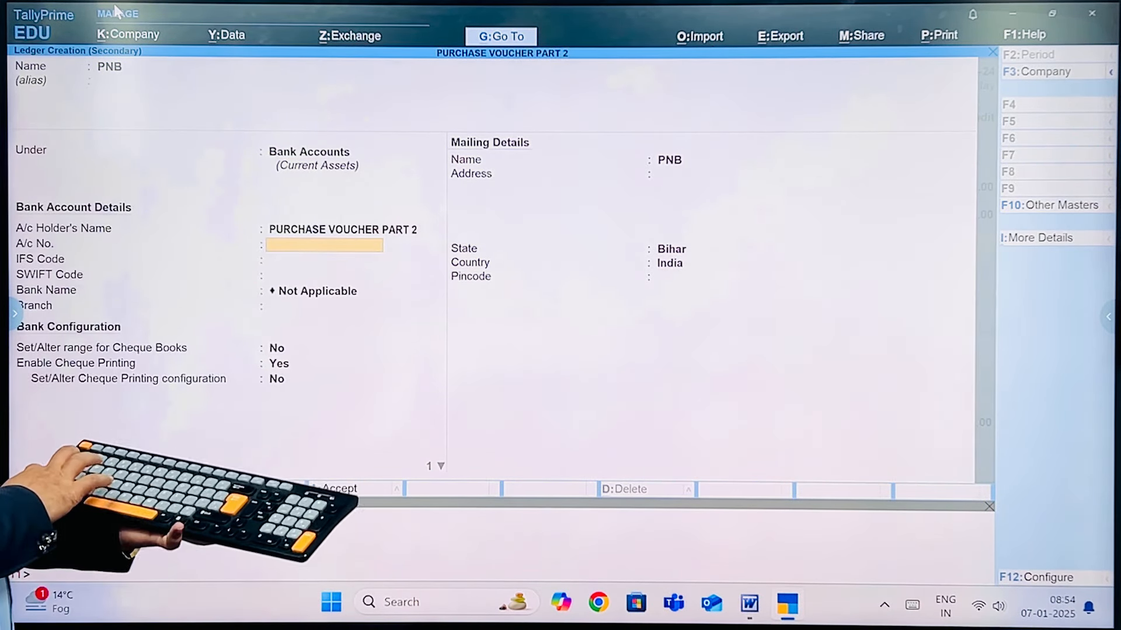
key("ctrl+a")
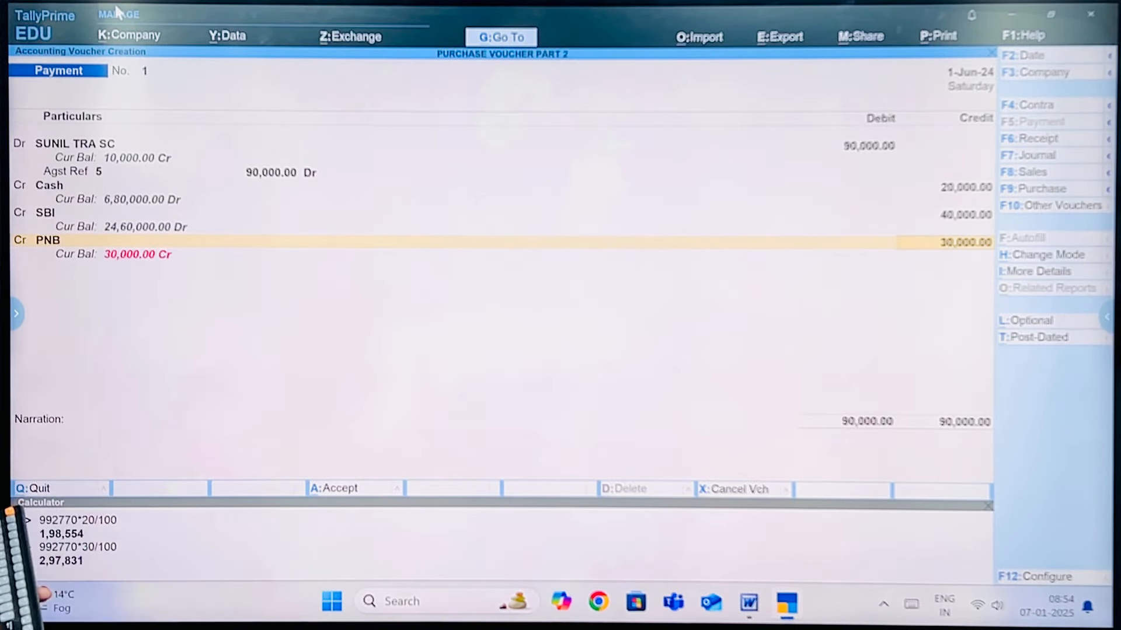
Credit PNB with 30000, accept its bank allocation and save the payment voucher without a narration.
key("Return")
key("Return")
key("ctrl+a")
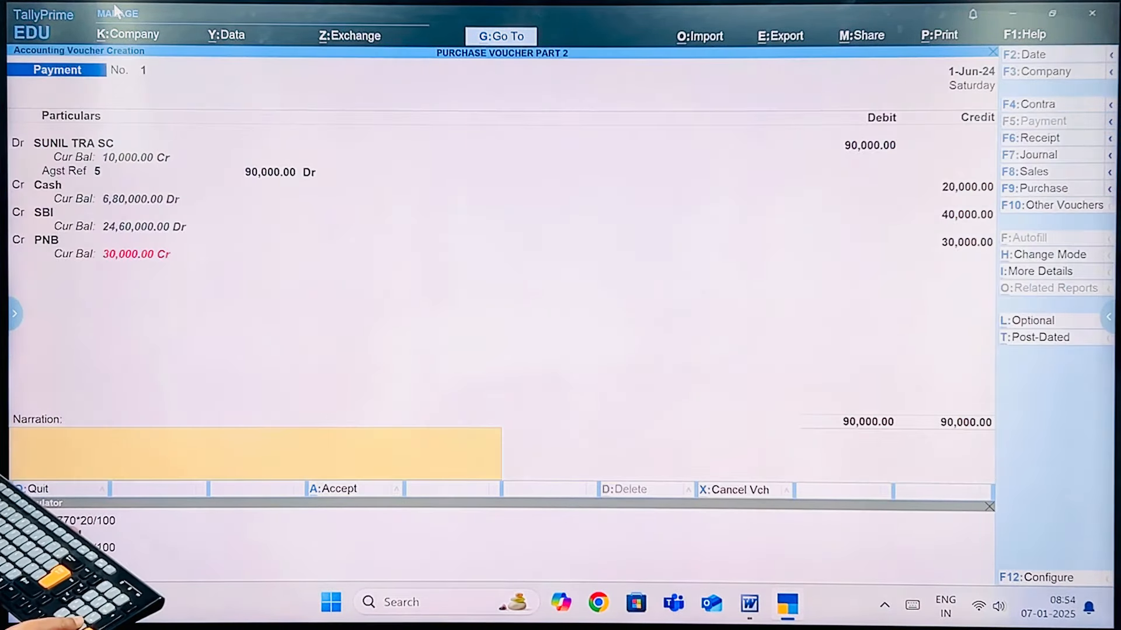
key("Return")
key("Return")
Check the next transaction in the Word document, then start a TallyPrime purchase voucher in item invoice mode.
key("alt+Tab")
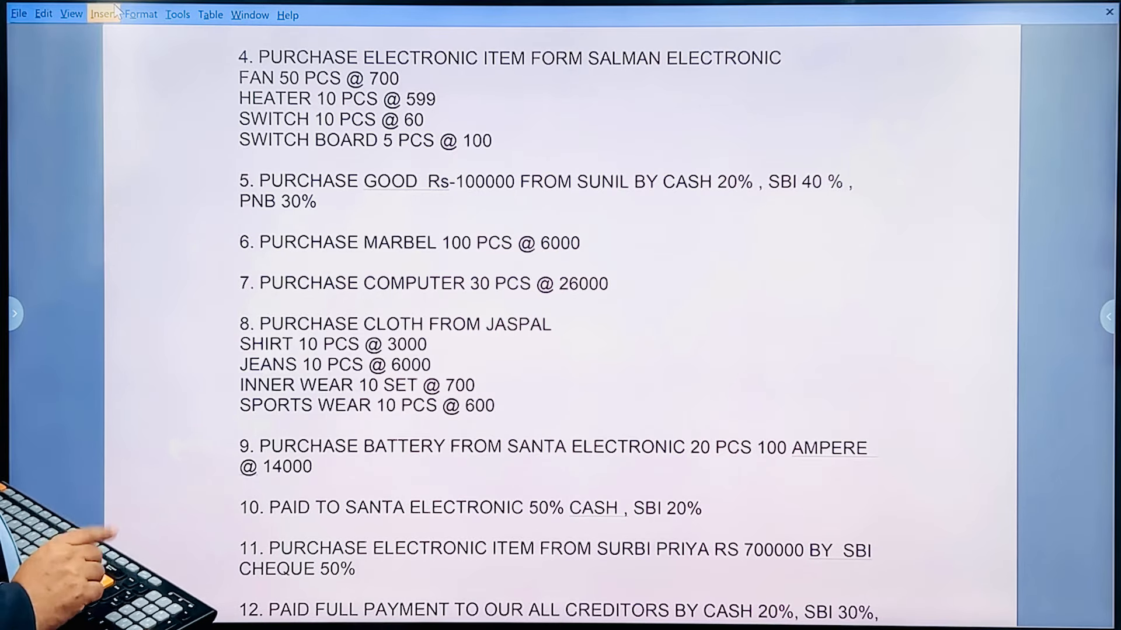
key("alt+Tab")
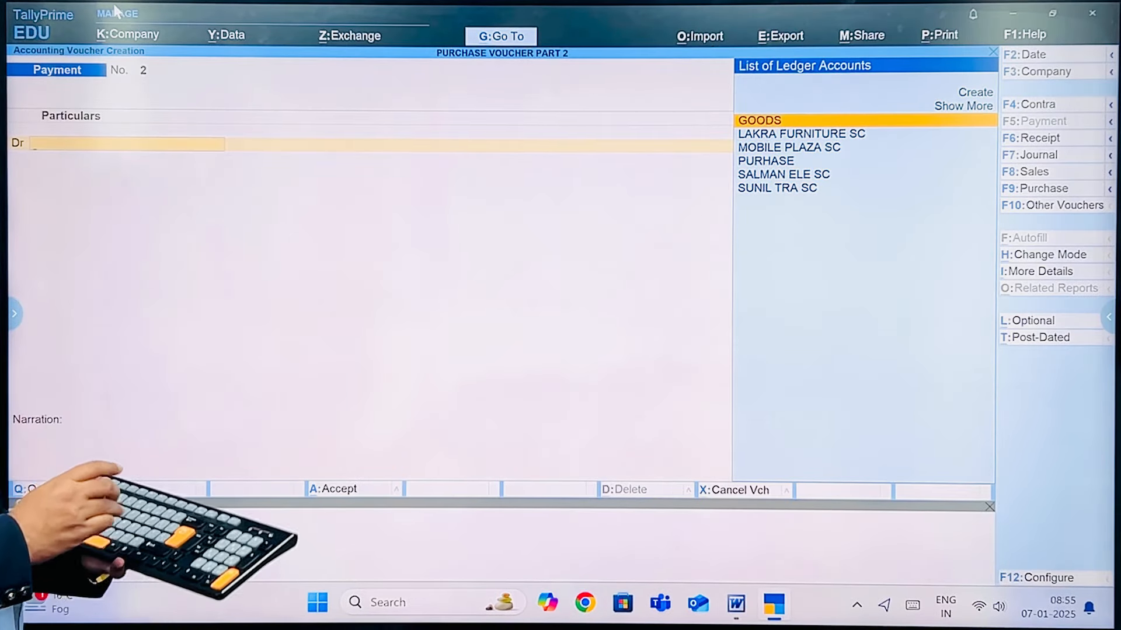
key("F9")
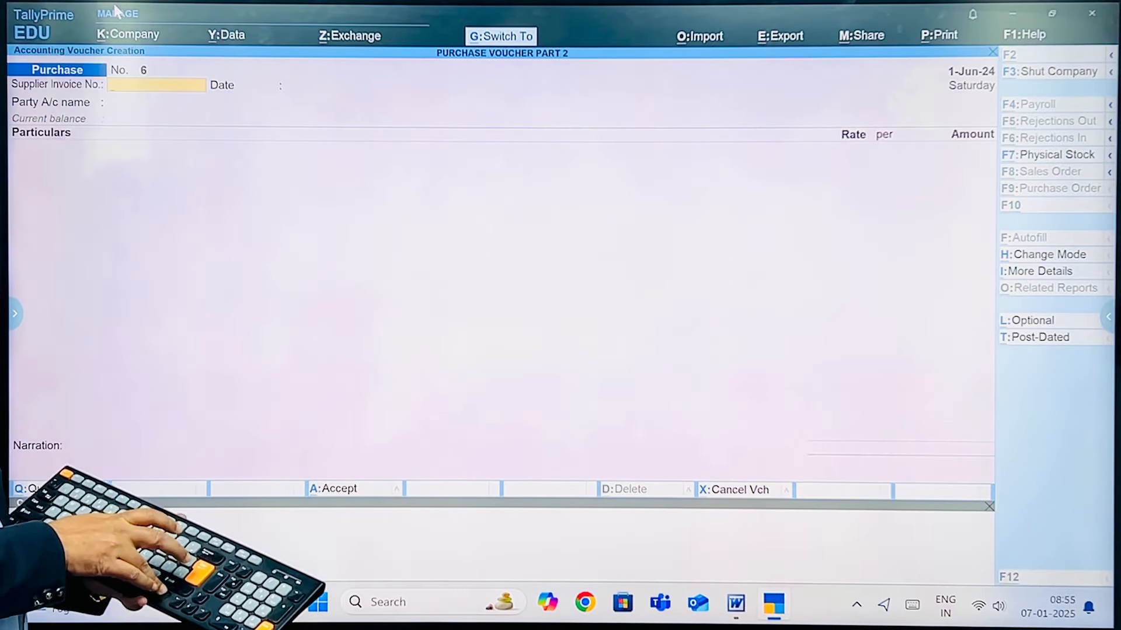
key("ctrl+h")
key("Up")
key("Return")
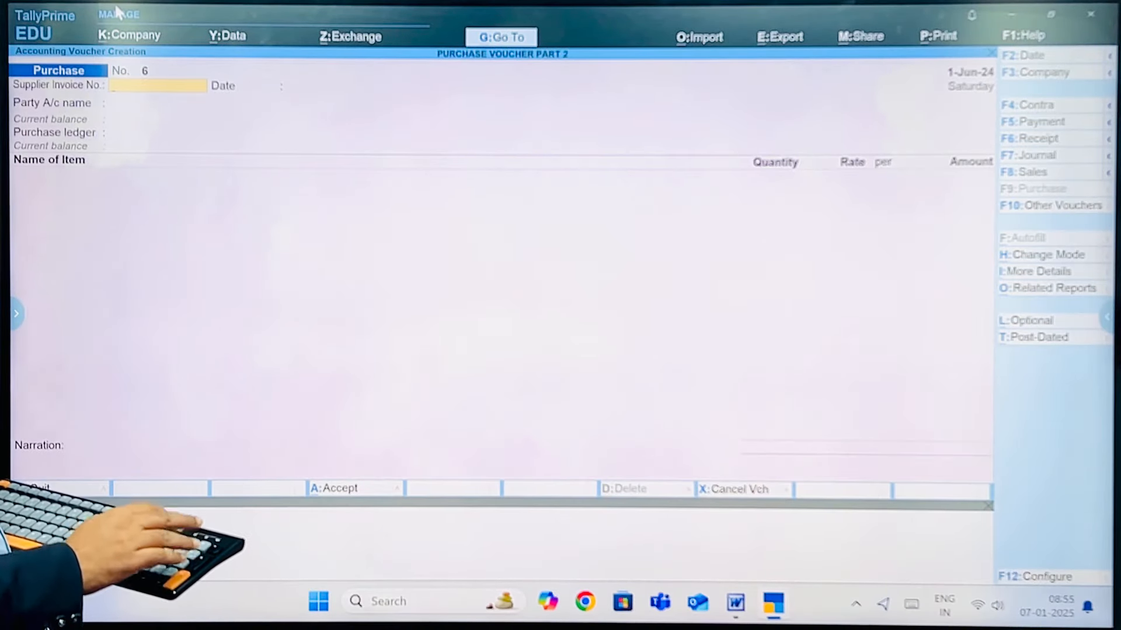
Set supplier invoice number 6 with date 1-Jun-24 and change the voucher date to 2-6-2024.
key("Return")
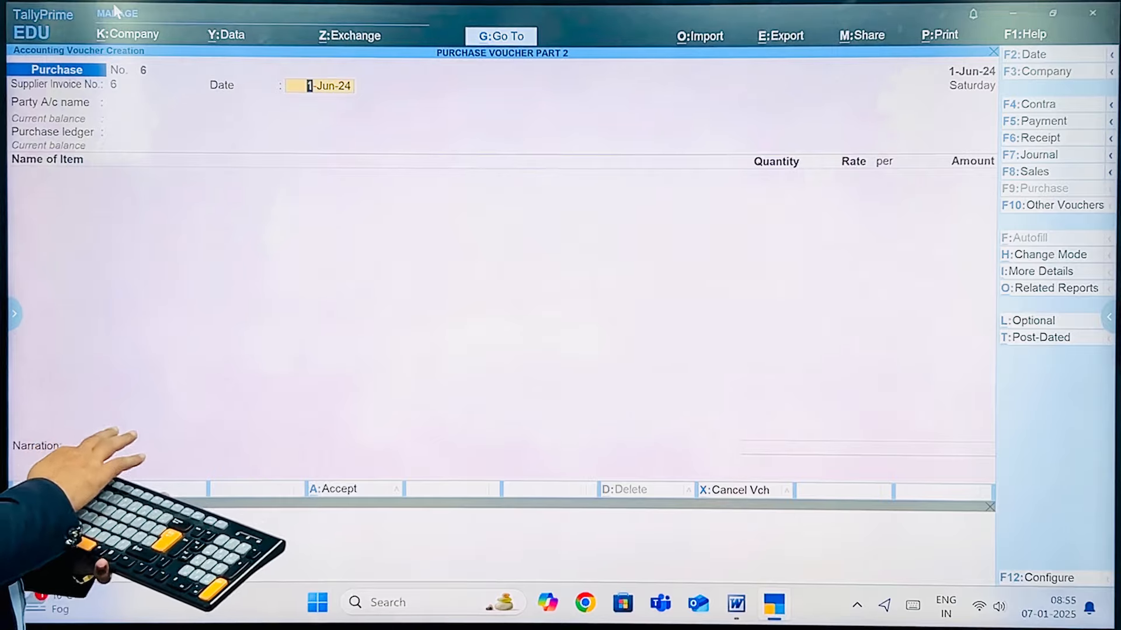
key("F2")
type("2-6-2024")
key("Return")
key("Return")
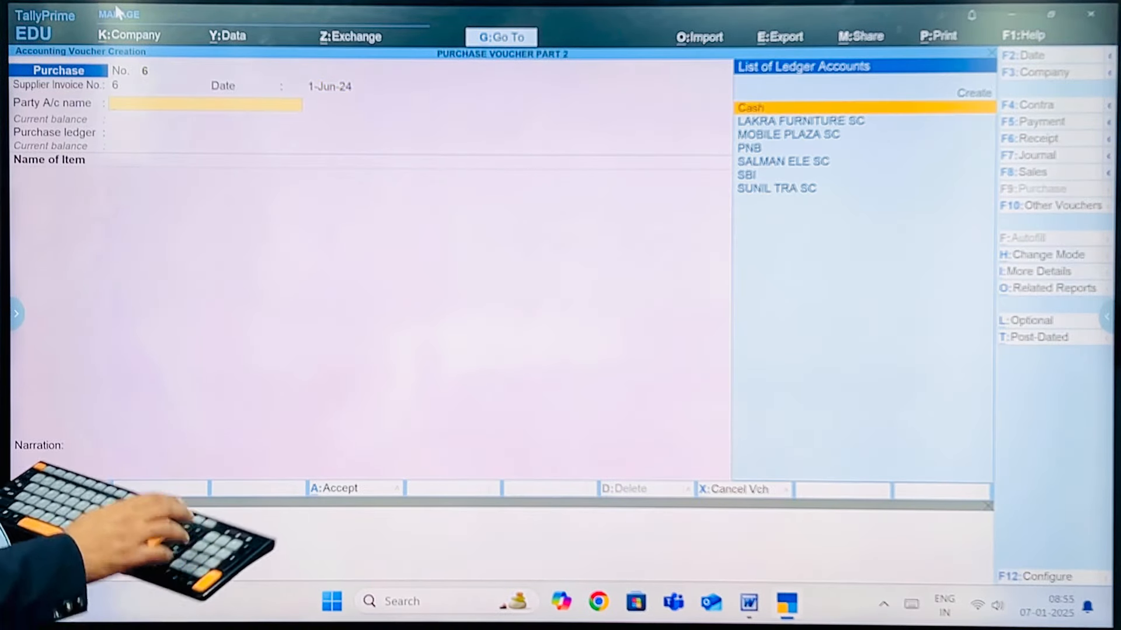
key("alt+c")
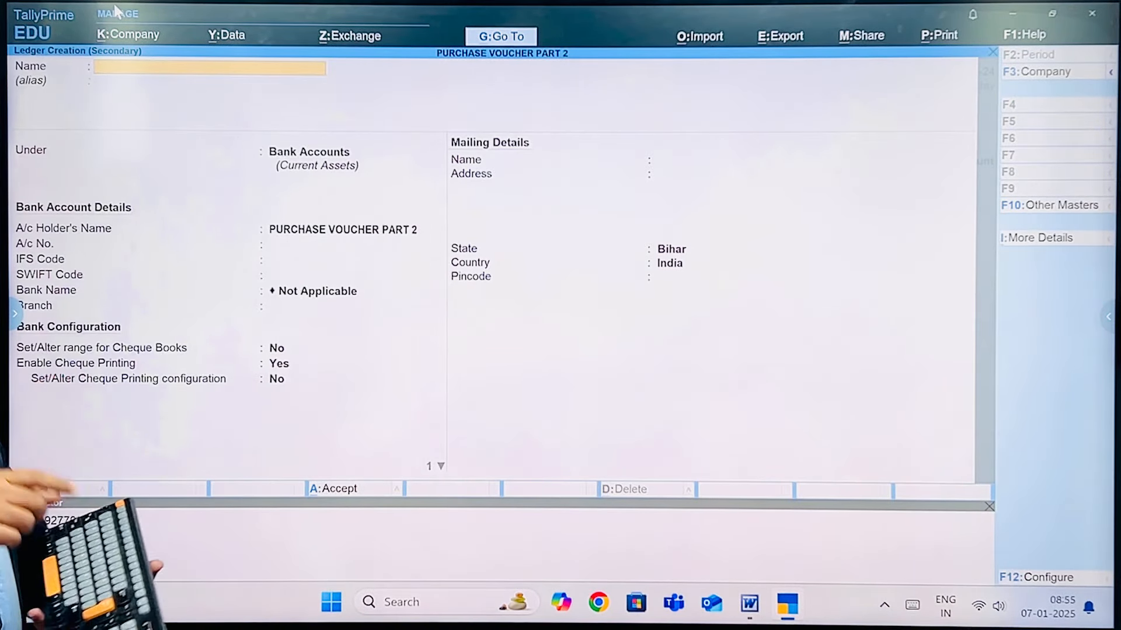
key("alt+Tab")
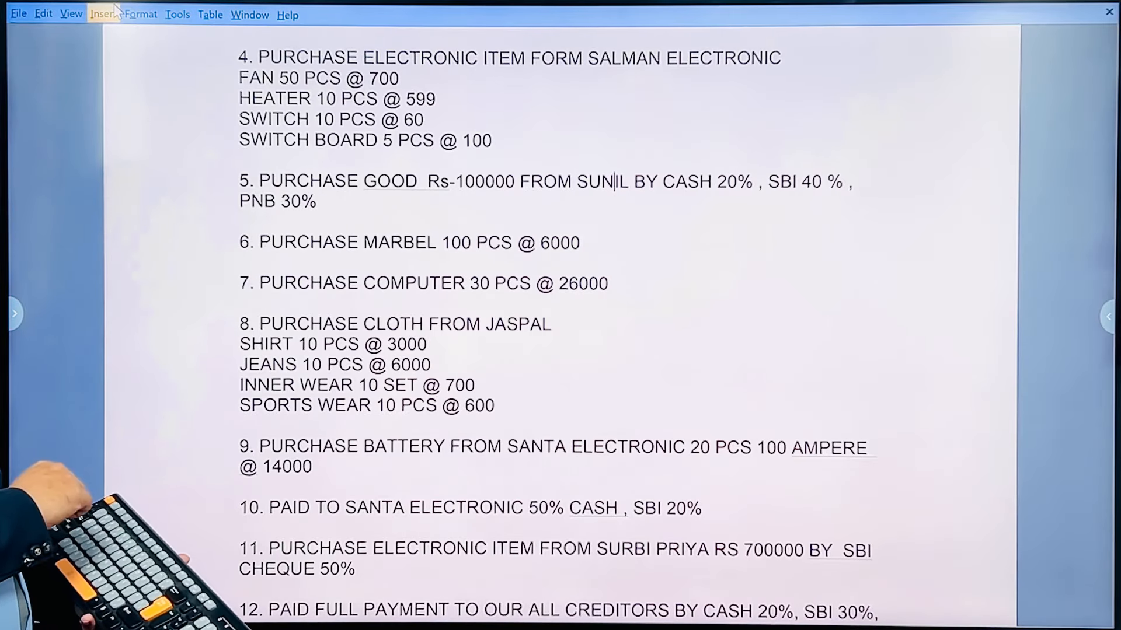
key("alt+Tab")
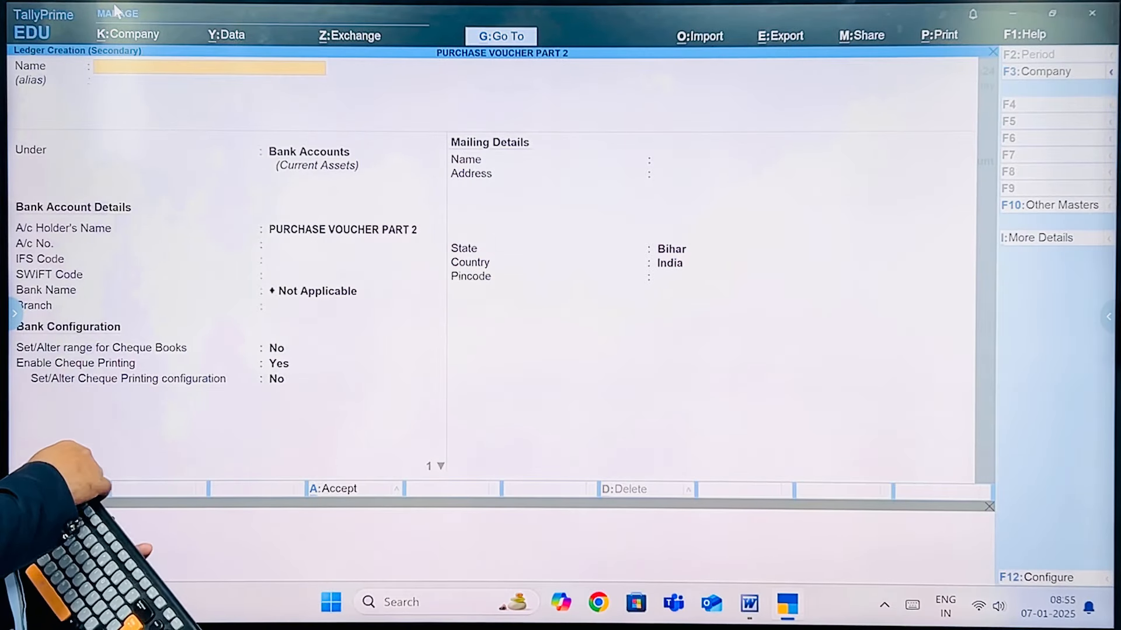
key("Escape")
Select Cash as the party account and accept the receipt and party details left blank.
key("Return")
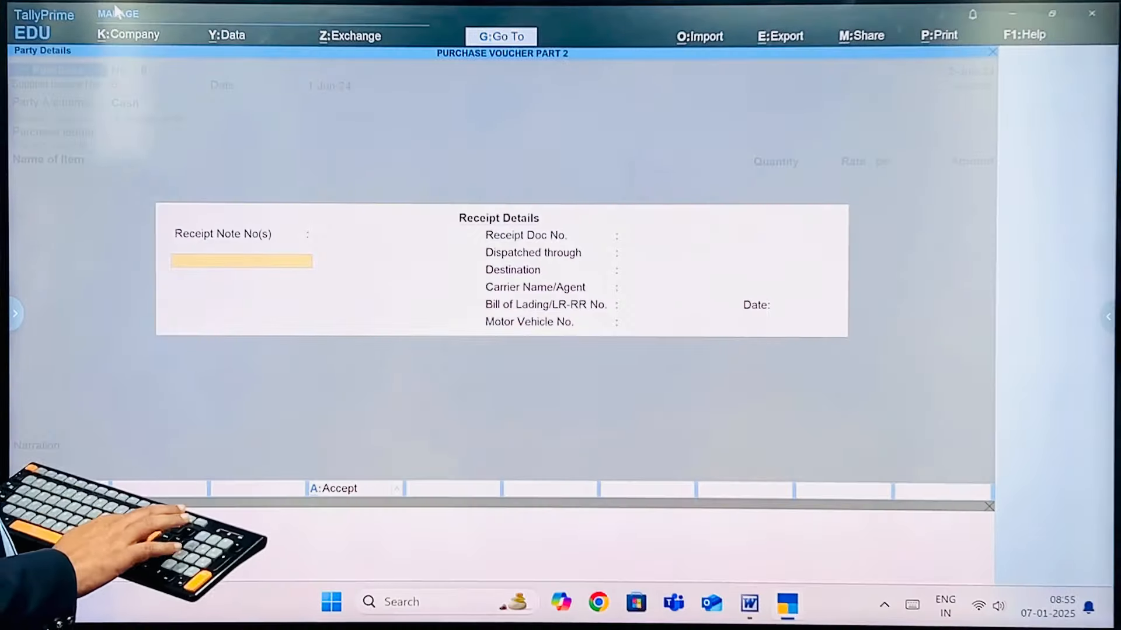
key("Return")
key("Return")
key("Return")
key("Return")
key("Return")
key("Return")
key("Return")
key("Return")
key("Return")
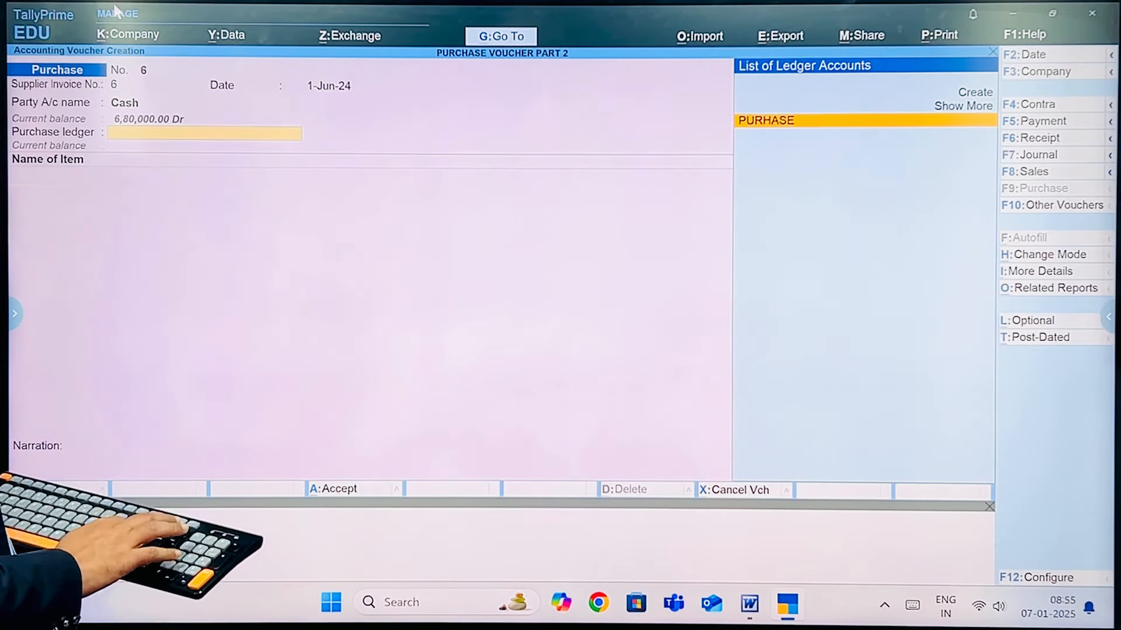
Use PURHASE as the purchase ledger and create the stock item MARBLE under Primary with PCS as its unit.
key("alt+c")
type("M")
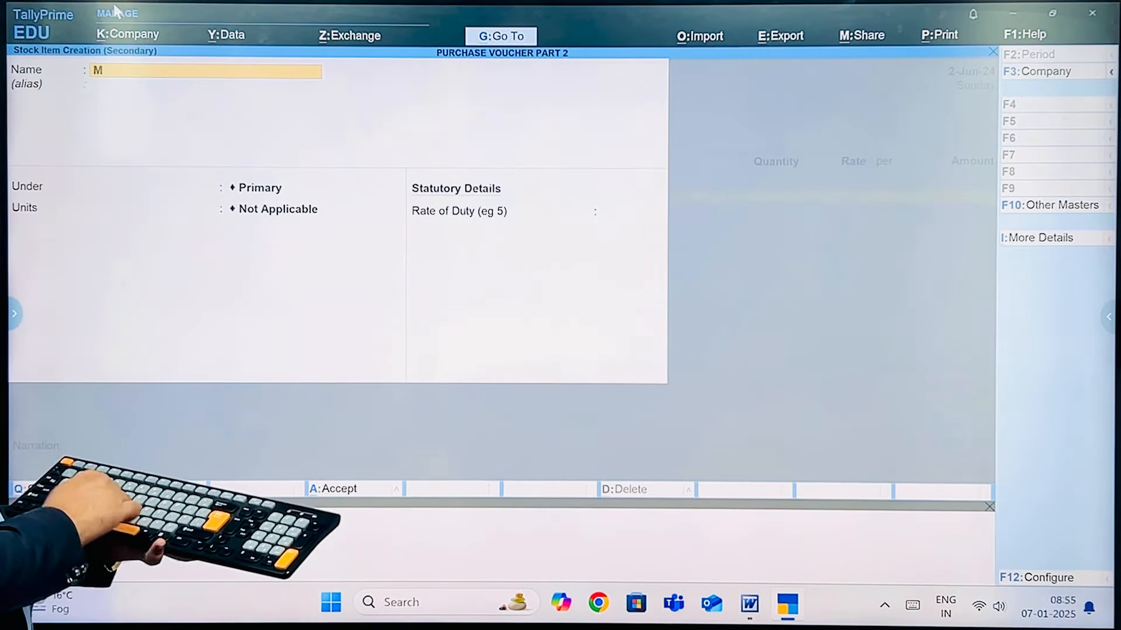
type("ARB")
type("LE")
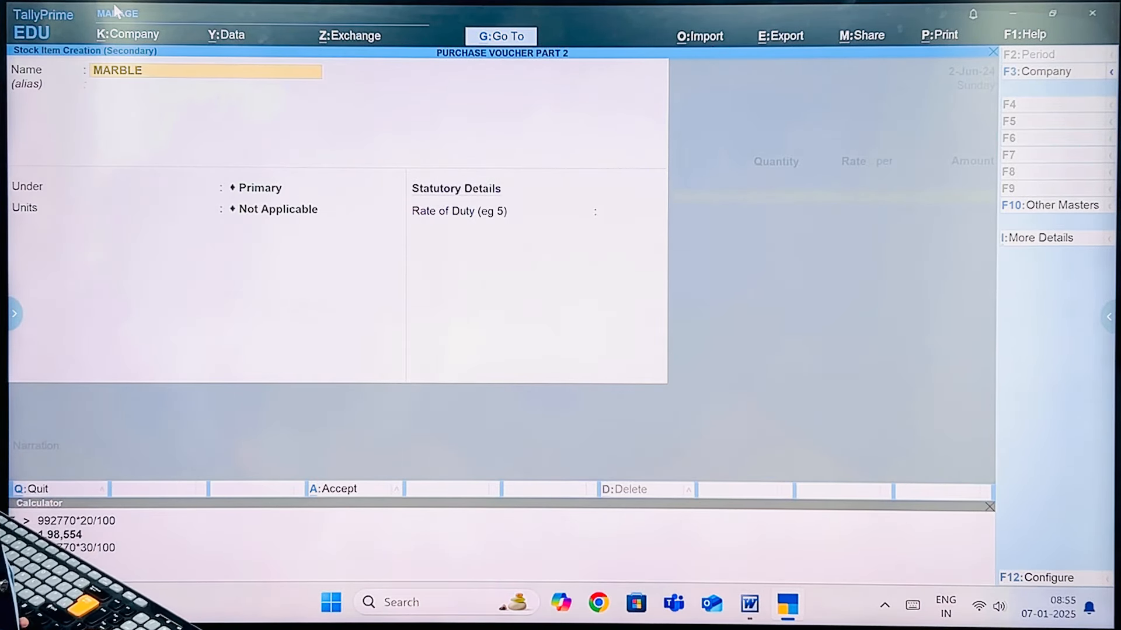
key("Return")
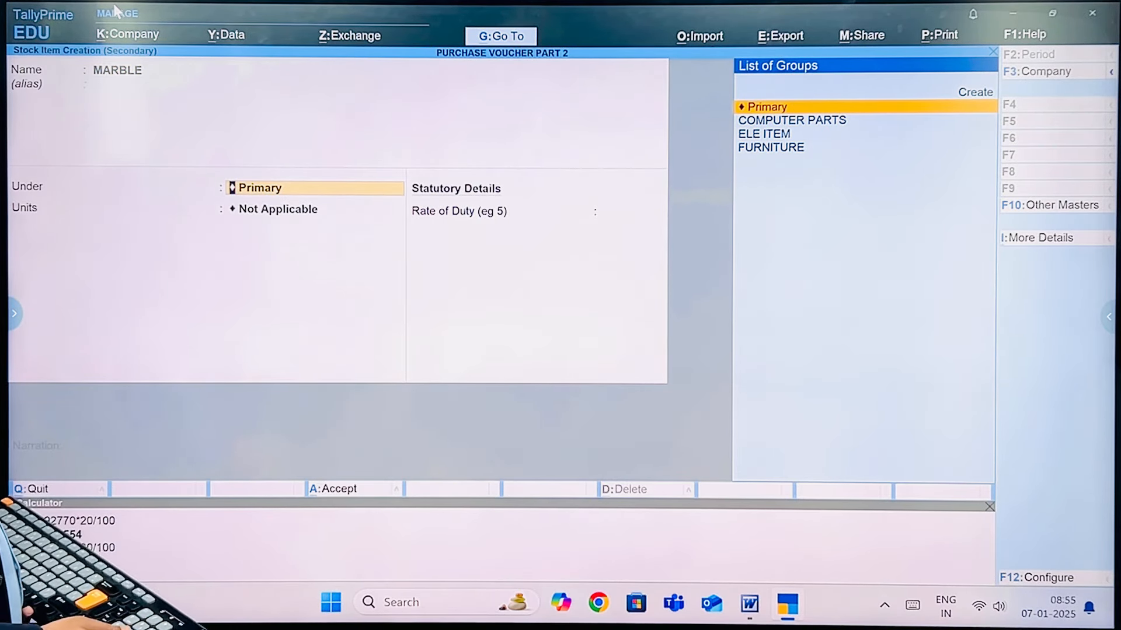
key("Return")
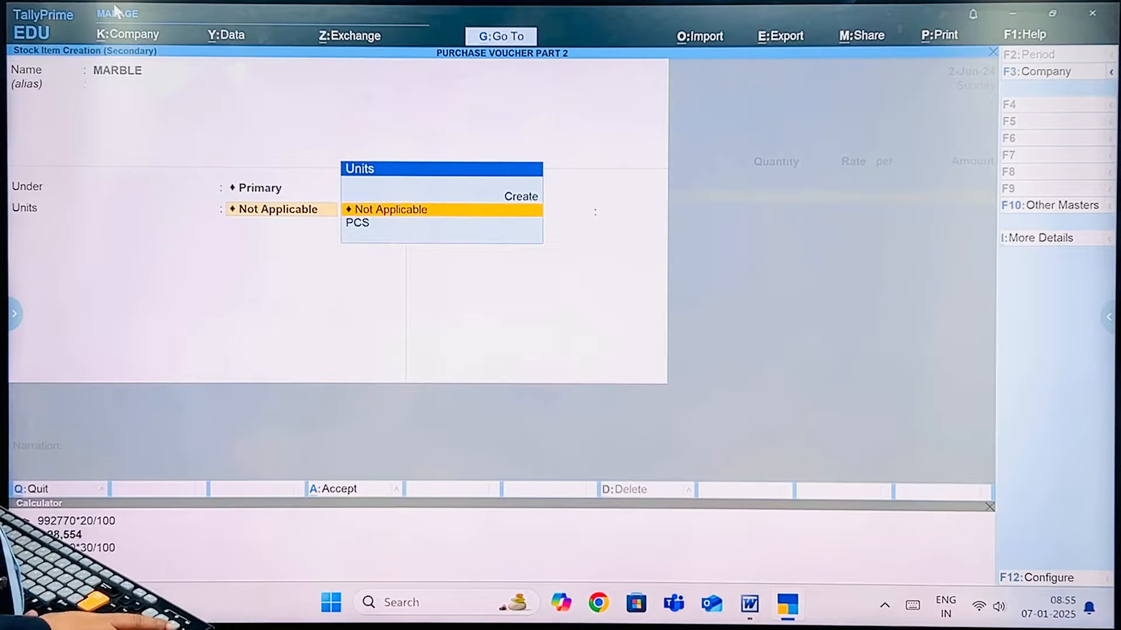
key("Down")
key("Return")
key("Return")
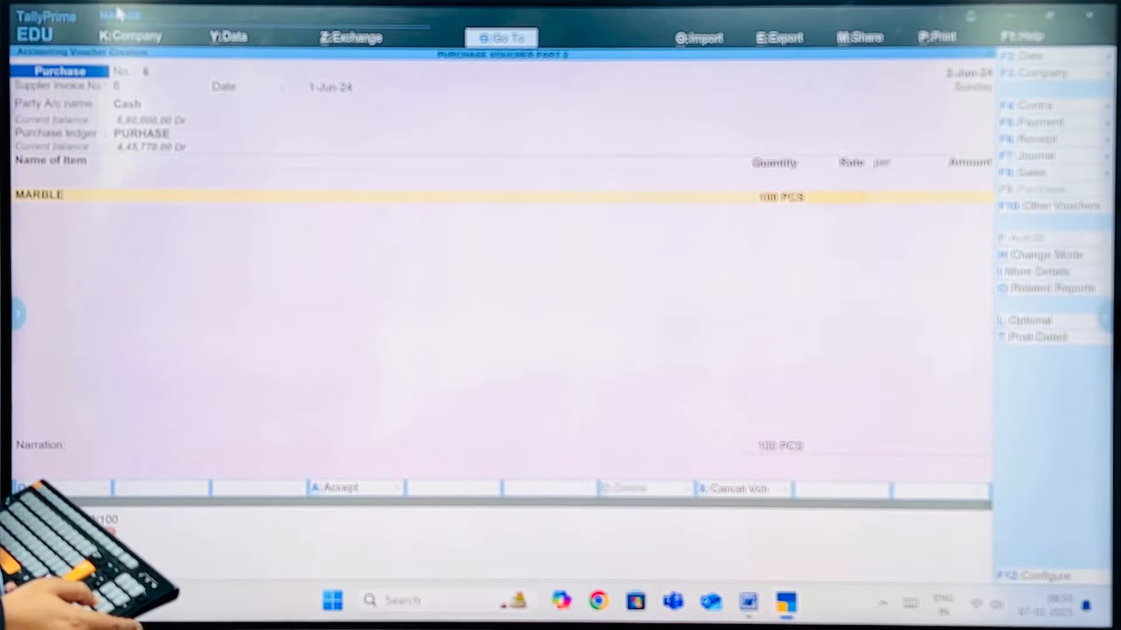
Enter 100 PCS of MARBLE at a rate of 6000 and save the purchase voucher.
key("Return")
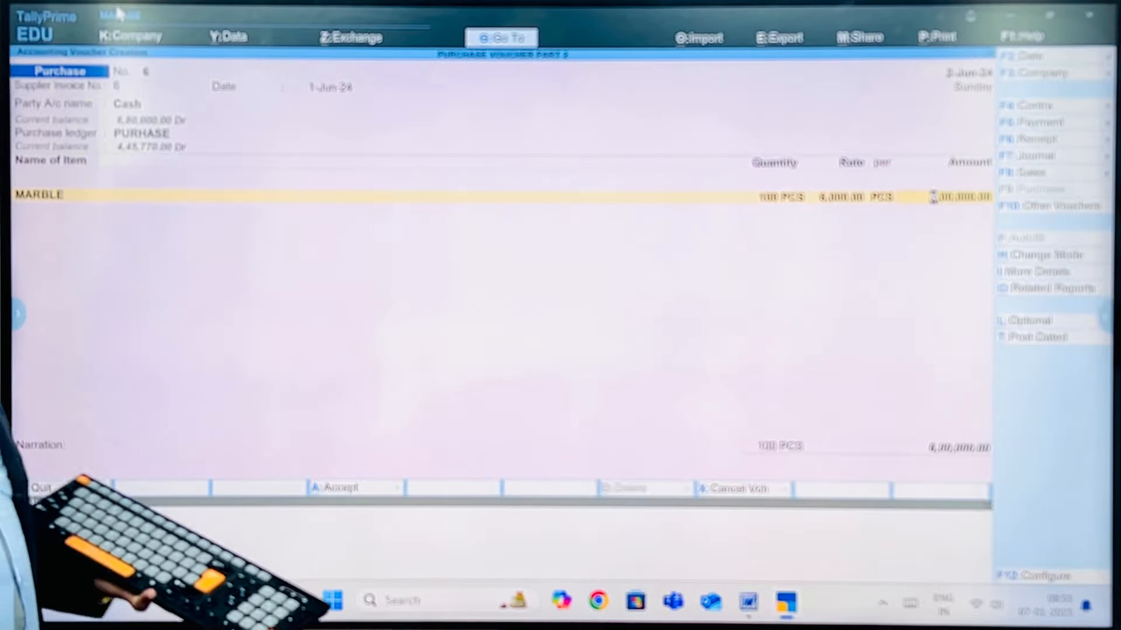
key("Return")
key("Return")
key("Return")
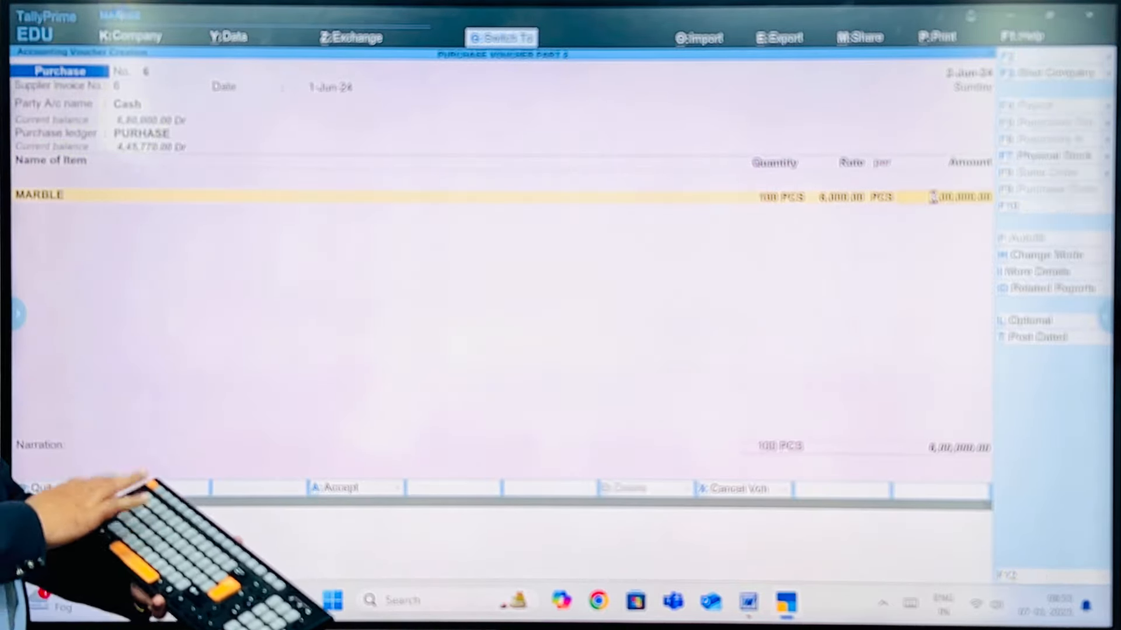
Switch to the Word document and review the remaining transactions through item 13.
key("alt+Tab")
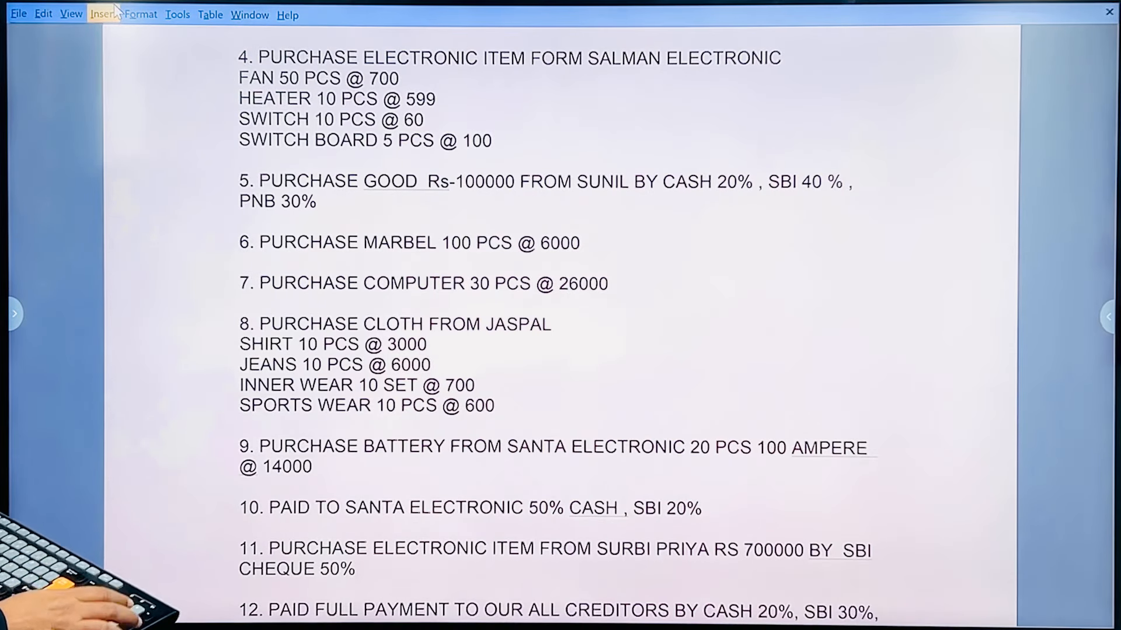
key("Down")
key("Down")
key("Down")
key("Down")
key("Down")
key("Down")
key("Down")
key("Down")
key("Down")
key("Down")
key("Down")
key("Down")
key("Down")
key("Down")
key("Down")
key("Down")
key("Down")
key("Down")
key("Down")
key("Down")
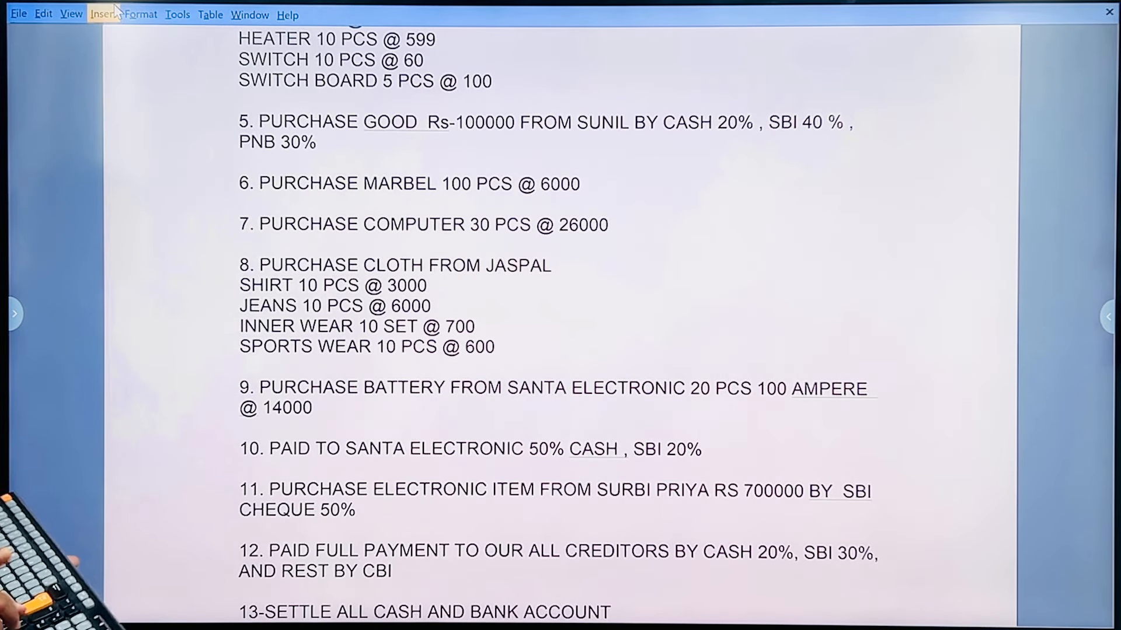
Switch back to TallyPrime and date the new purchase voucher 1-Jul-24 with supplier invoice number 7.
key("alt+Tab")
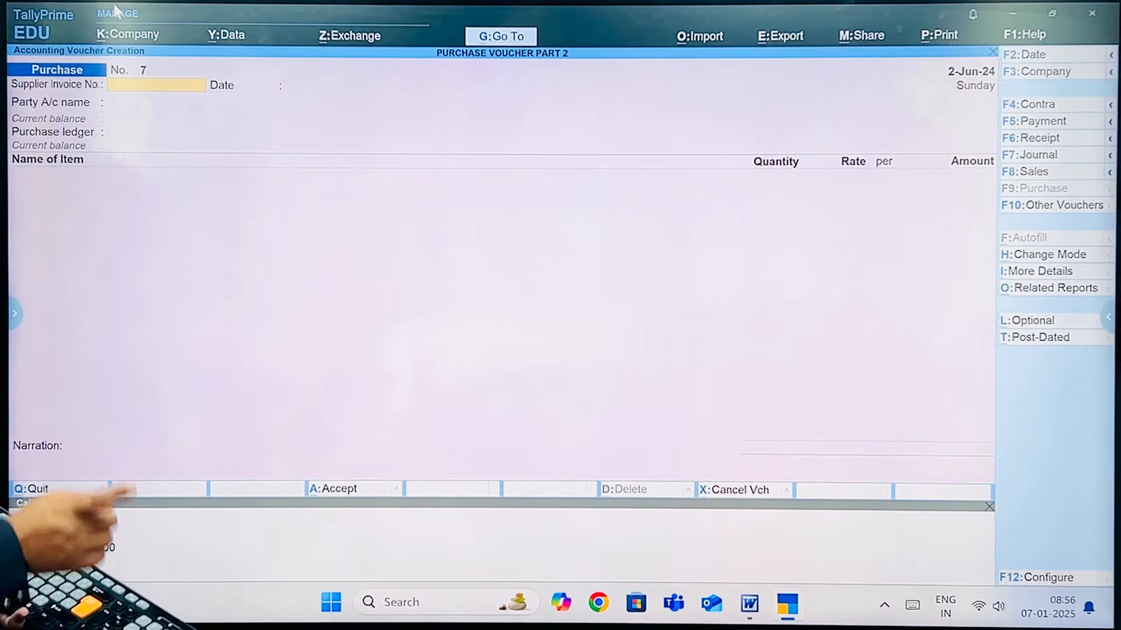
key("F2")
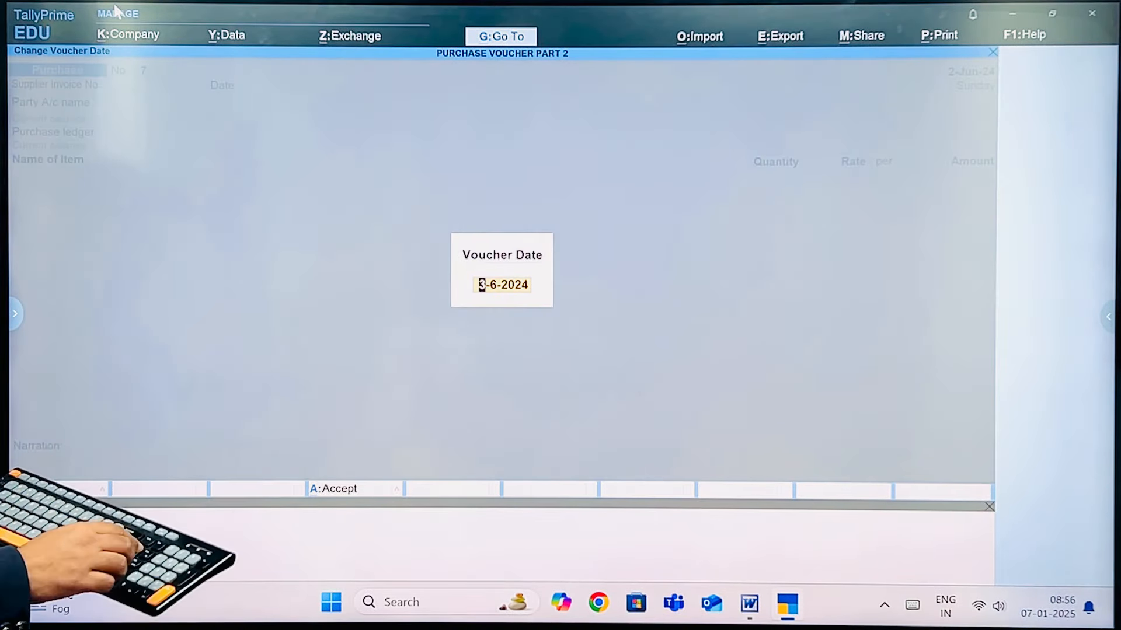
type("1-7")
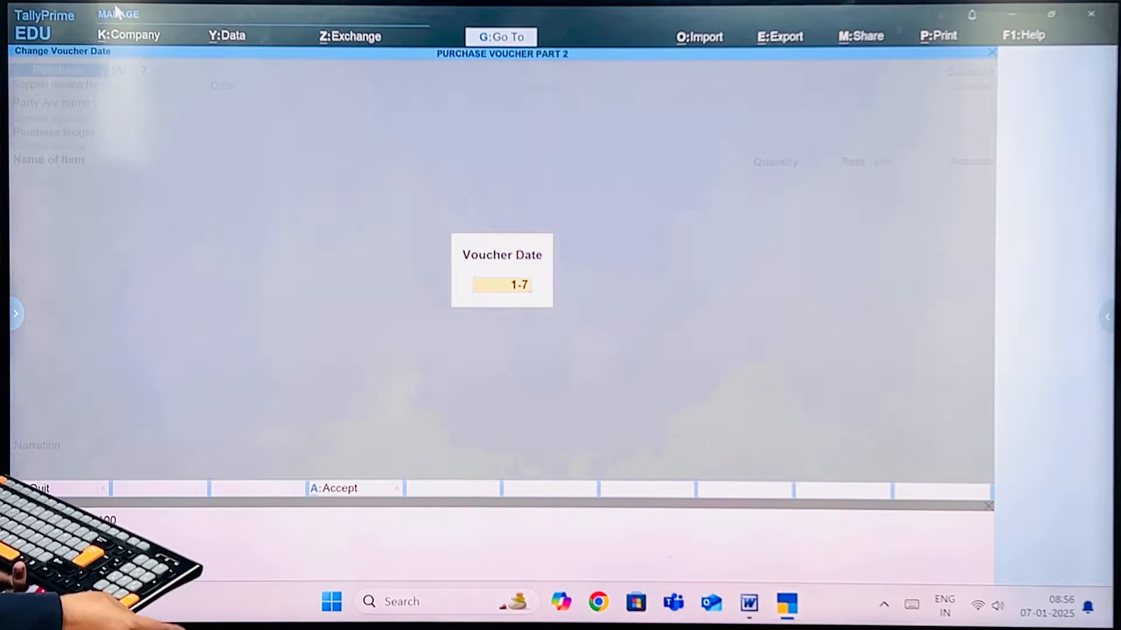
key("Return")
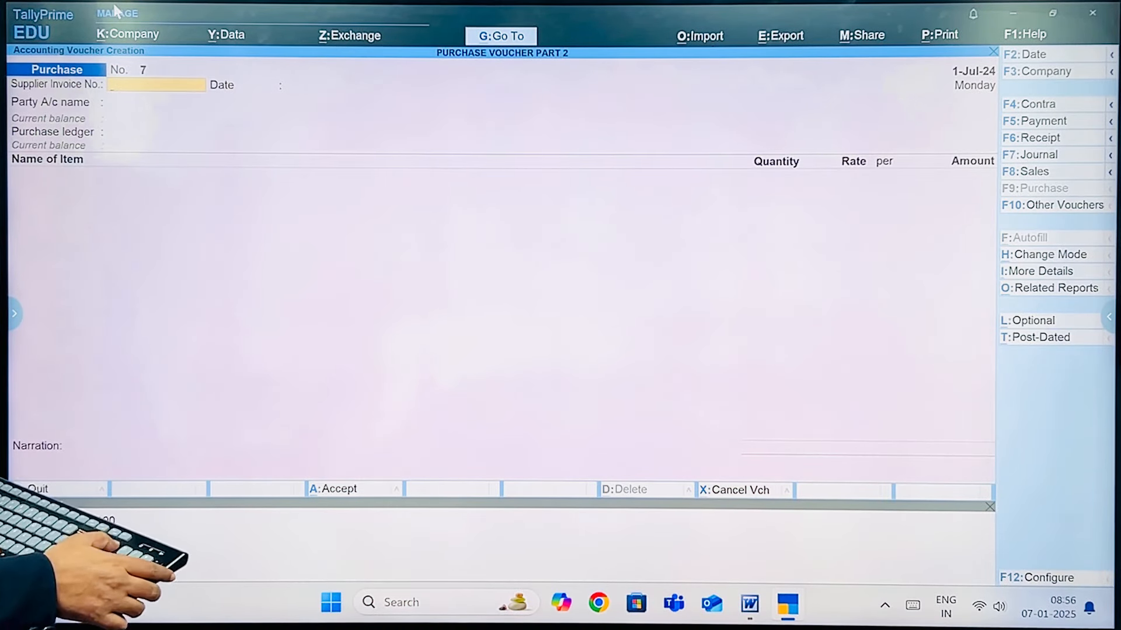
key("Return")
key("Return")
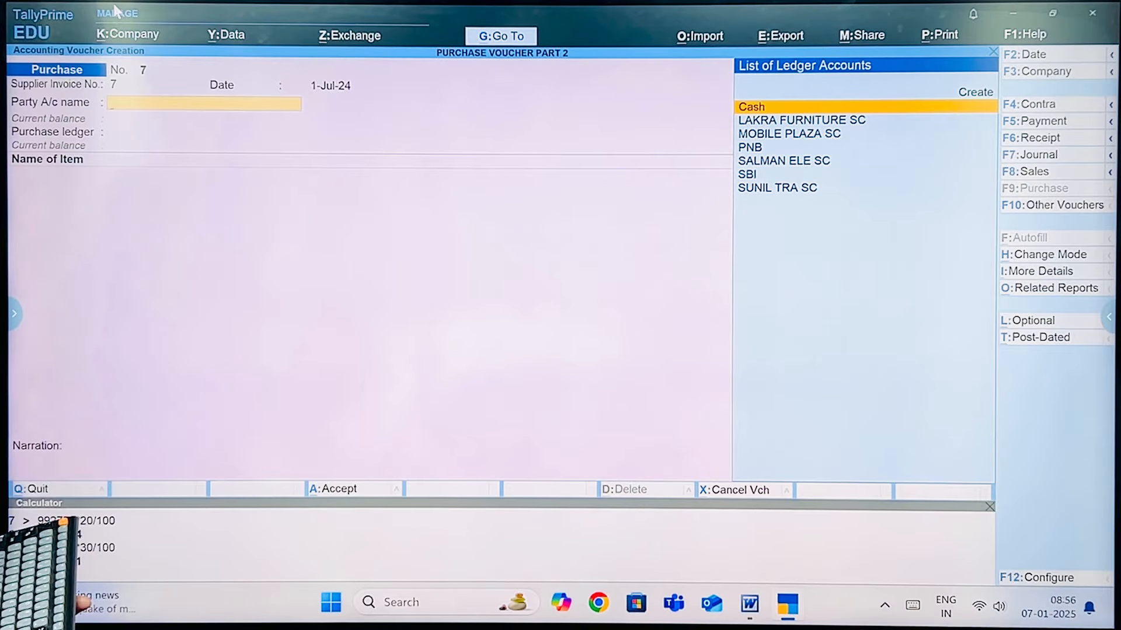
Set Cash as the party account with default party details and PURHASE as the purchase ledger.
key("Return")
key("ctrl+a")
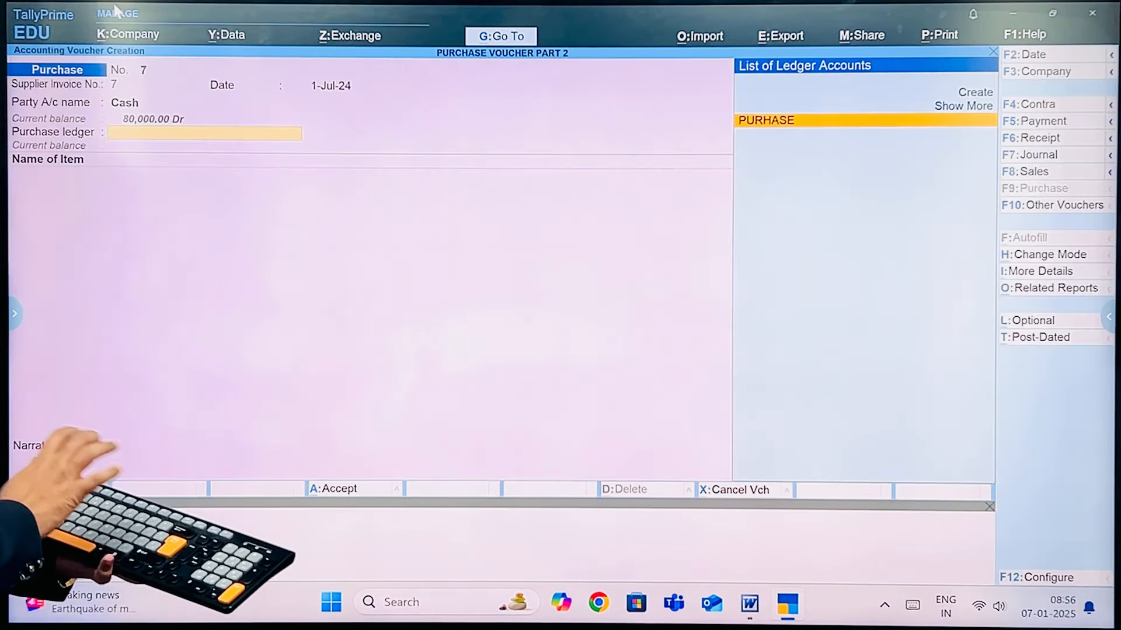
key("Return")
Create the stock item COMPUTER under COMPUTER PARTS with PCS as its unit.
key("alt+c")
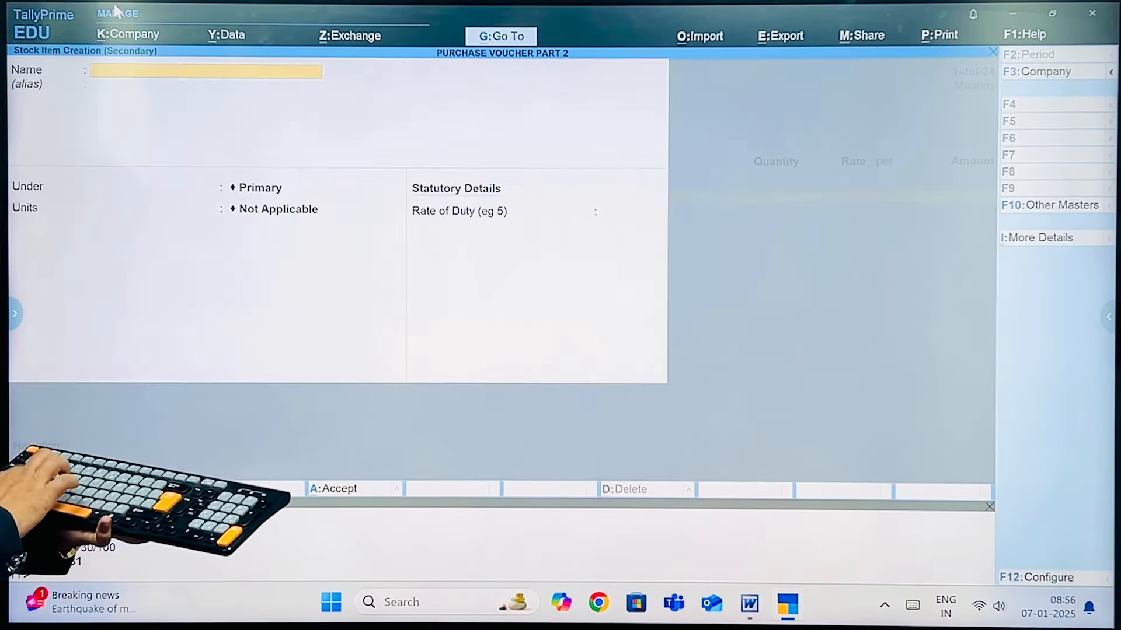
type("COMPUTER")
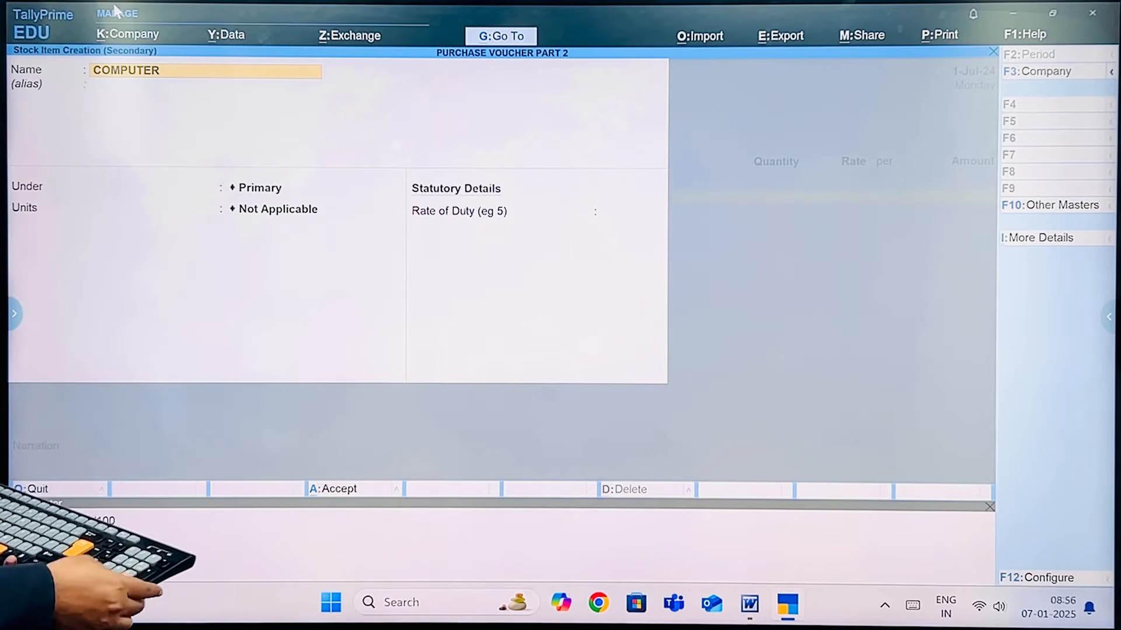
key("Return")
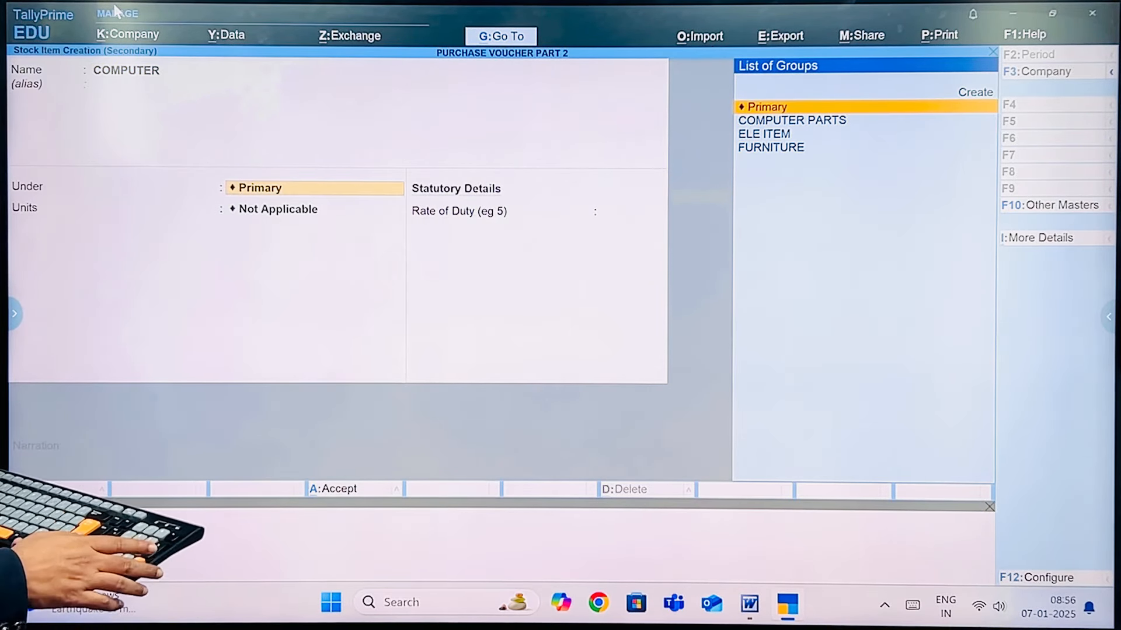
key("Down")
key("Return")
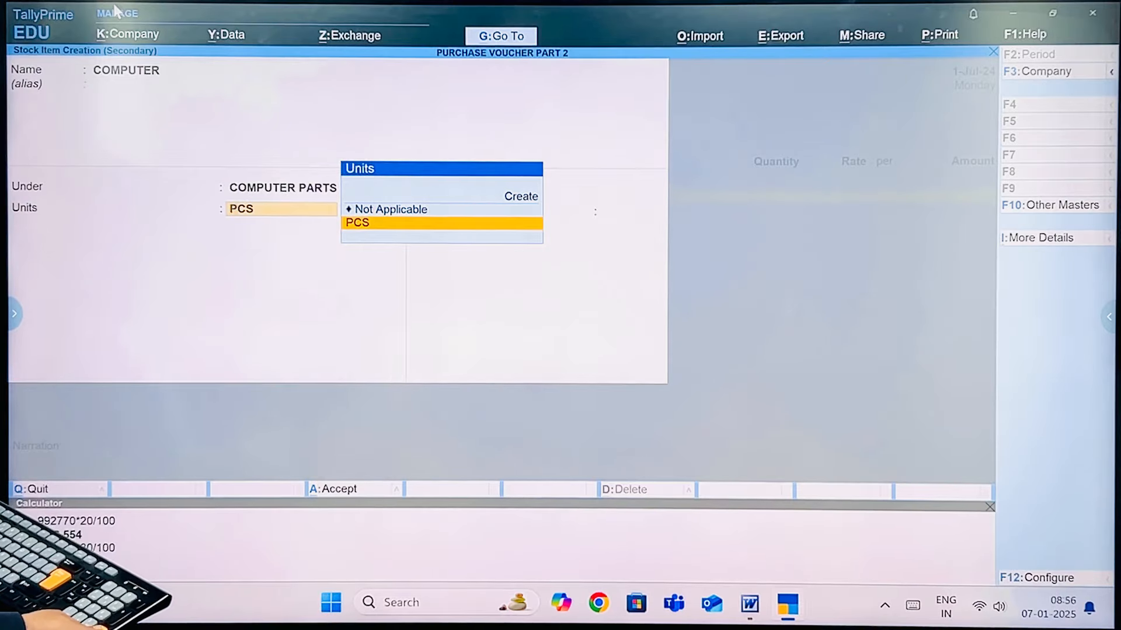
key("Return")
key("Return")
key("Return")
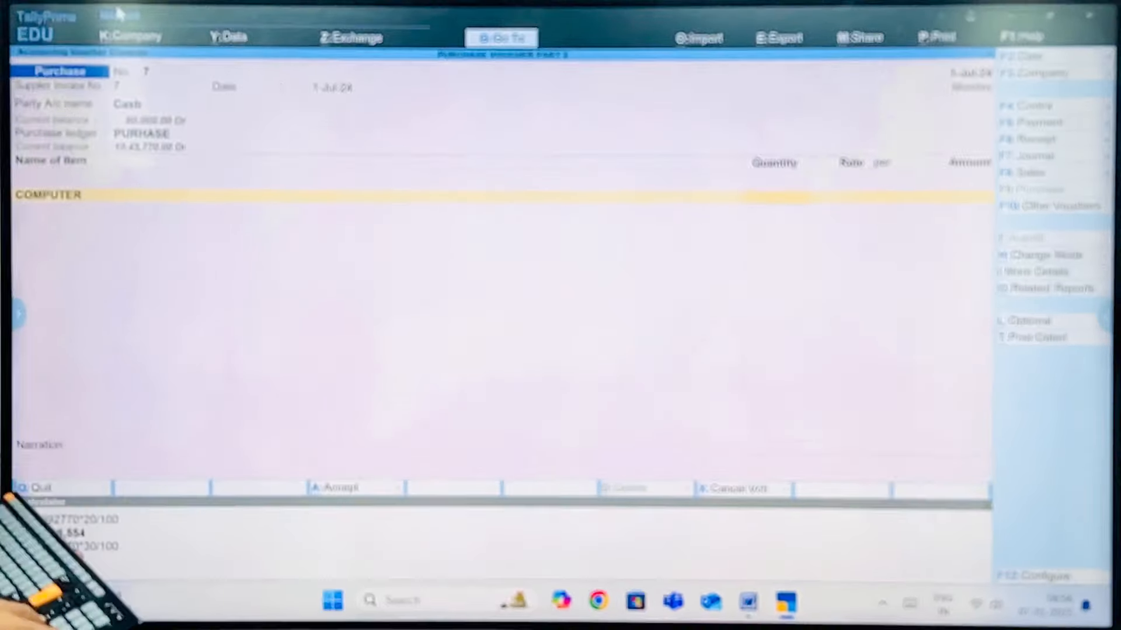
Enter 30 PCS of COMPUTER at a rate of 26000 and save the purchase voucher.
type("1")
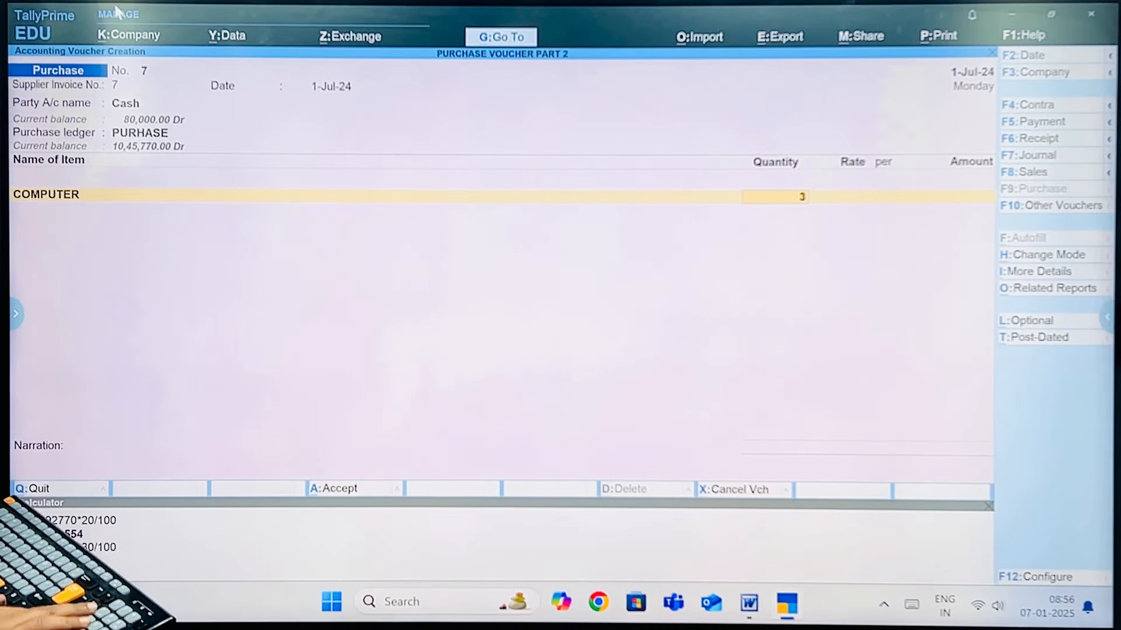
type("26000")
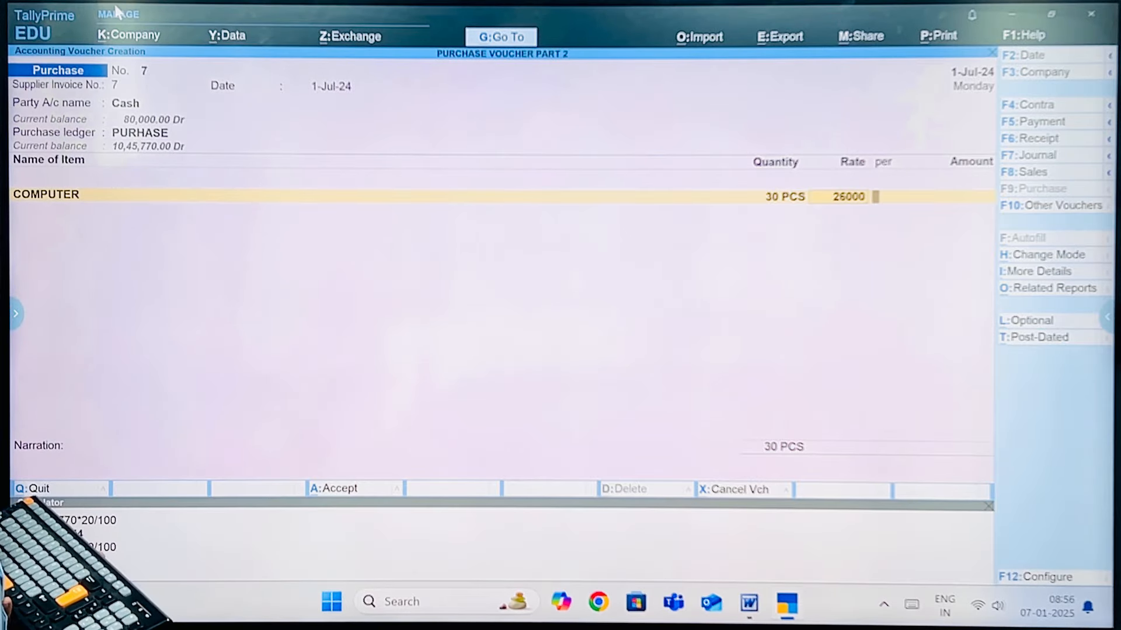
key("Return")
key("Return")
key("Return")
key("Return")
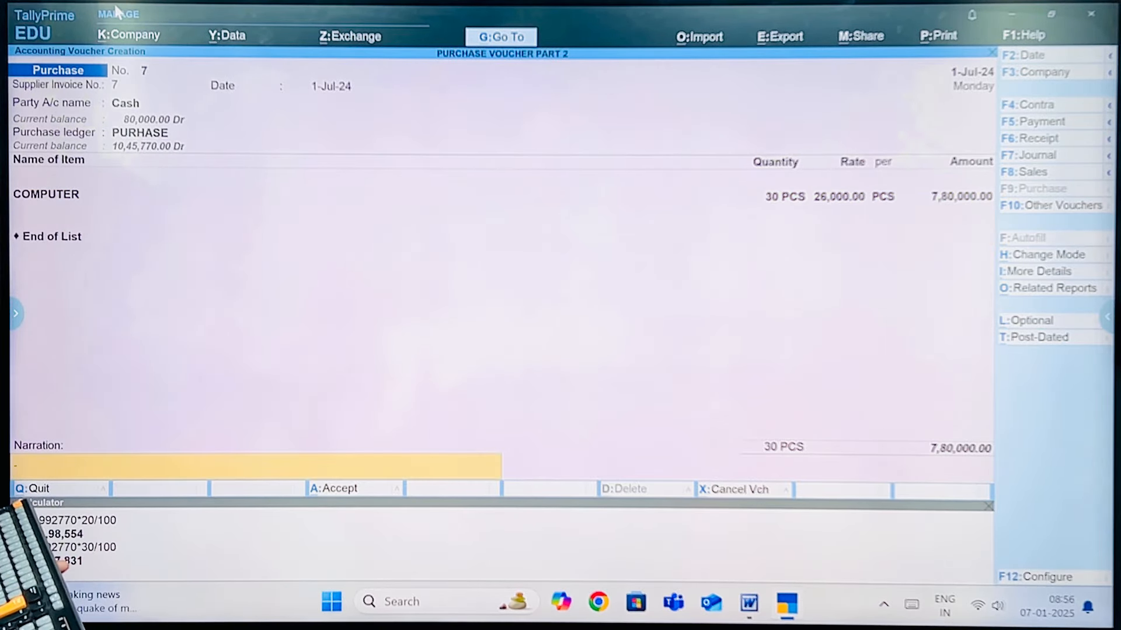
key("Return")
key("Return")
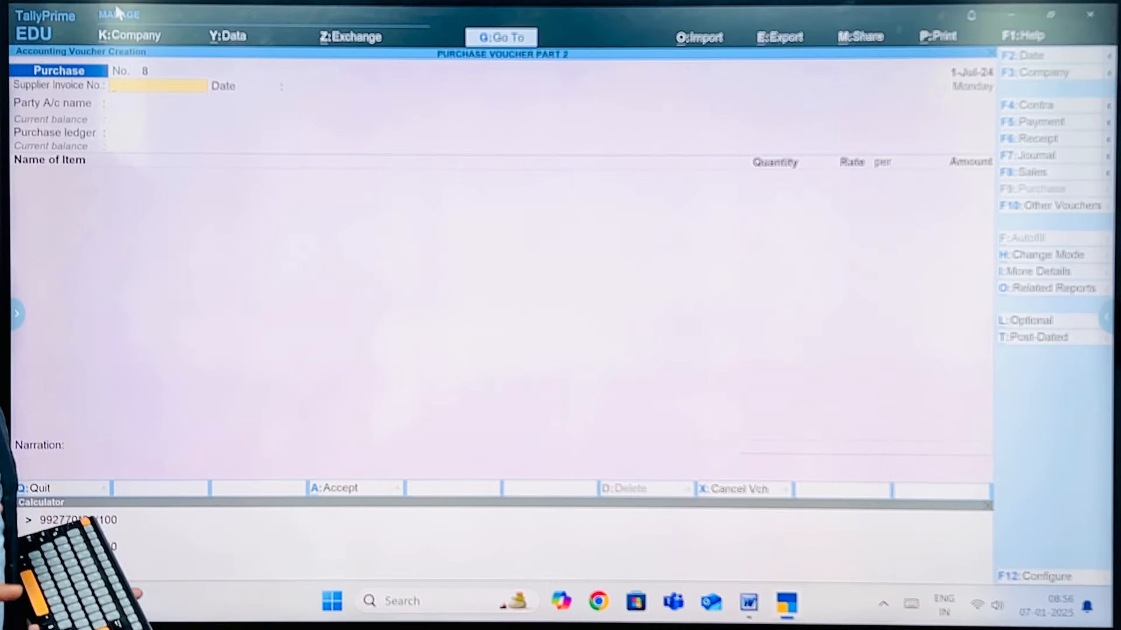
Check the cloth purchase in item 8 of the Word document and return to TallyPrime.
key("ctrl")
key("alt+Tab")
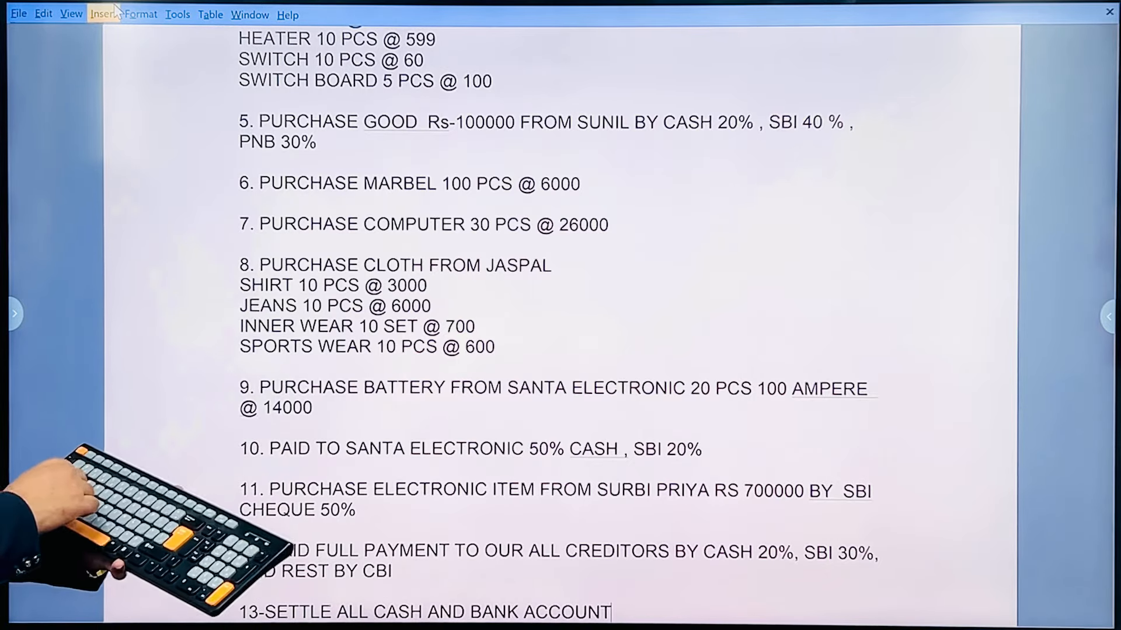
key("alt+Tab")
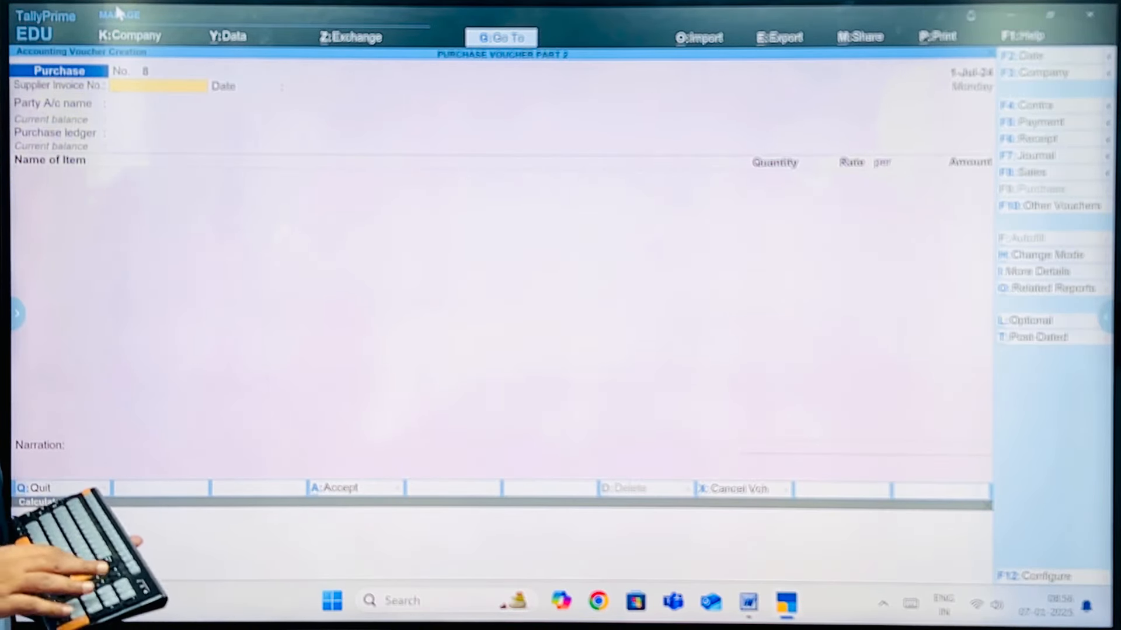
Enter supplier invoice number 8 and create the cloth supplier's ledger, suffixed SC, under Sundry Creditors as the party account.
key("Return")
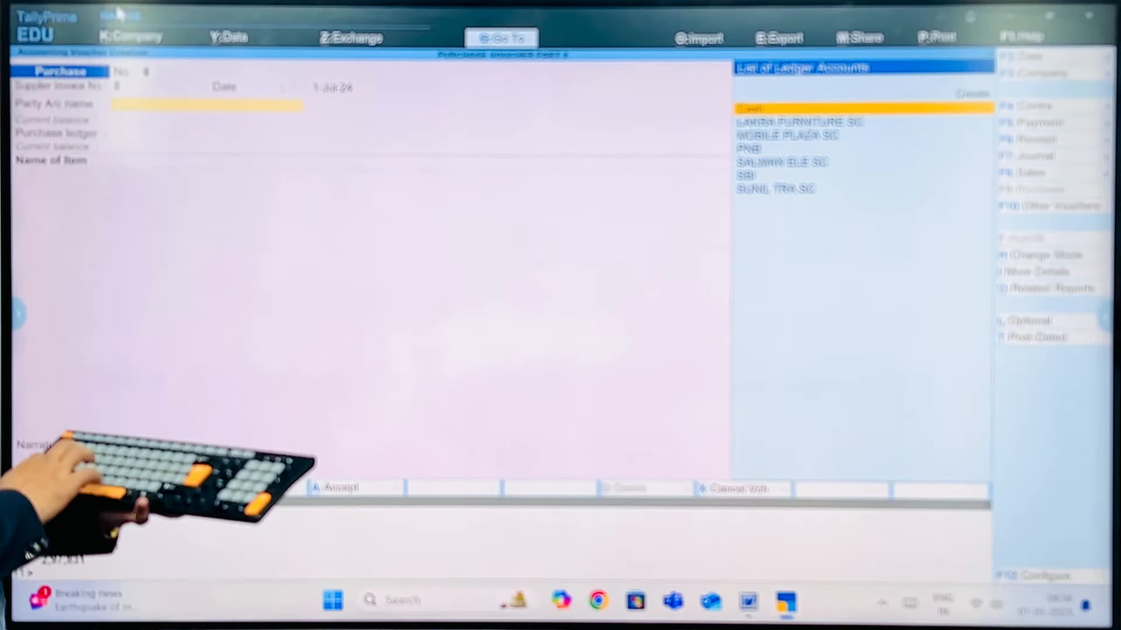
key("alt+c")
type("JAS")
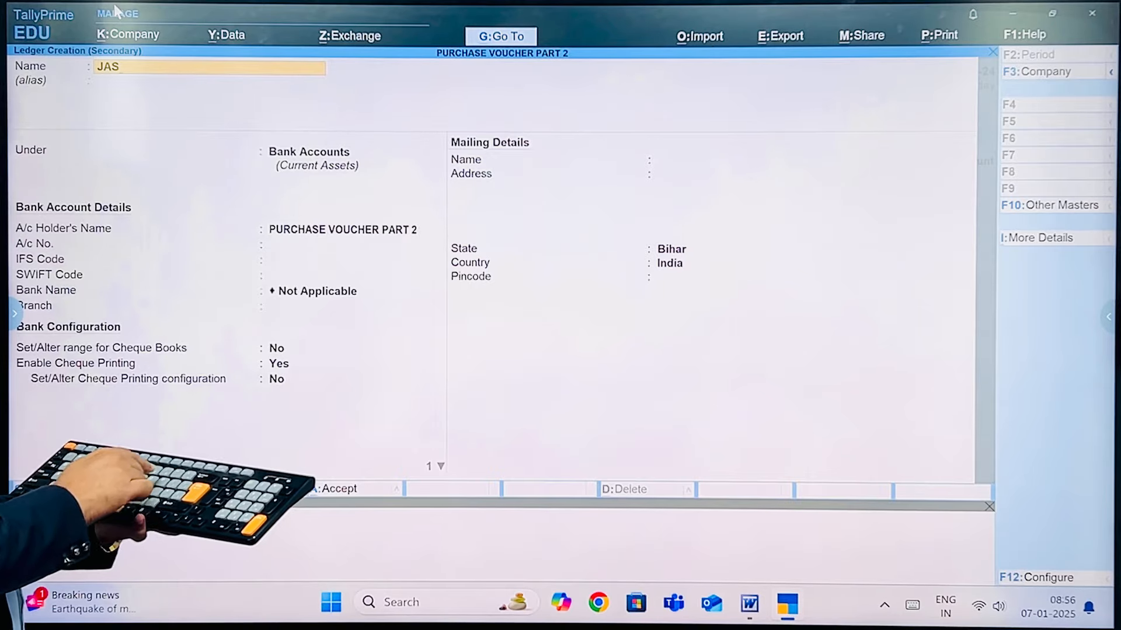
type("PAL S")
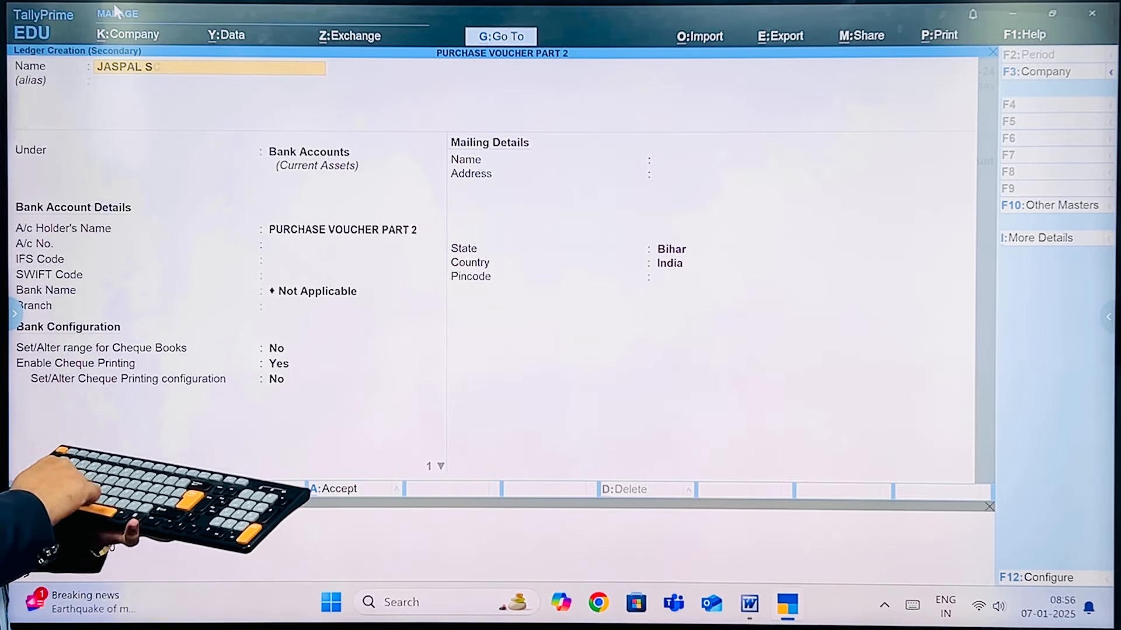
type("C")
key("Return")
type("SU")
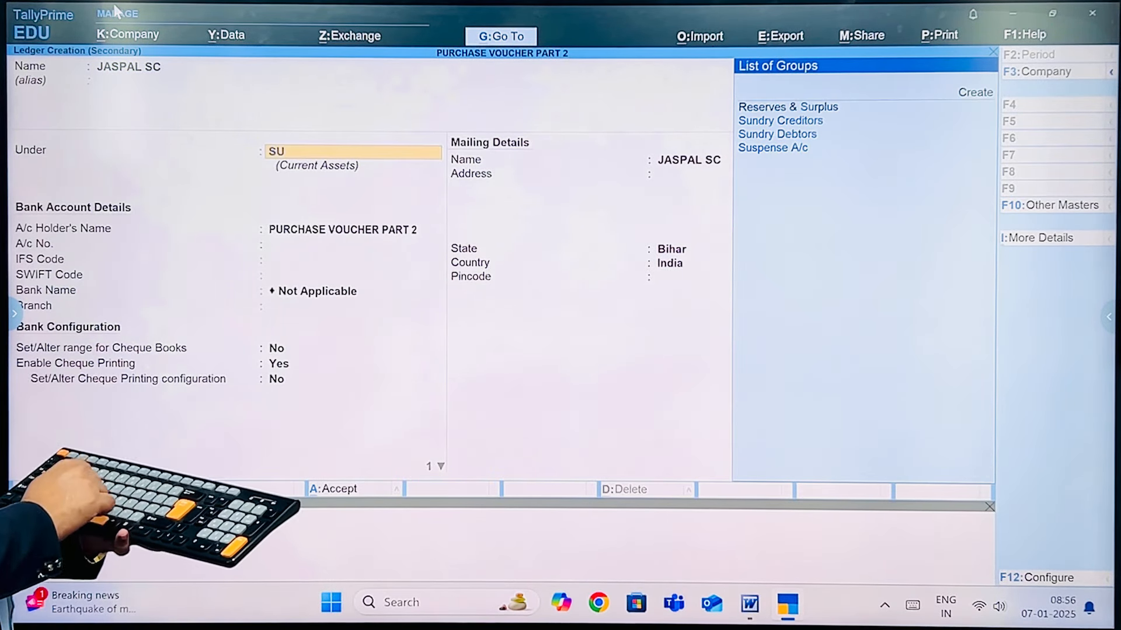
type("N")
key("Return")
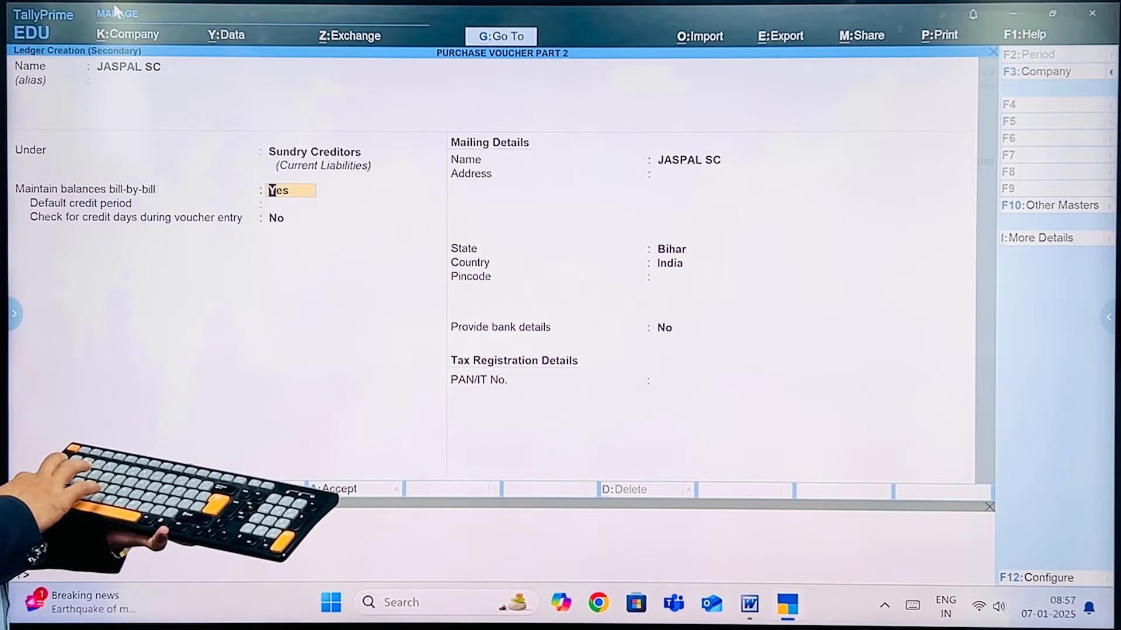
key("ctrl+a")
key("ctrl+a")
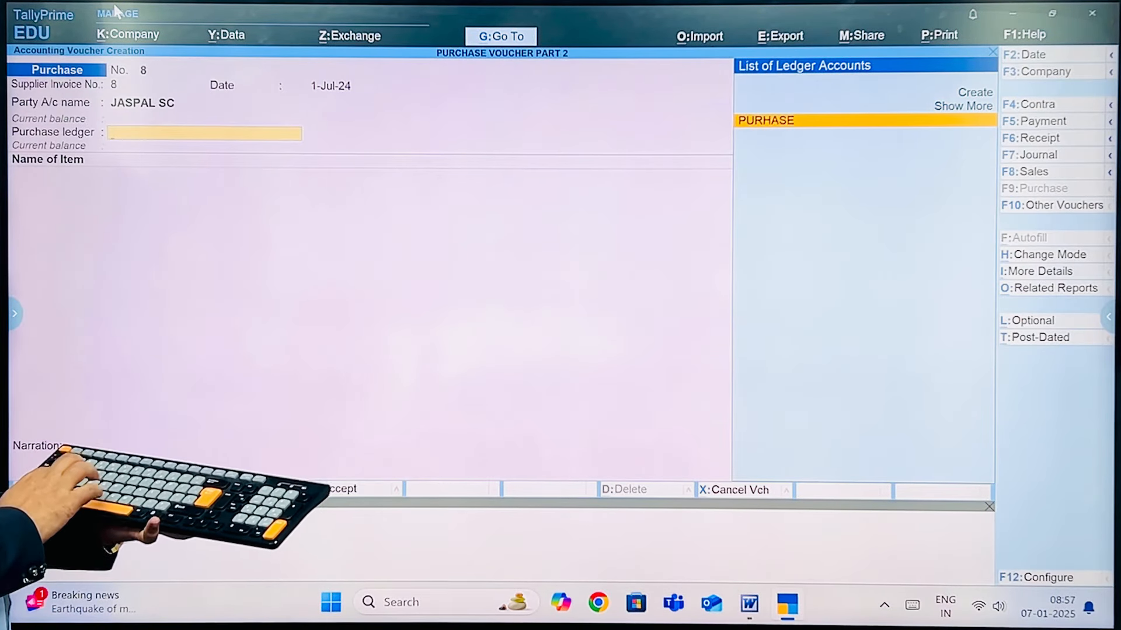
Choose PURHASE as the purchase ledger and set the voucher and supplier invoice dates to 2-Jul-24.
key("Return")
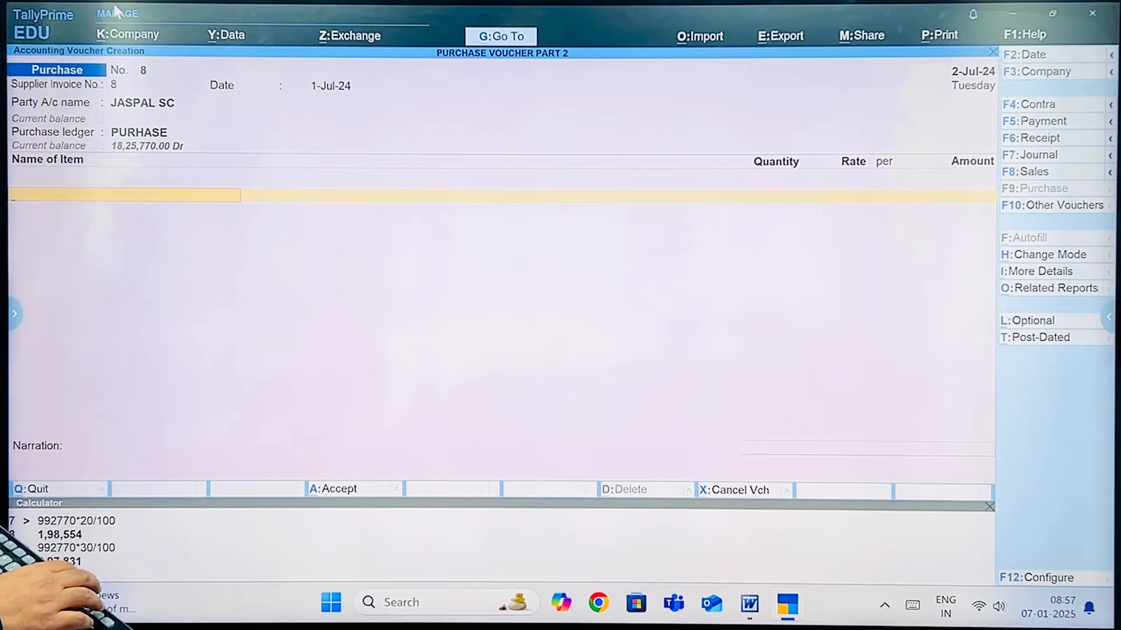
key("BackSpace")
key("BackSpace")
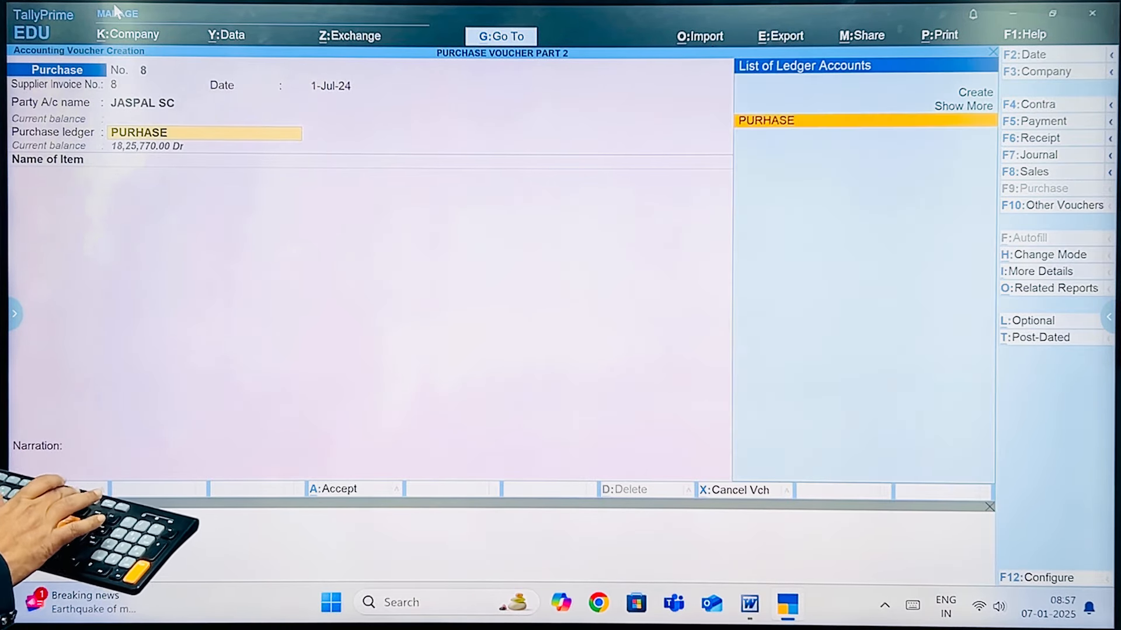
key("BackSpace")
key("BackSpace")
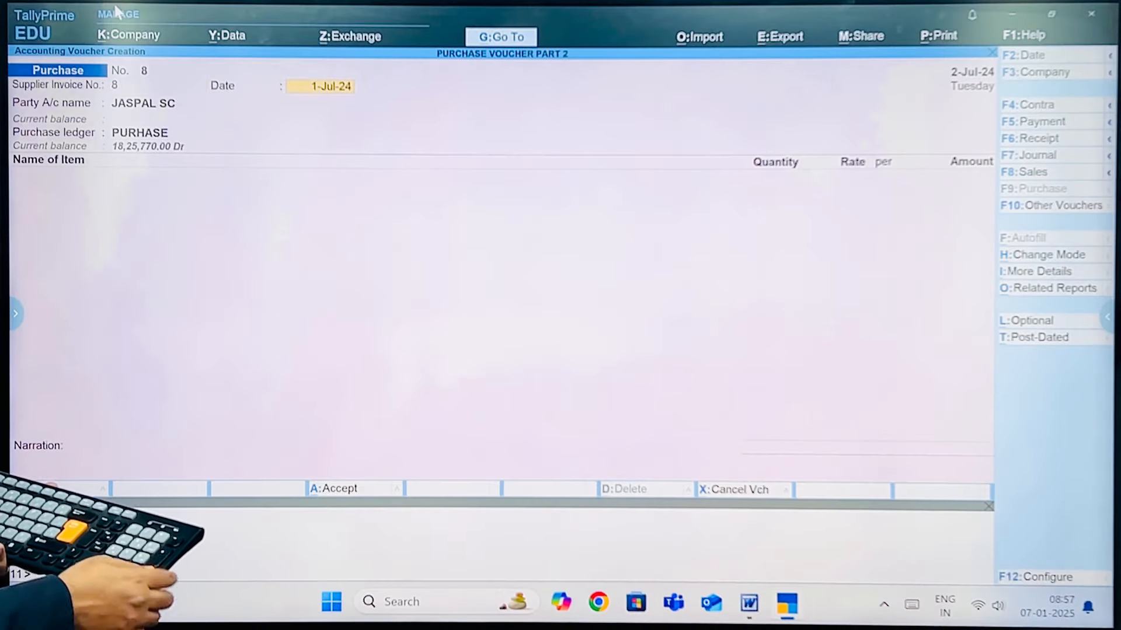
type("2-7")
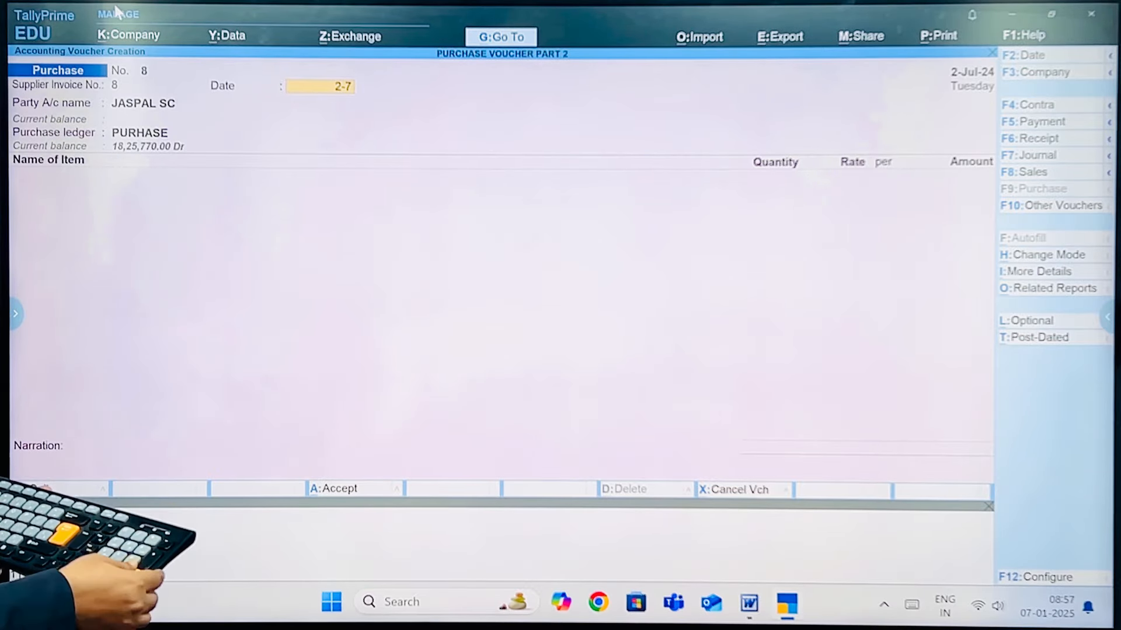
key("Return")
key("Return")
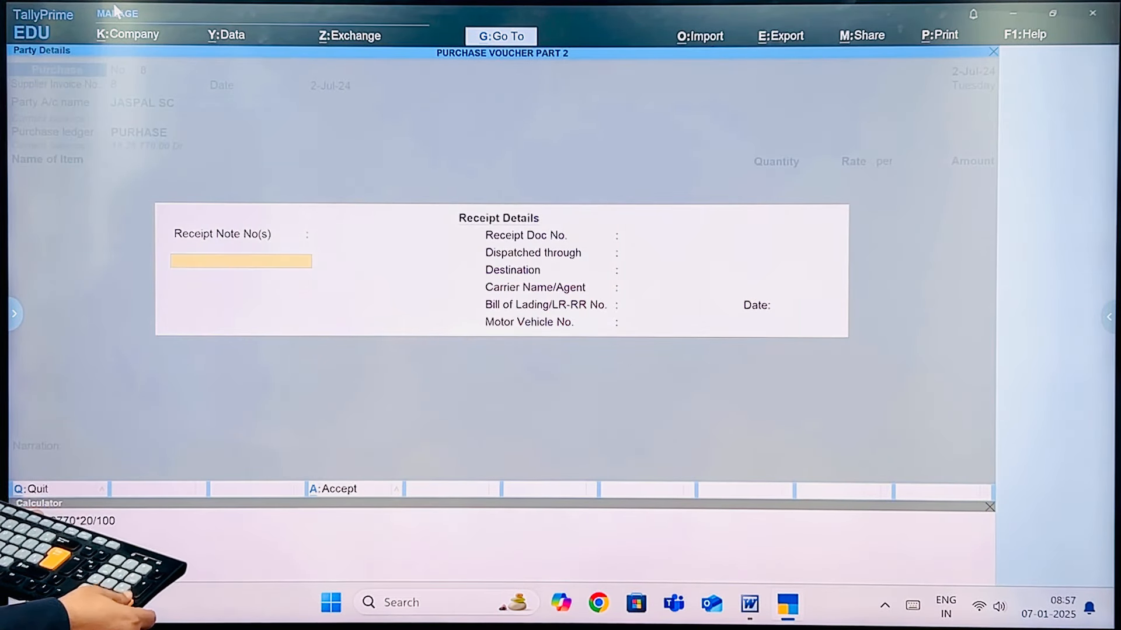
Accept the default receipt and party details and keep PURHASE as the purchase ledger.
key("Return")
key("Return")
key("Return")
key("Return")
key("Return")
key("Return")
key("Return")
key("Return")
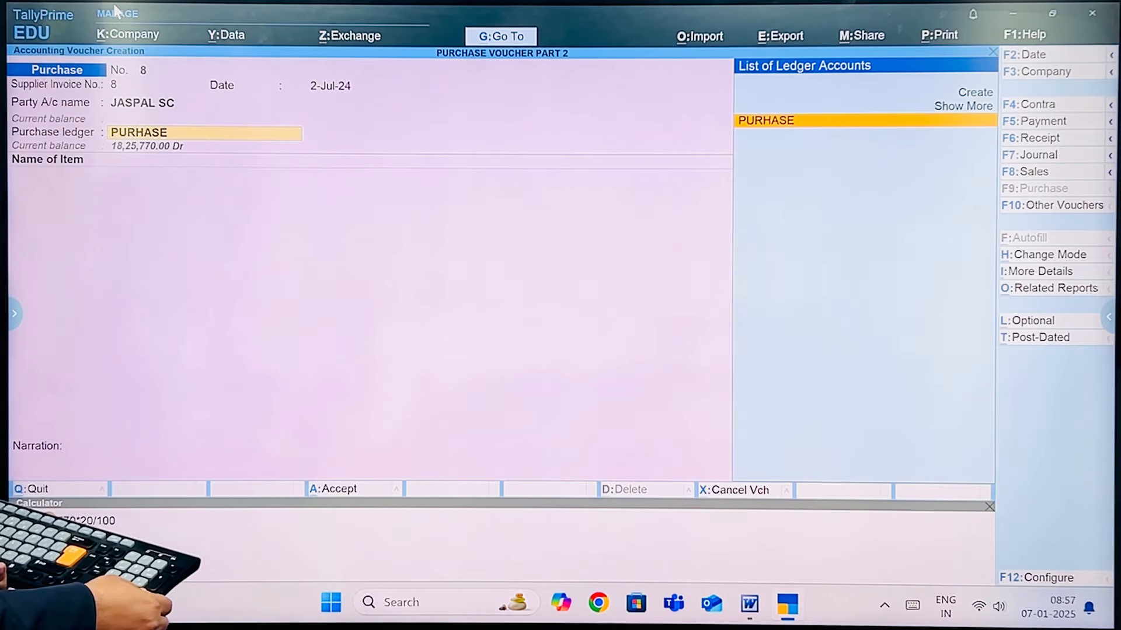
key("Return")
key("ctrl+n")
key("Return")
key("ctrl+n")
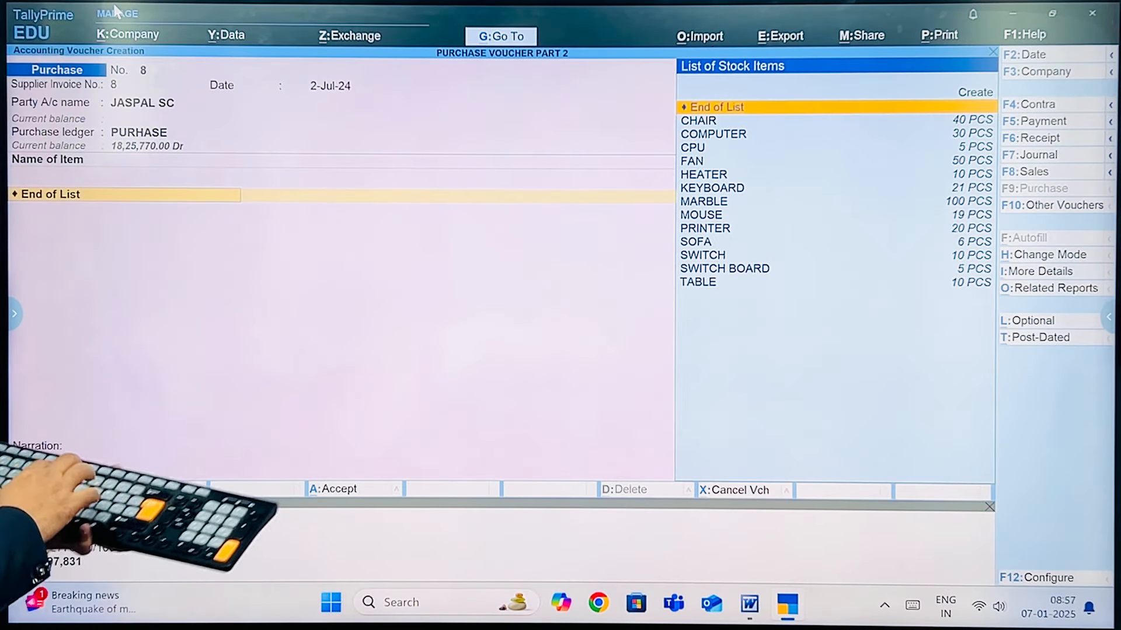
Start a new stock item named SHIRTS and create the primary stock group CLOTH for it.
key("alt+c")
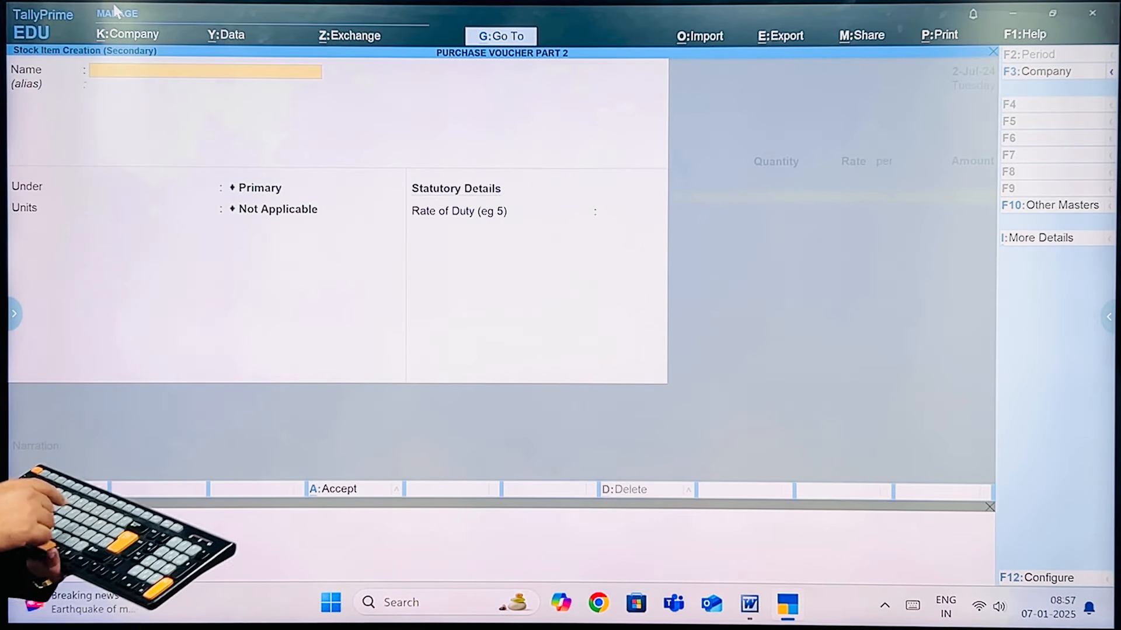
type("SHIR")
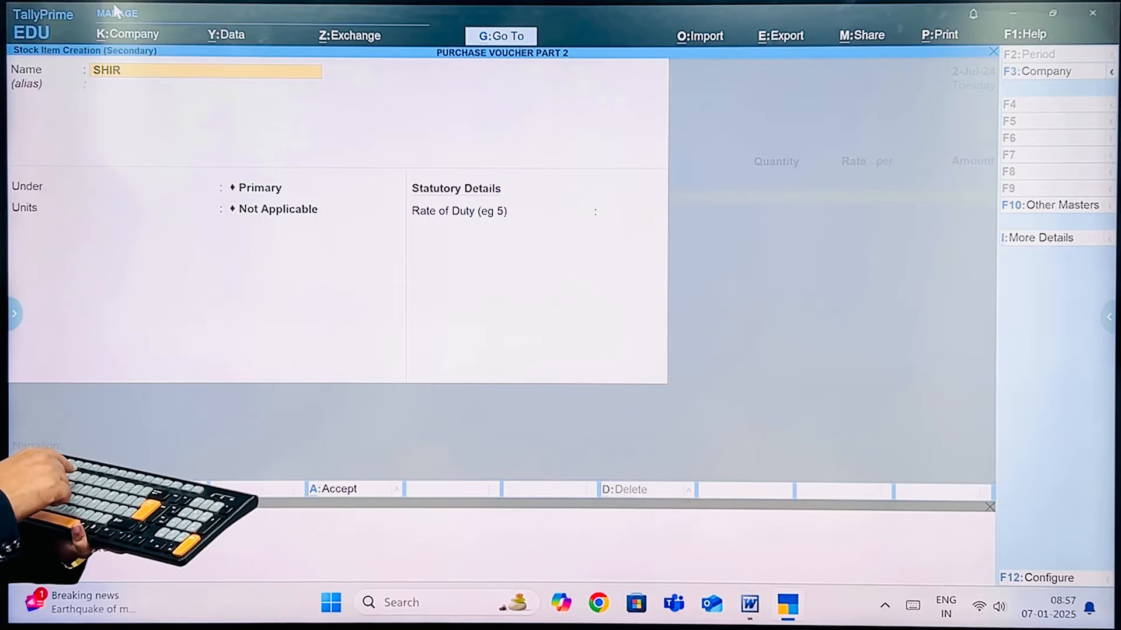
type("TS")
key("Return")
key("Return")
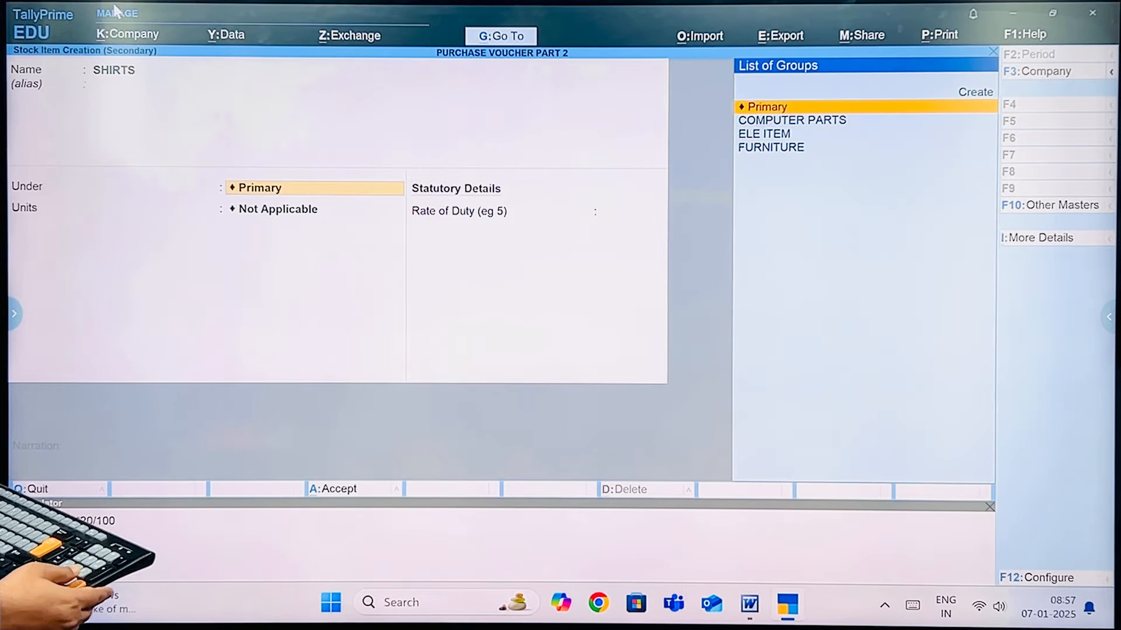
key("alt+c")
type("CL")
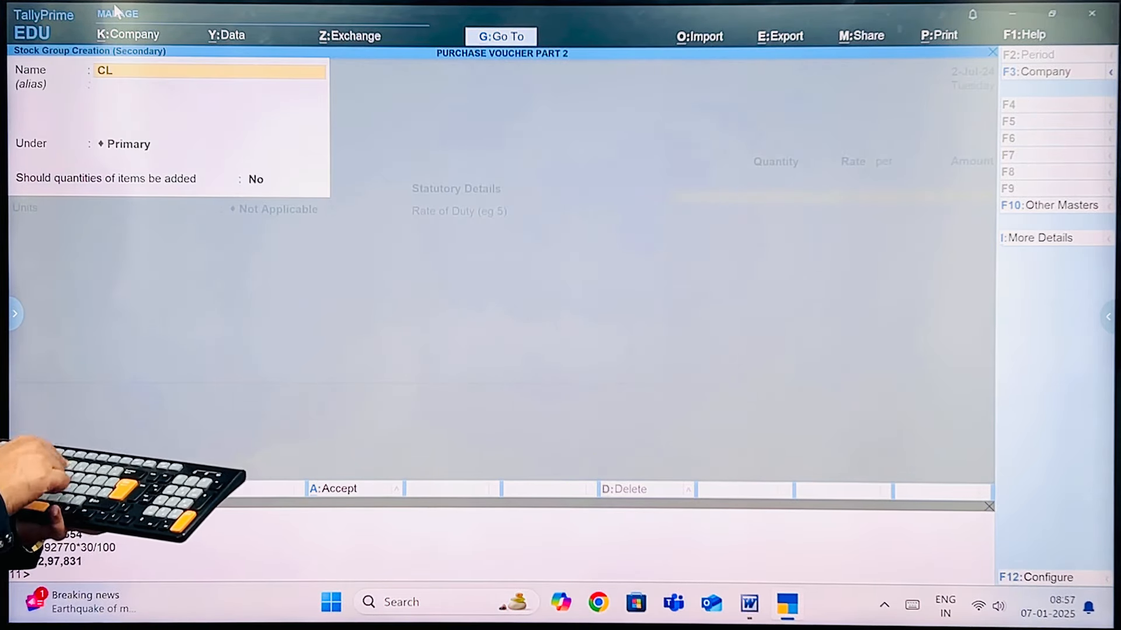
type("OTH")
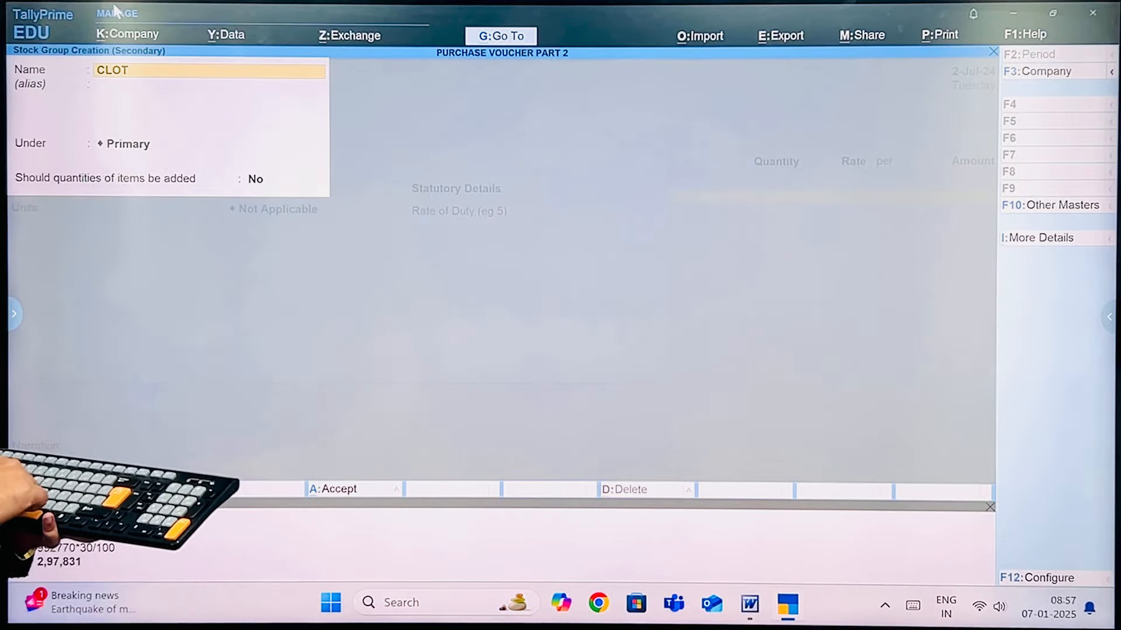
key("Return")
key("Return")
key("Return")
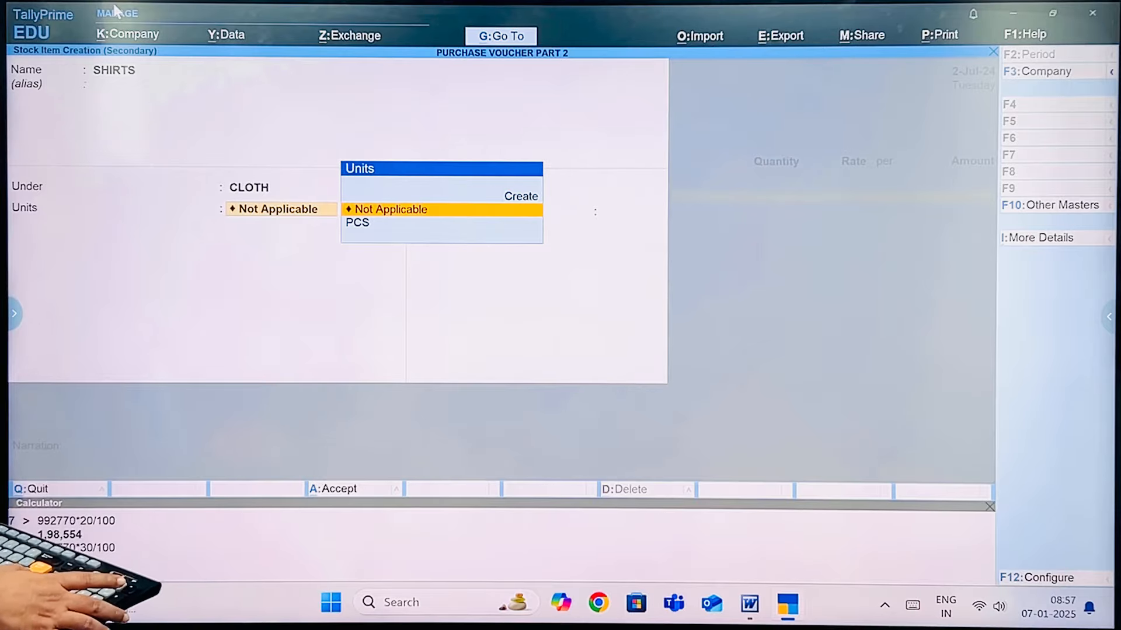
Set the unit of SHIRTS to PCS and save the stock item.
key("Down")
key("Return")
key("Return")
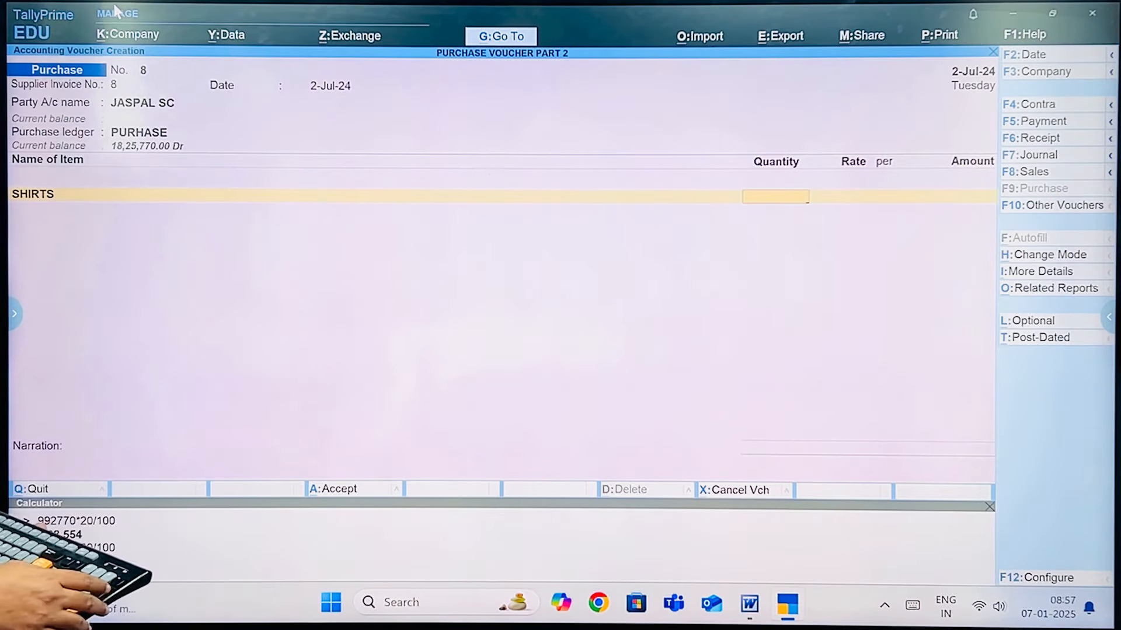
Enter 10 PCS of SHIRTS at a rate of 3000.
type("10 PCS")
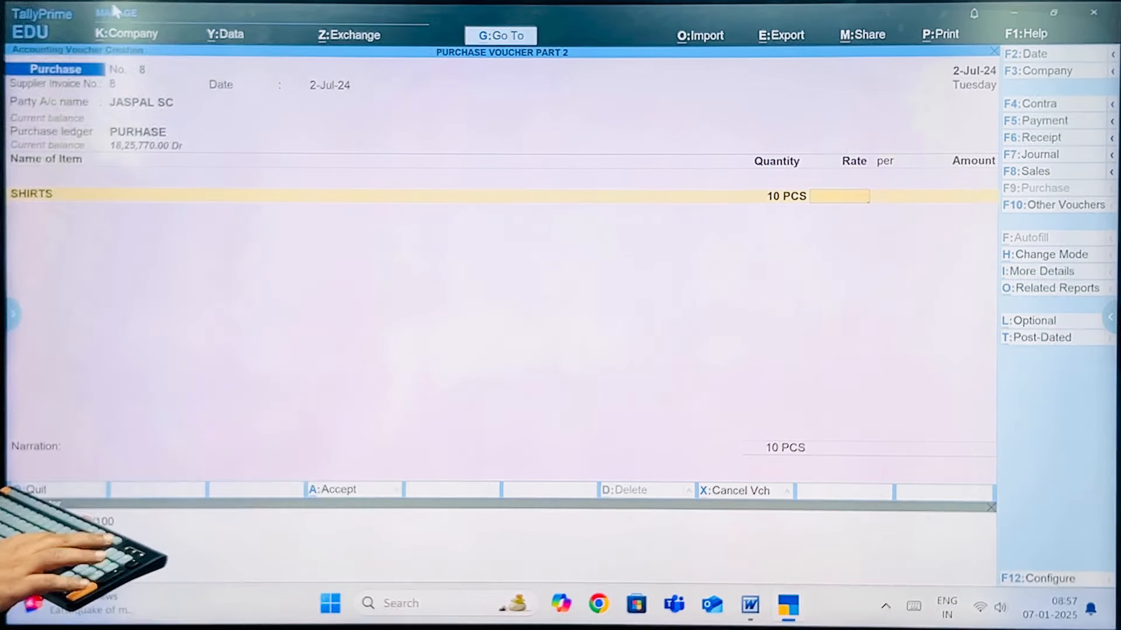
type("30")
key("Return")
key("Return")
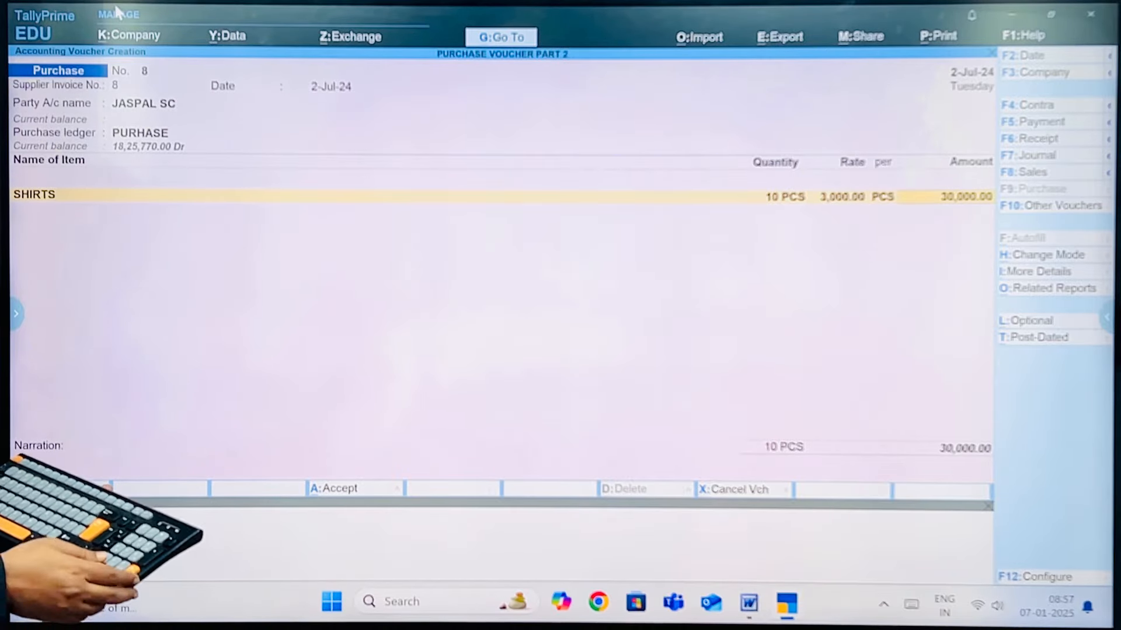
key("Return")
Create a stock item named JEANS under the CLOTH group with PCS as its unit.
key("alt+c")
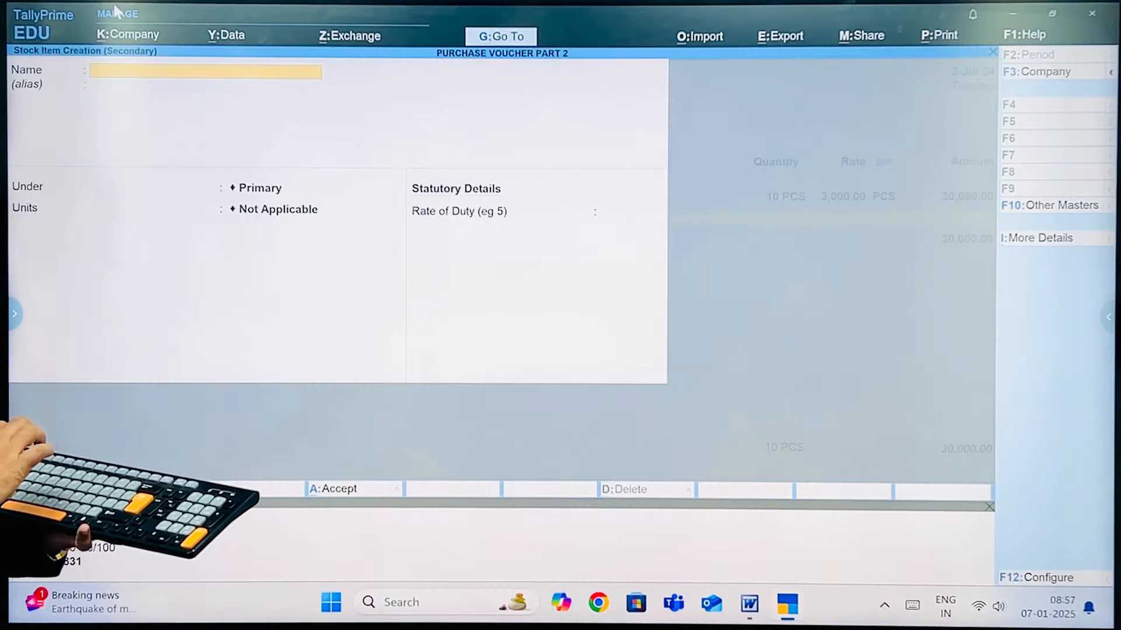
type("JE")
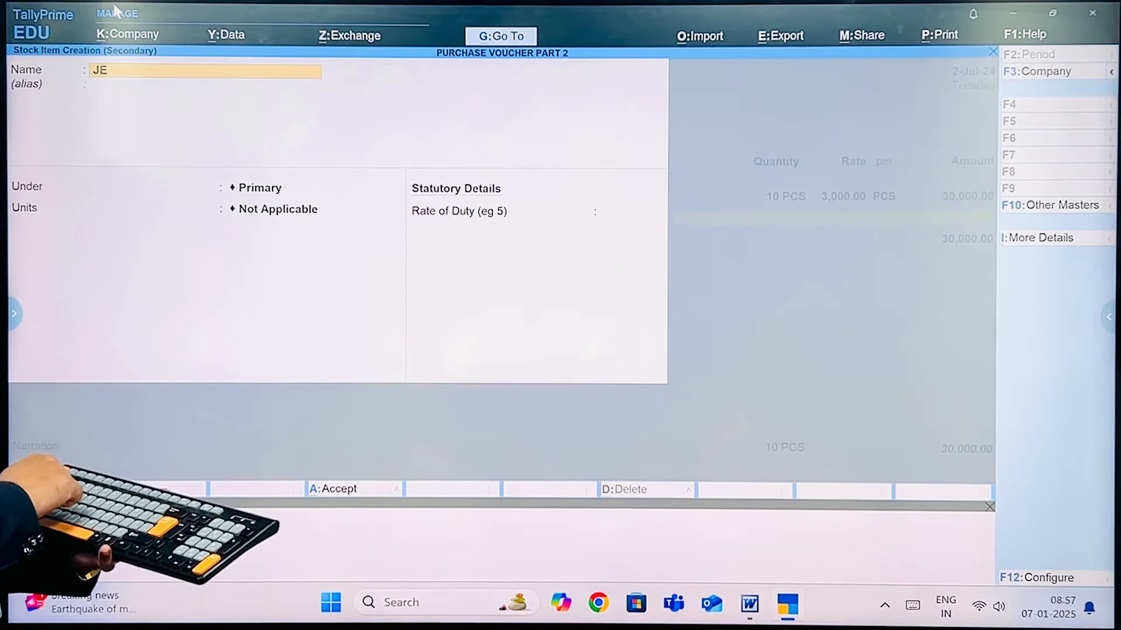
type("ANS")
key("Return")
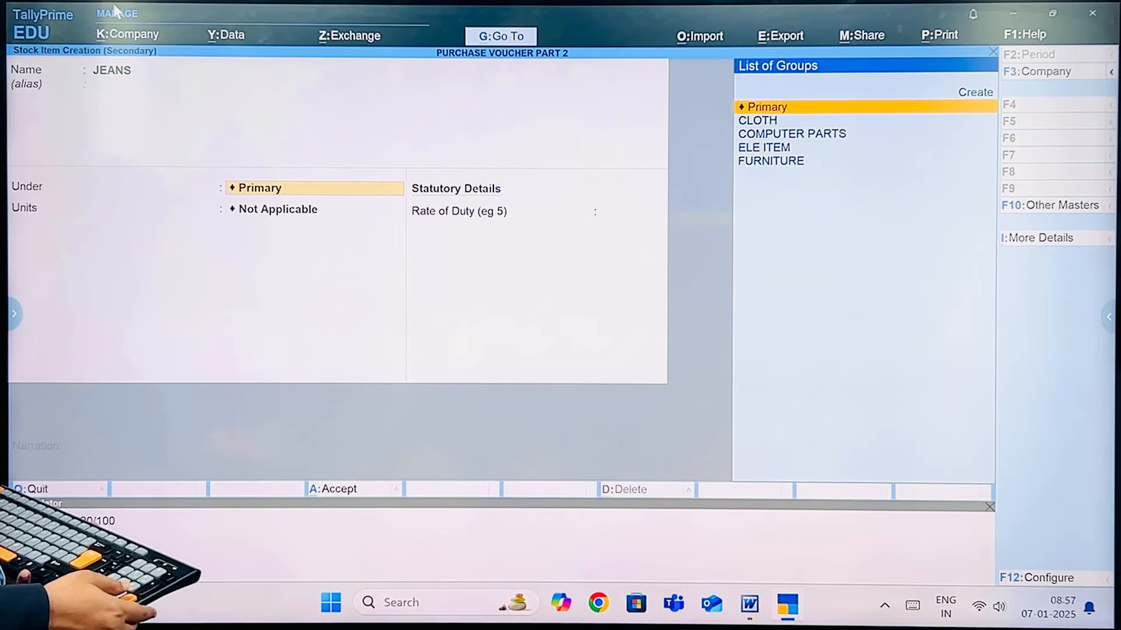
key("Down")
key("Return")
key("Down")
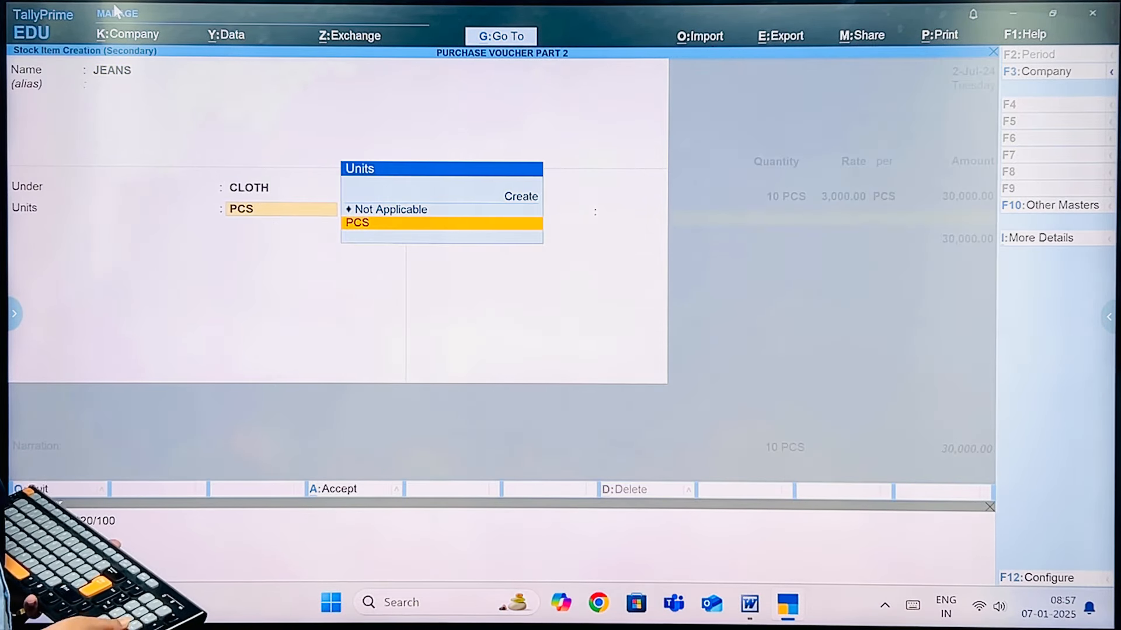
key("Return")
key("Return")
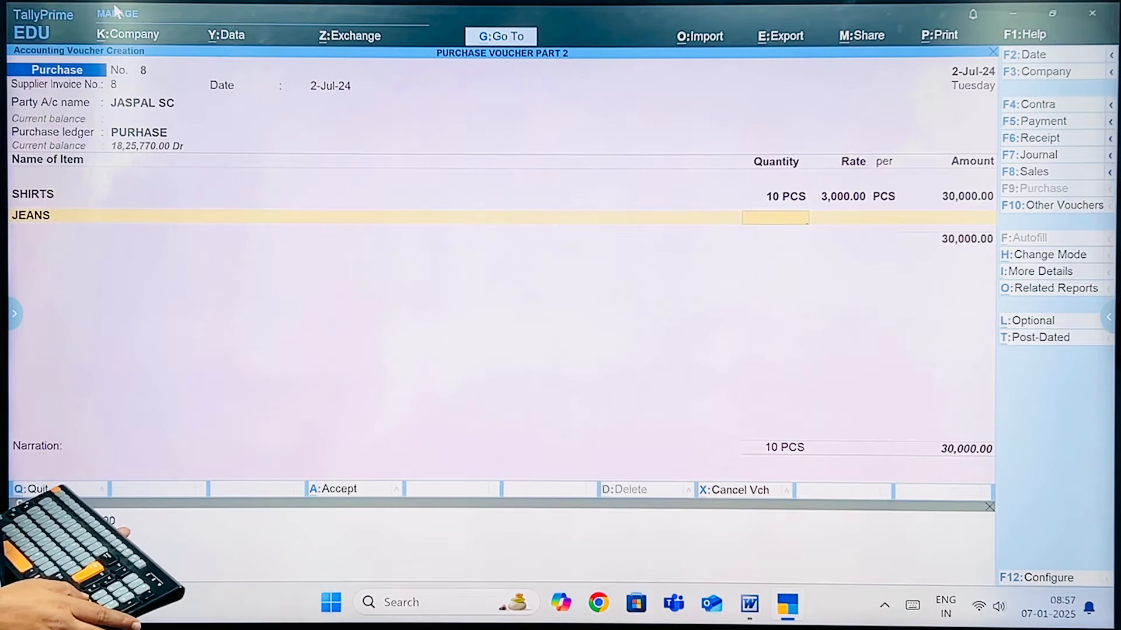
Enter 10 PCS of JEANS at a rate of 6,000.
key("Return")
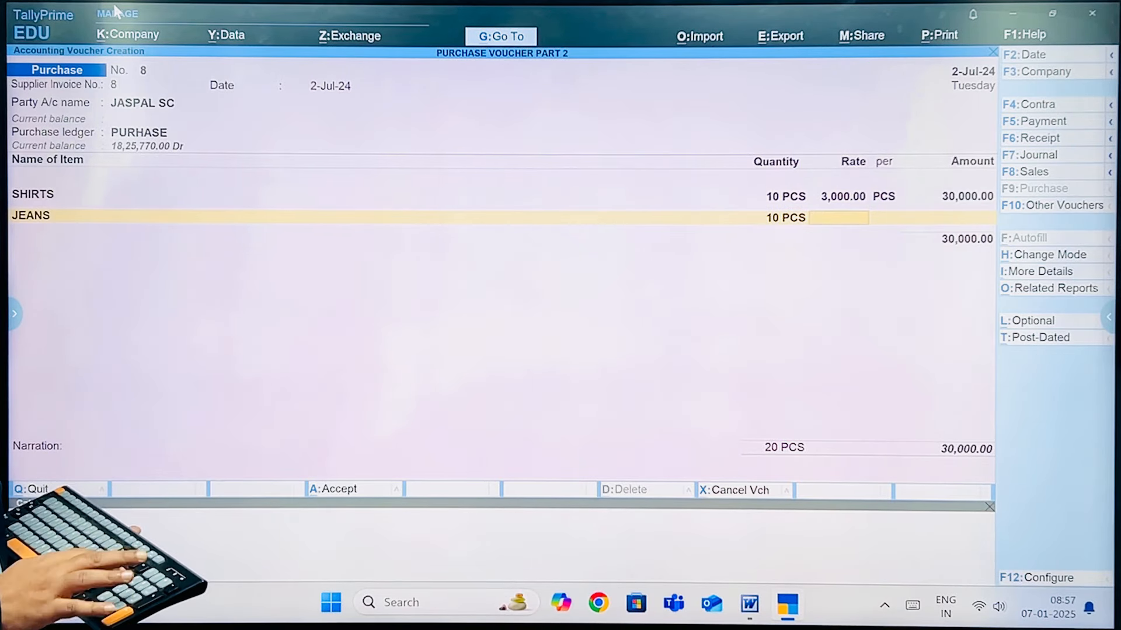
type("6,000")
key("Return")
key("Return")
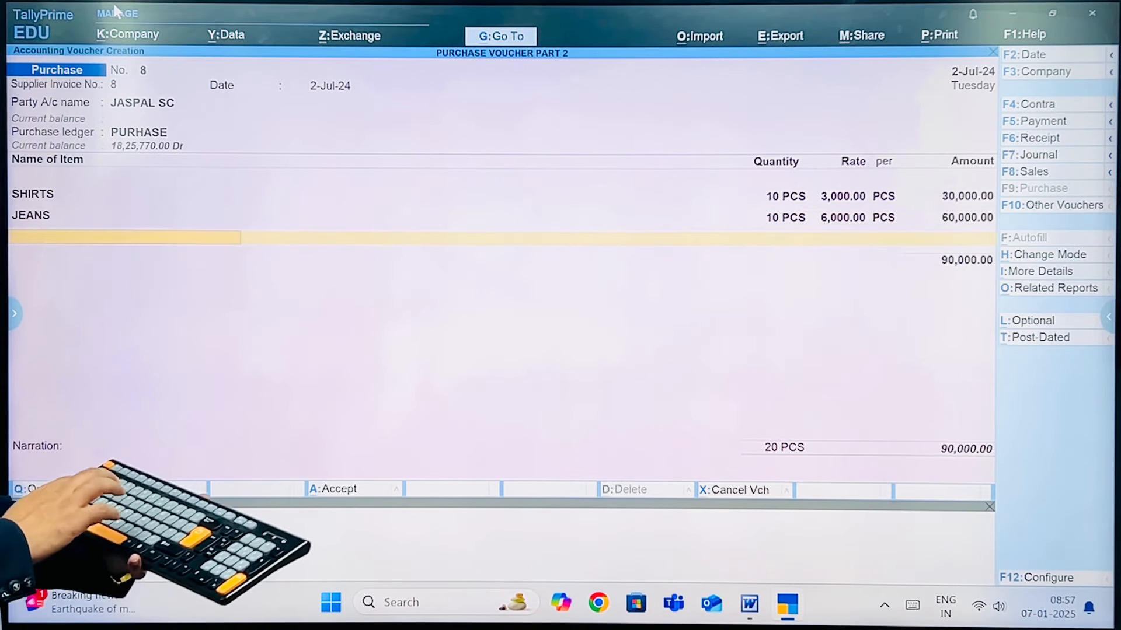
Start a new stock item named INNER and place it under the CLOTH group.
key("alt+c")
type("INNER")
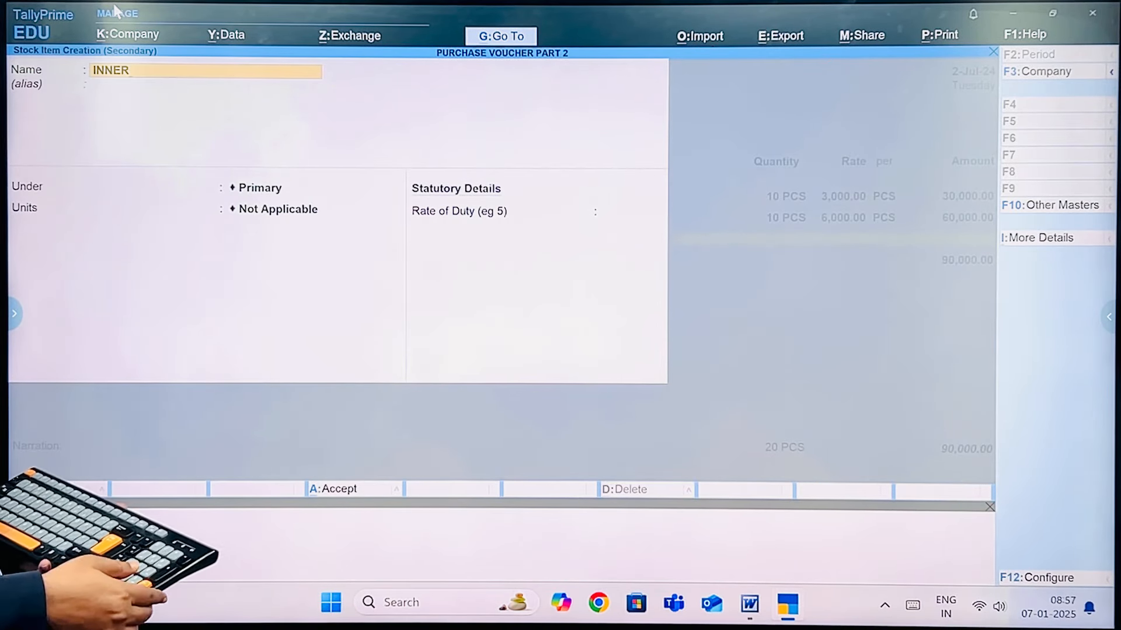
key("Return")
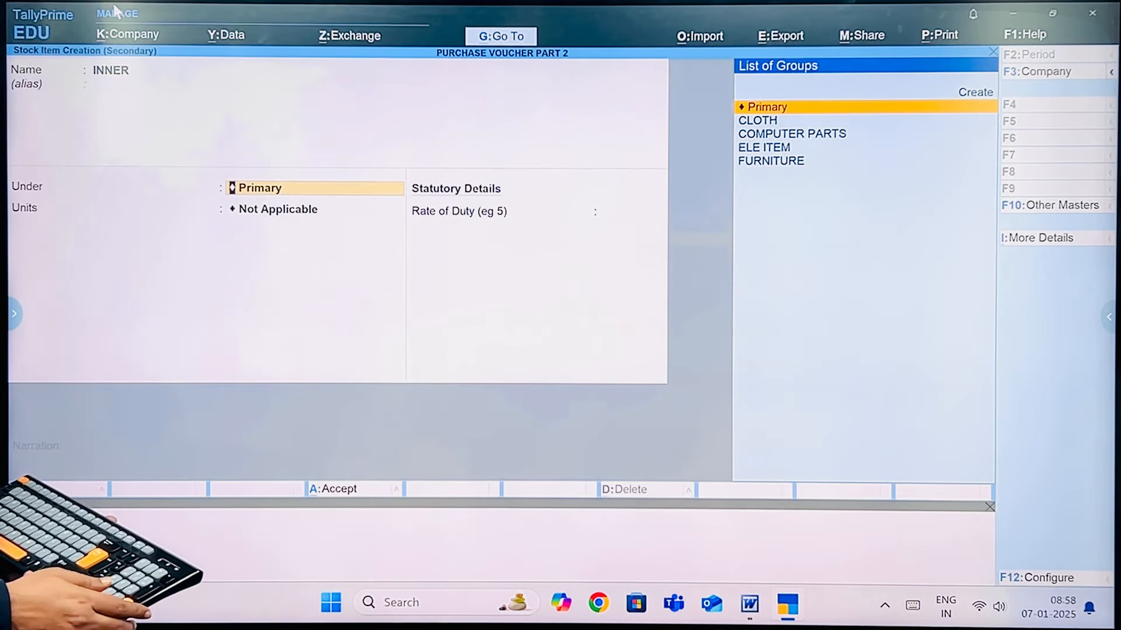
key("Down")
key("Return")
Create a simple unit with the symbol SET for INNER and save the stock item.
key("Down")
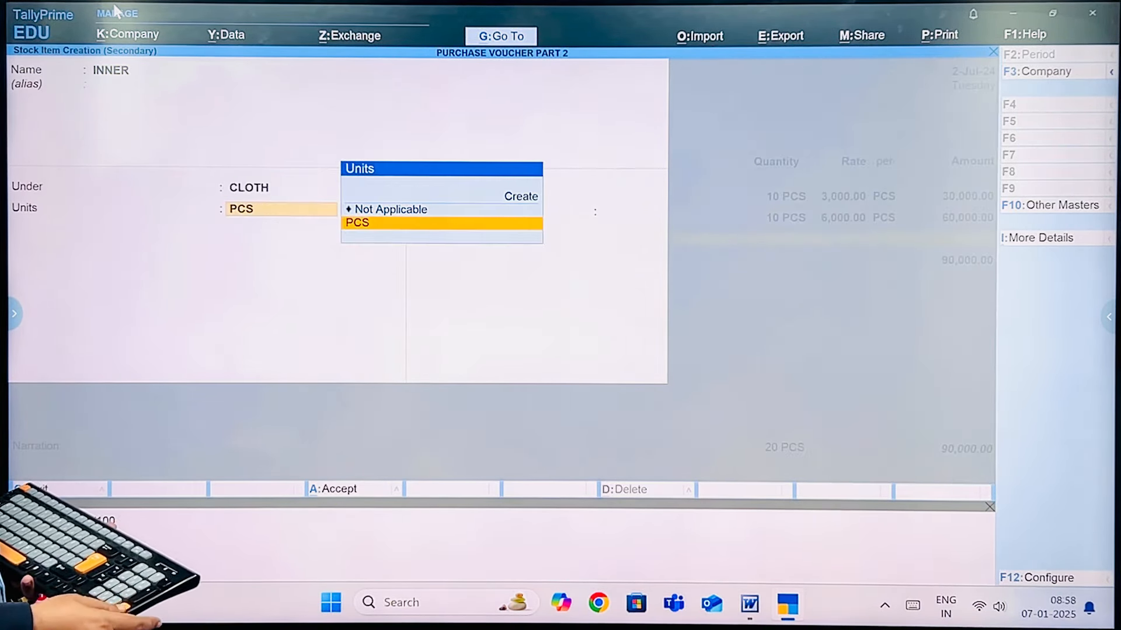
key("Return")
key("Return")
key("BackSpace")
key("BackSpace")
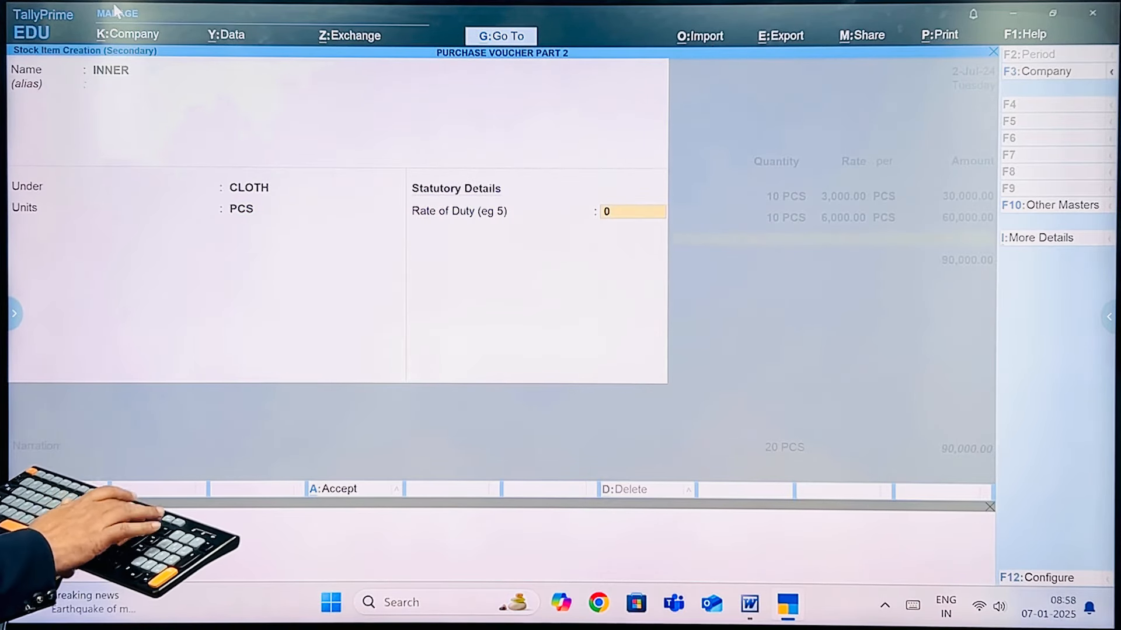
key("alt+c")
type("SET")
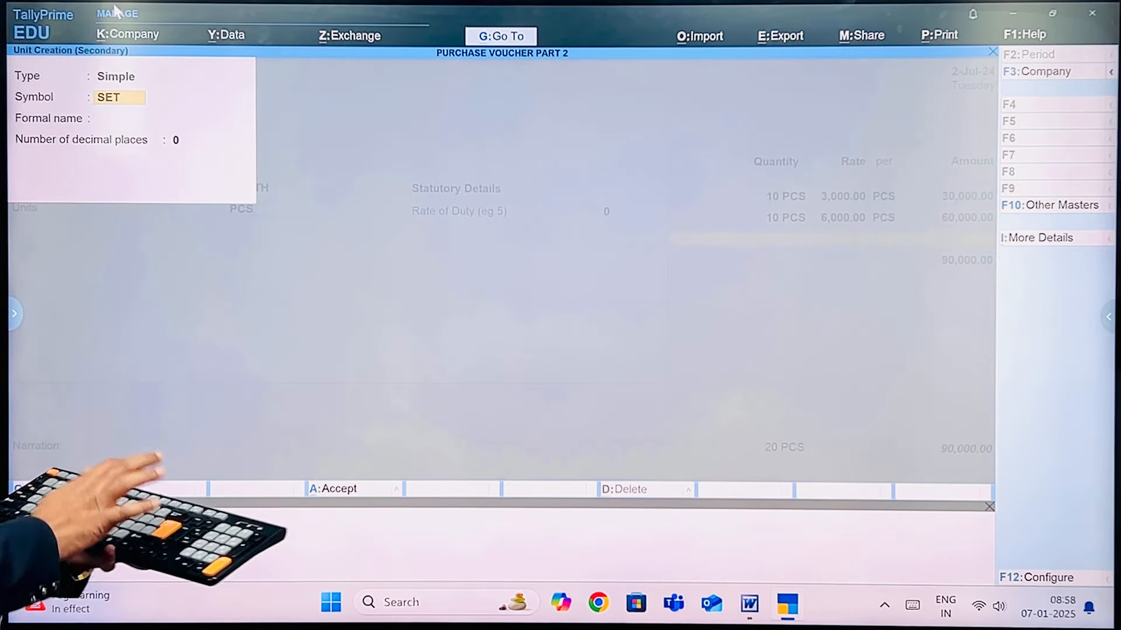
key("Return")
key("Return")
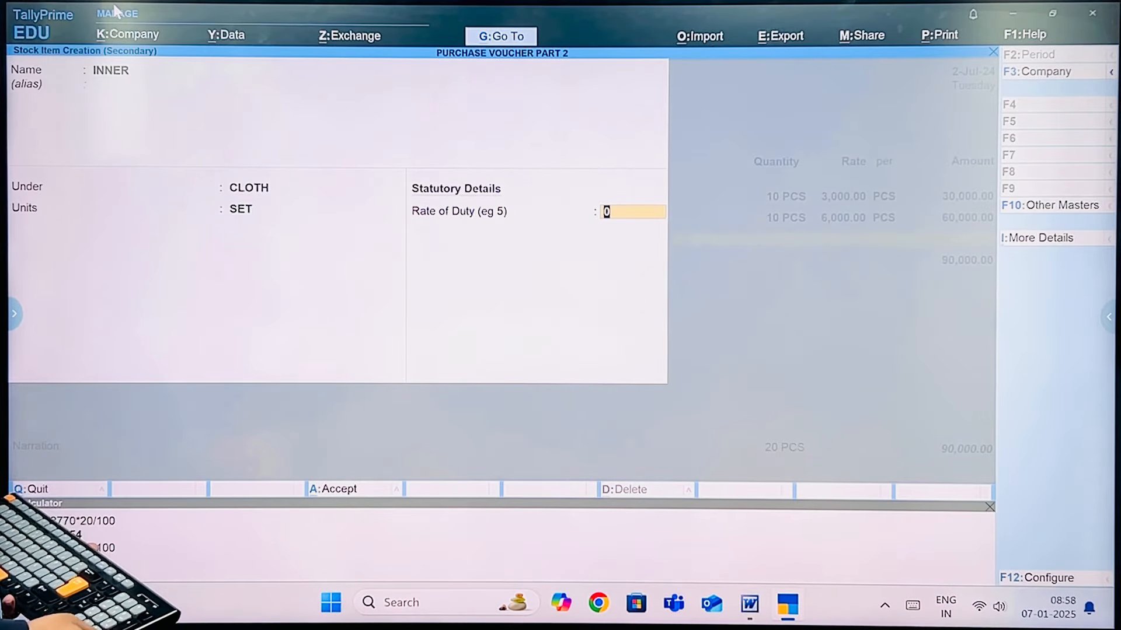
key("Return")
Enter 10 SET of INNER at a rate of 700.
key("Return")
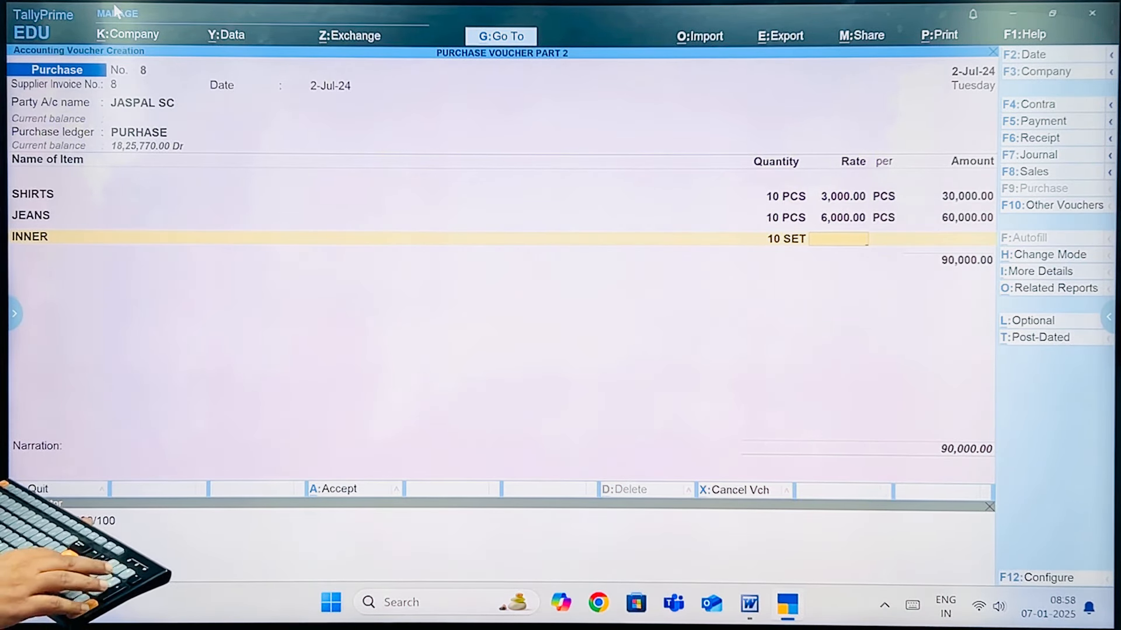
type("7")
key("Return")
key("Return")
key("Return")
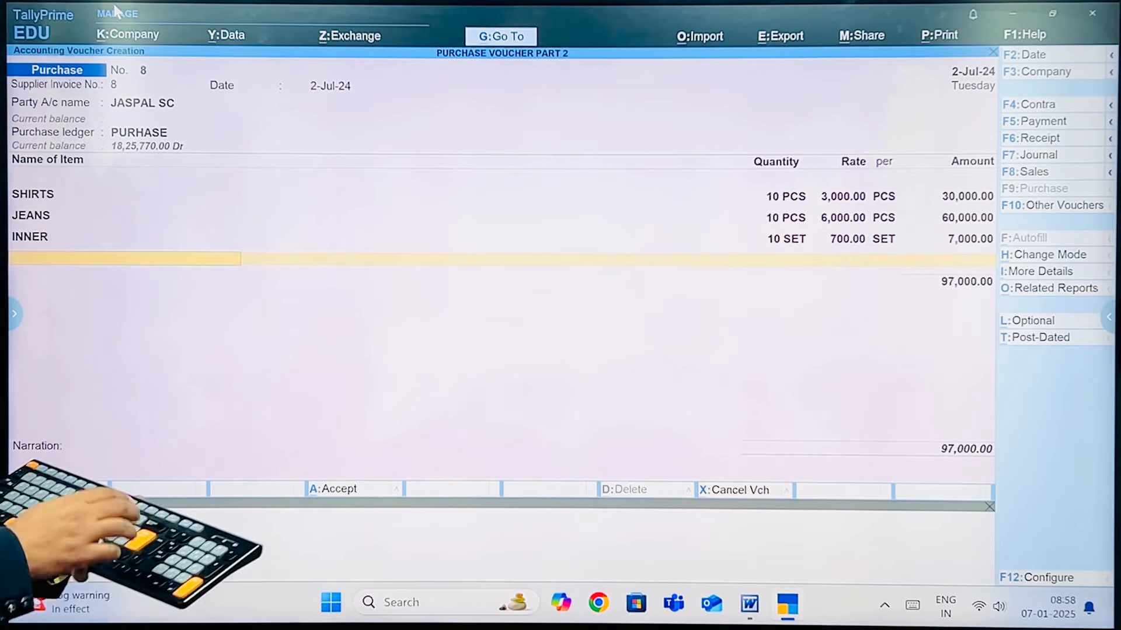
Start a new stock item named SPORTS and place it under the CLOTH group.
key("alt+c")
type("SPORTS")
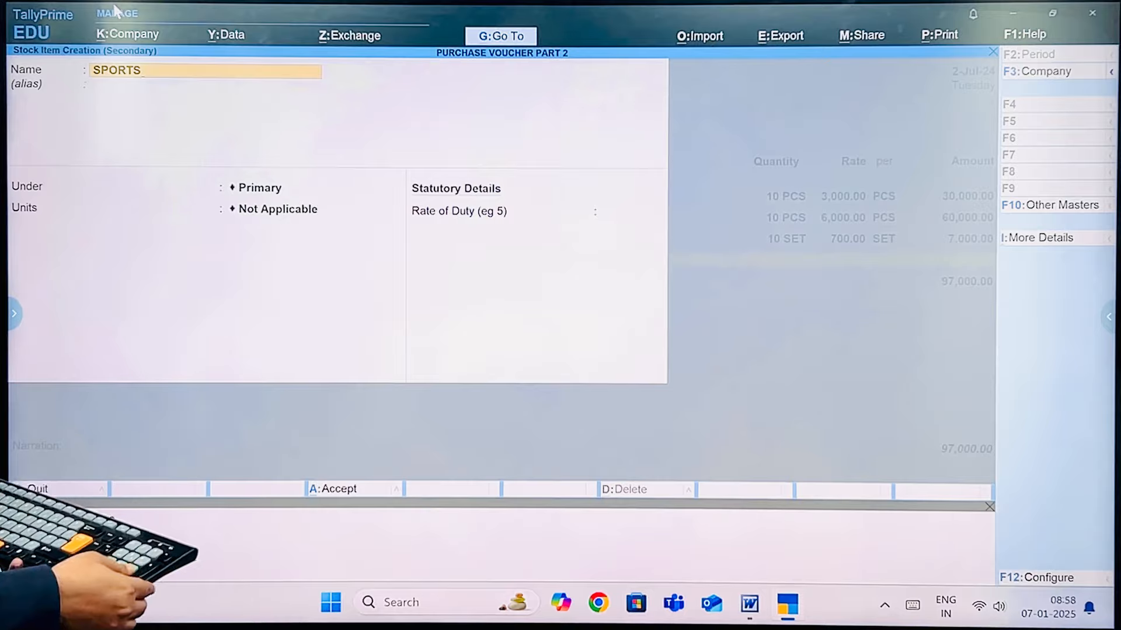
key("Return")
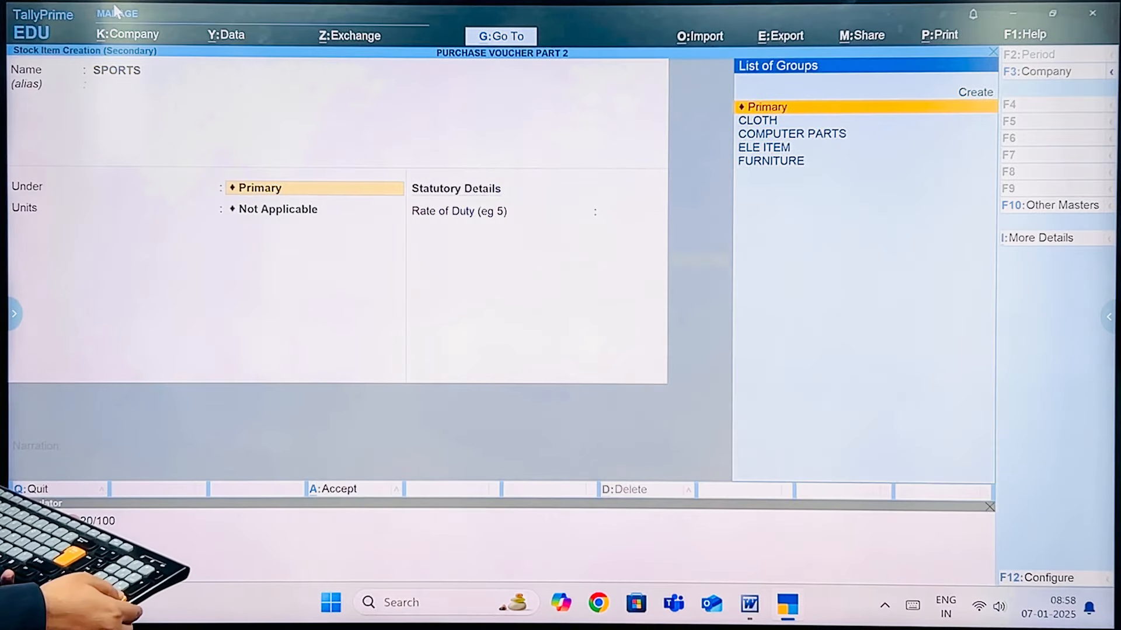
key("Down")
key("Return")
Set the unit of SPORTS to PCS and save the stock item.
key("Down")
key("Down")
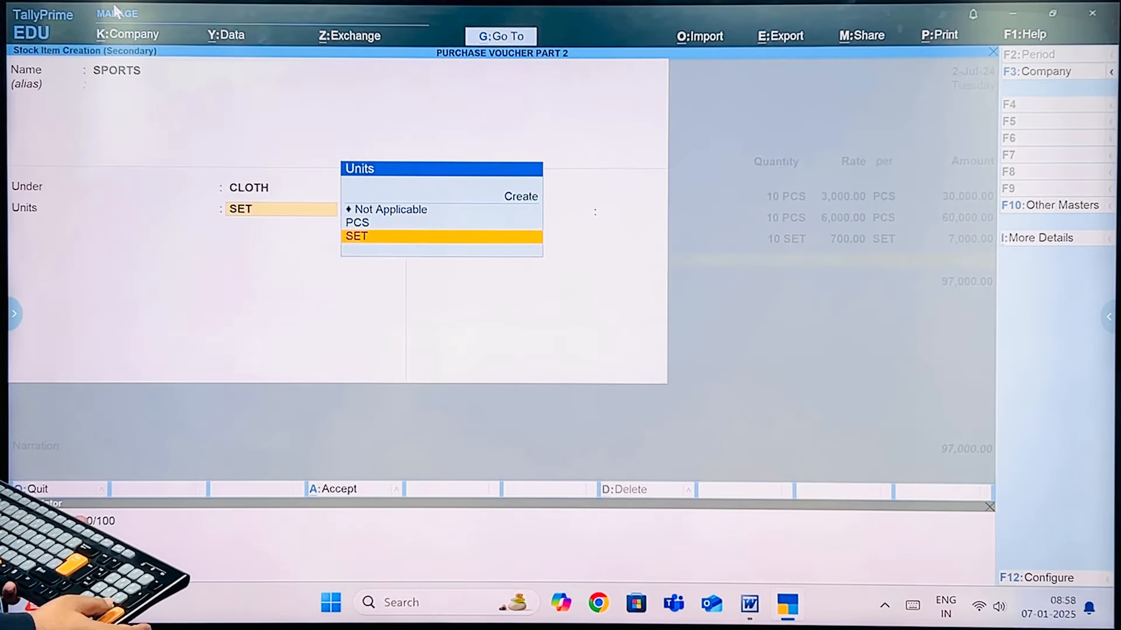
key("Return")
key("Return")
key("Escape")
key("BackSpace")
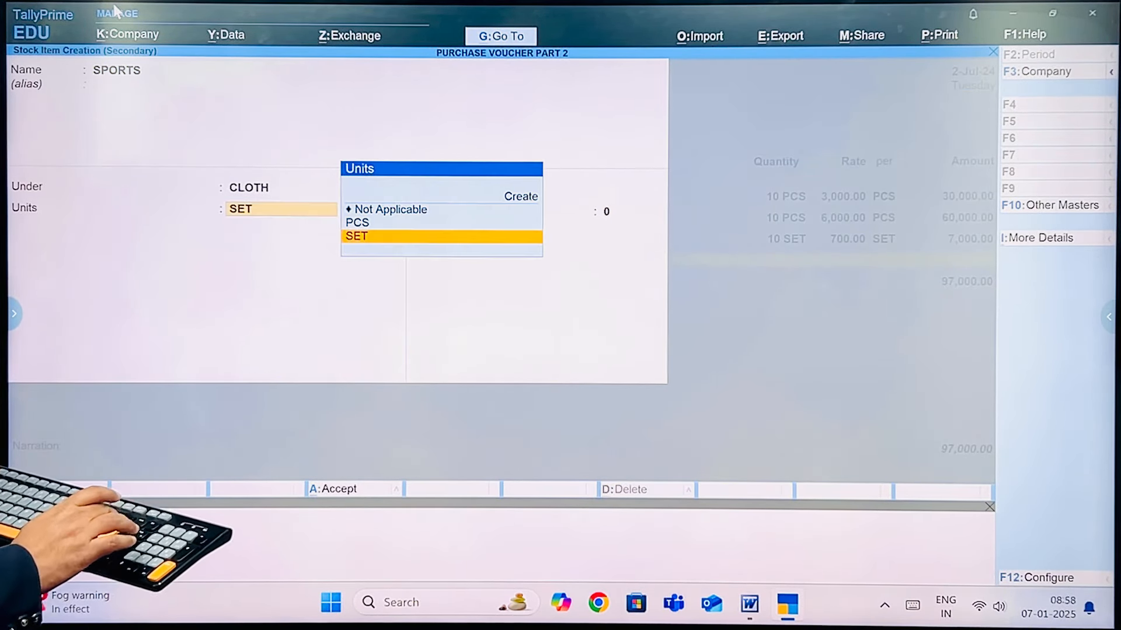
key("Up")
key("Return")
key("ctrl+a")
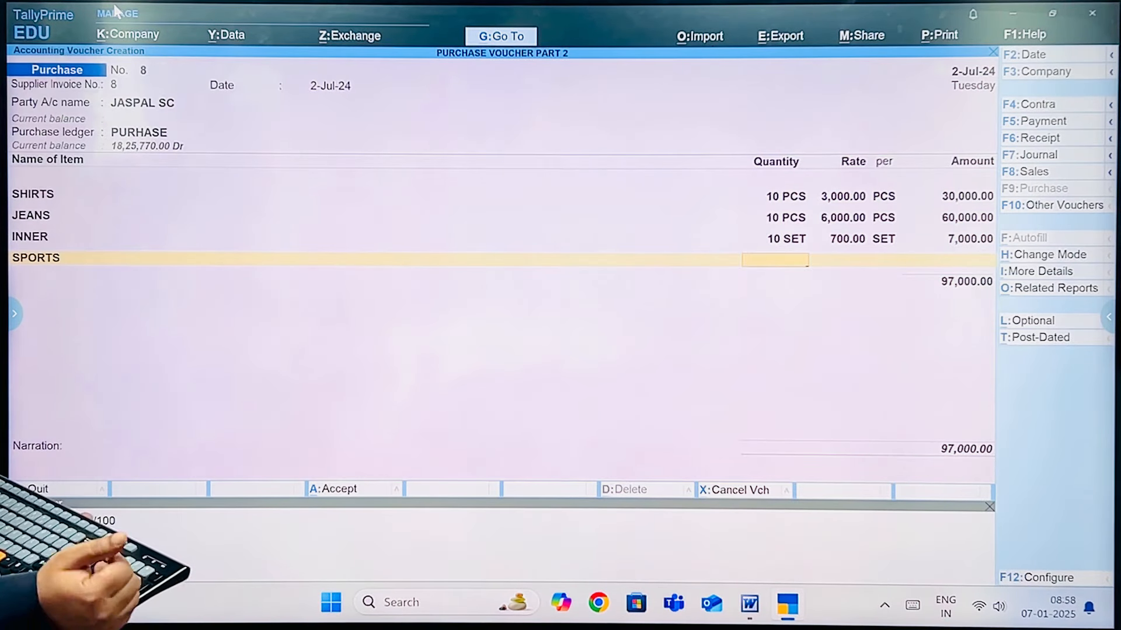
Enter 10 PCS of SPORTS at a rate of 600.
type("6")
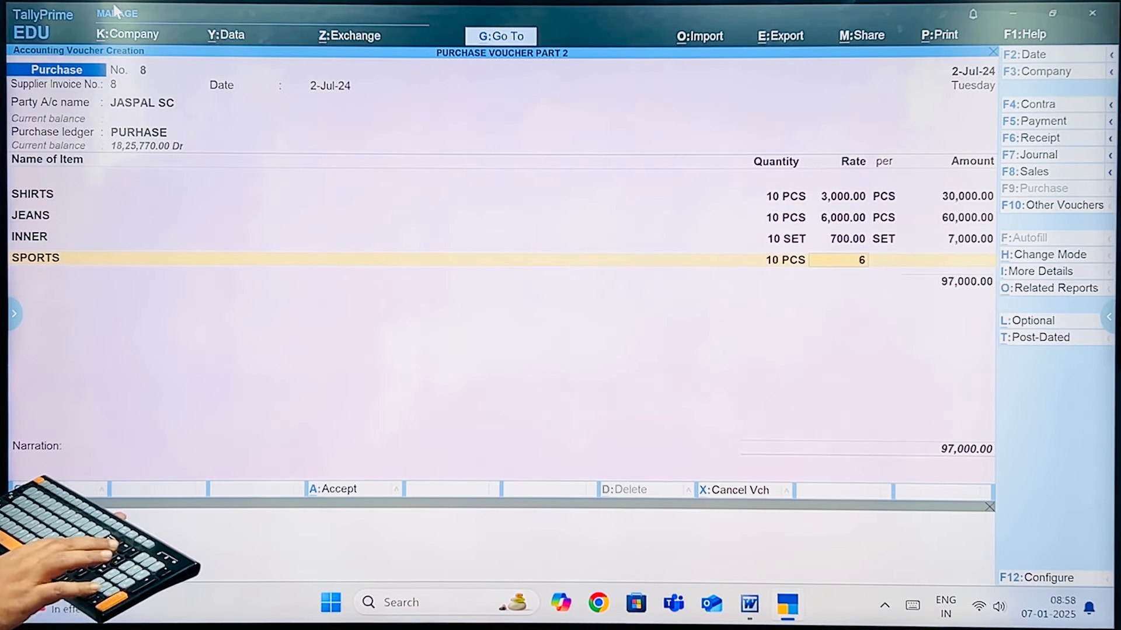
key("Return")
key("Return")
key("Return")
key("Return")
End the item list and save the cloth purchase voucher without a narration.
key("Return")
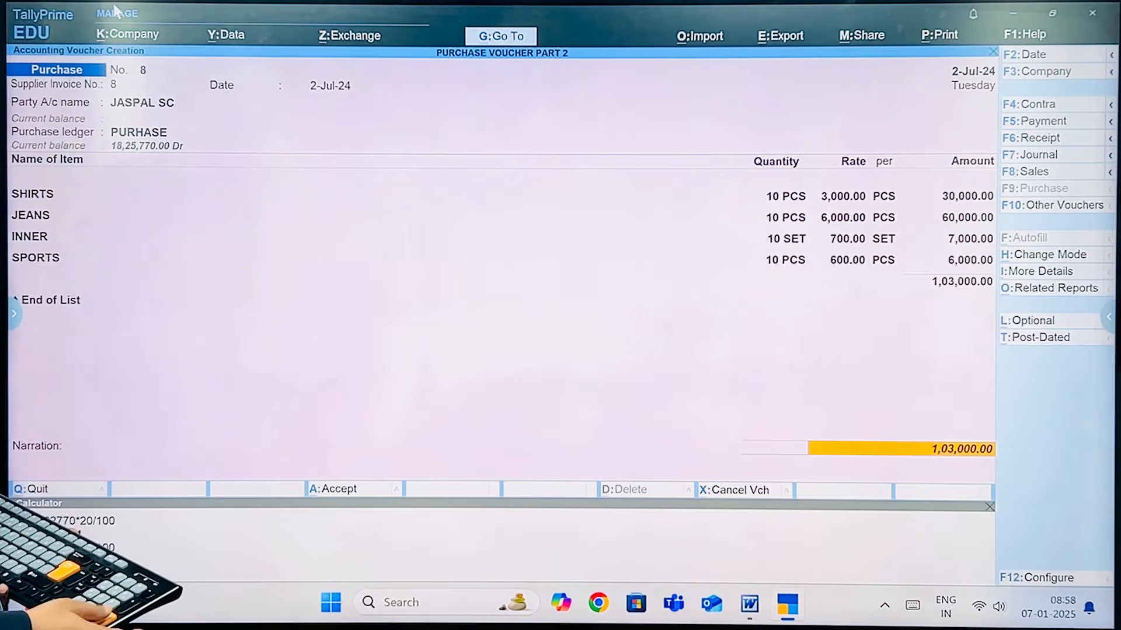
key("Return")
key("Return")
key("Return")
key("Return")
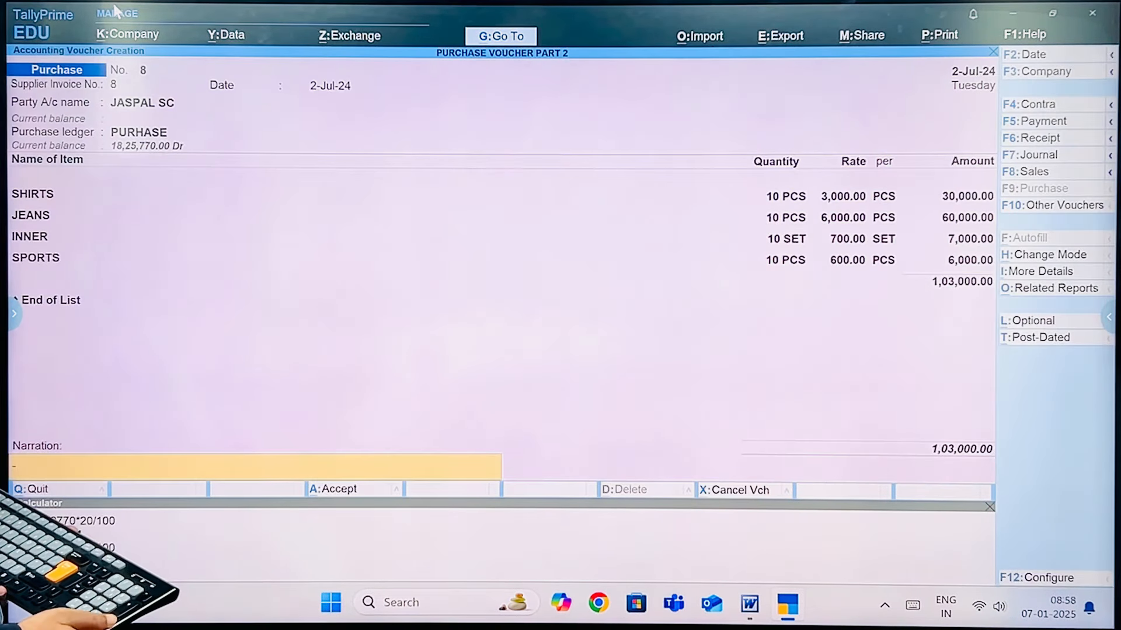
key("Return")
Check purchase 9 in Word's transaction list, and date the new purchase voucher 1-Aug-24 with supplier invoice number 9.
key("alt+Tab")
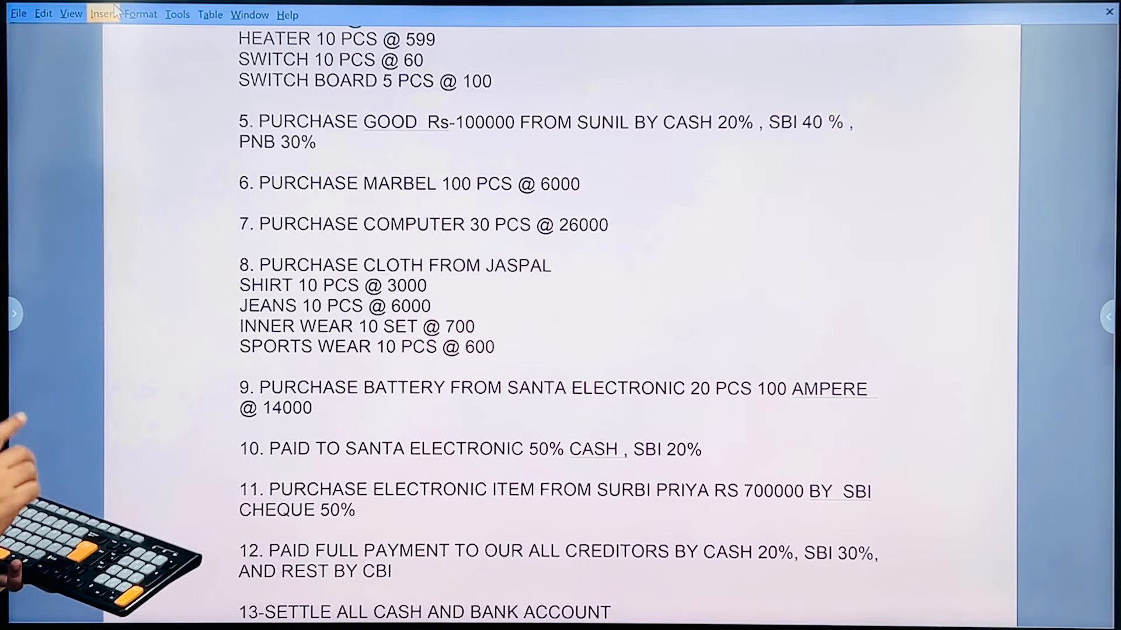
key("alt+Tab")
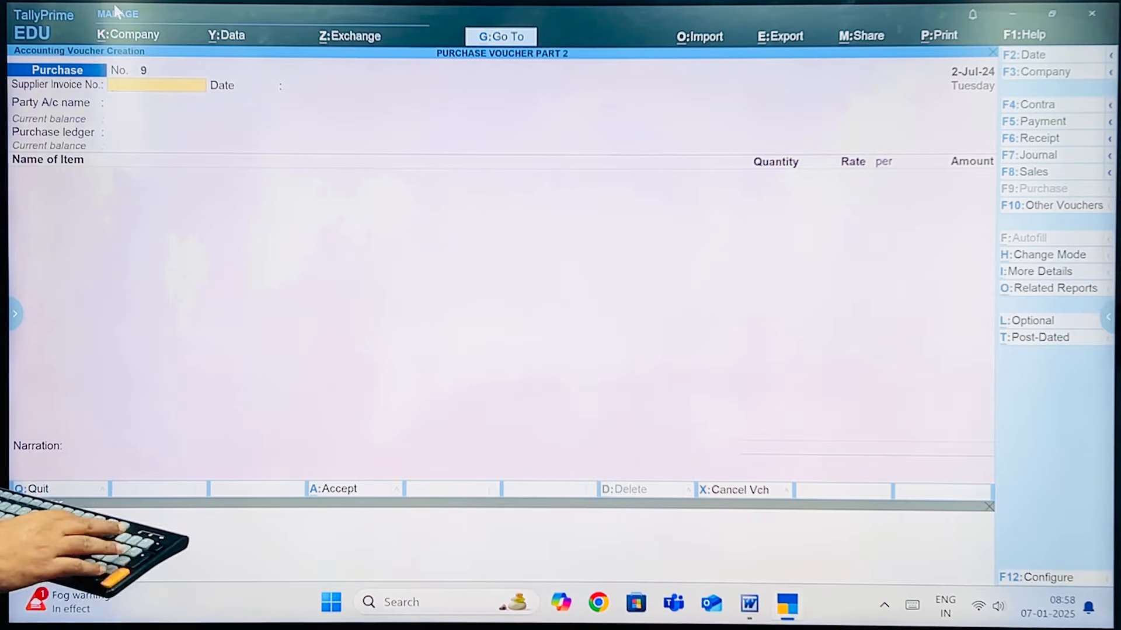
key("F2")
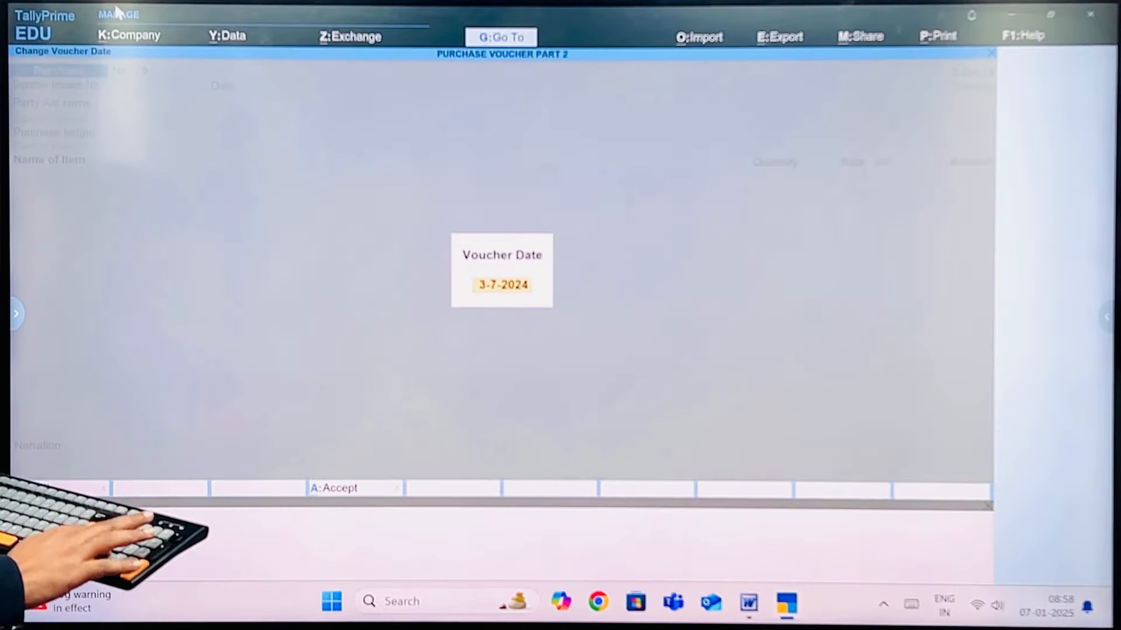
key("Return")
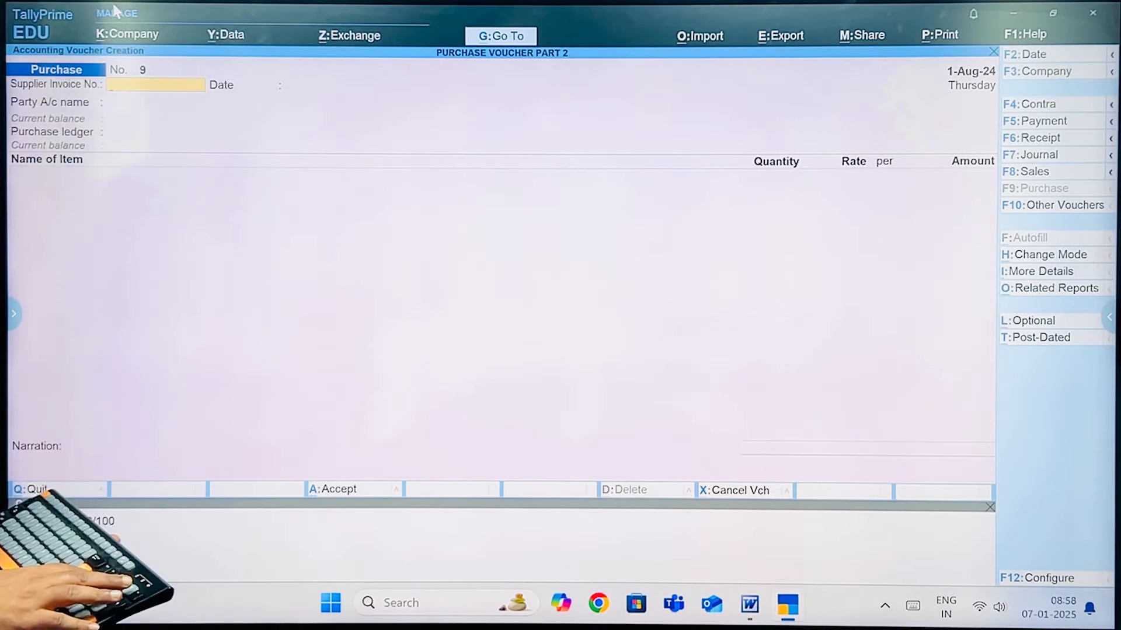
type("9")
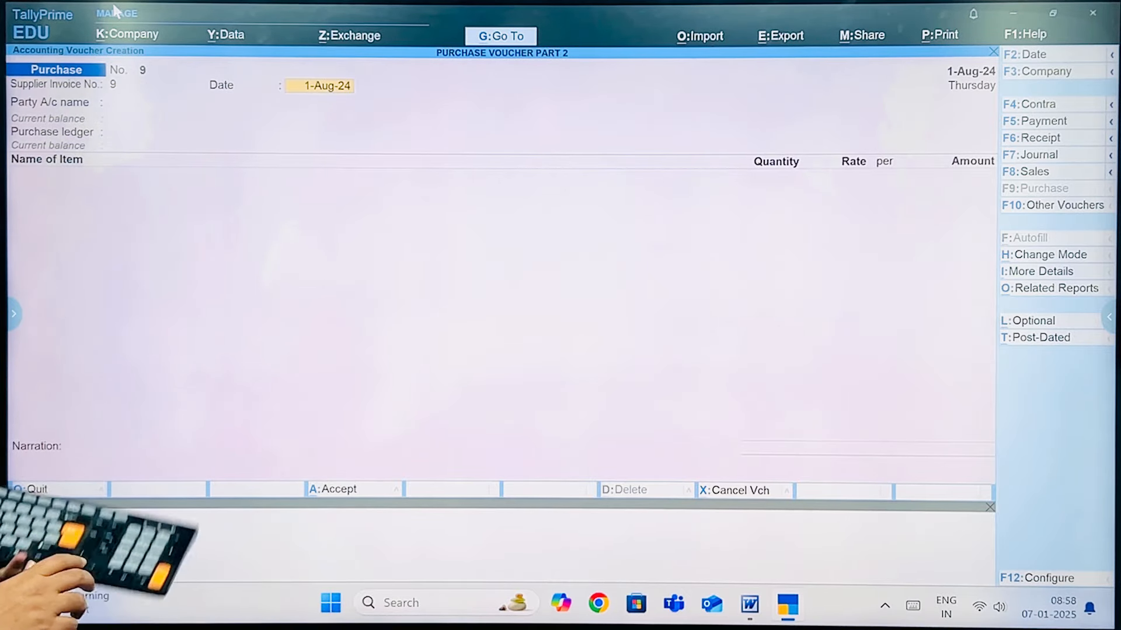
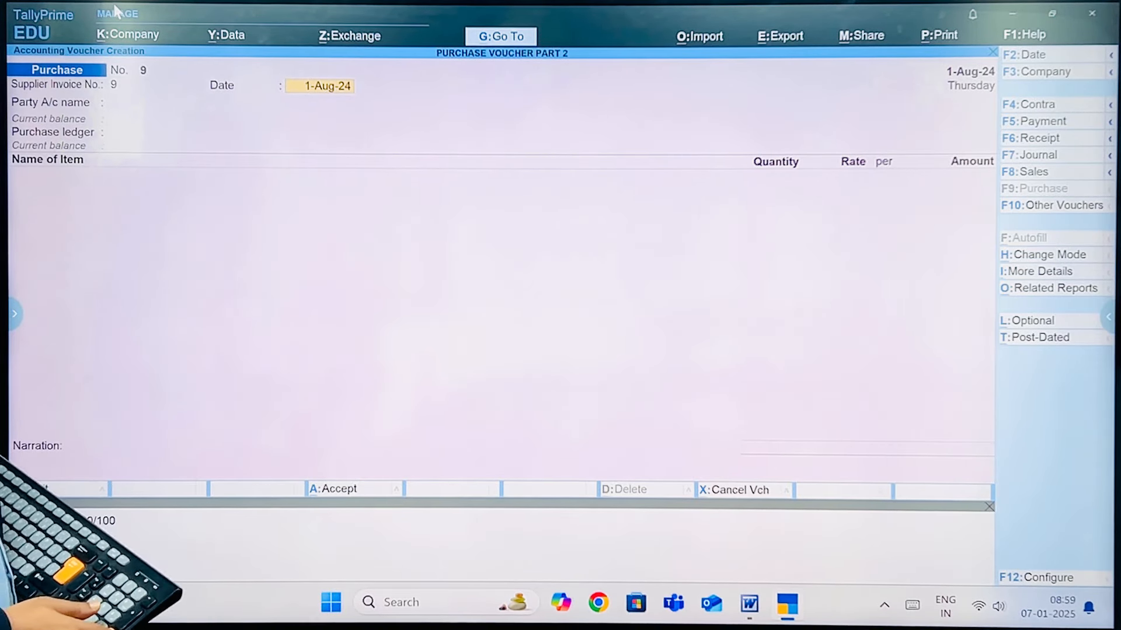
key("Return")
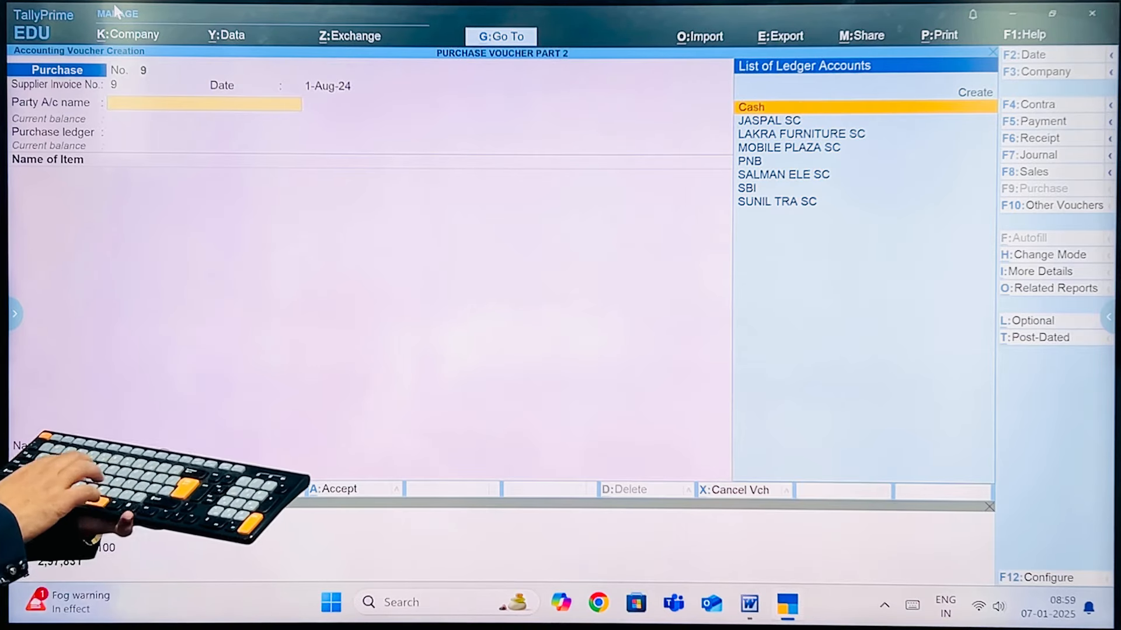
Check the battery supplier in Word's transaction list and create the party ledger SANTA ELE SC.
key("alt+Tab")
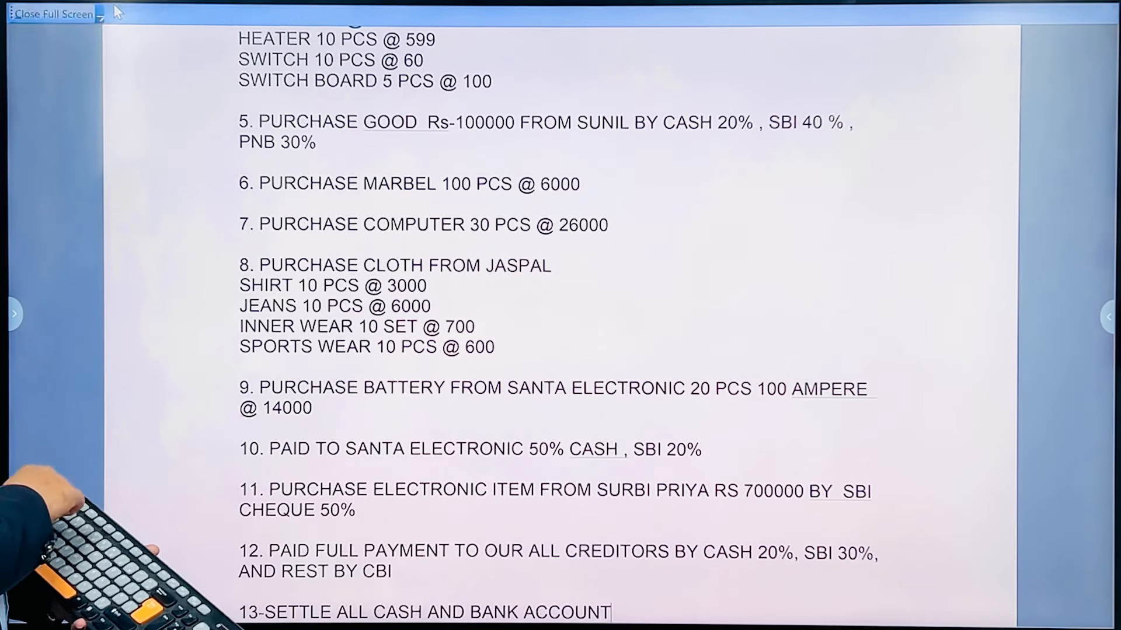
key("alt+Tab")
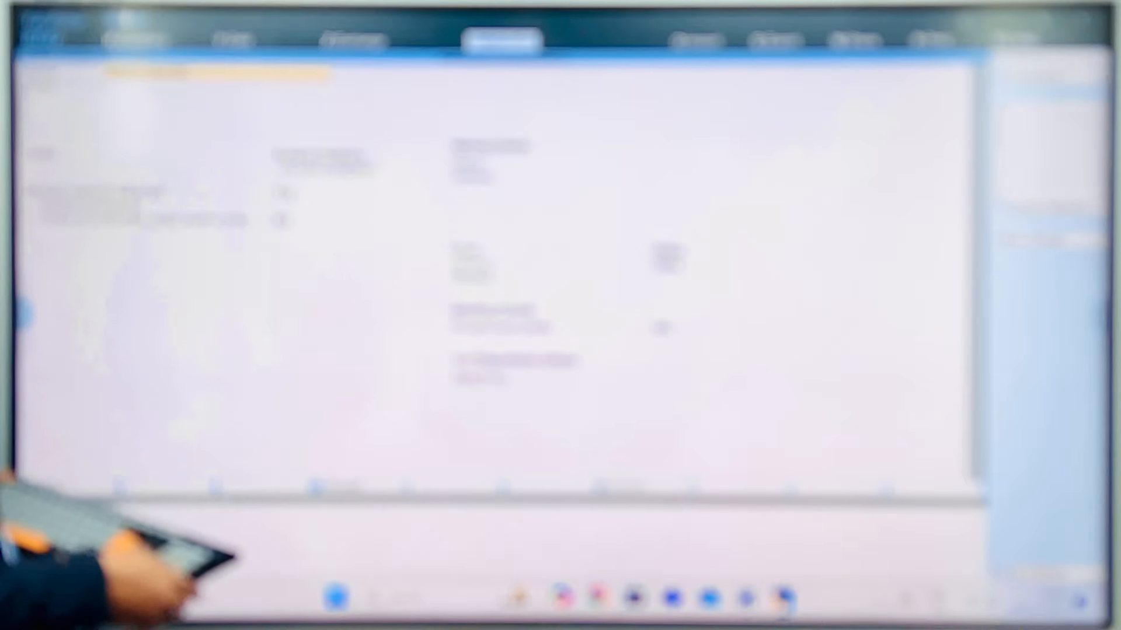
key("Return")
key("Return")
key("Return")
key("Return")
key("Return")
key("ctrl+a")
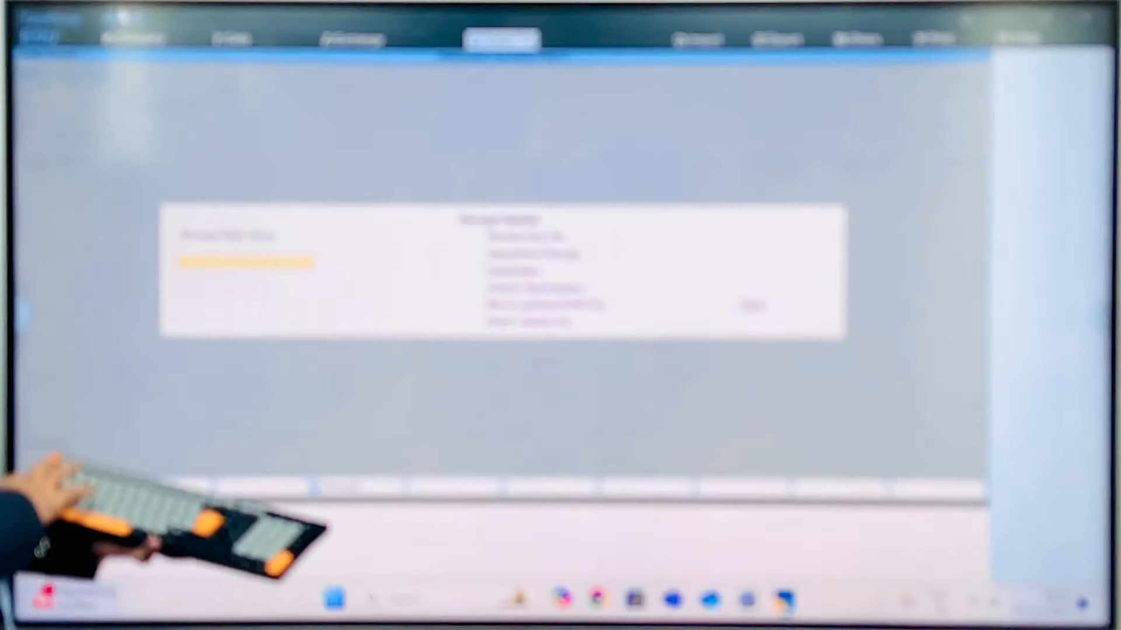
Accept the default receipt and party details for SANTA ELE SC and keep PURHASE as the purchase ledger.
key("ctrl+a")
key("ctrl+a")
key("Return")
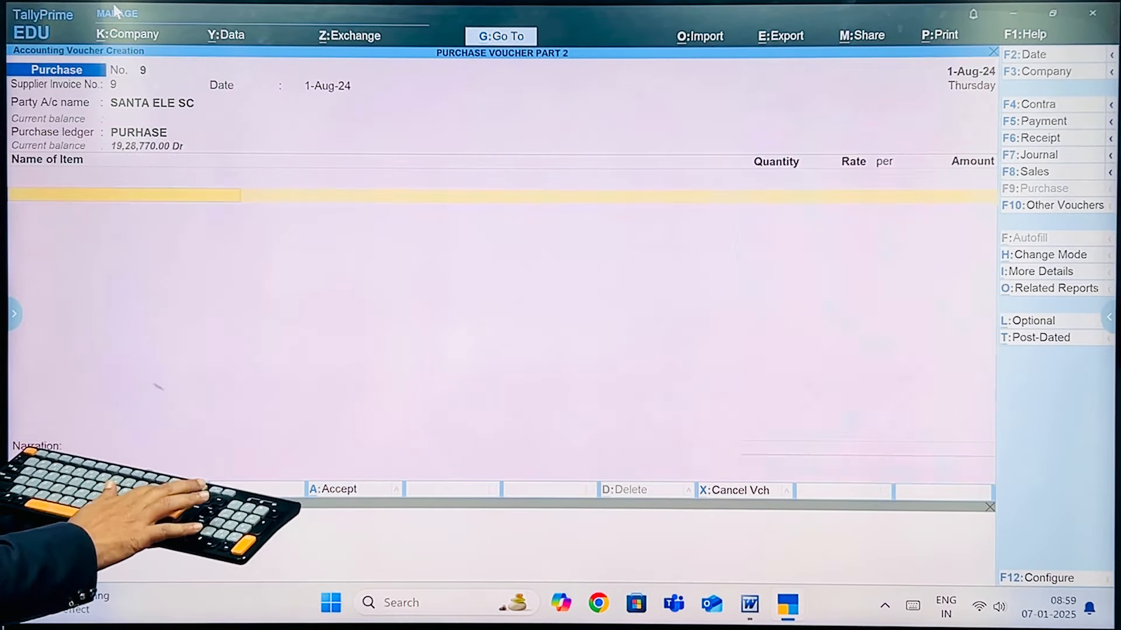
Start creating a new stock item named BATTRY 100AH from the purchase voucher, without an alias.
key("alt+c")
type("BA")
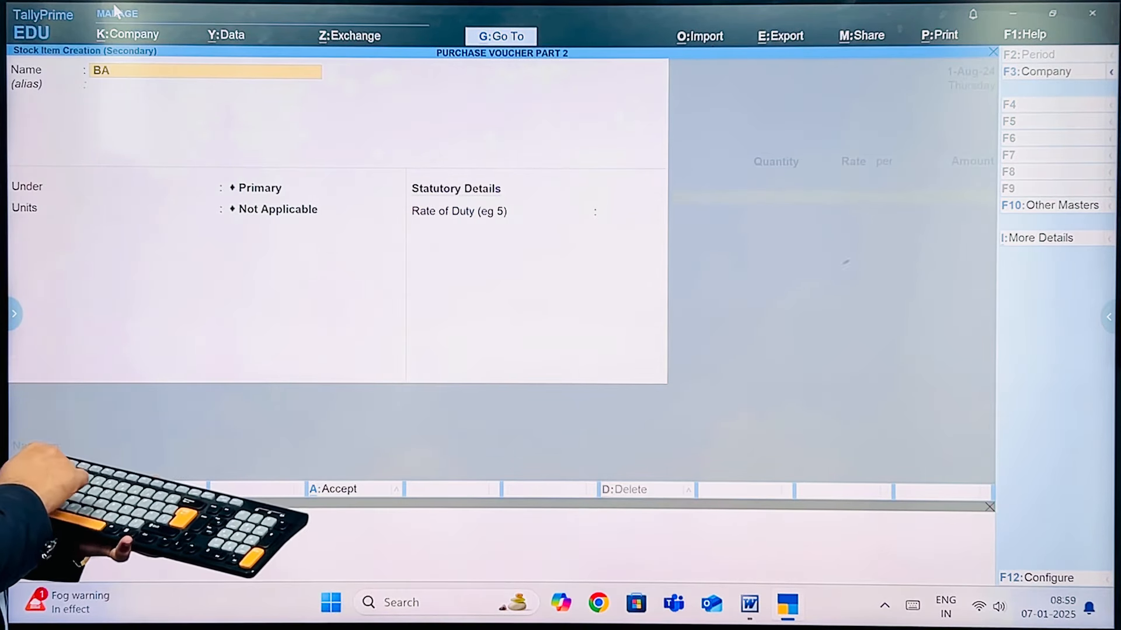
type("TTRY 1")
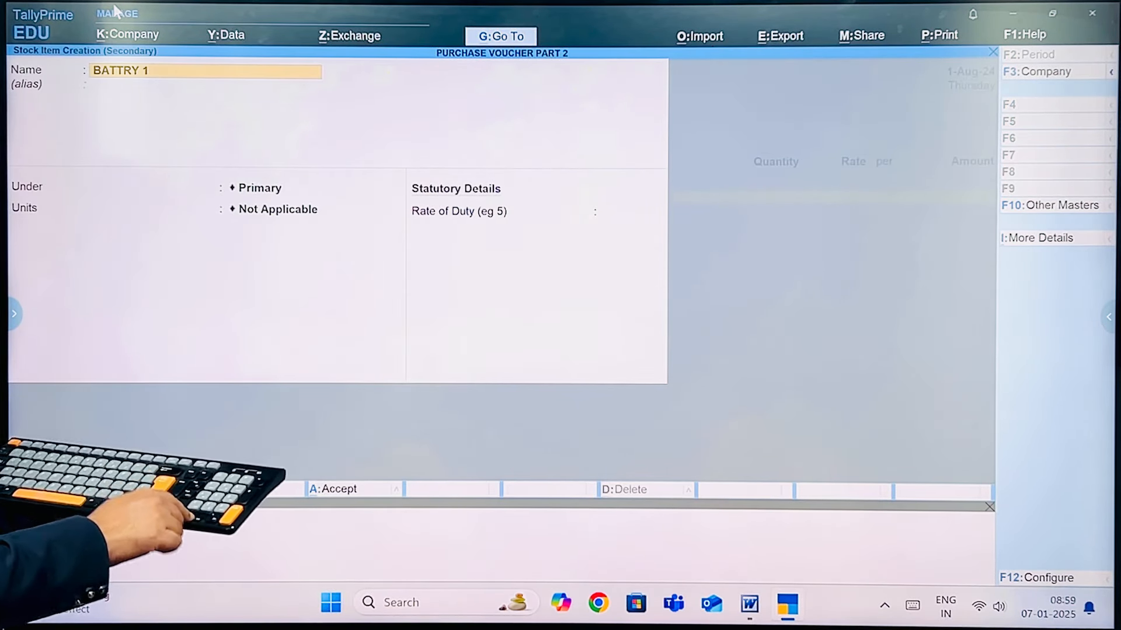
type("00AH")
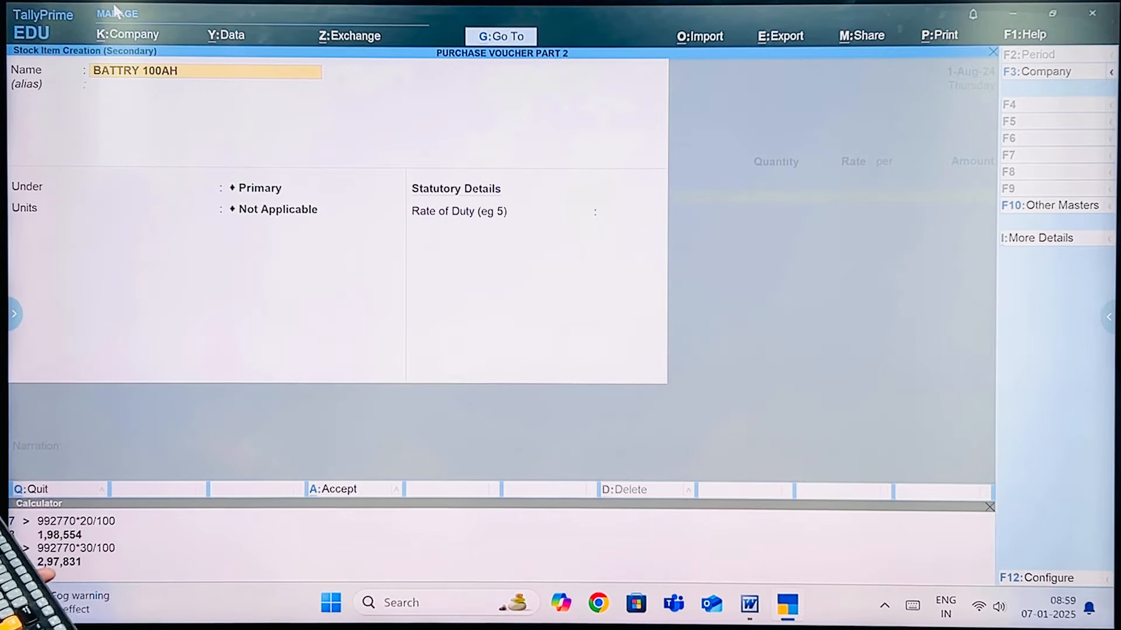
key("Return")
key("Return")
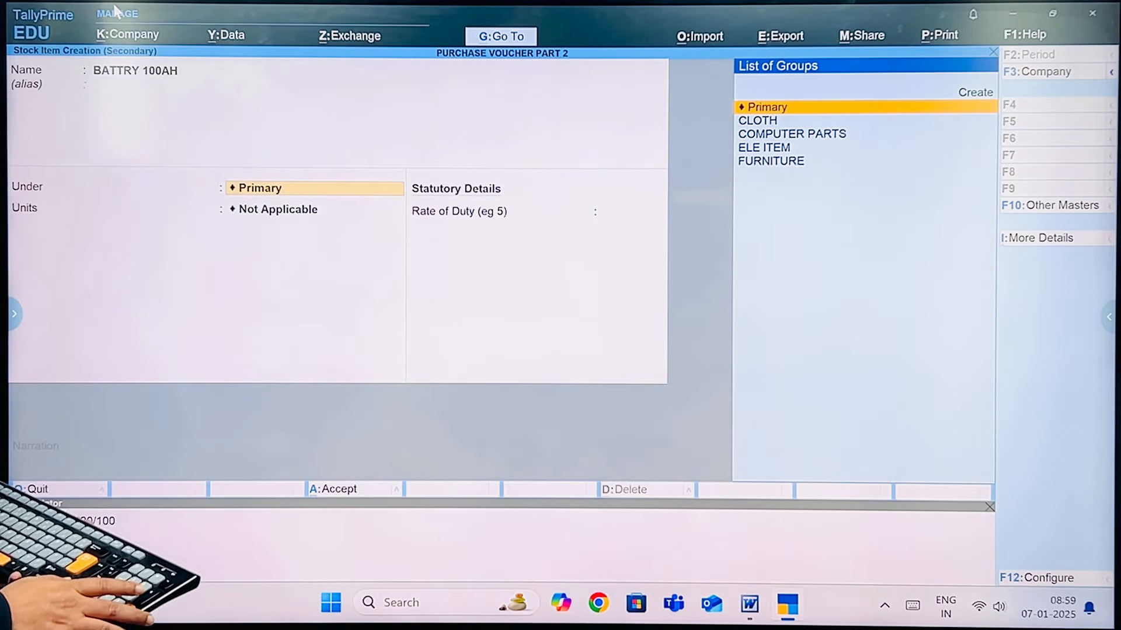
Place the BATTRY 100AH item under the ELE ITEM group with PCS as its unit and save it.
key("Down")
key("Down")
key("Down")
key("Down")
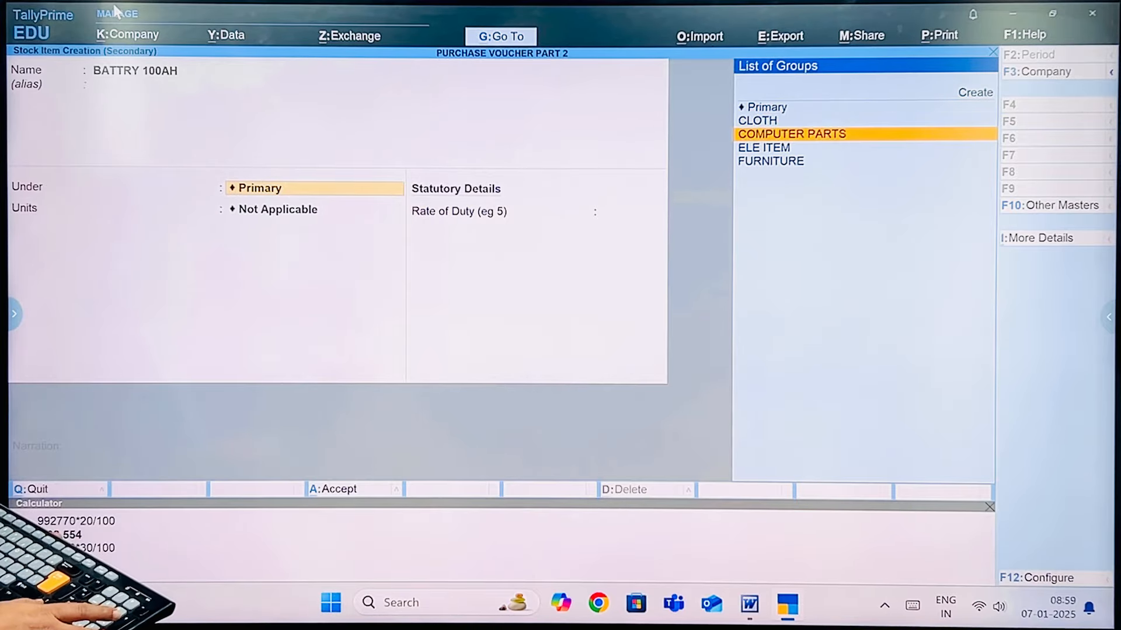
key("Up")
key("Return")
key("Down")
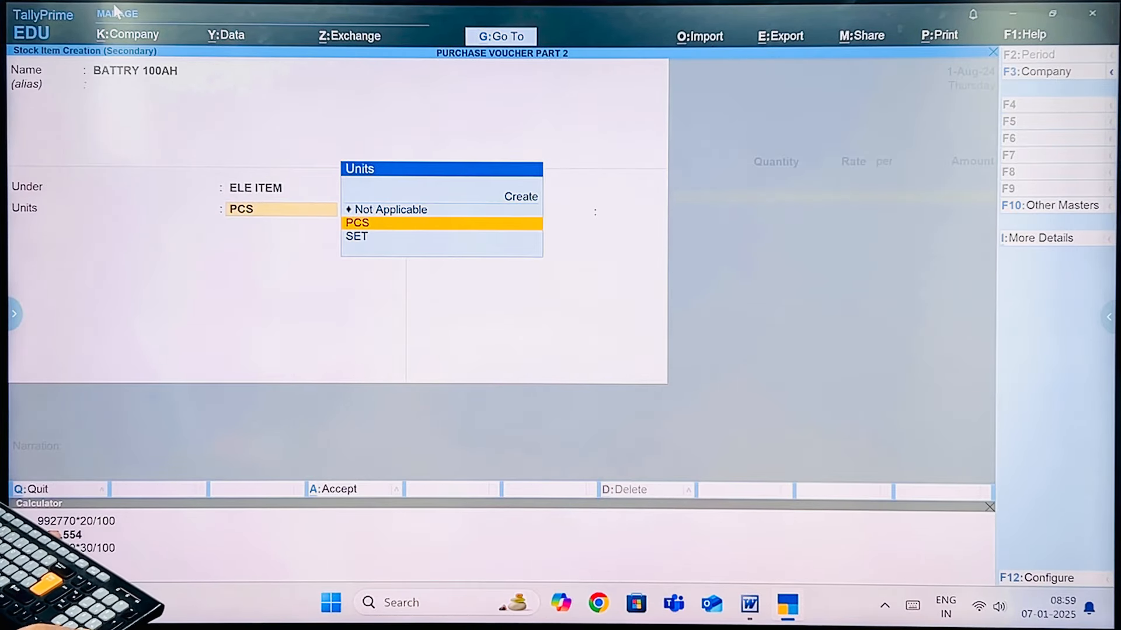
key("Return")
key("Return")
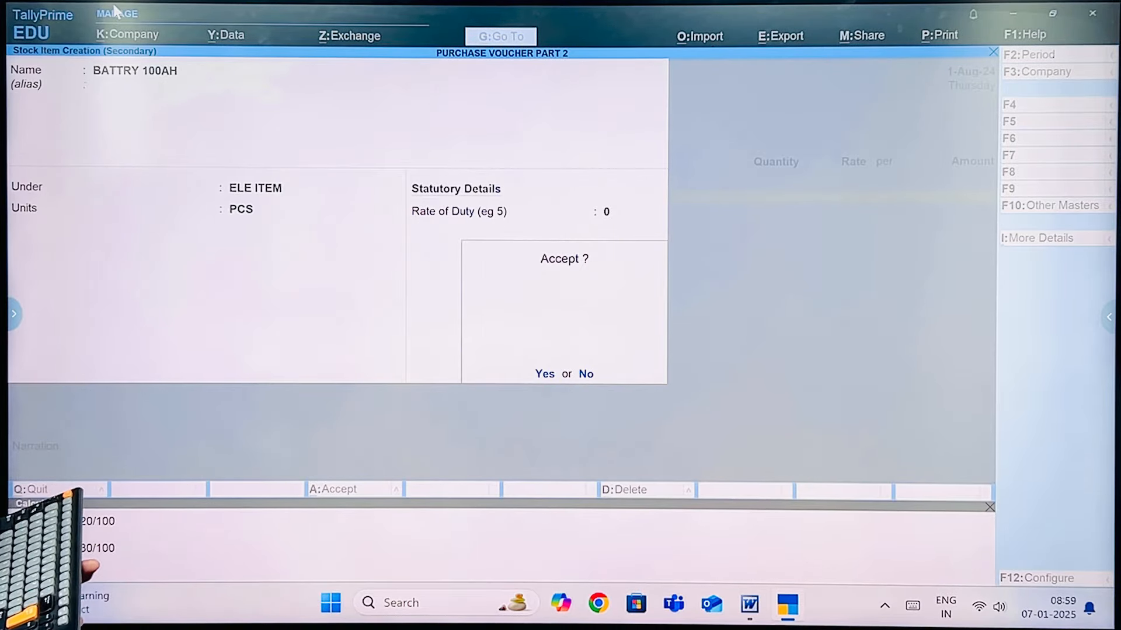
key("Return")
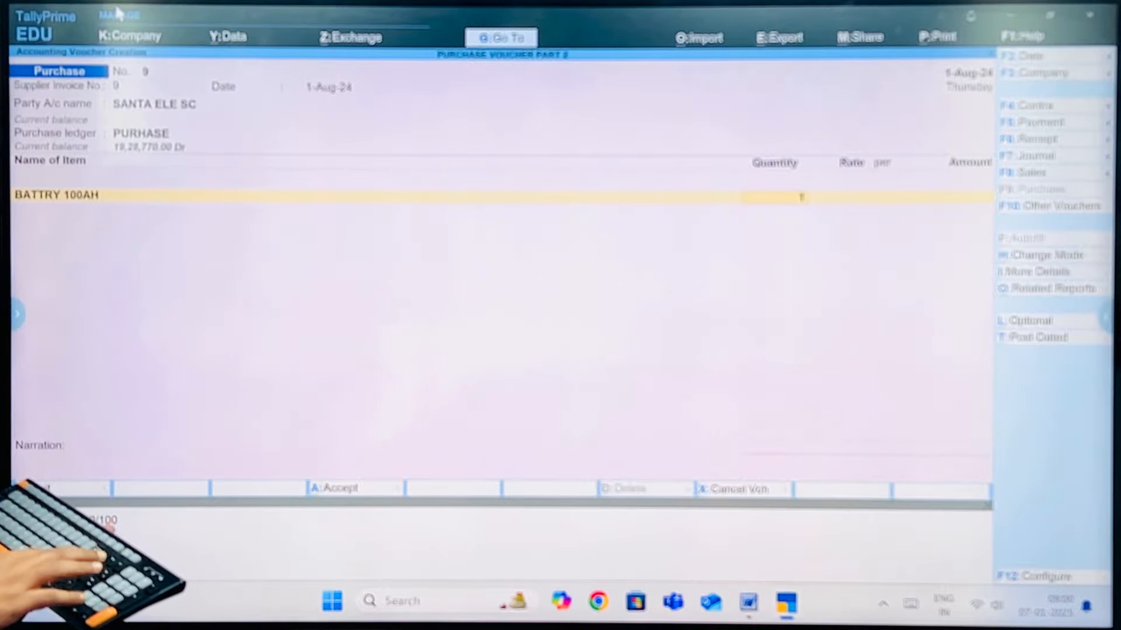
Enter 20 PCS of BATTRY 100AH at a rate of 14,000 and end the item list.
type("20")
key("Return")
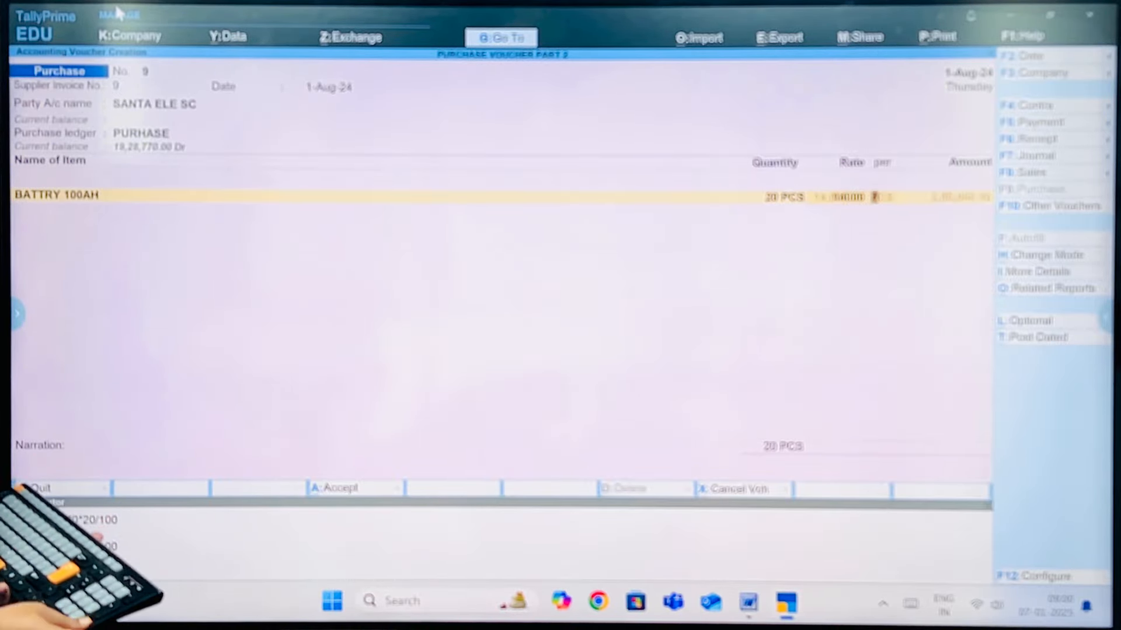
key("Return")
key("Return")
key("Return")
key("Return")
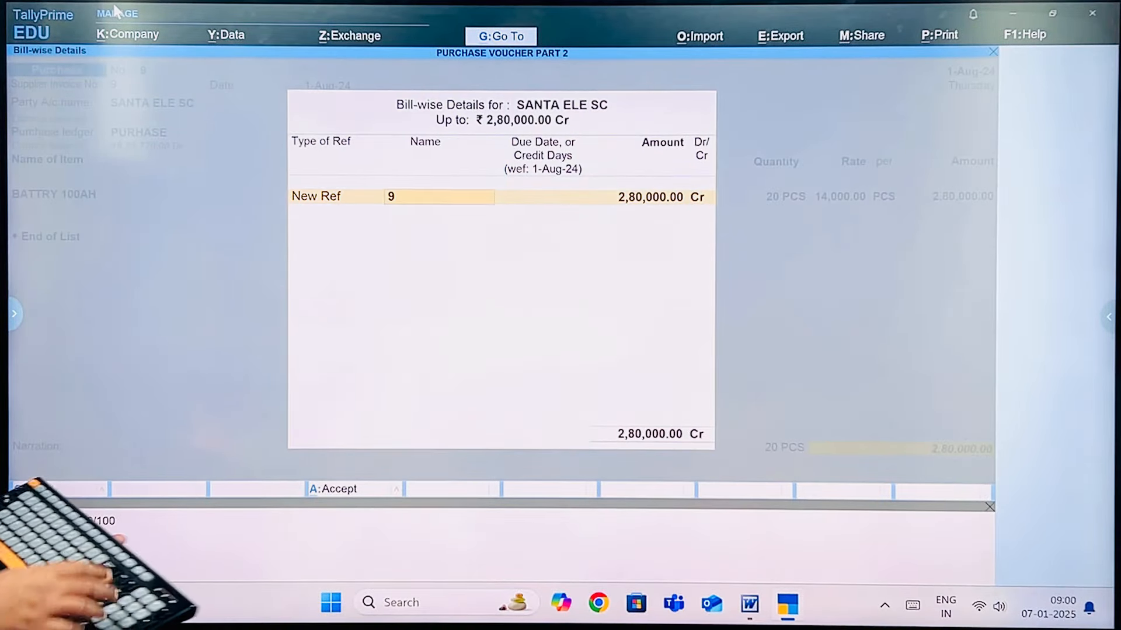
Accept the bill-wise New Ref 9 for SANTA ELE SC and save the battery purchase voucher without a narration.
key("Return")
key("Return")
key("Return")
key("Return")
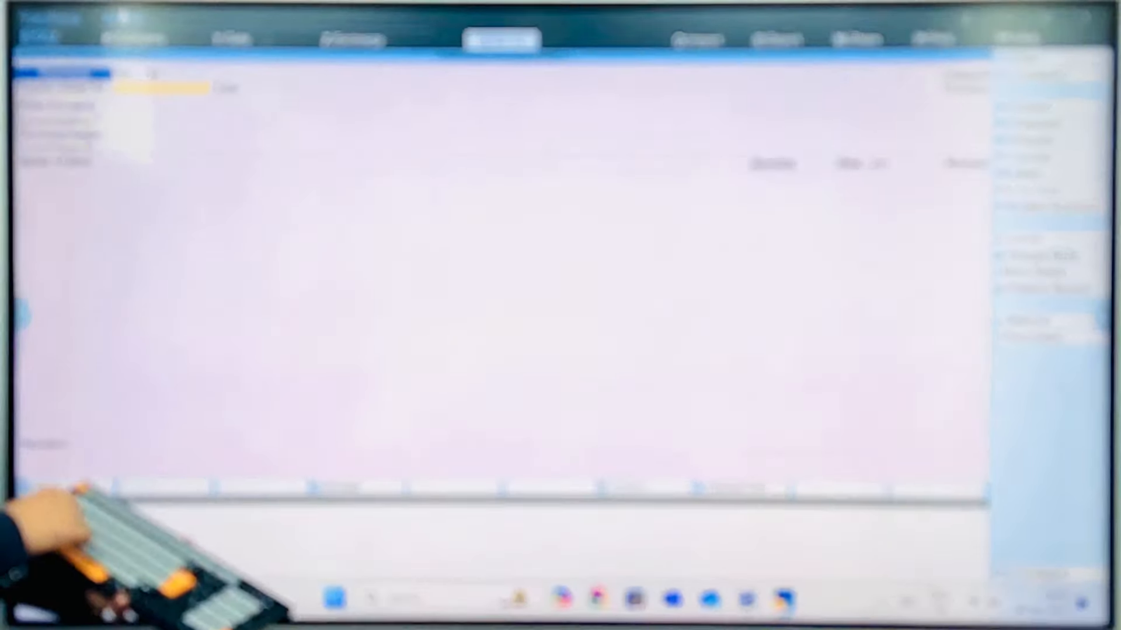
Check transaction 10 in Word's list, and start a payment voucher with SANTA ELE SC as the debit ledger.
key("alt+Tab")
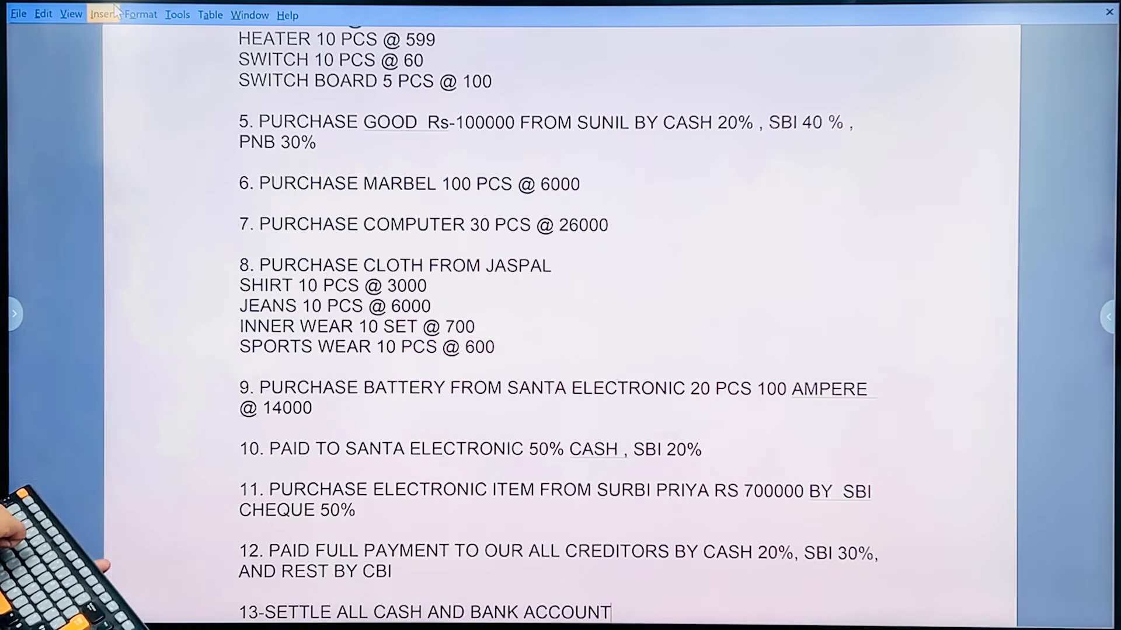
key("alt+Tab")
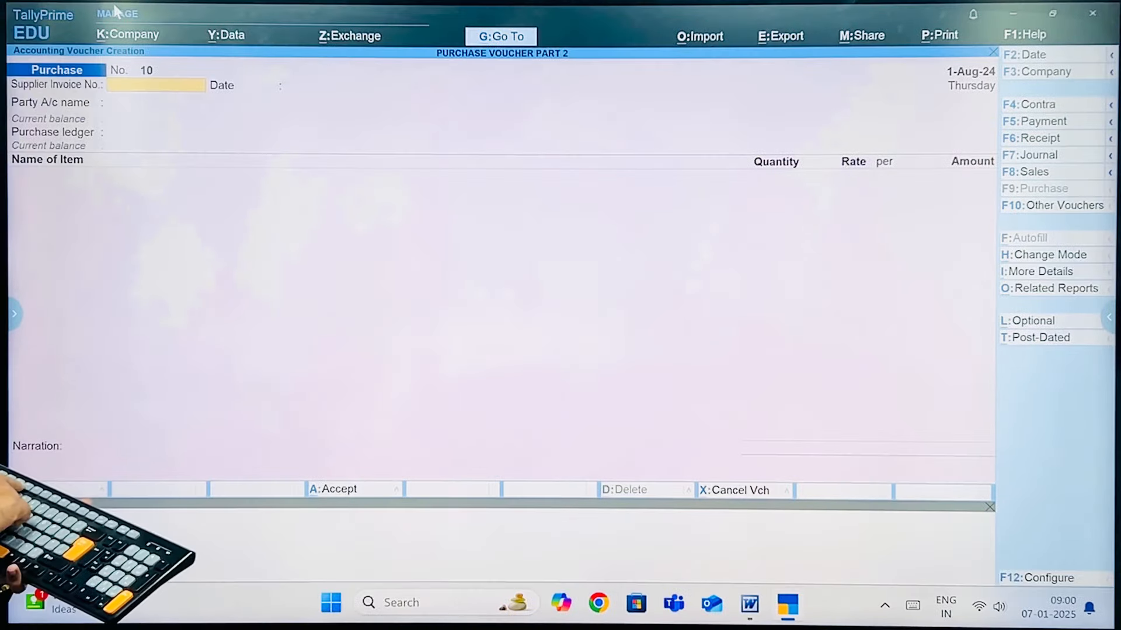
key("F5")
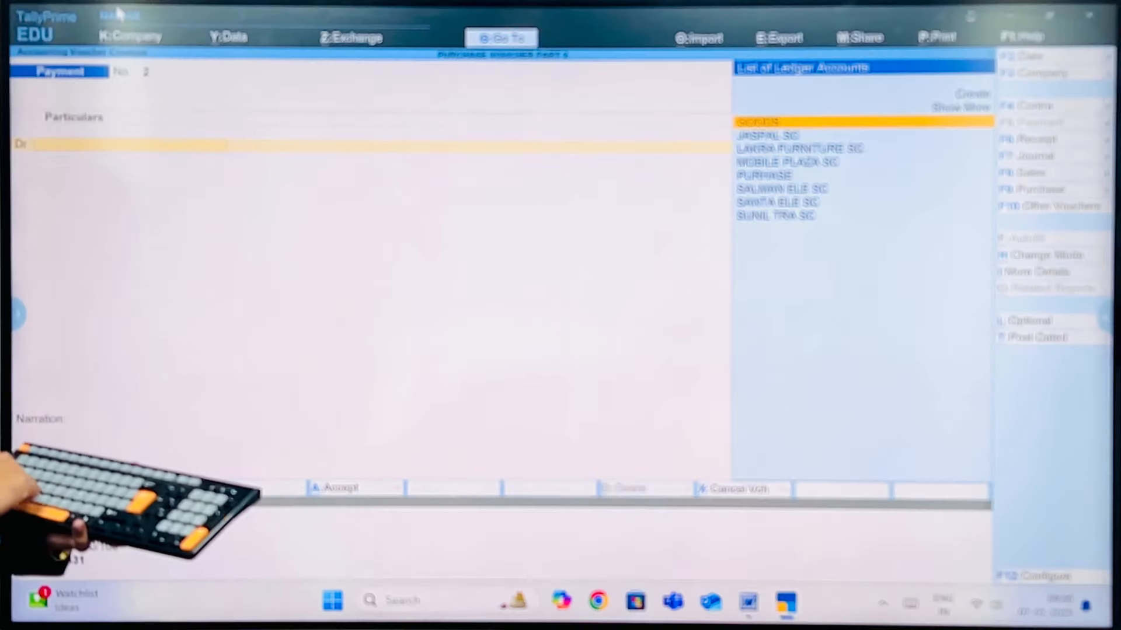
type("san")
key("Return")
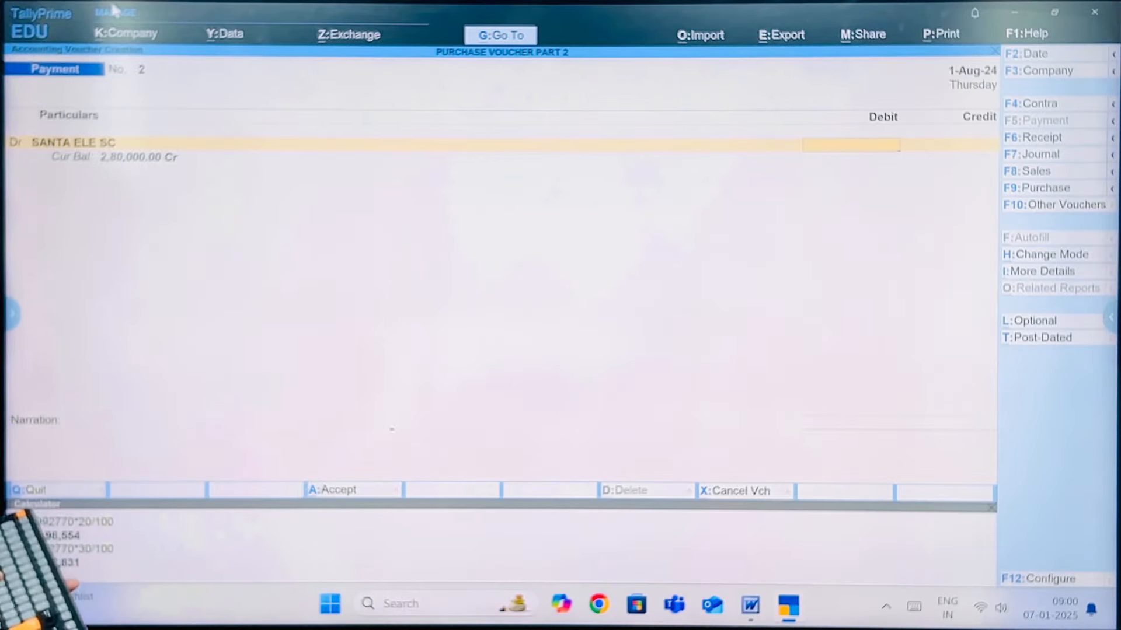
Calculate 280000*70/100, debit SANTA ELE SC with 1,96,000, and adjust it against bill reference 9.
key("ctrl+n")
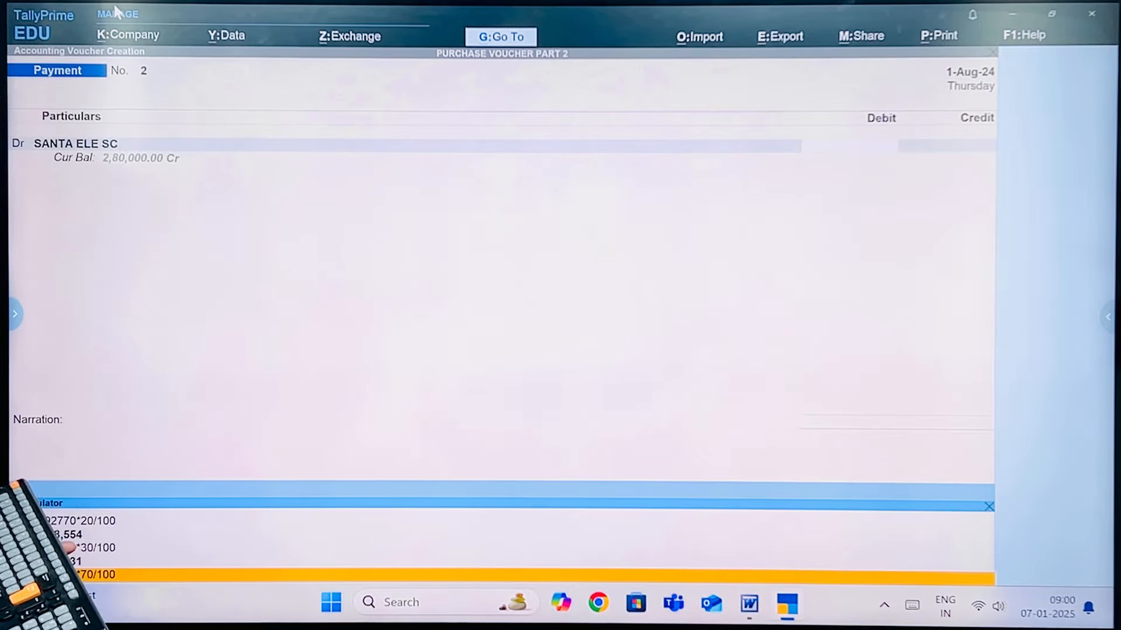
key("Return")
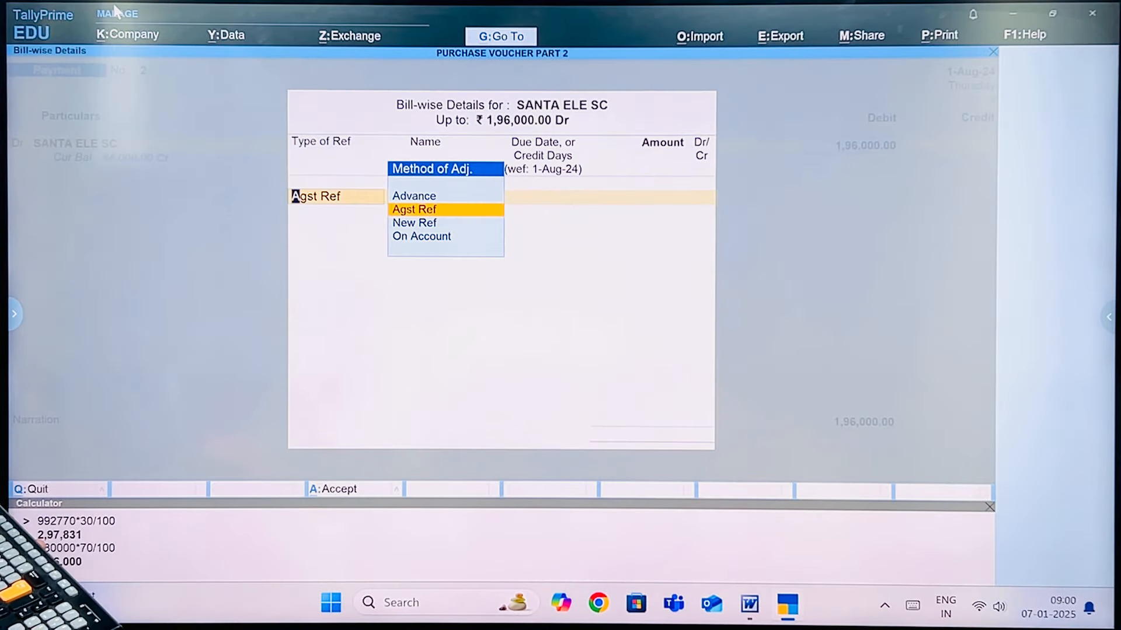
key("Return")
key("Return")
key("Return")
key("Return")
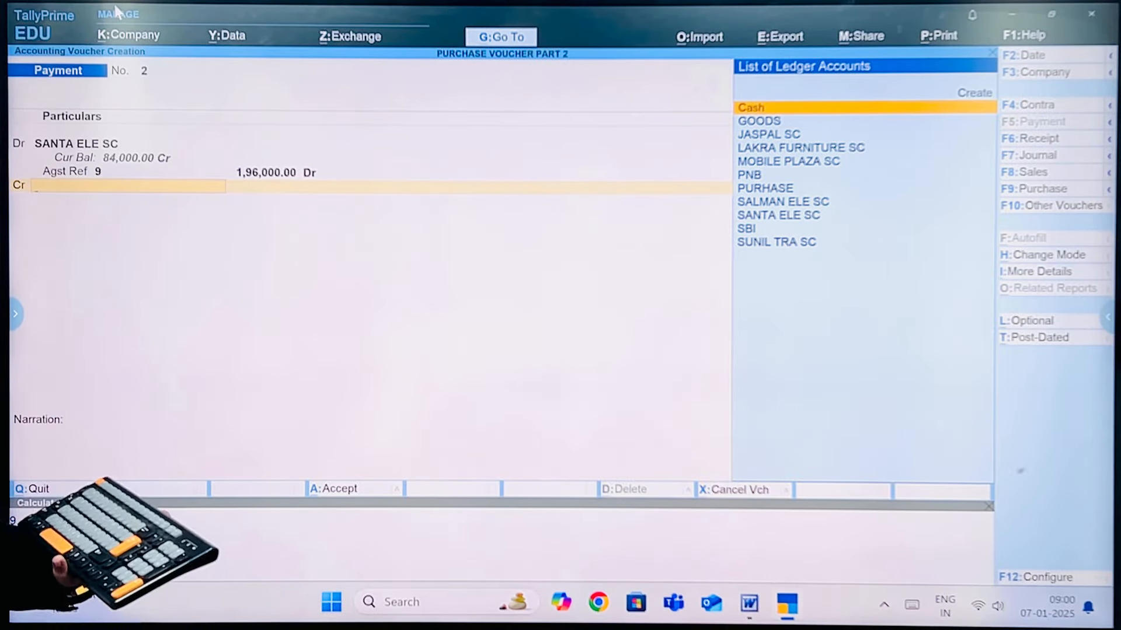
Credit Cash with 140000 in the SANTA ELE SC payment voucher.
key("Return")
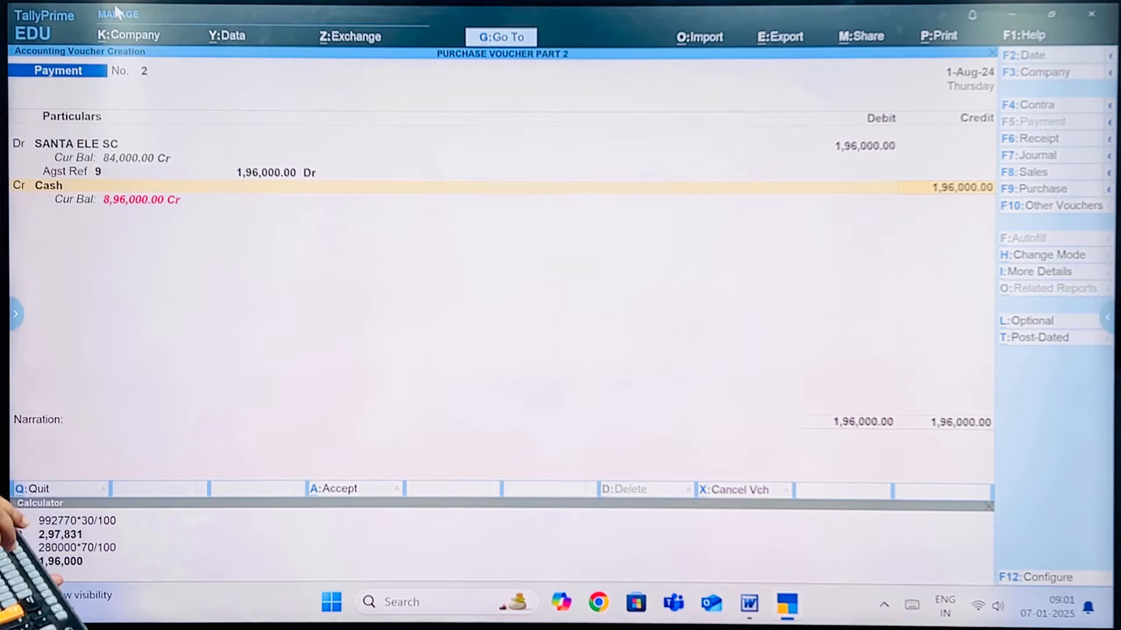
type("140000")
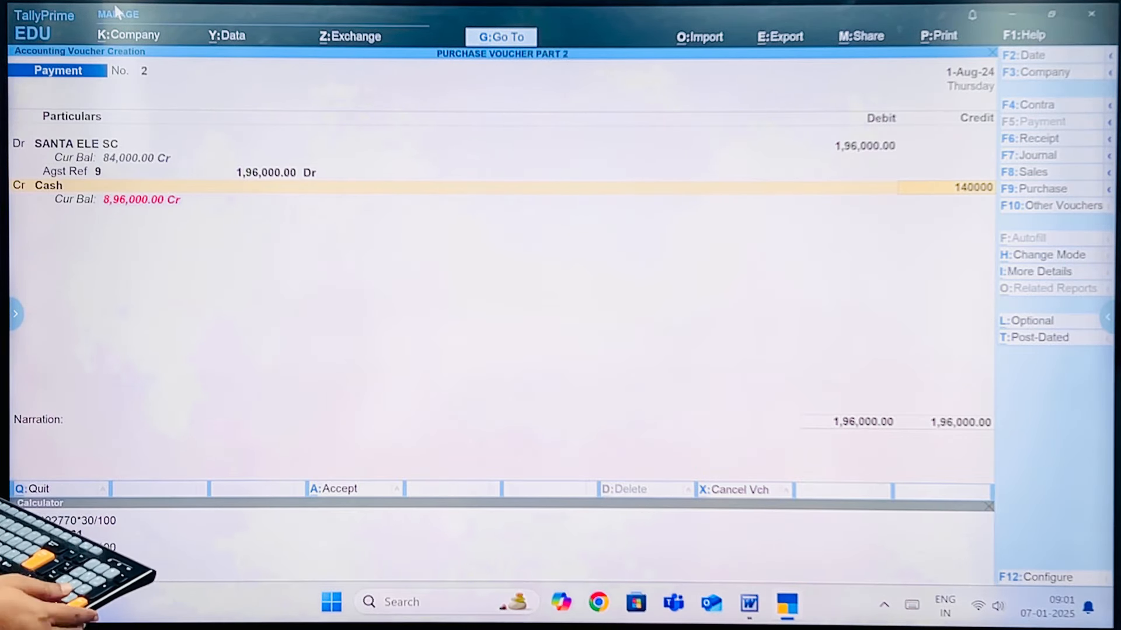
key("Return")
key("Return")
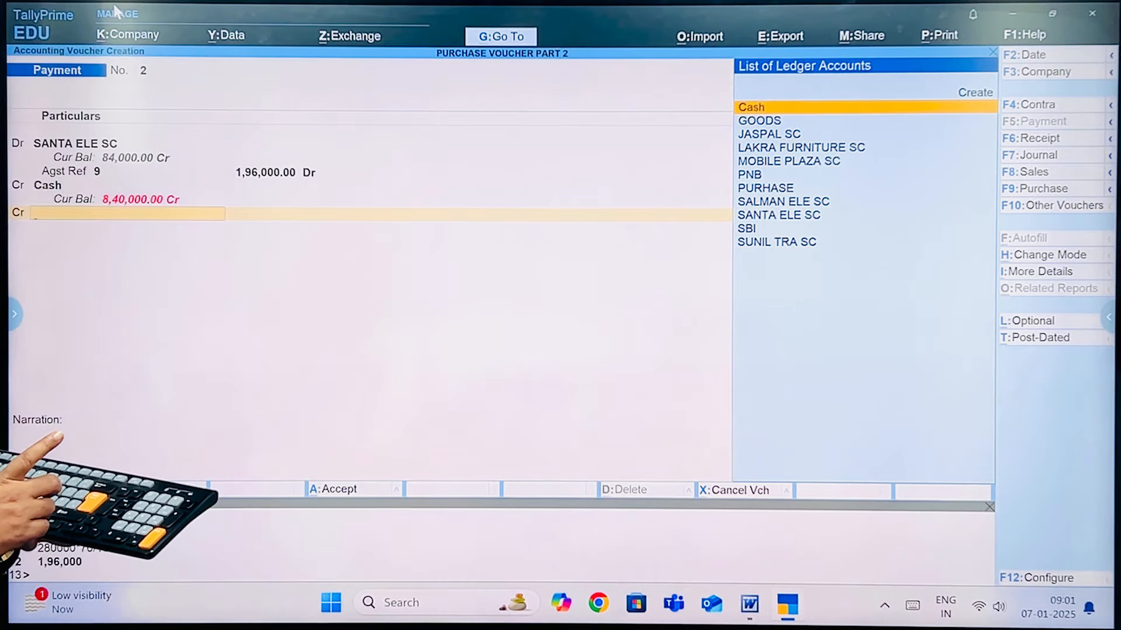
Credit SBI with the remaining 56,000 and save the payment voucher without a narration.
type("sbi")
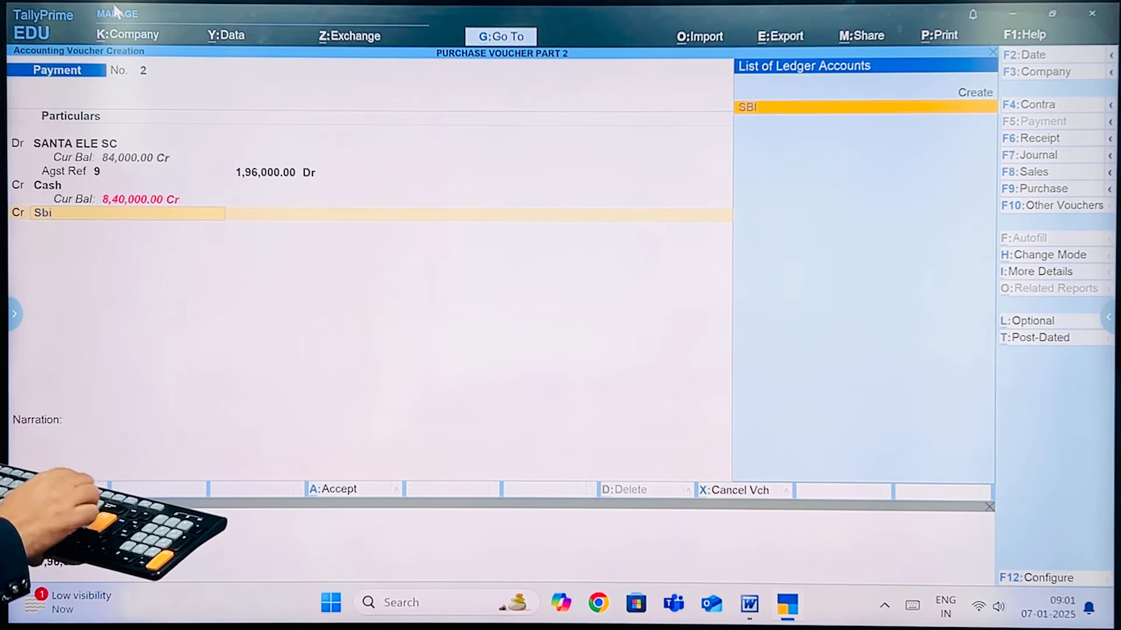
key("Return")
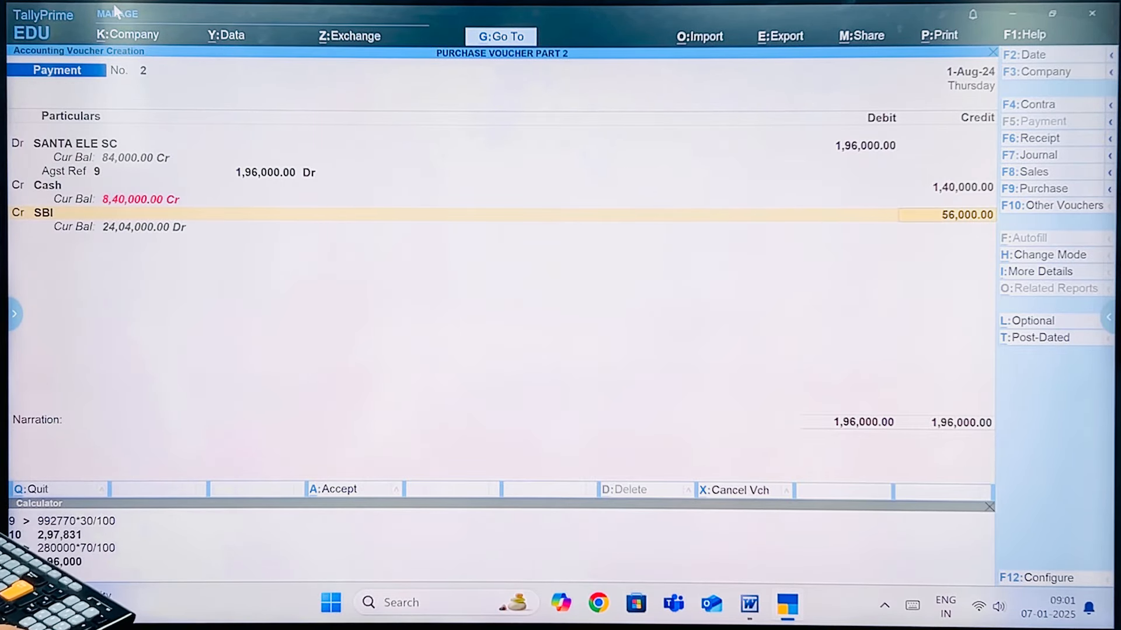
key("Return")
key("Return")
key("Return")
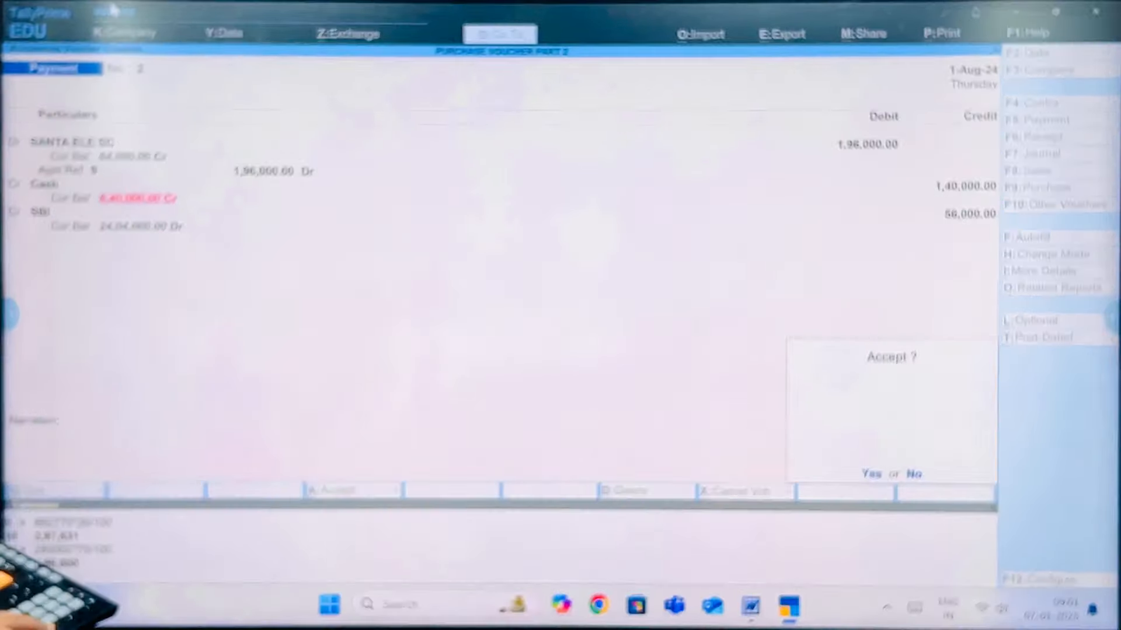
key("Return")
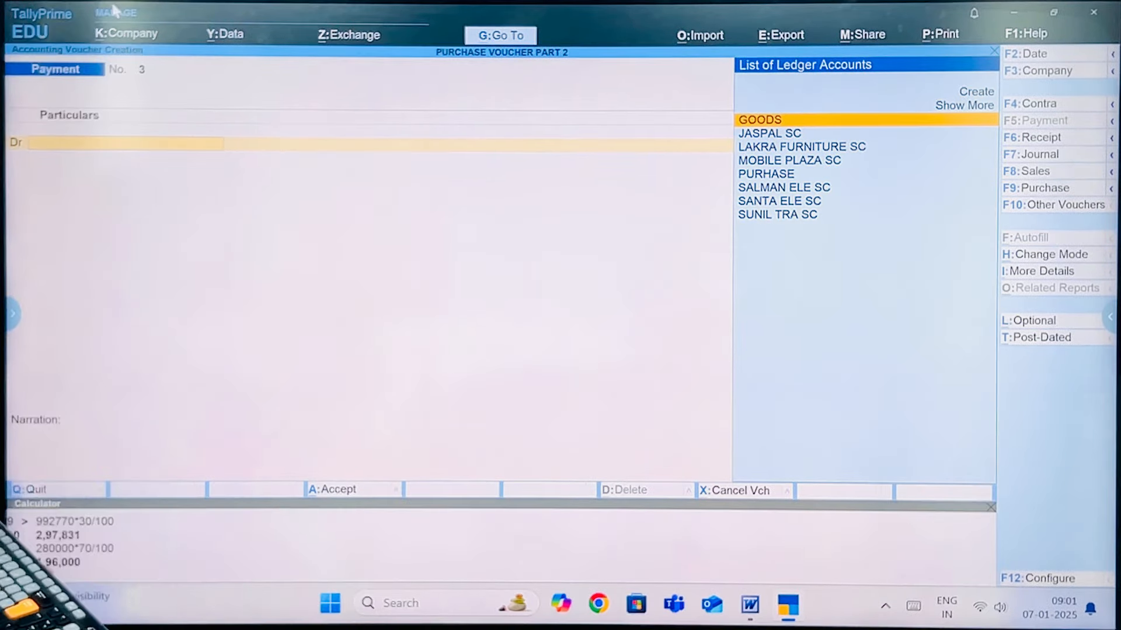
Review the saved SANTA ELE SC payment voucher, close it, and check transaction 11 in Word's list.
key("Page_Up")
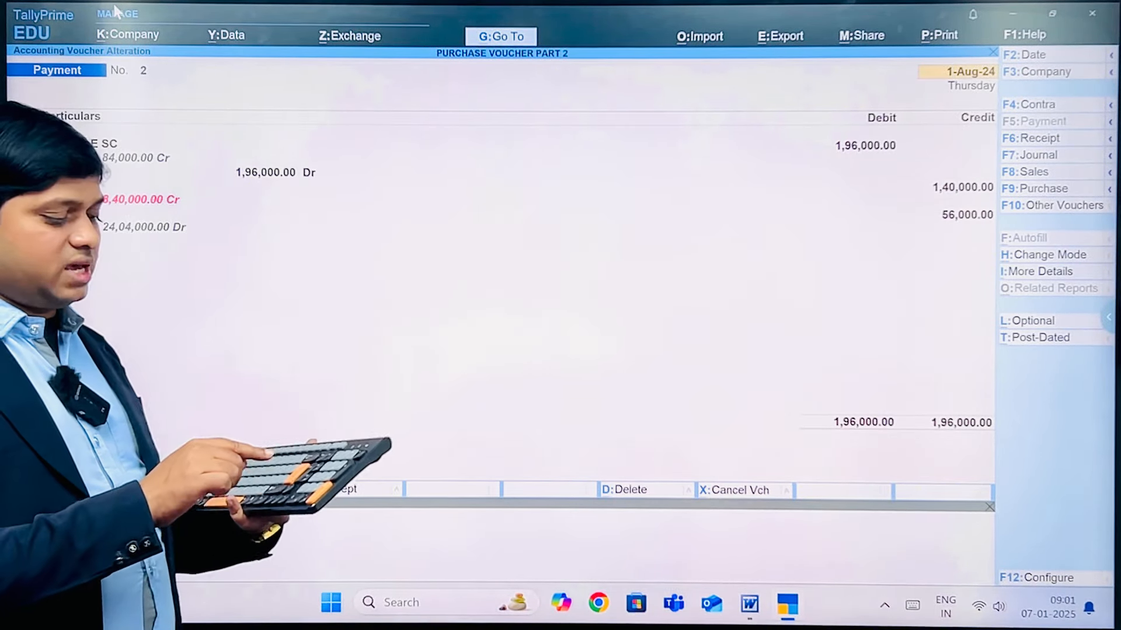
key("Escape")
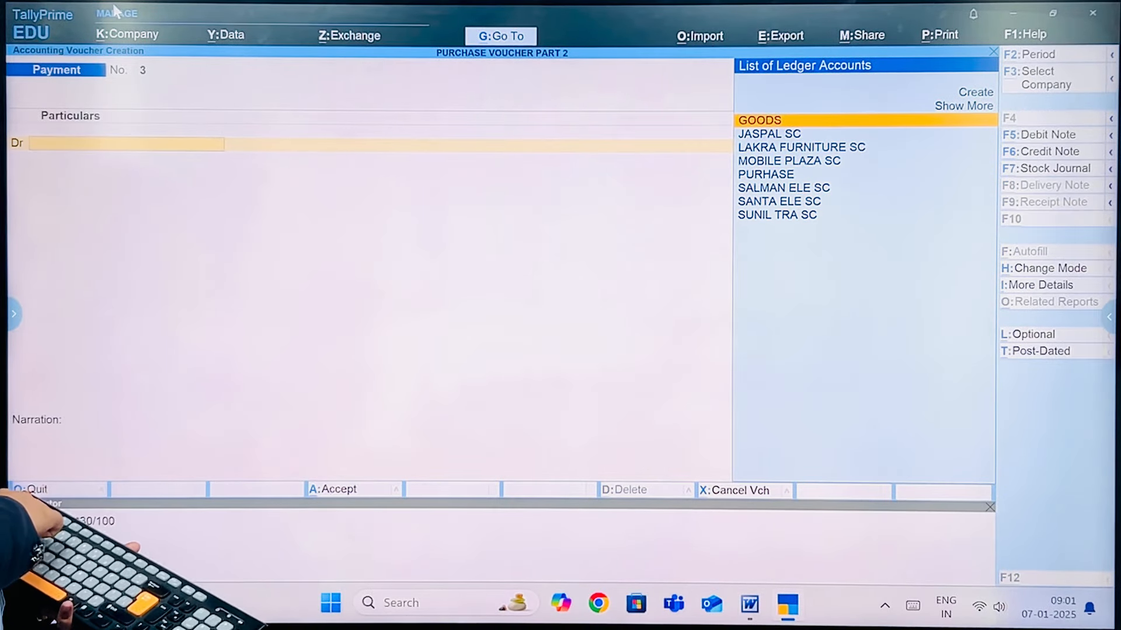
key("alt+Tab")
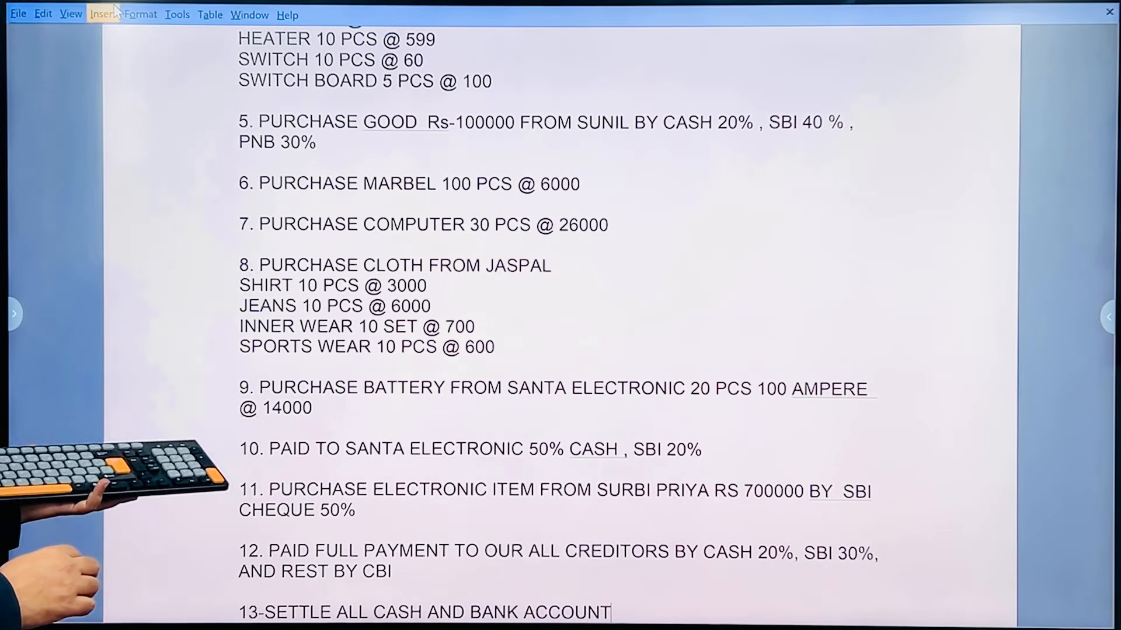